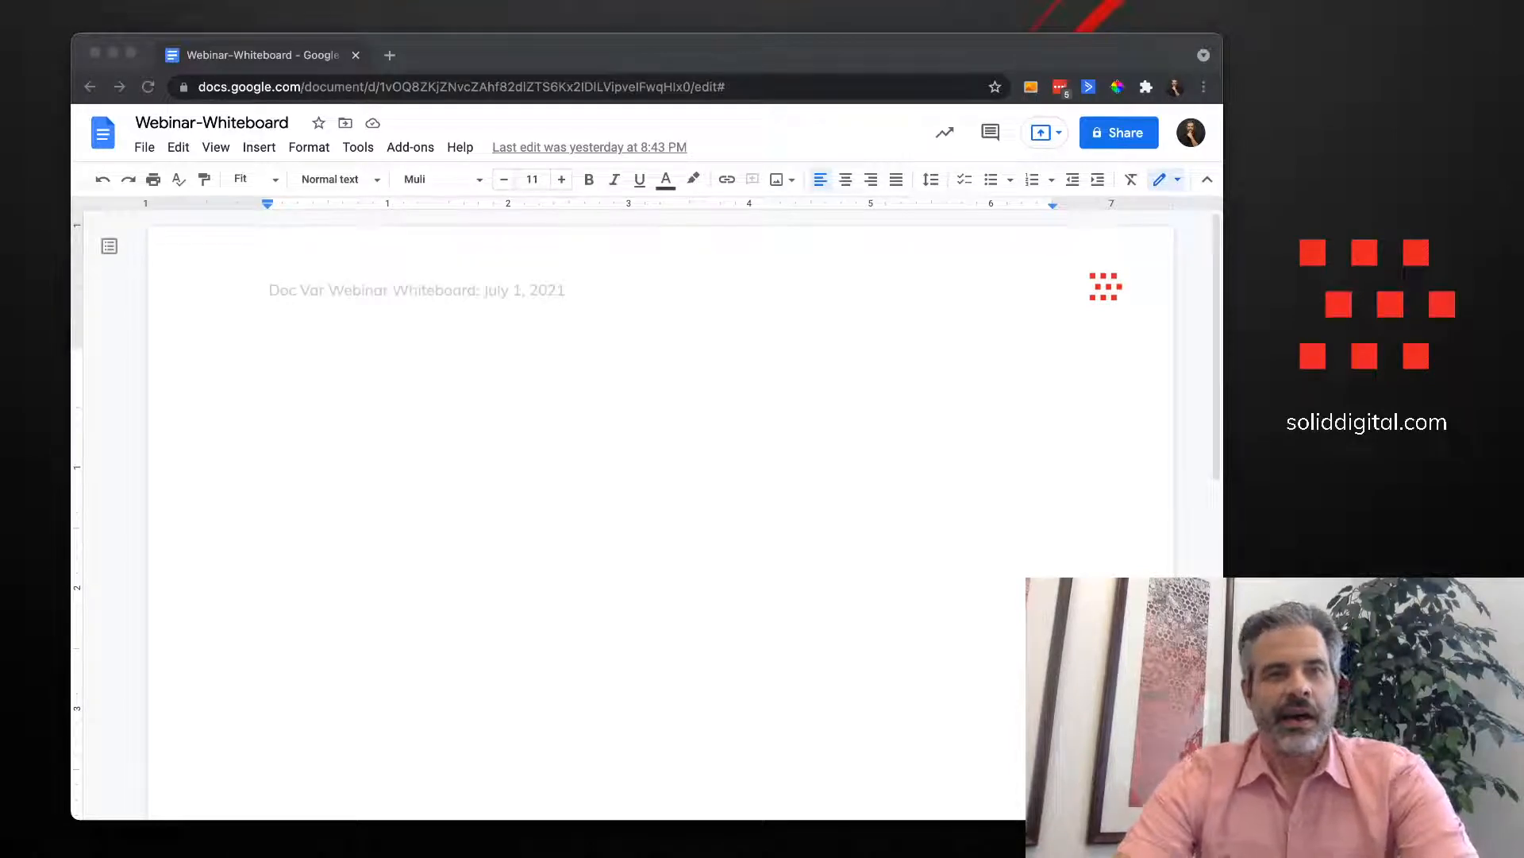
Enter the variable ${Standard Text} in the body of the blank document
left_click(330, 386)
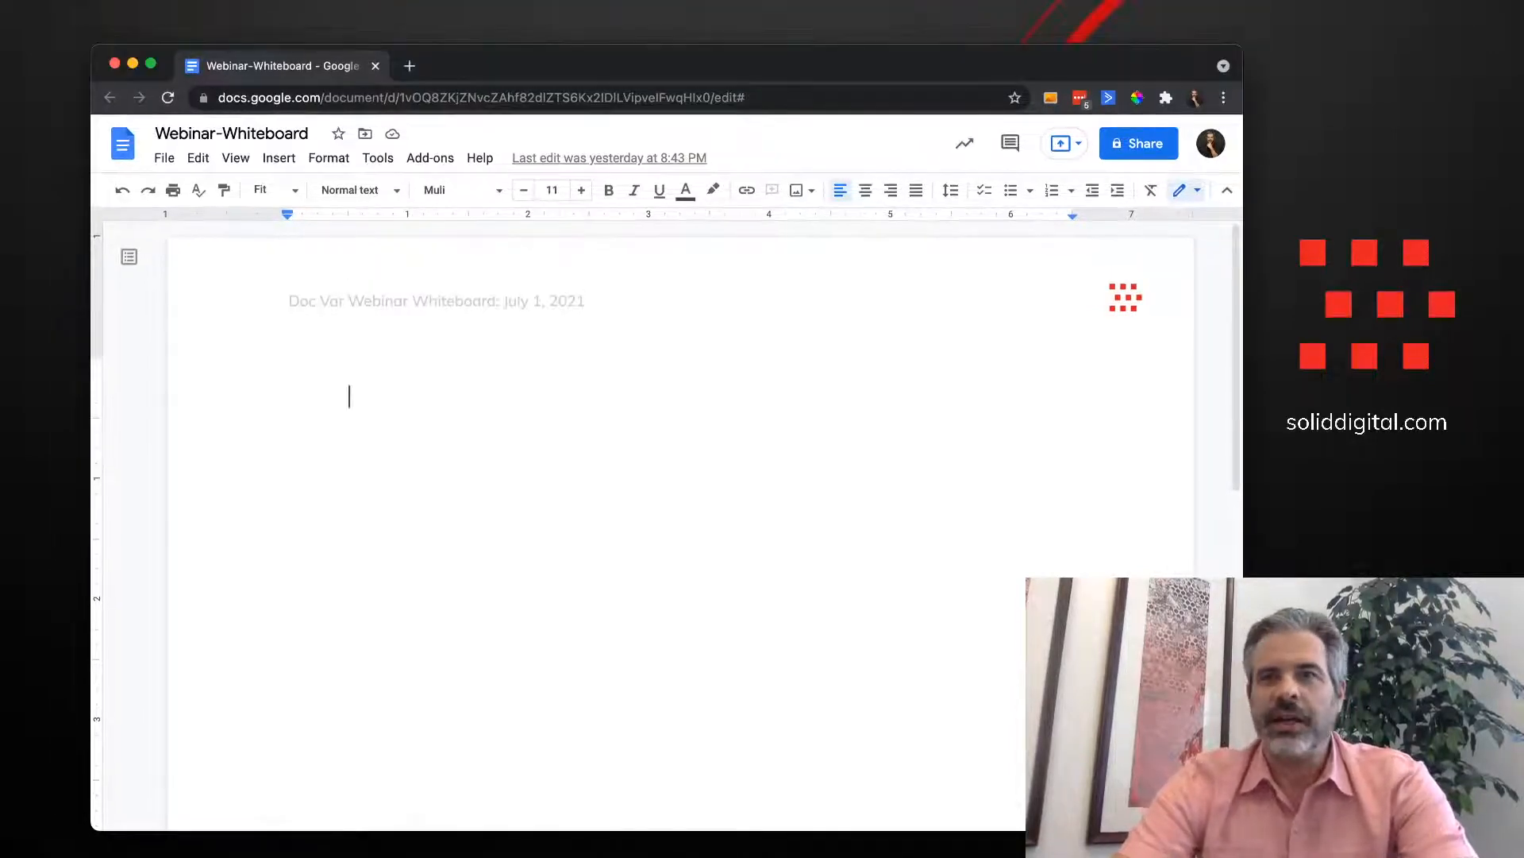
key("super+Tab")
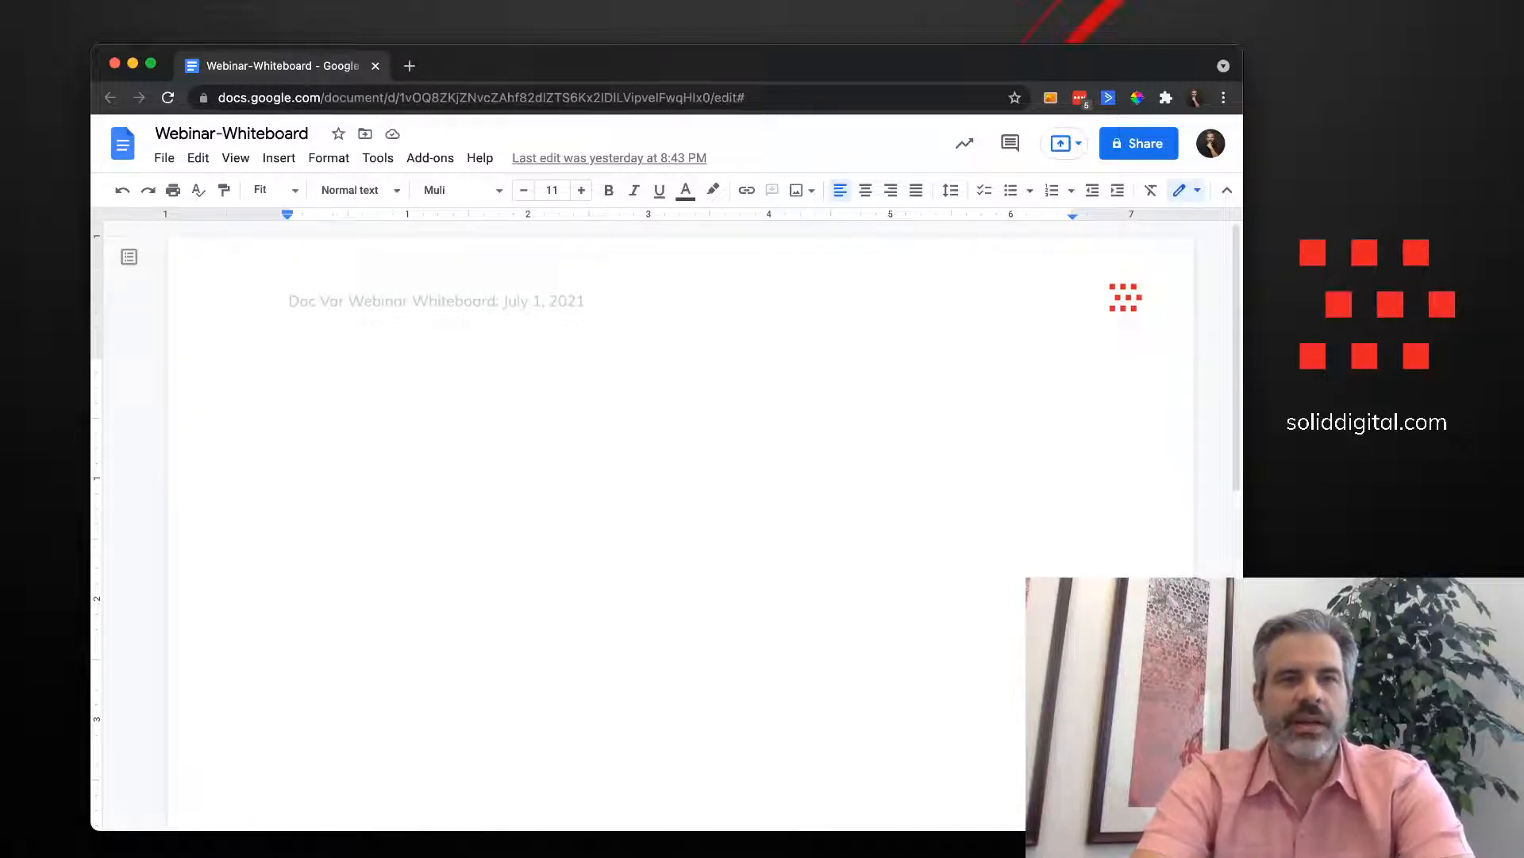
type("4{")
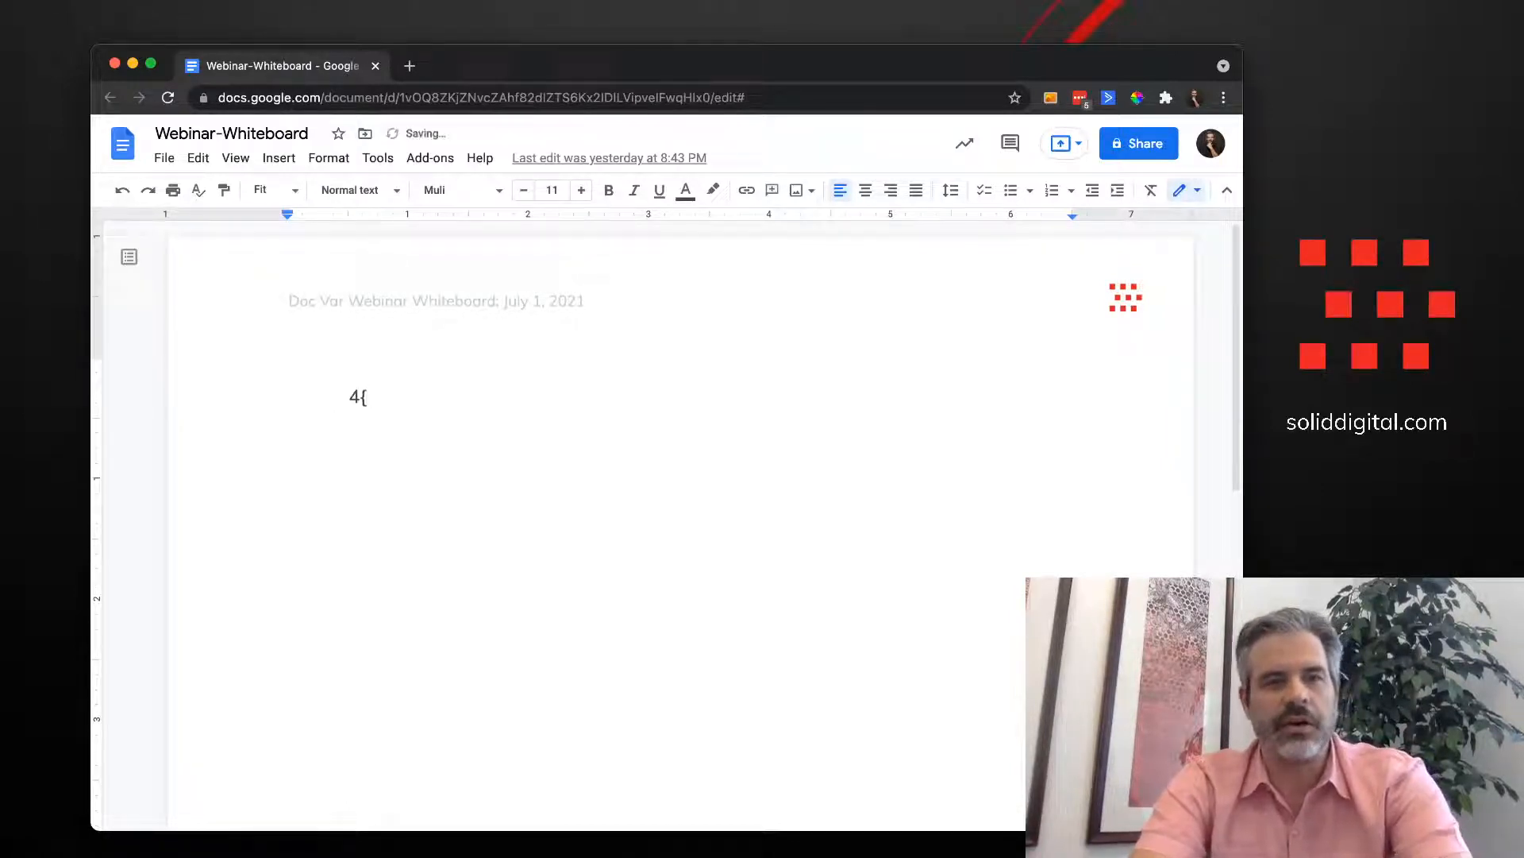
key("BackSpace")
key("BackSpace")
type("$")
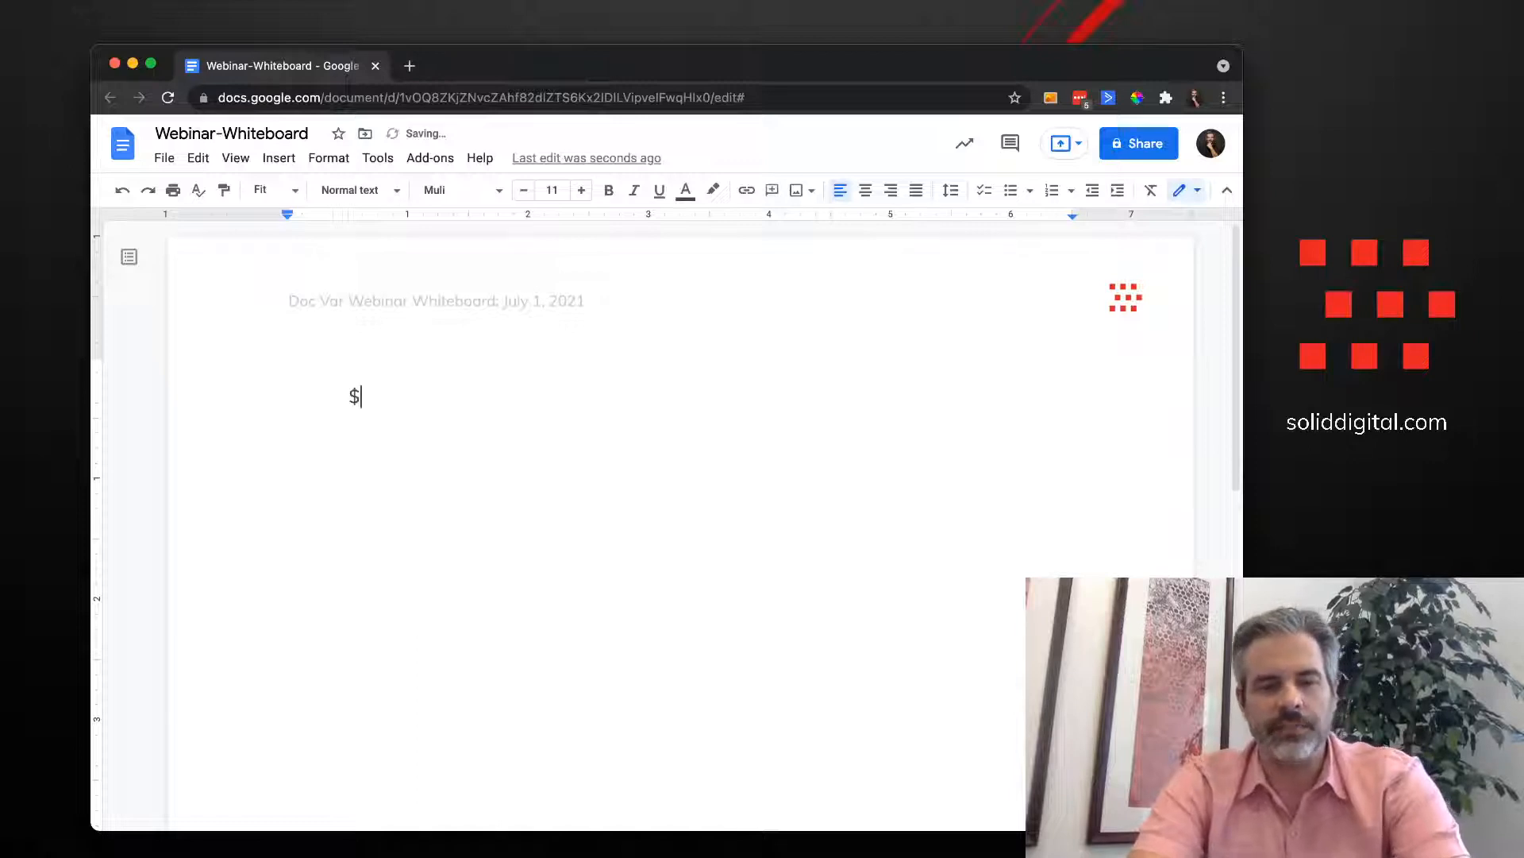
type("{St")
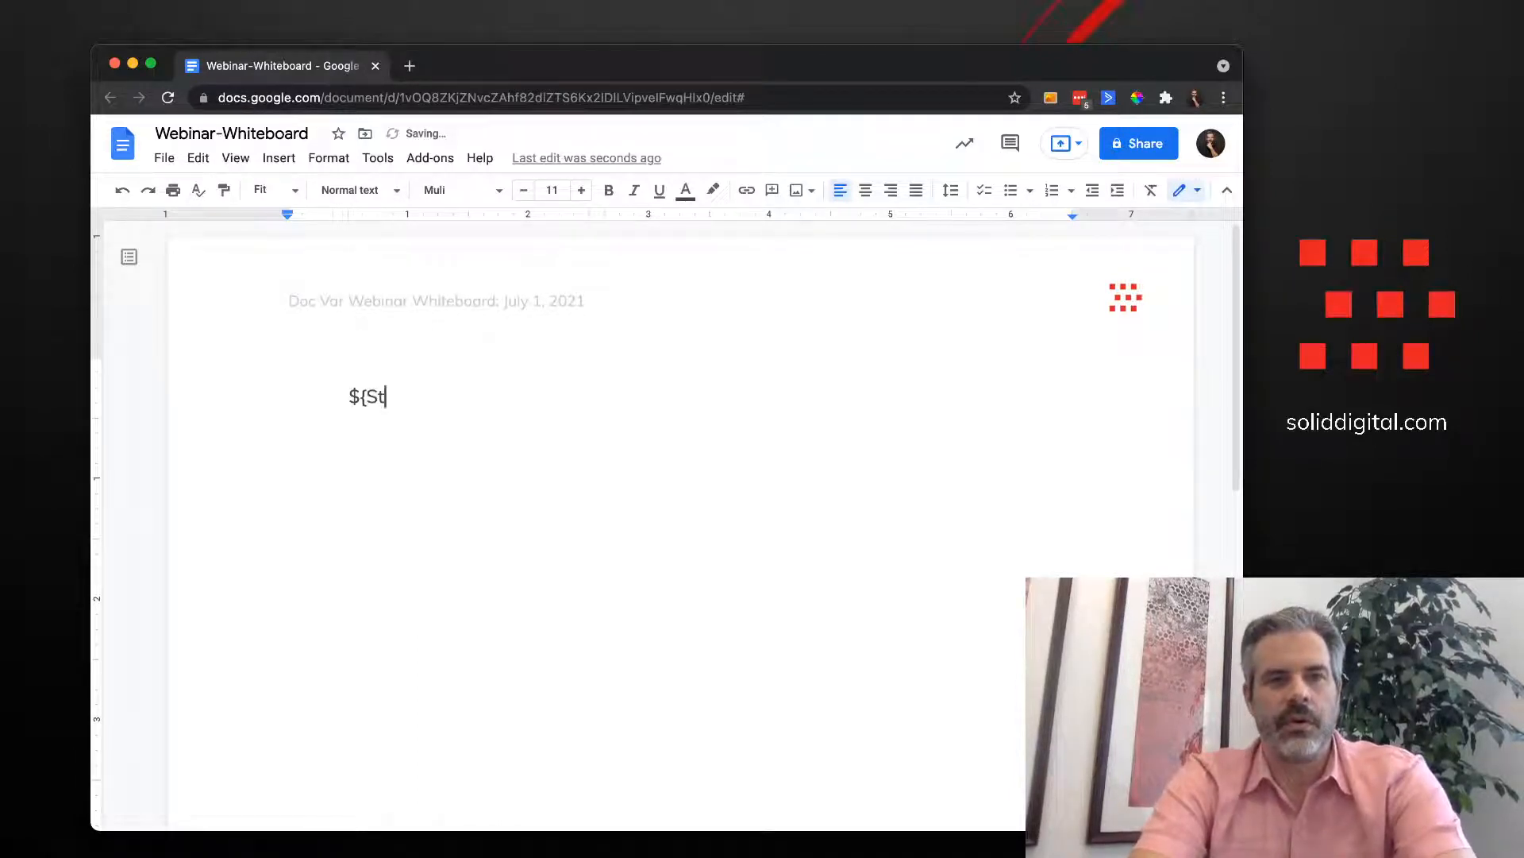
type("andard Text}")
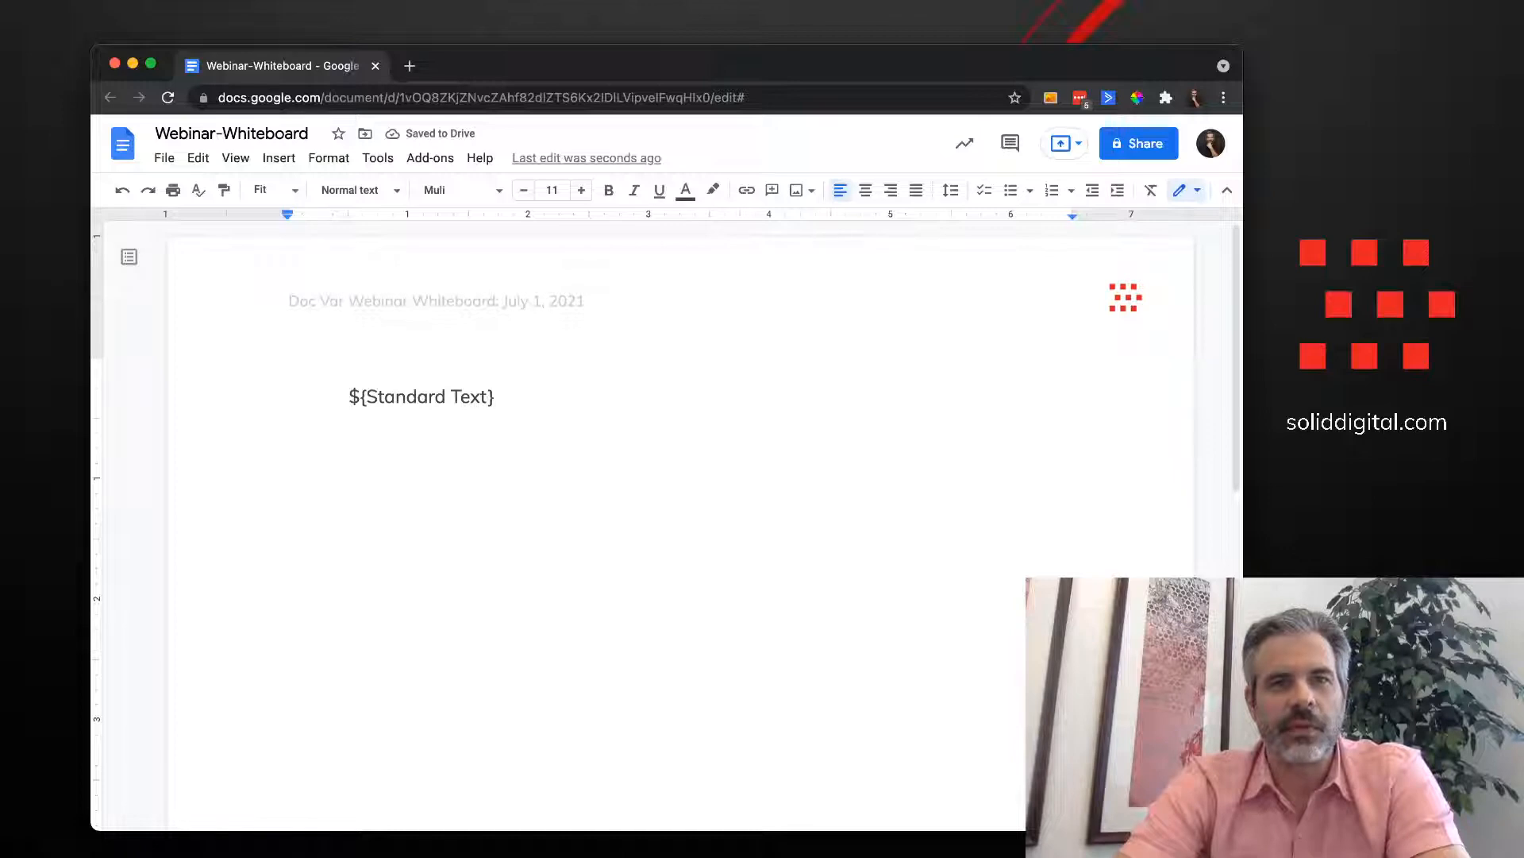
Start the Doc Variables add-on for the document
left_click(431, 158)
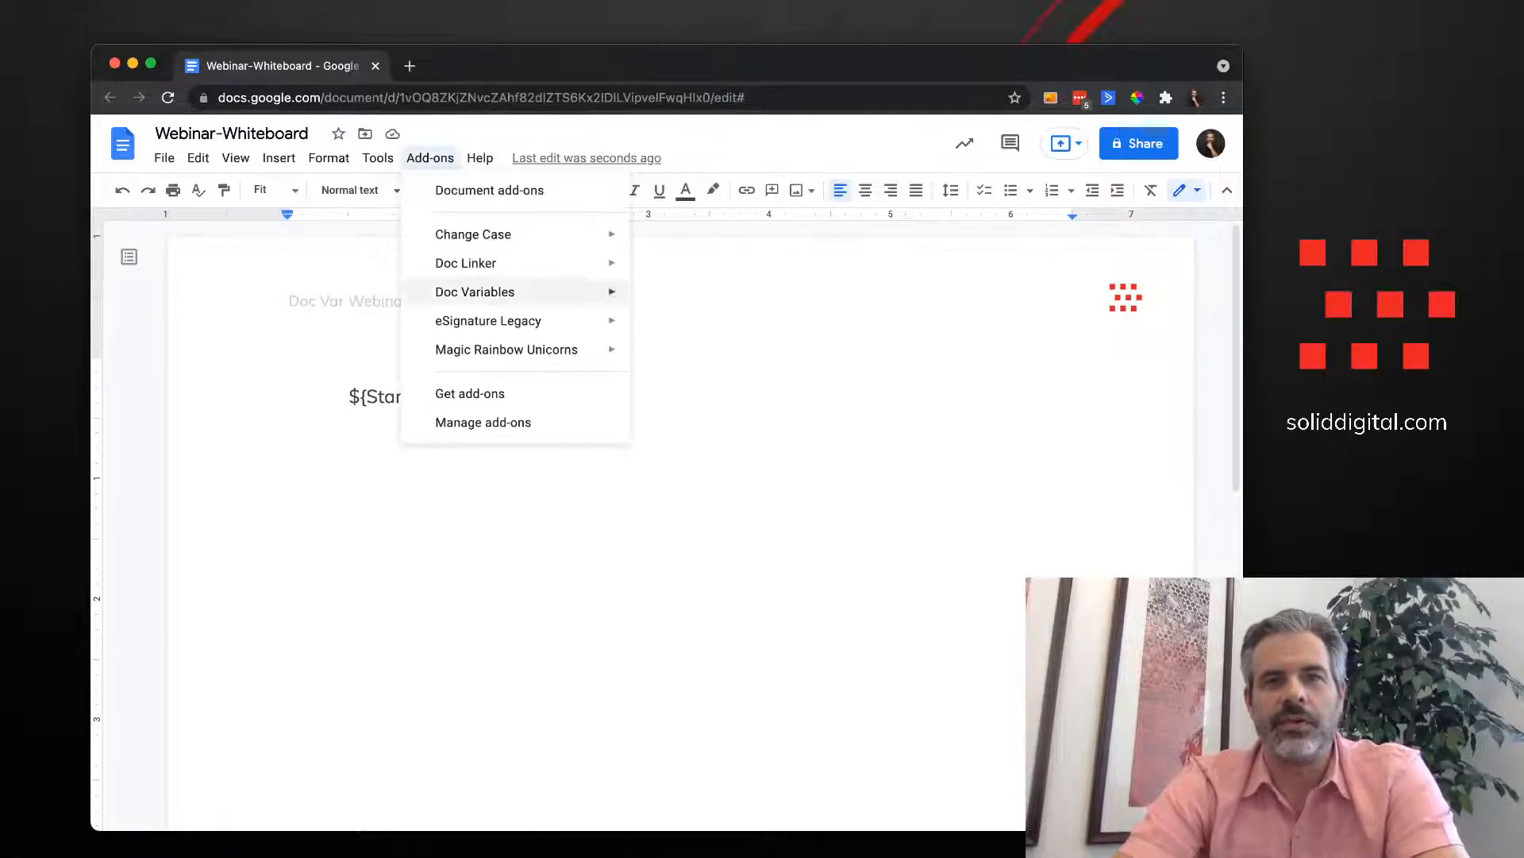
mouse_move(474, 292)
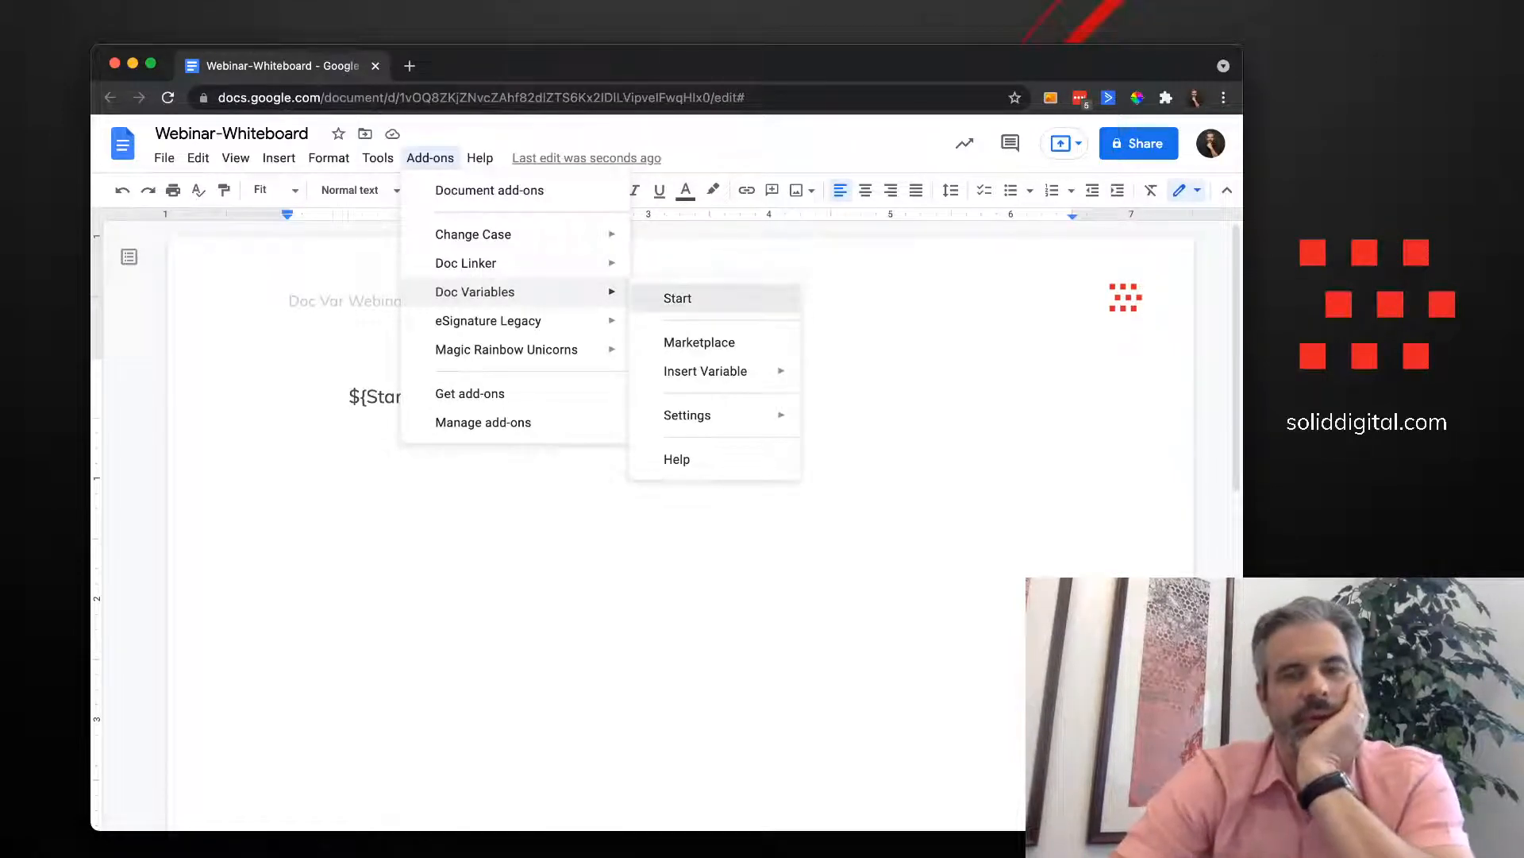
left_click(677, 297)
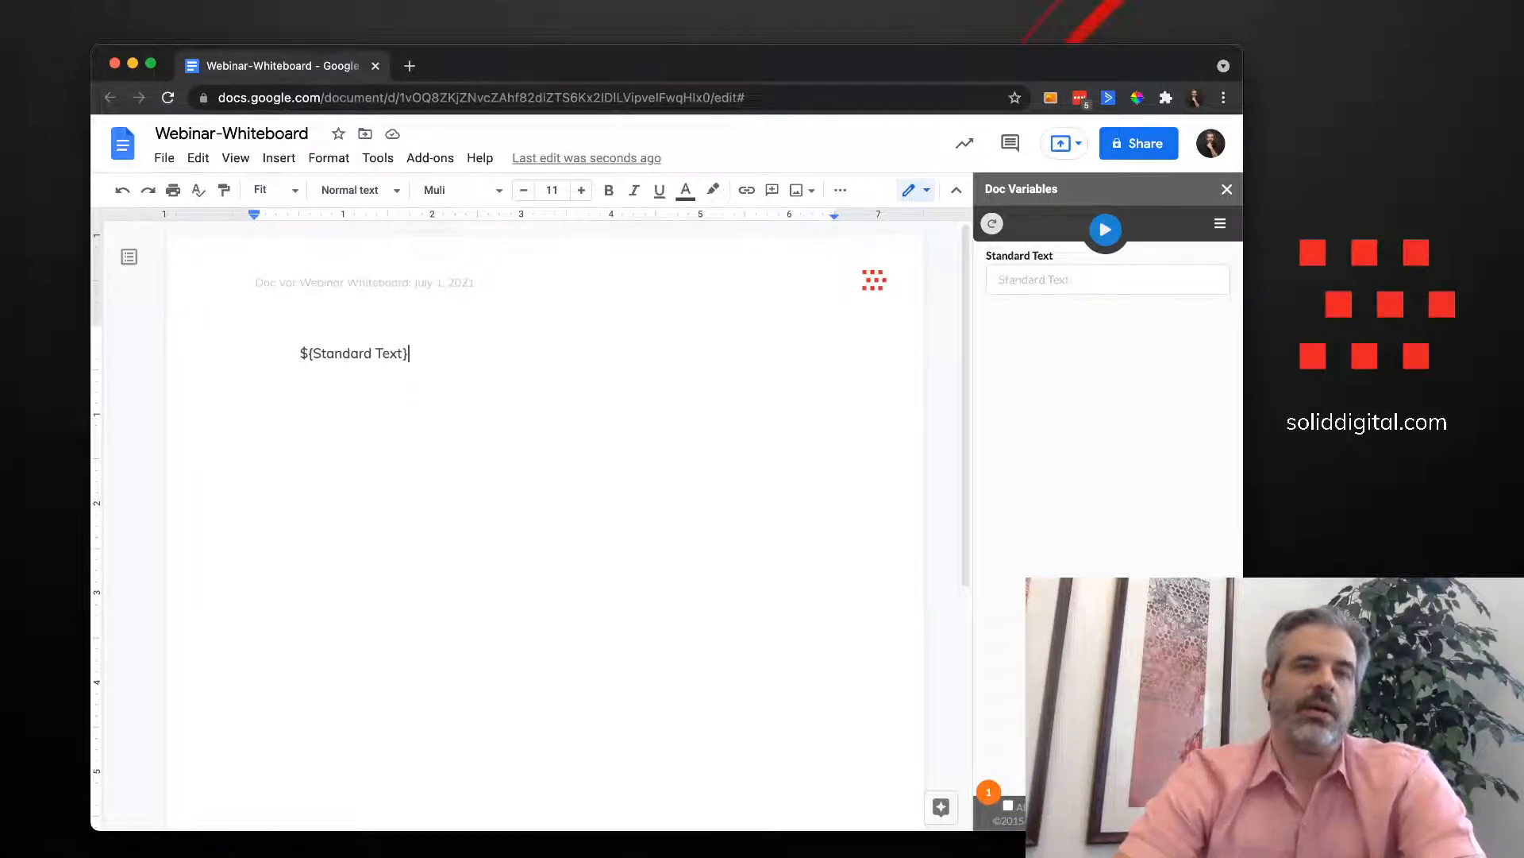
Add the default value ::~Webinar inside the Standard Text variable and refresh the Doc Variables form
key("BackSpace")
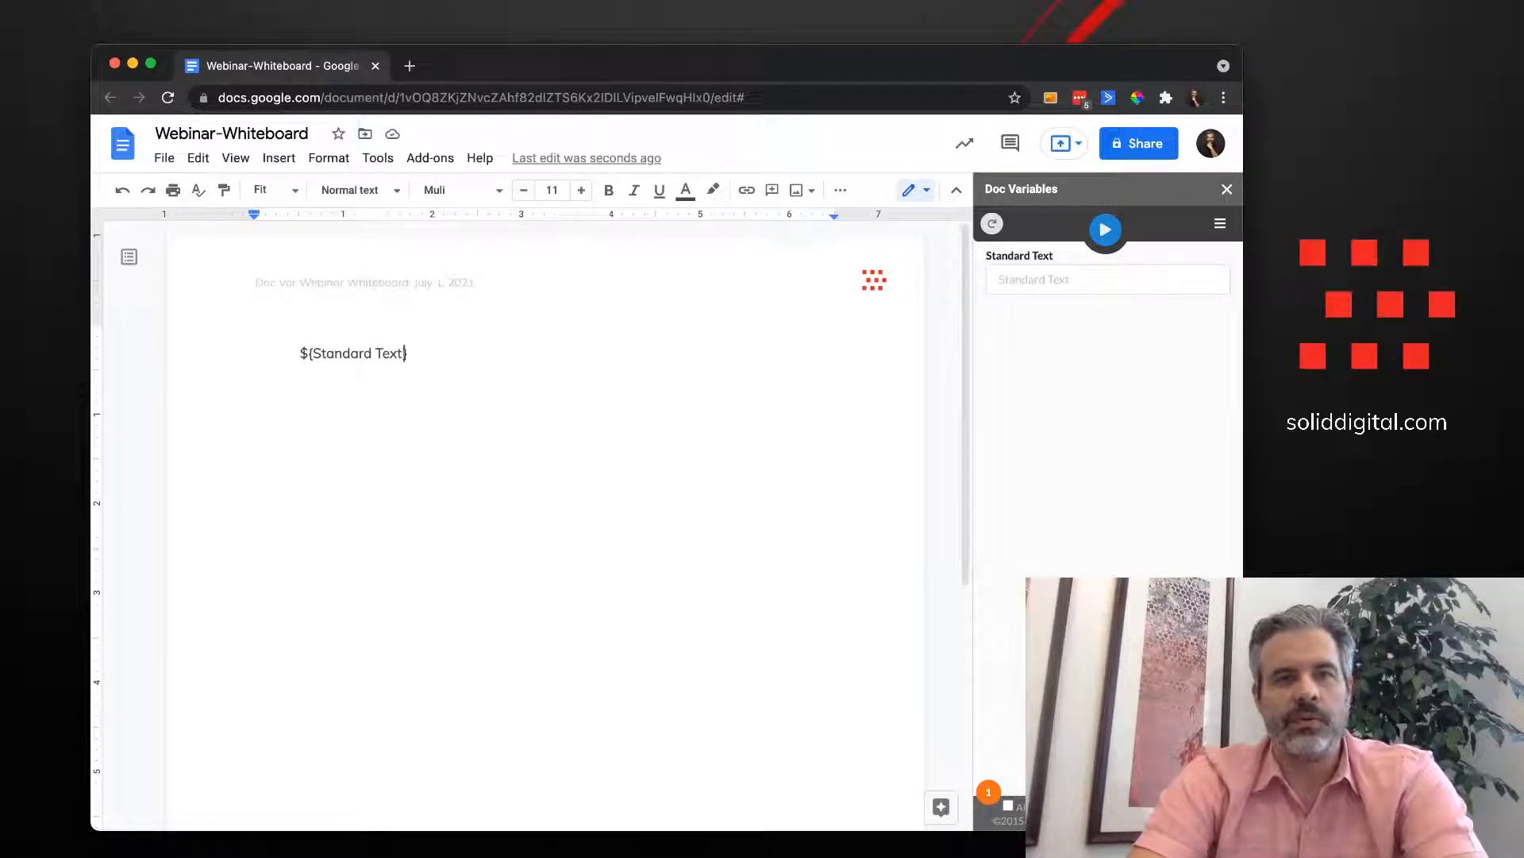
key("Left")
key("Left")
key("Left")
key("Left")
key("Left")
key("Left")
key("Left")
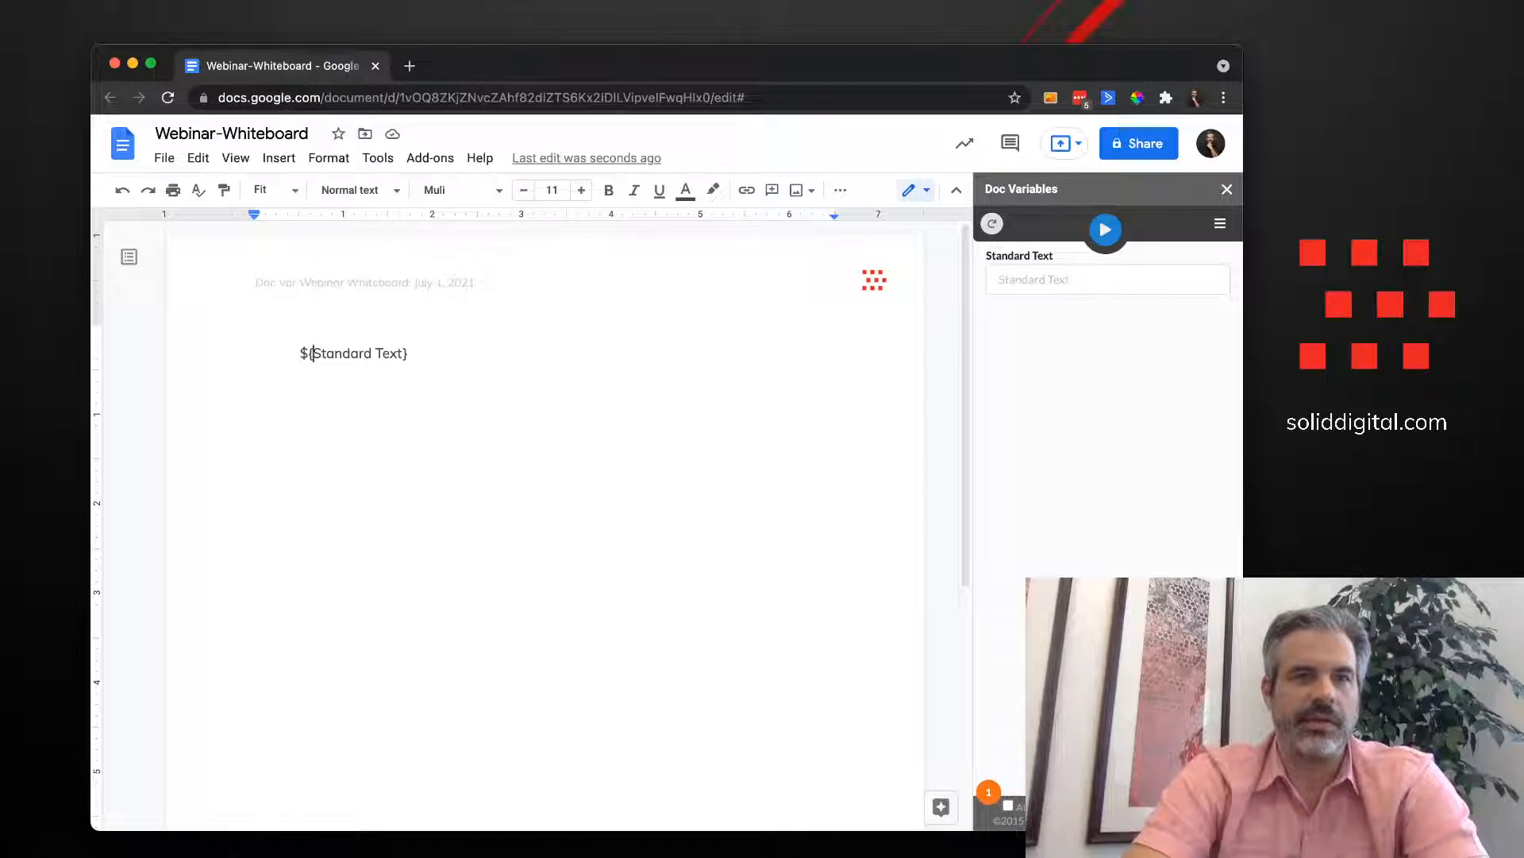
key("Right")
key("Right")
key("Right")
key("Right")
key("Right")
key("Right")
key("Right")
key("Right")
key("Right")
key("Right")
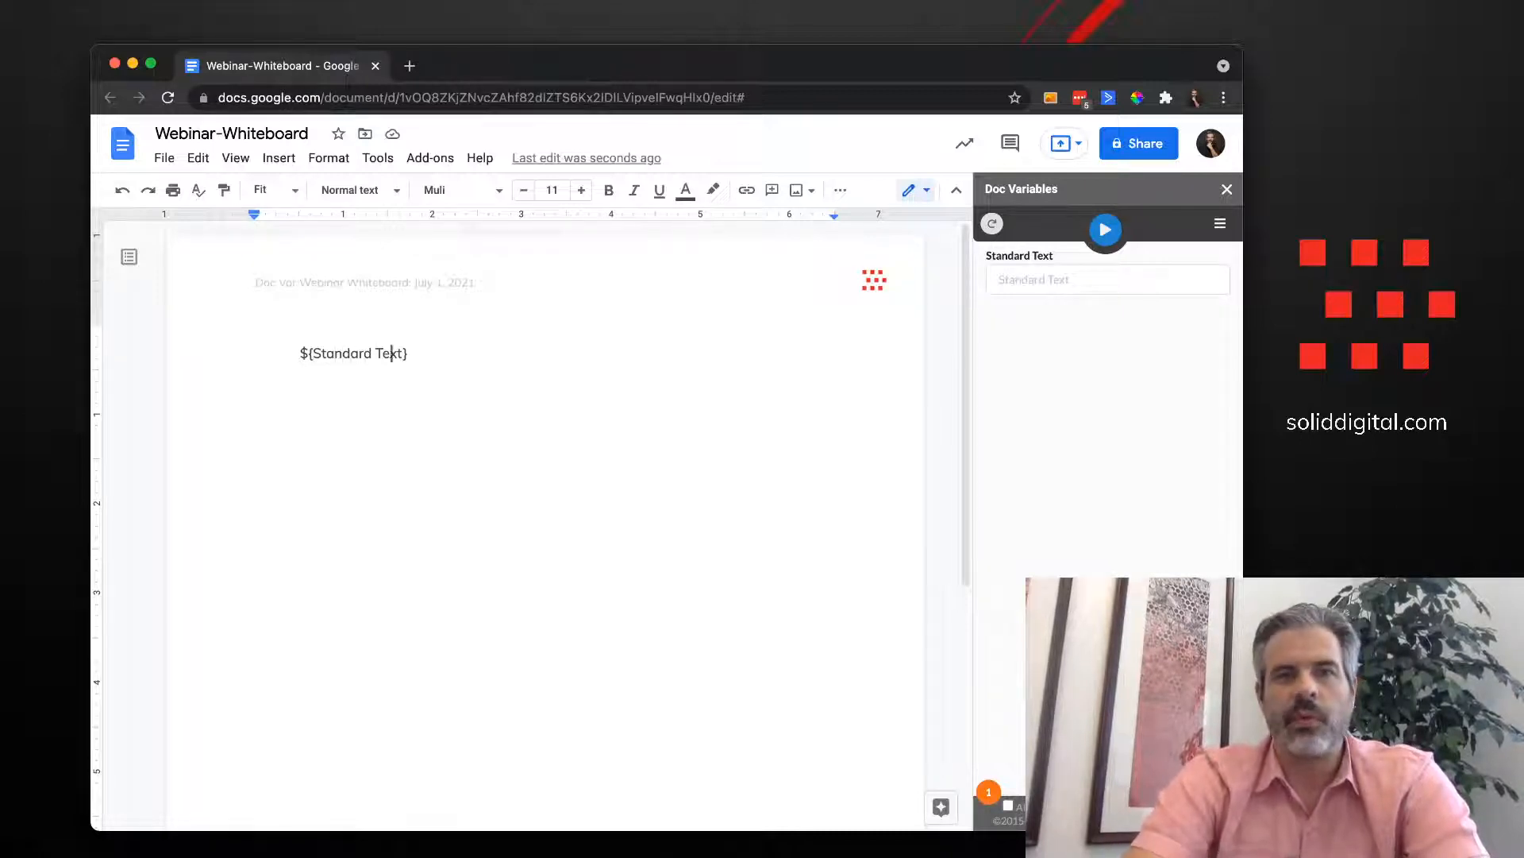
key("Right")
type("::")
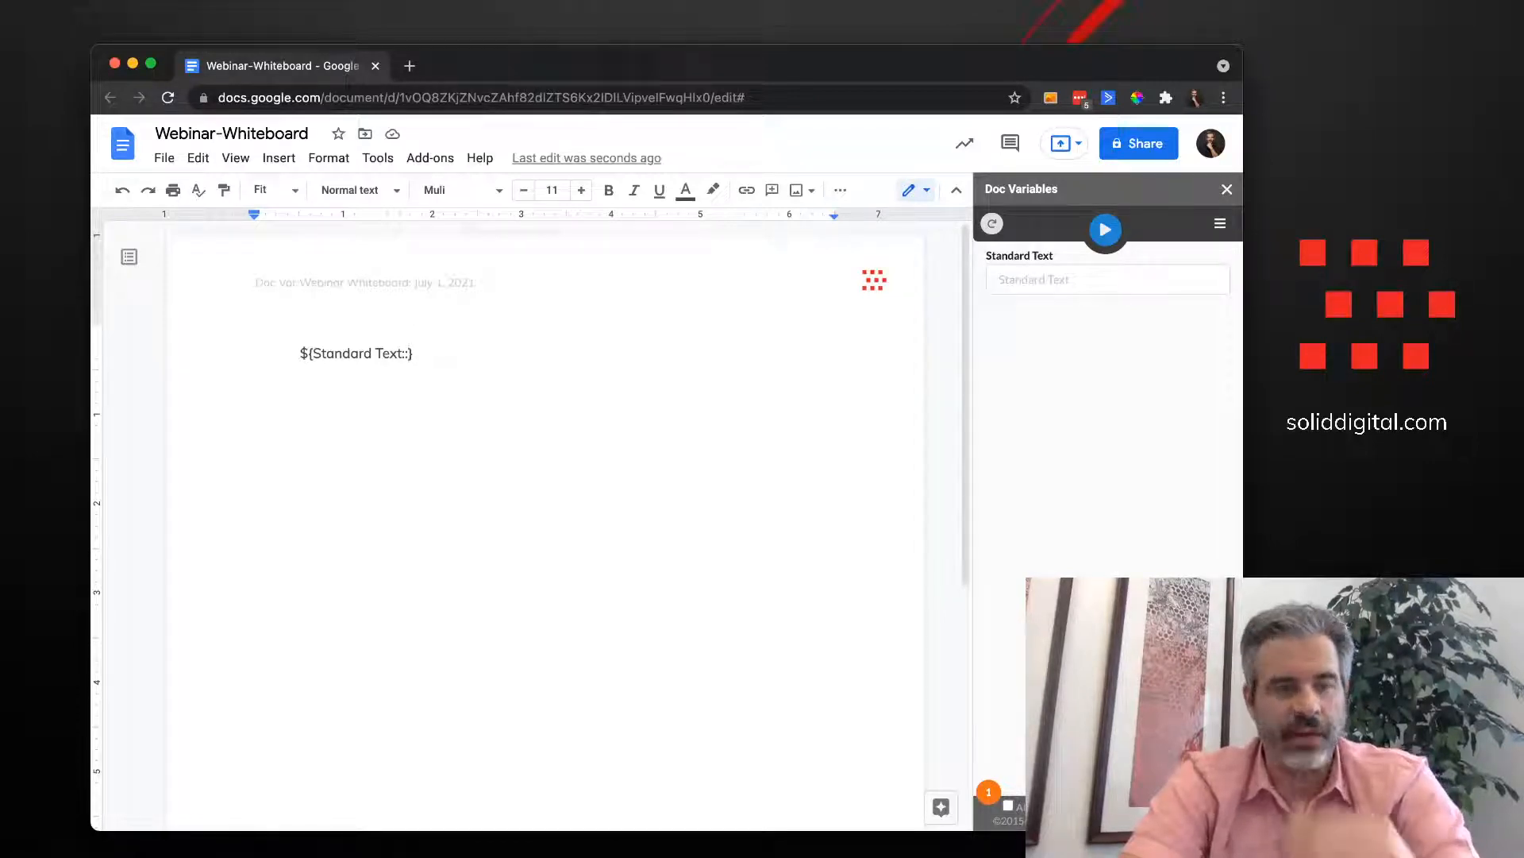
type("~")
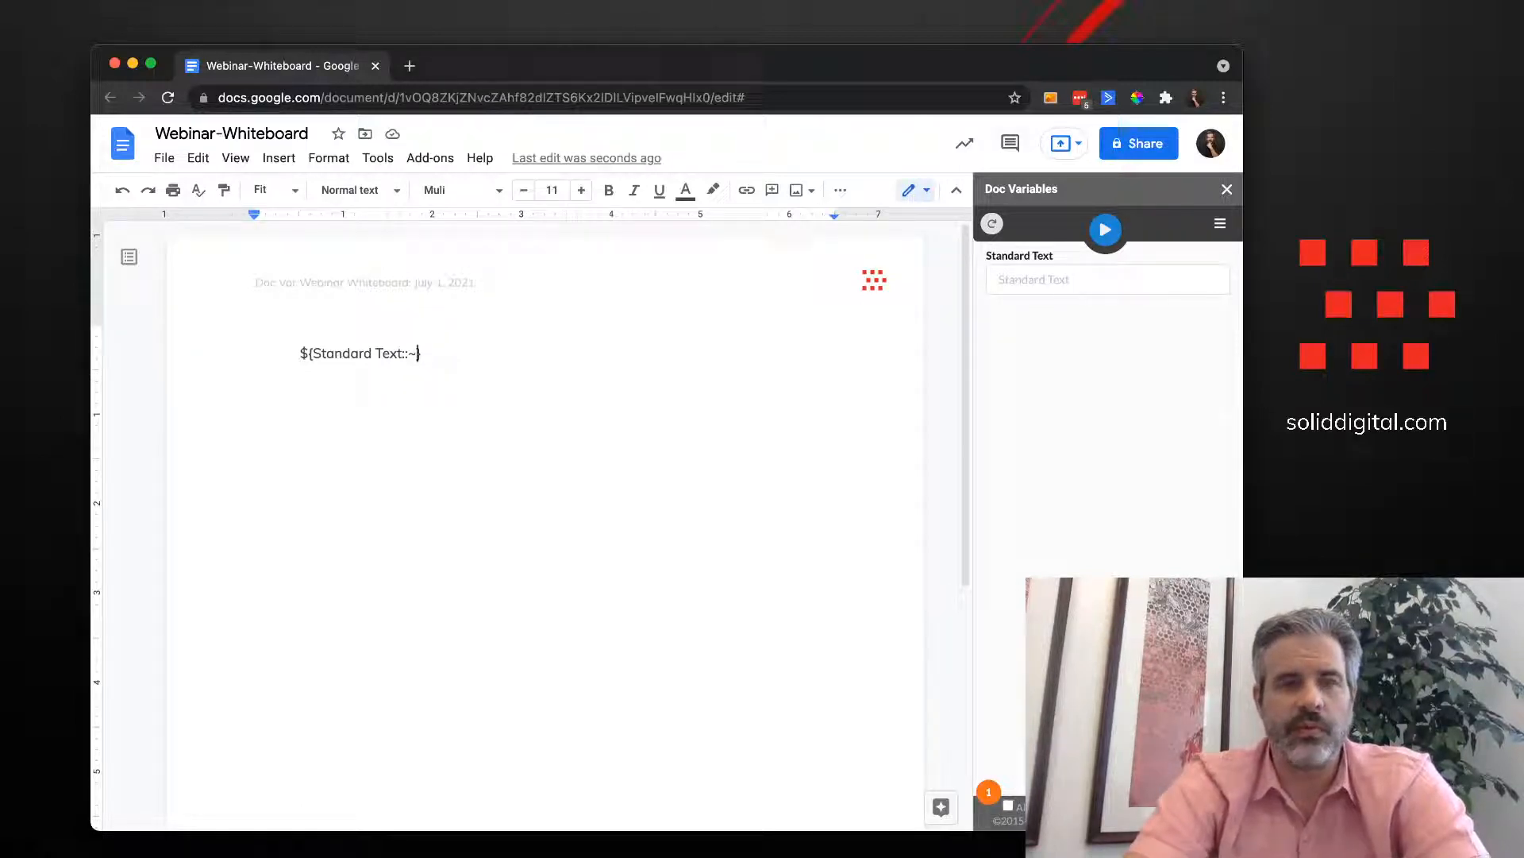
type("Webina")
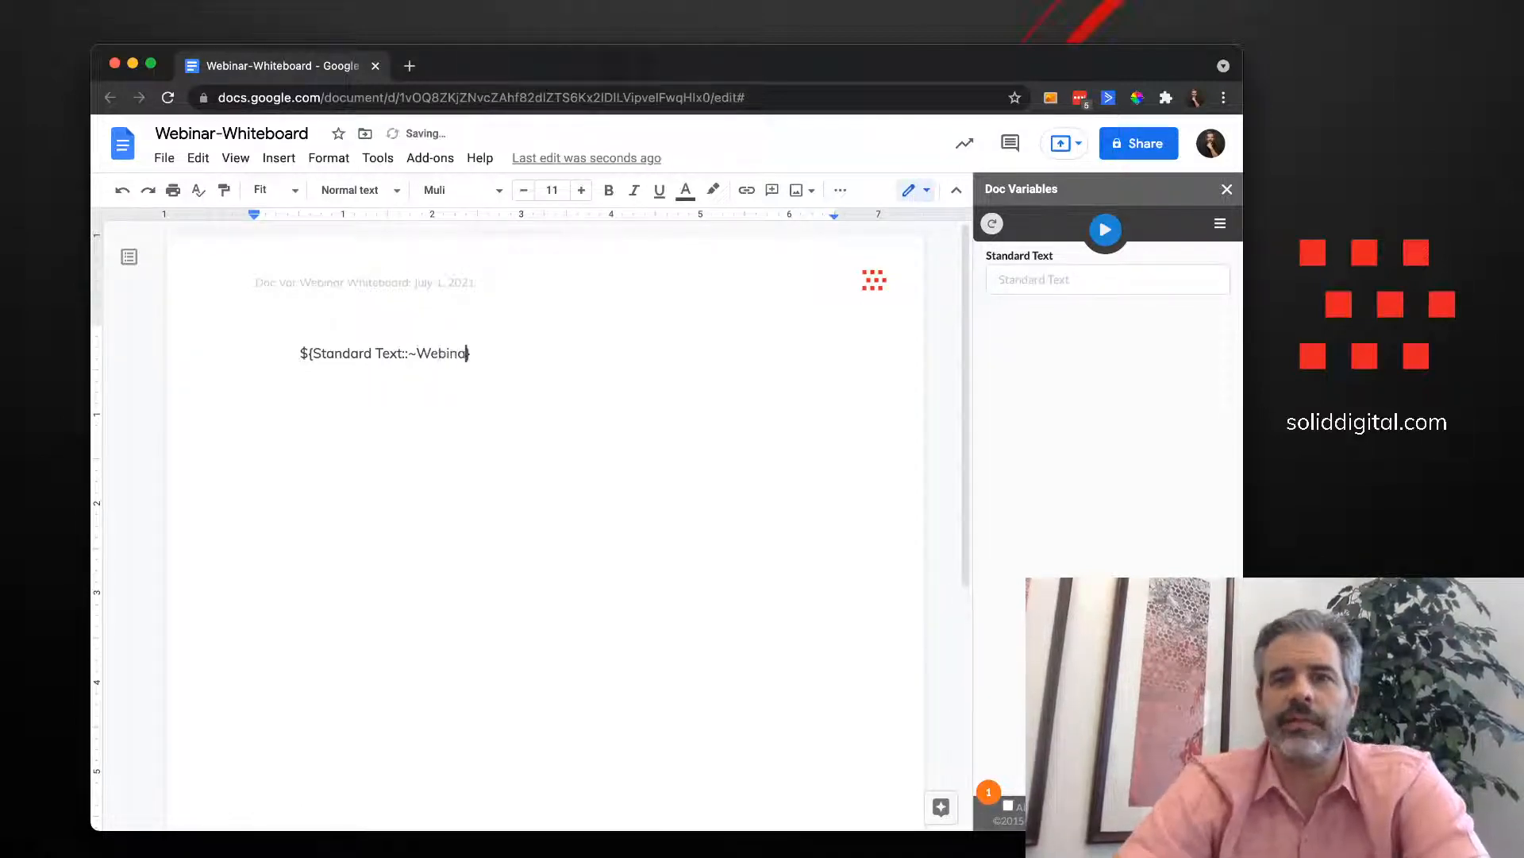
type("r")
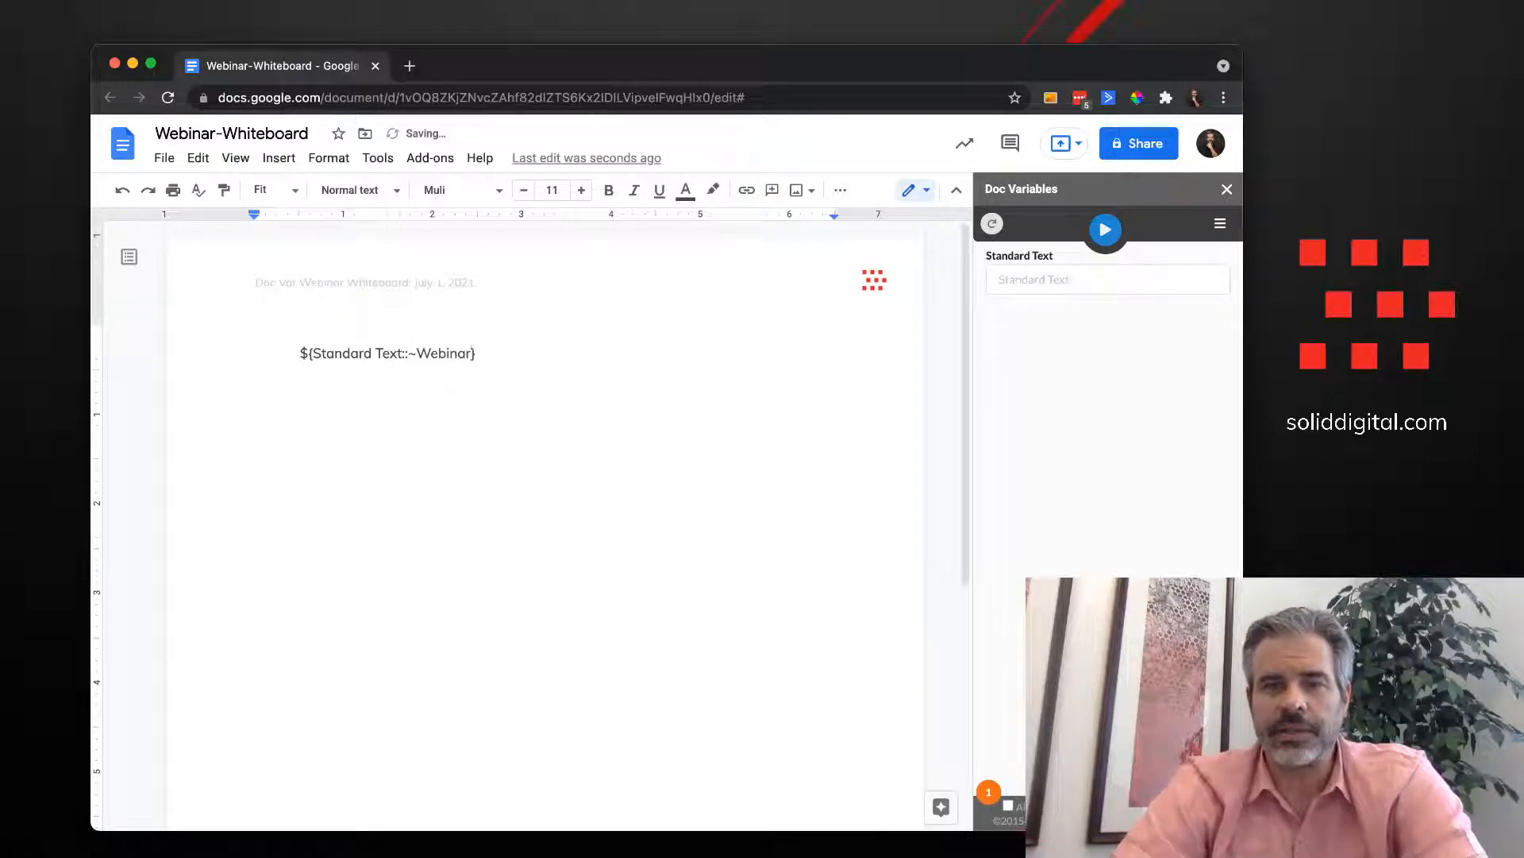
left_click(992, 224)
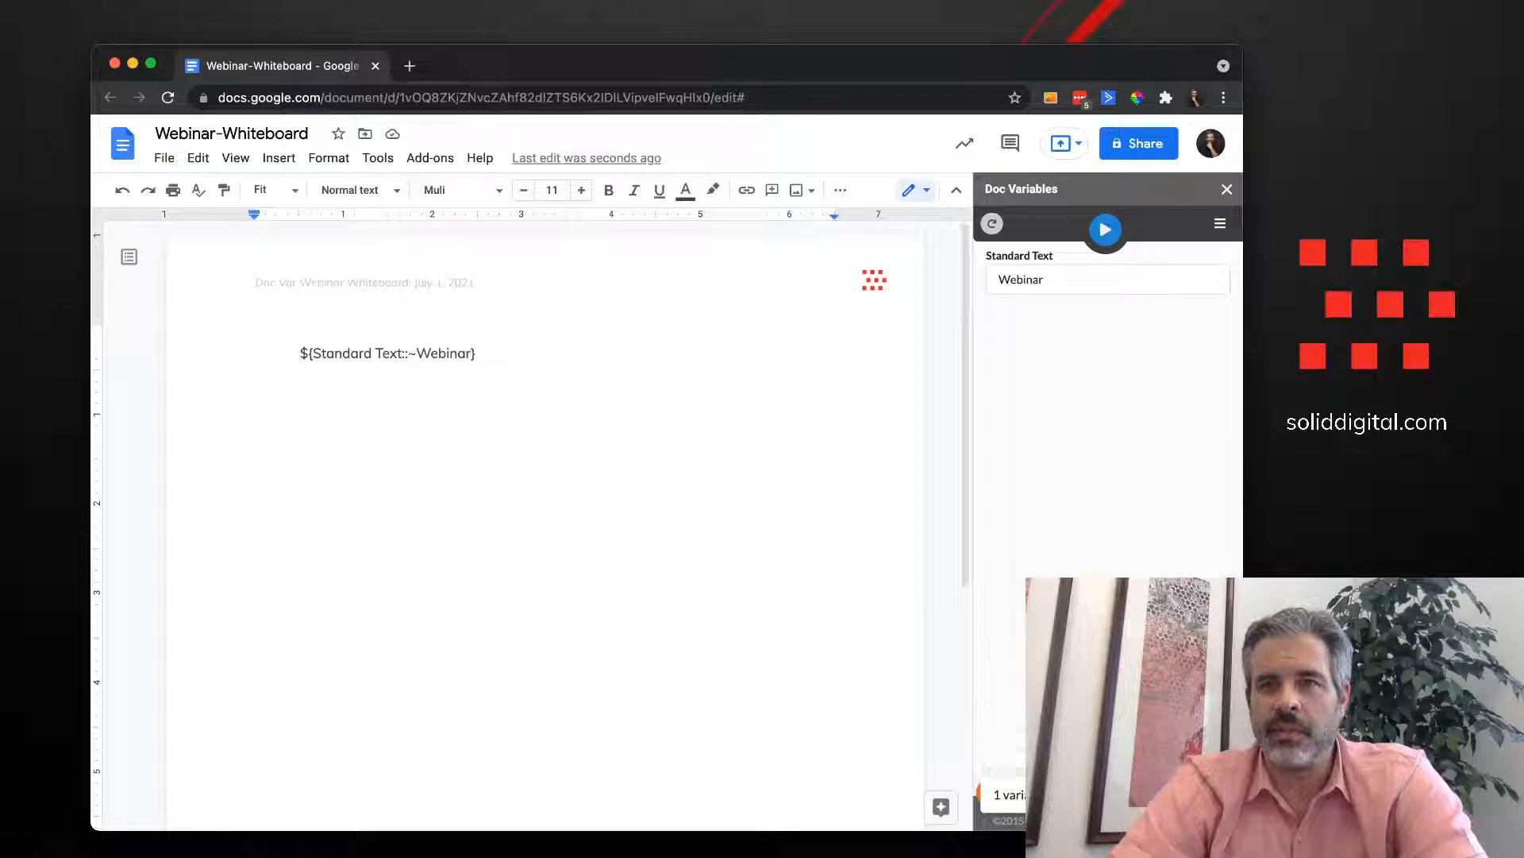
left_click(1108, 280)
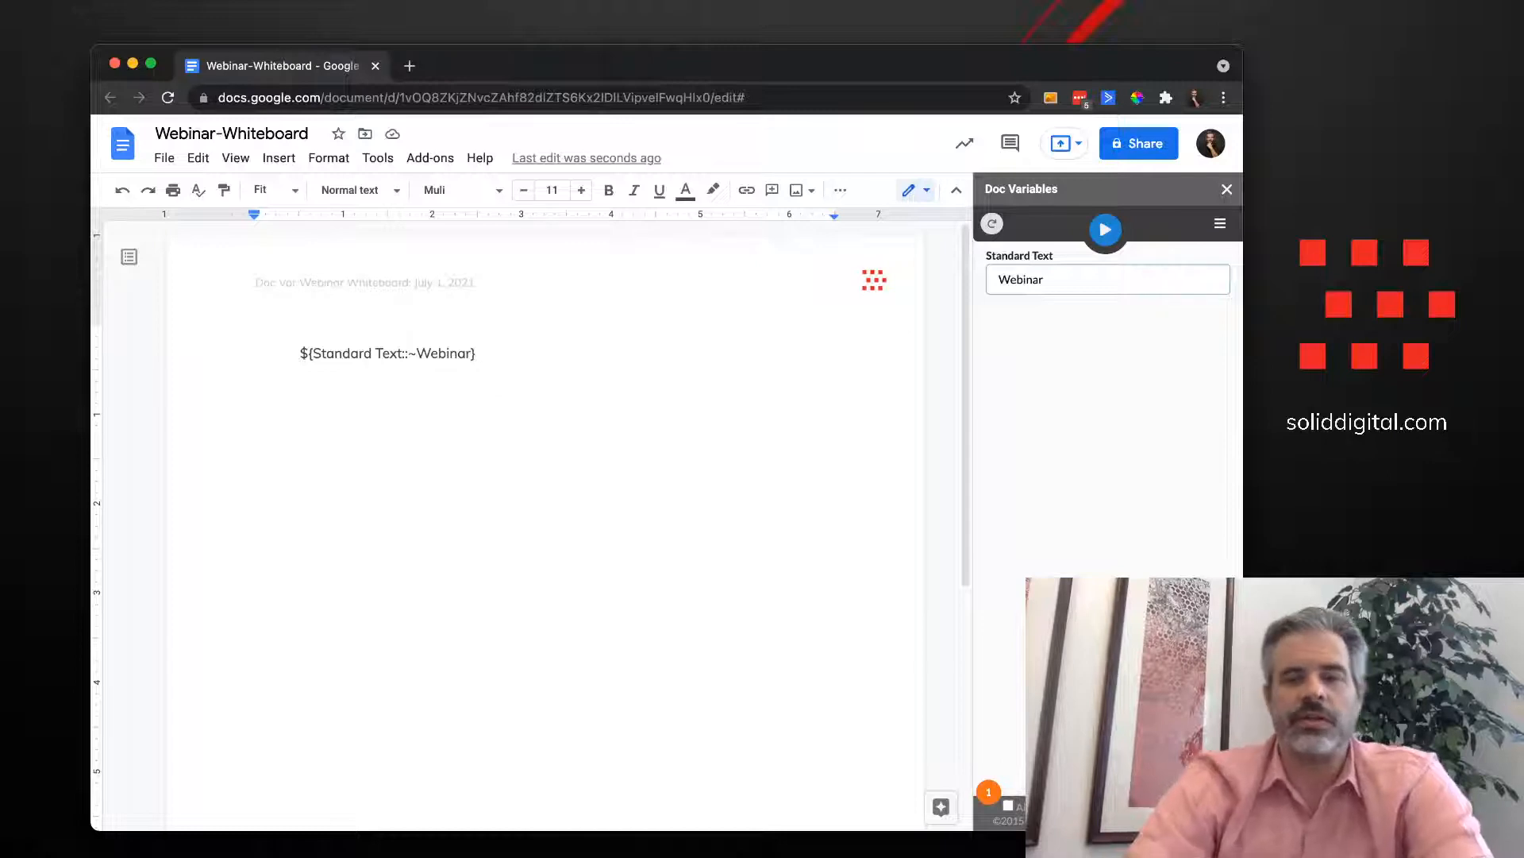
Make the variable required by prefixing its name with an asterisk, and refresh the Doc Variables form
left_click(313, 354)
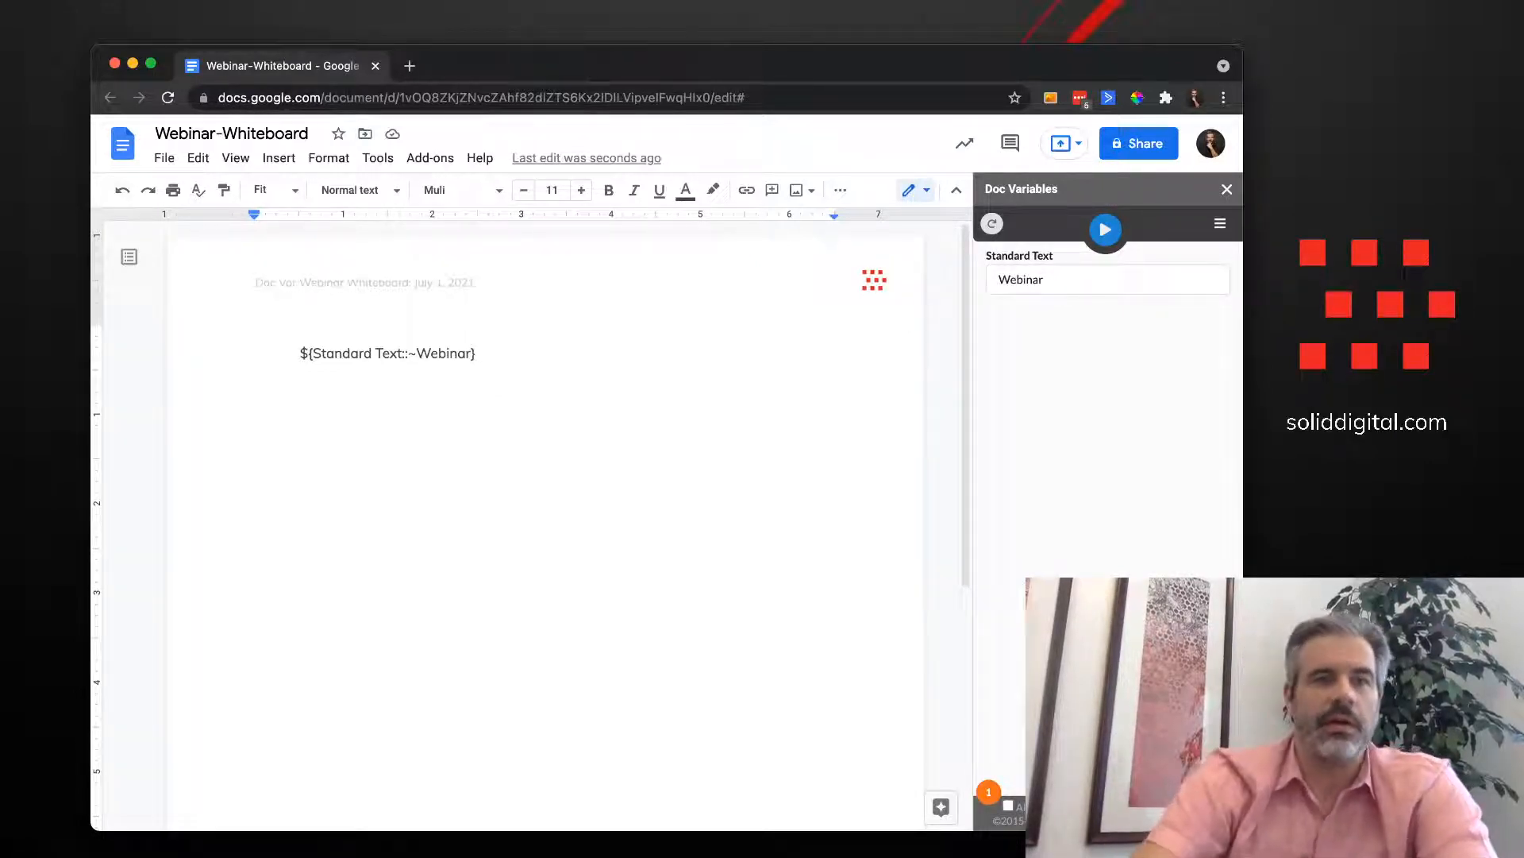
type("*")
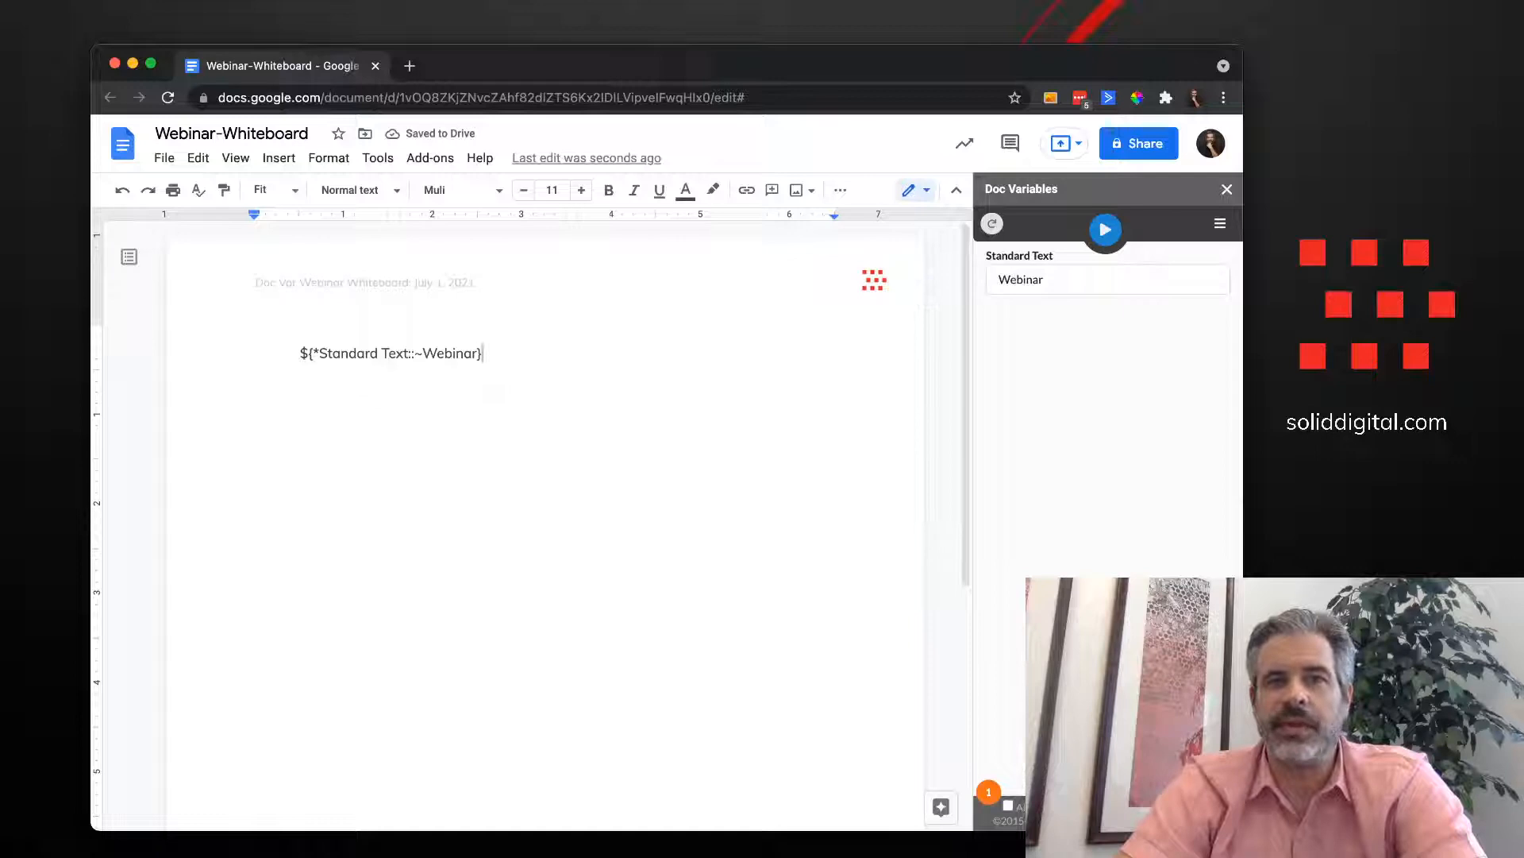
left_click(992, 223)
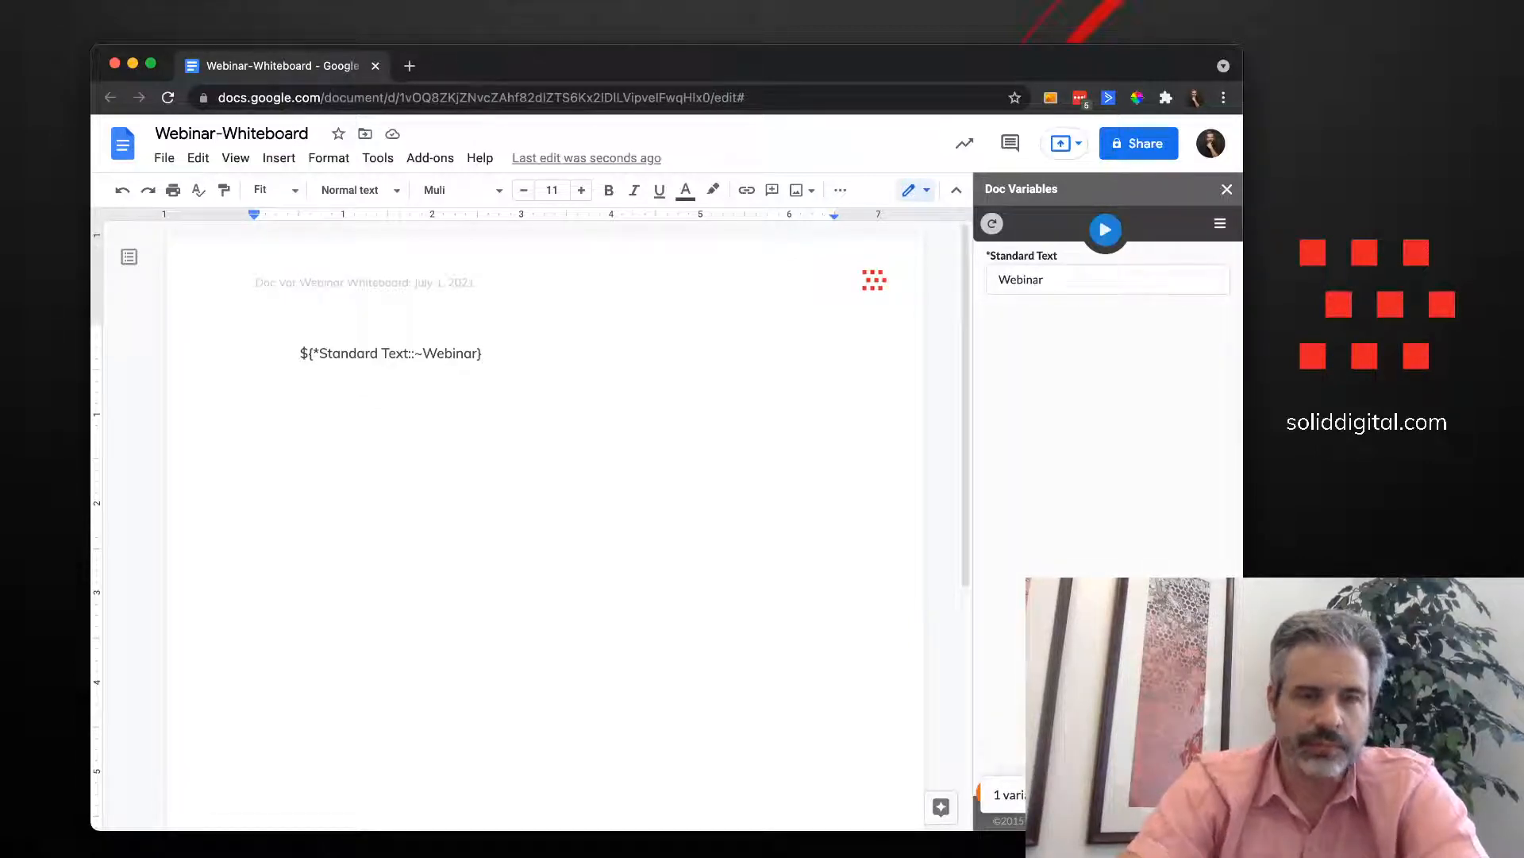
Remove the ::~Webinar default from the required variable and try to apply the refreshed form with the field left empty
left_click_drag(477, 354, 412, 353)
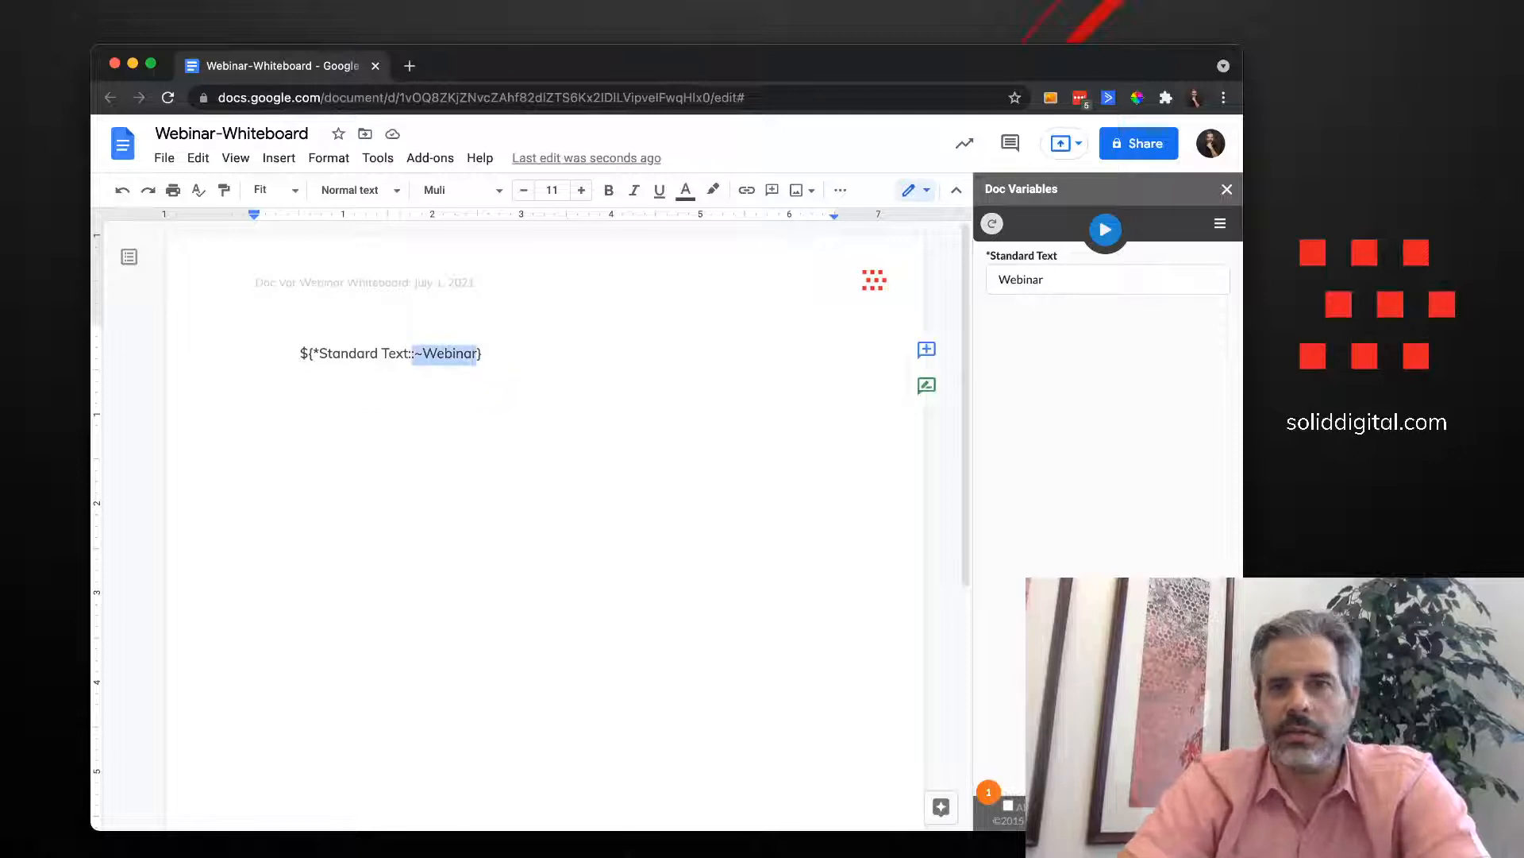
key("BackSpace")
key("BackSpace")
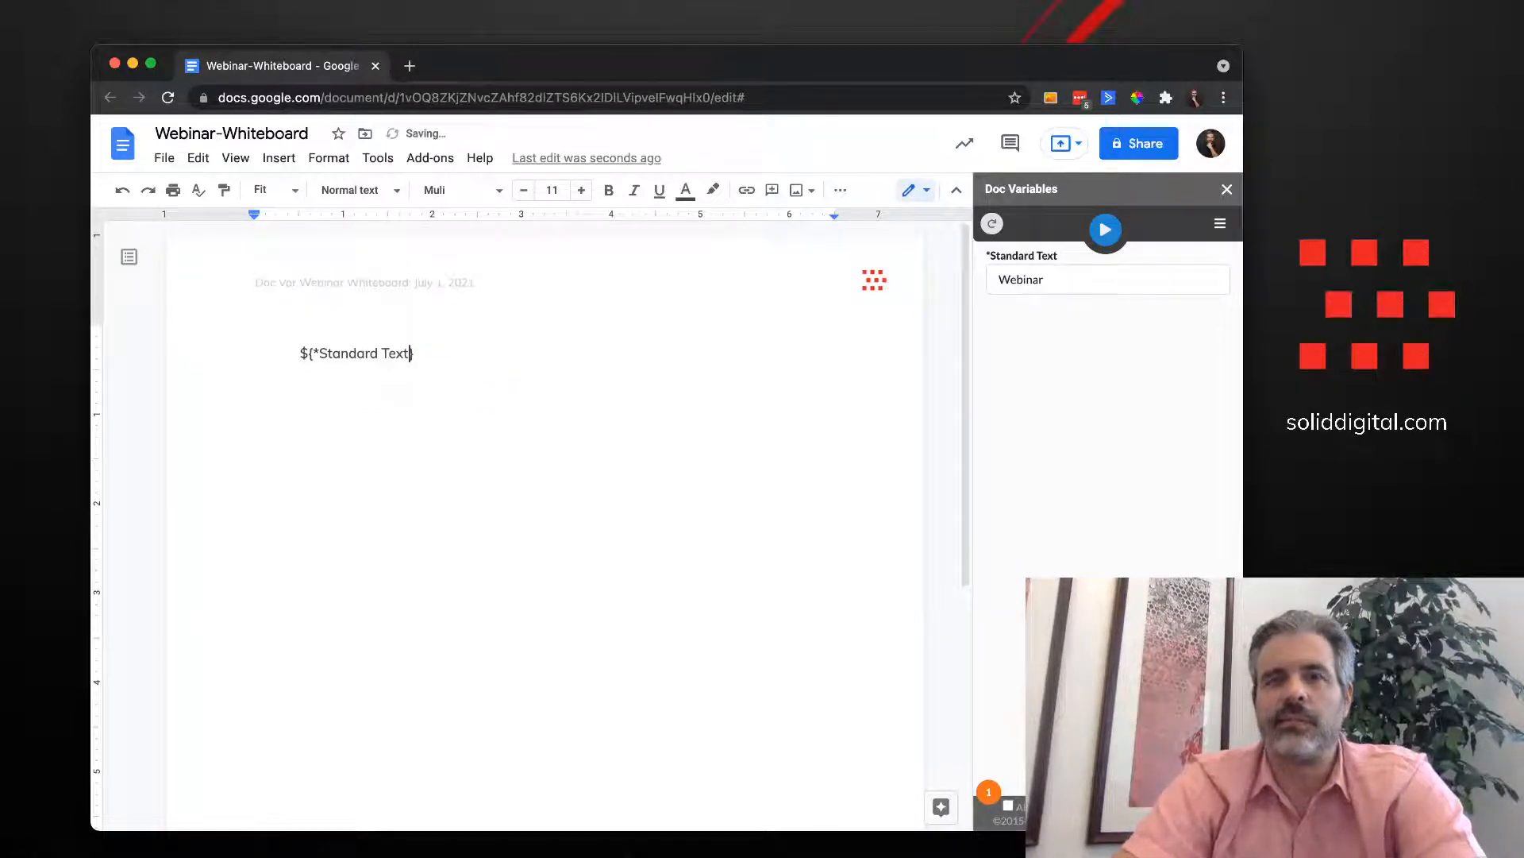
left_click(992, 223)
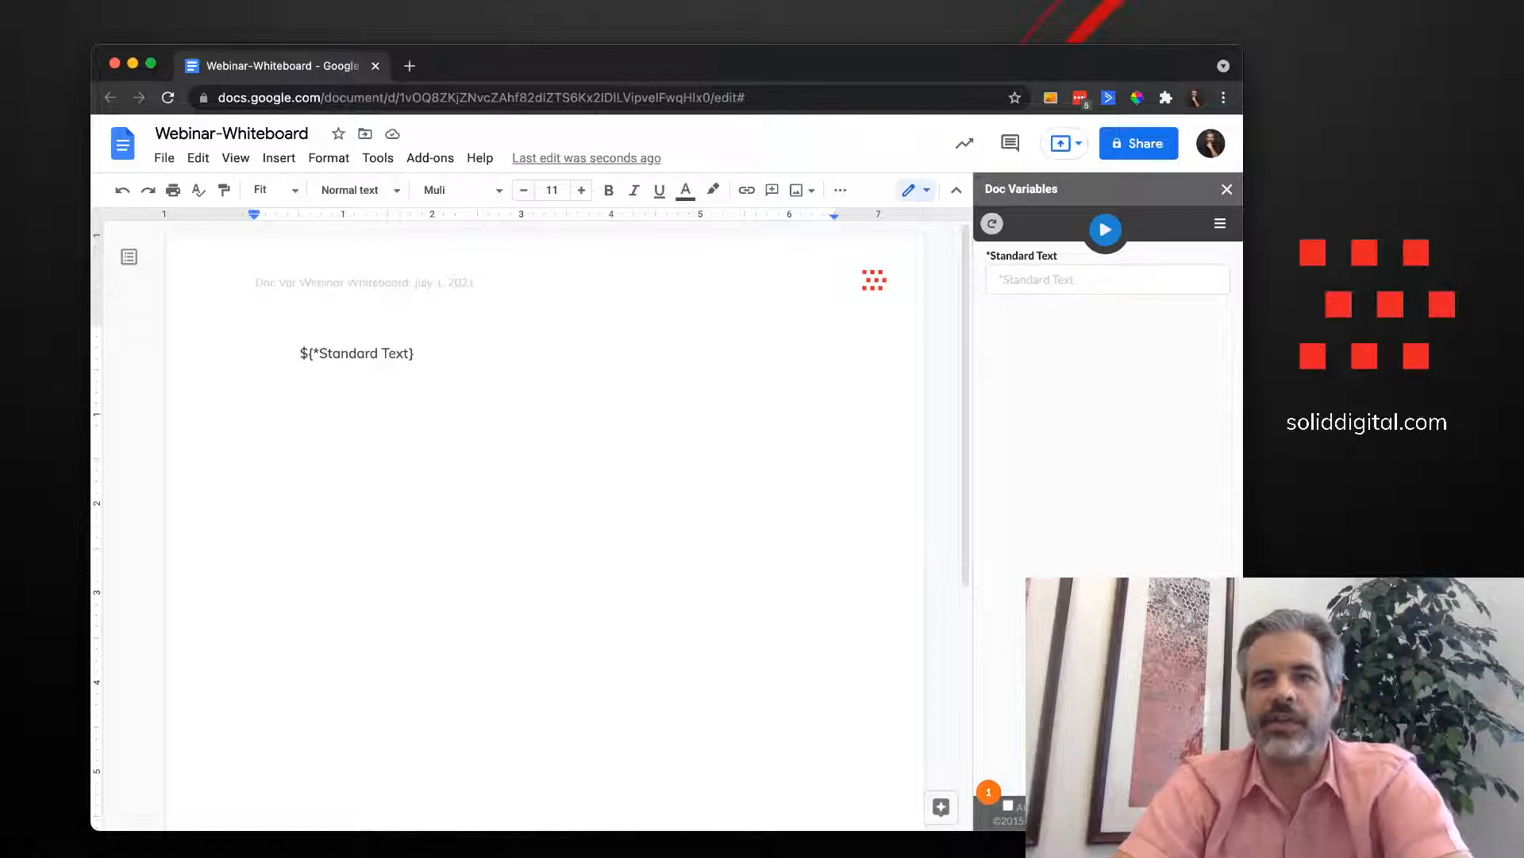
left_click(999, 280)
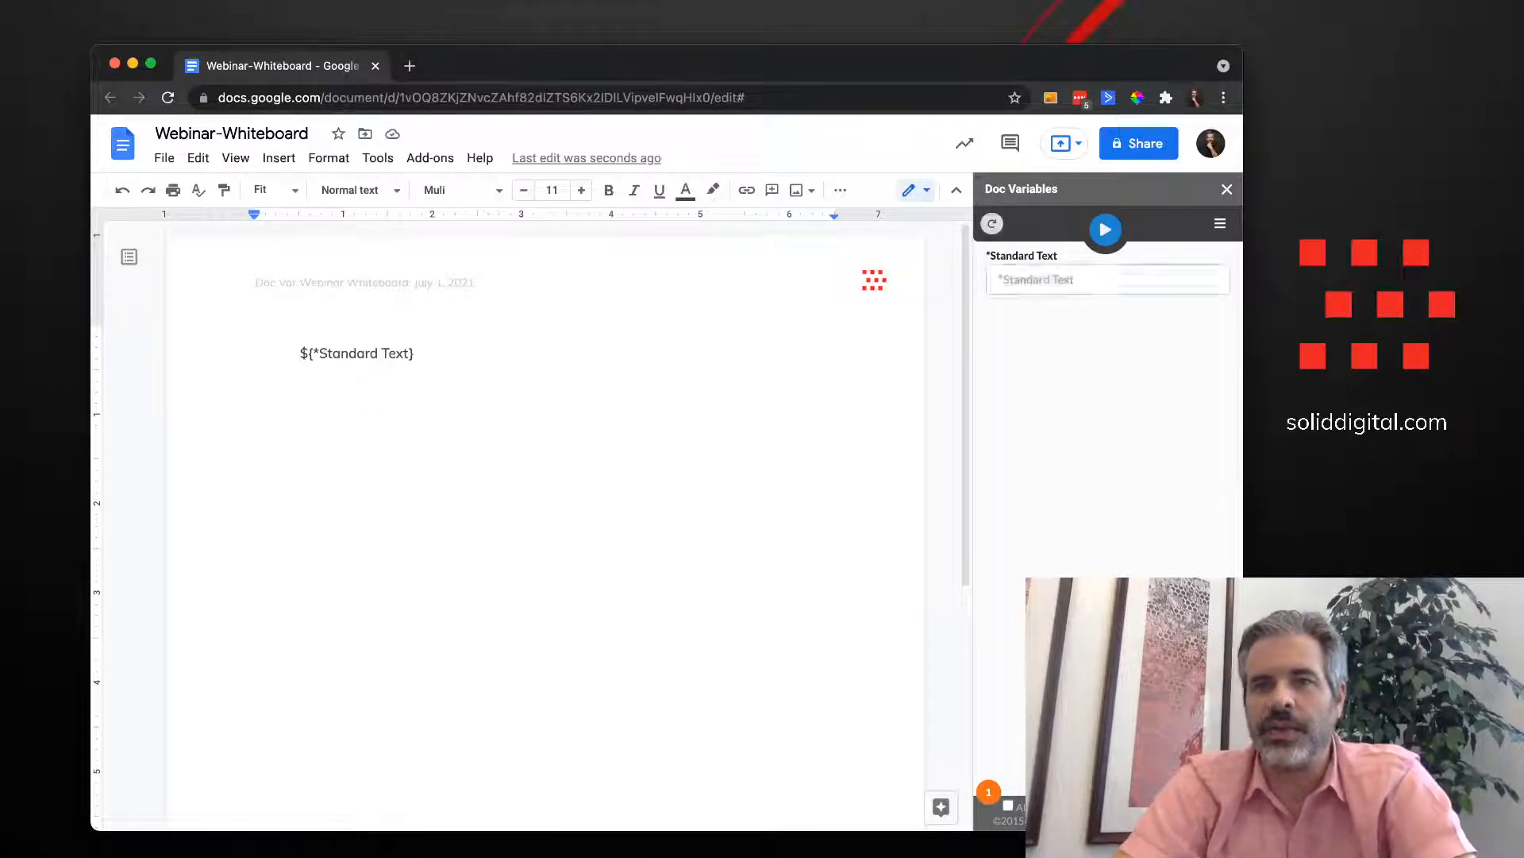
left_click(1106, 229)
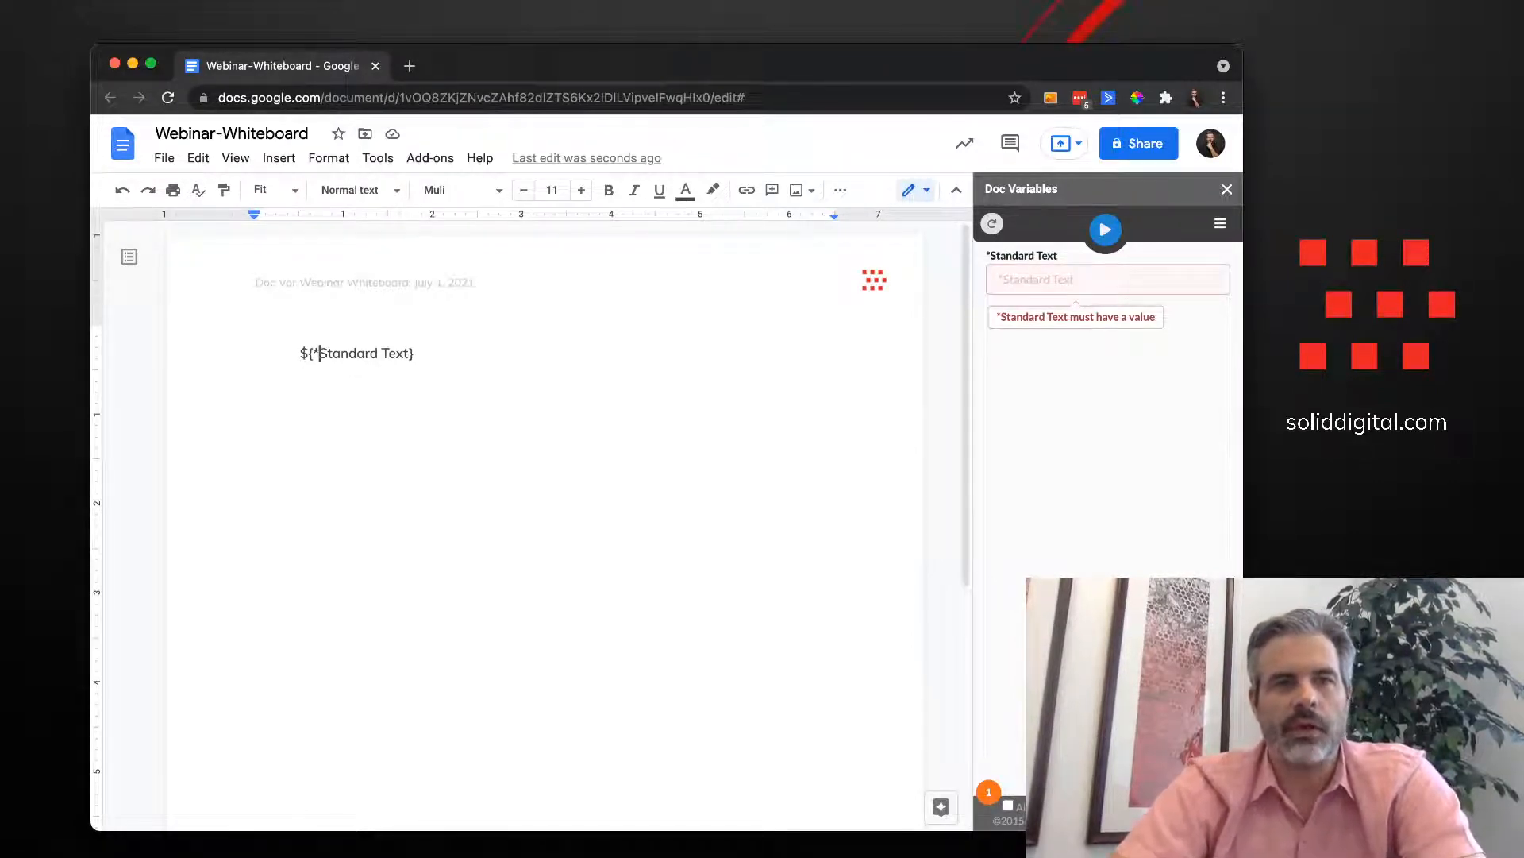
Change the variable to ${Standard Text::transform::uppercase} and refresh the Doc Variables form
key("BackSpace")
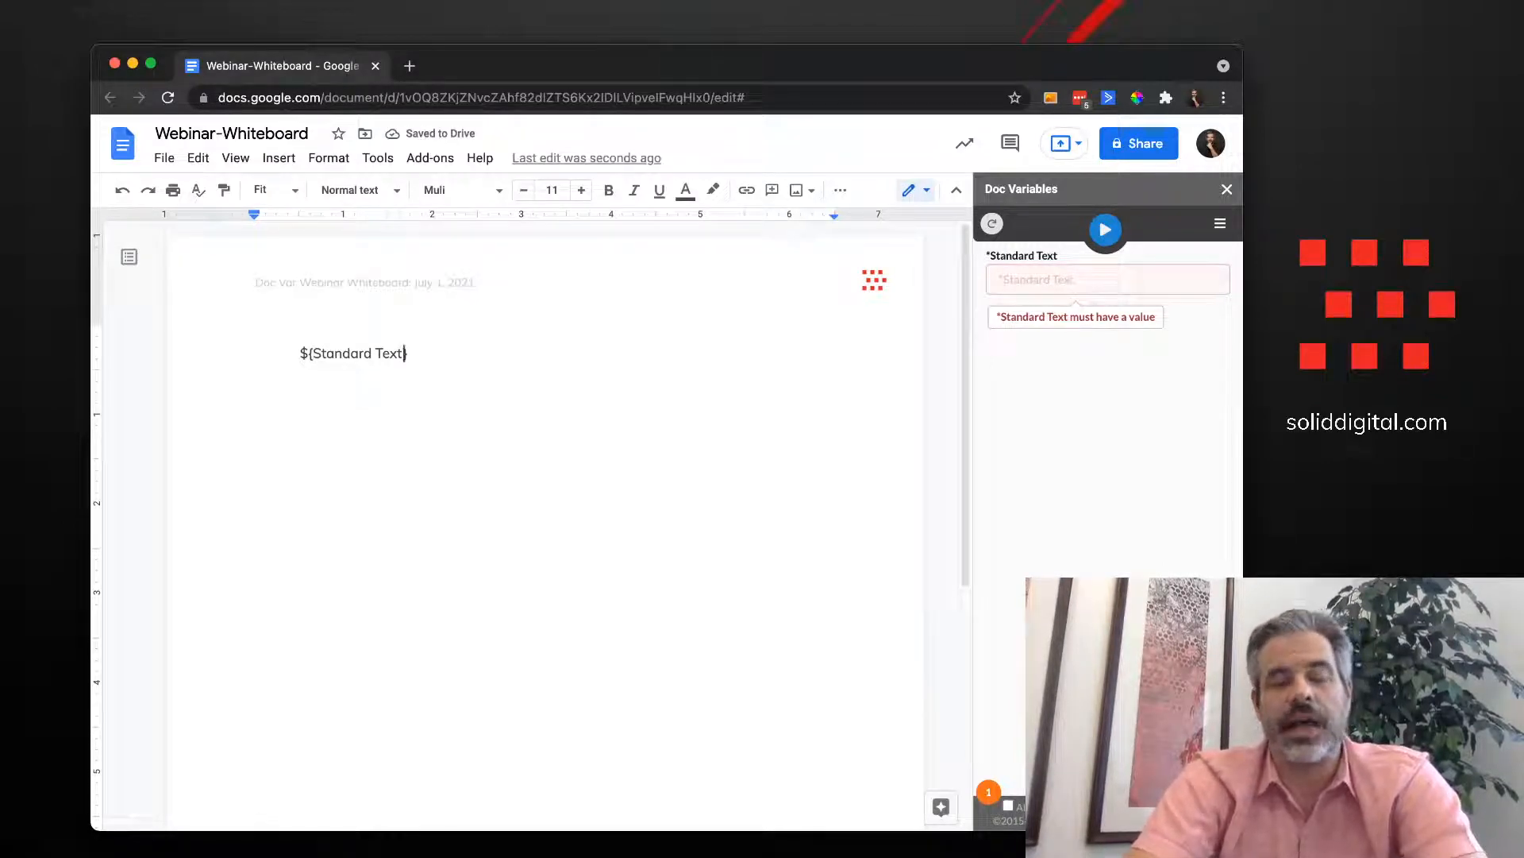
left_click(404, 353)
type("::tran")
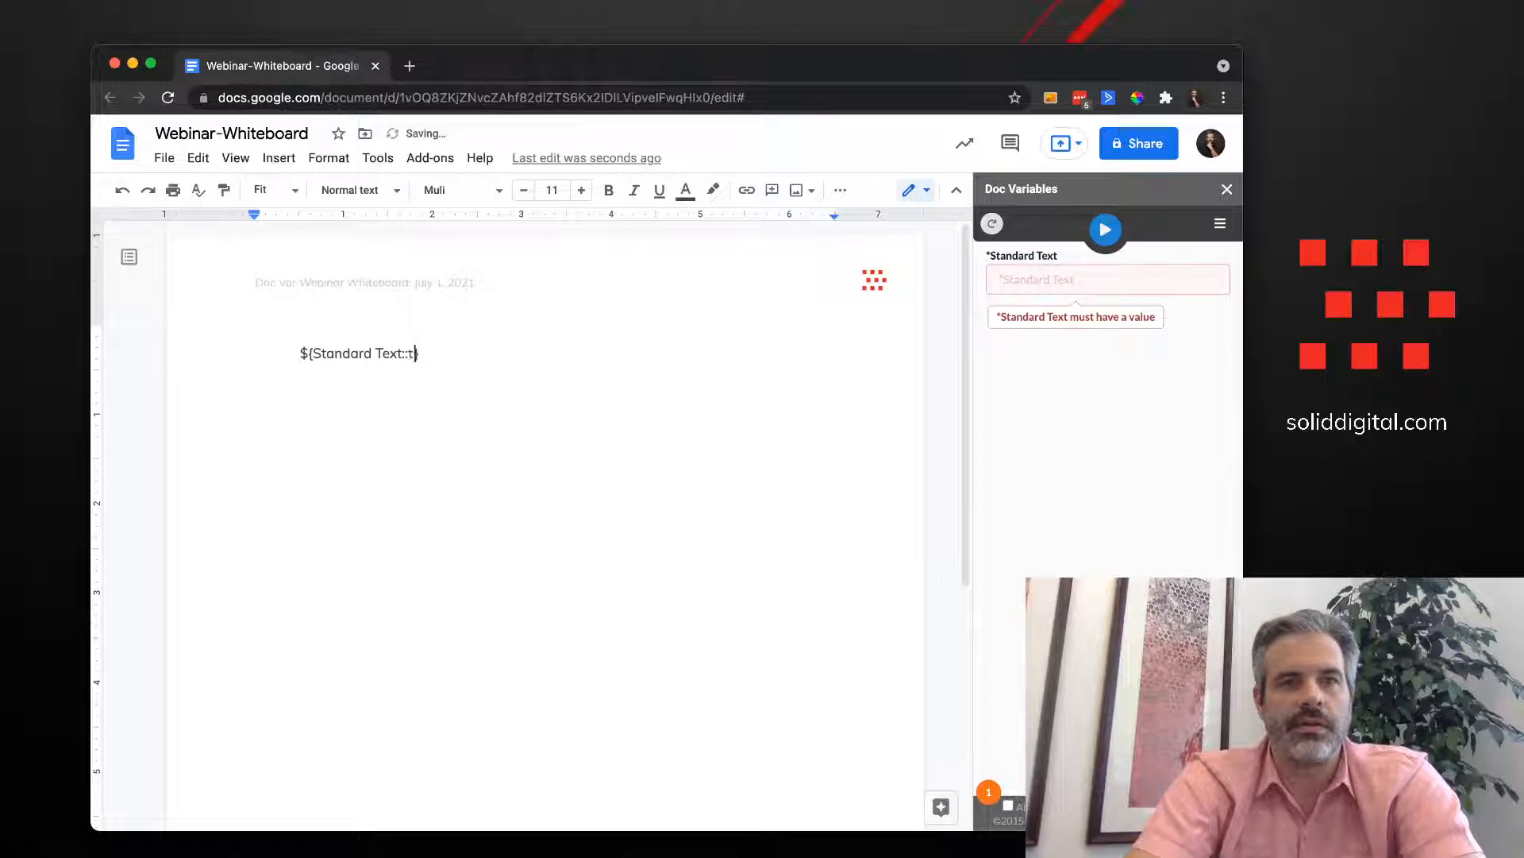
type("sofrm")
key("BackSpace")
key("BackSpace")
key("BackSpace")
key("BackSpace")
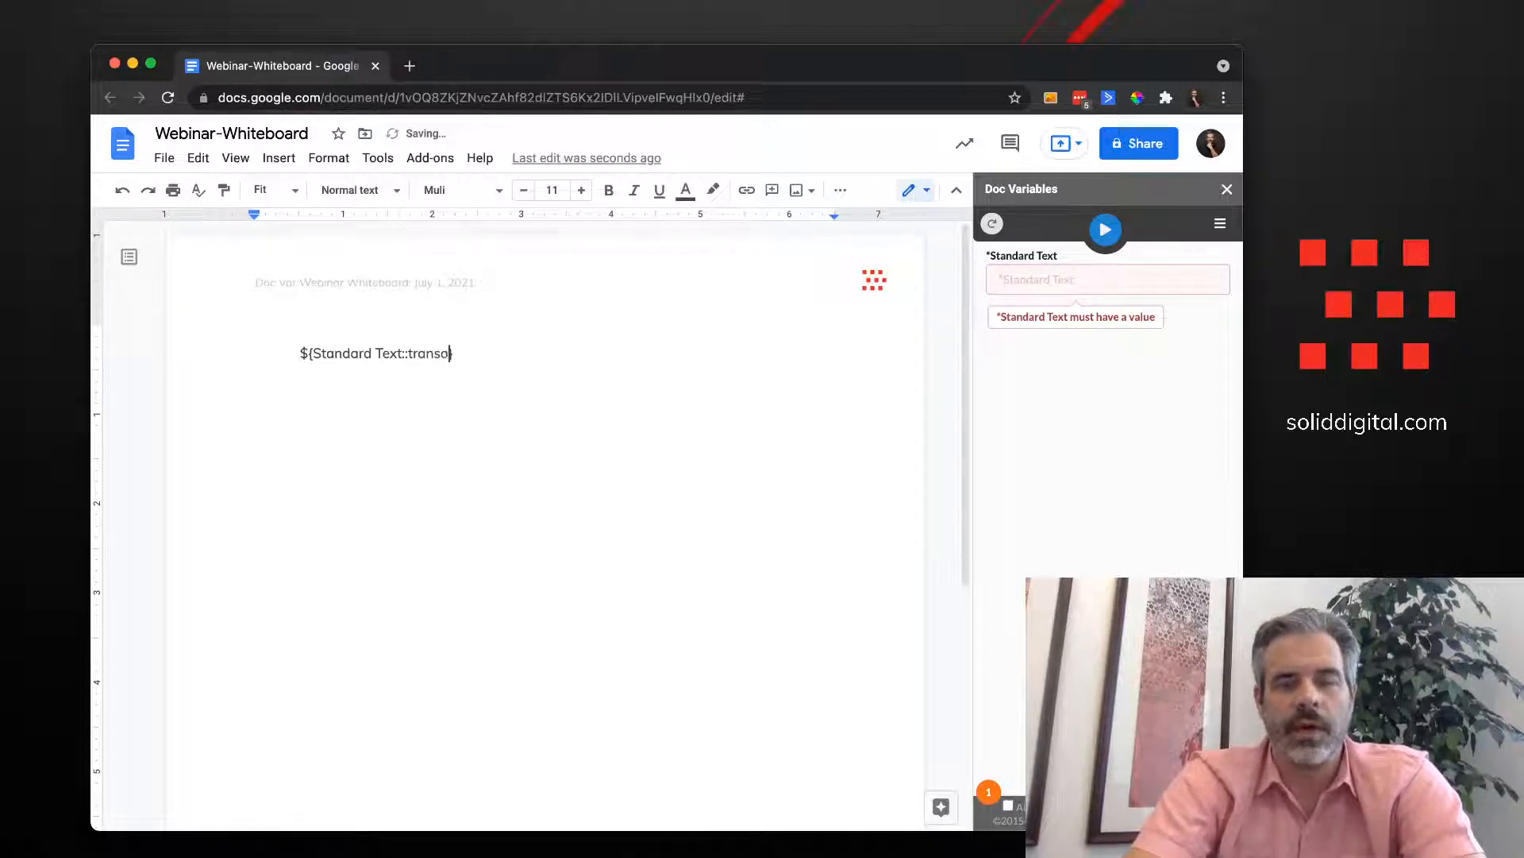
type("form::")
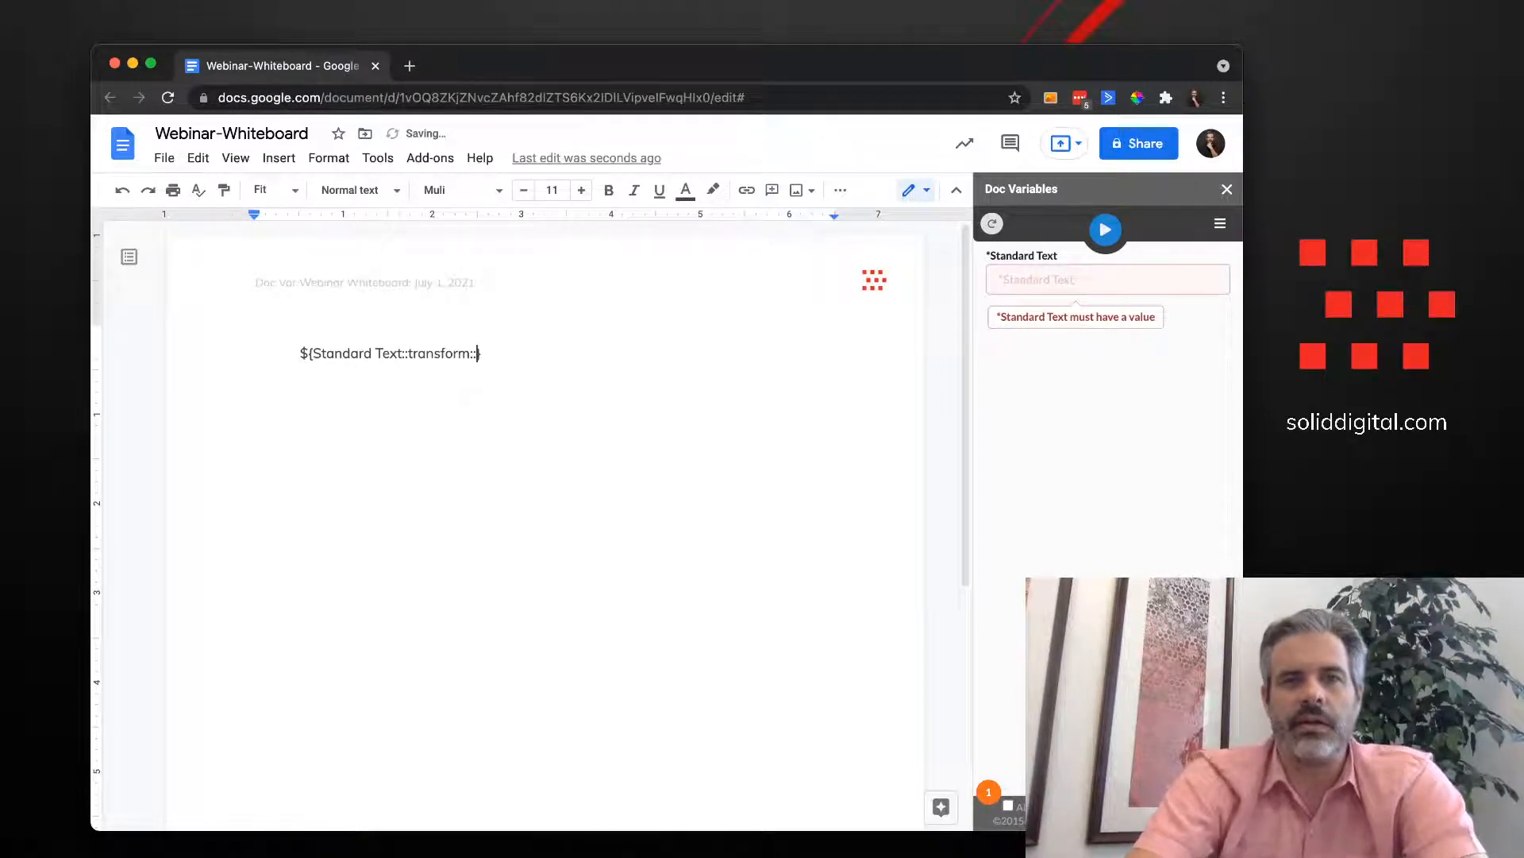
type("uppercase")
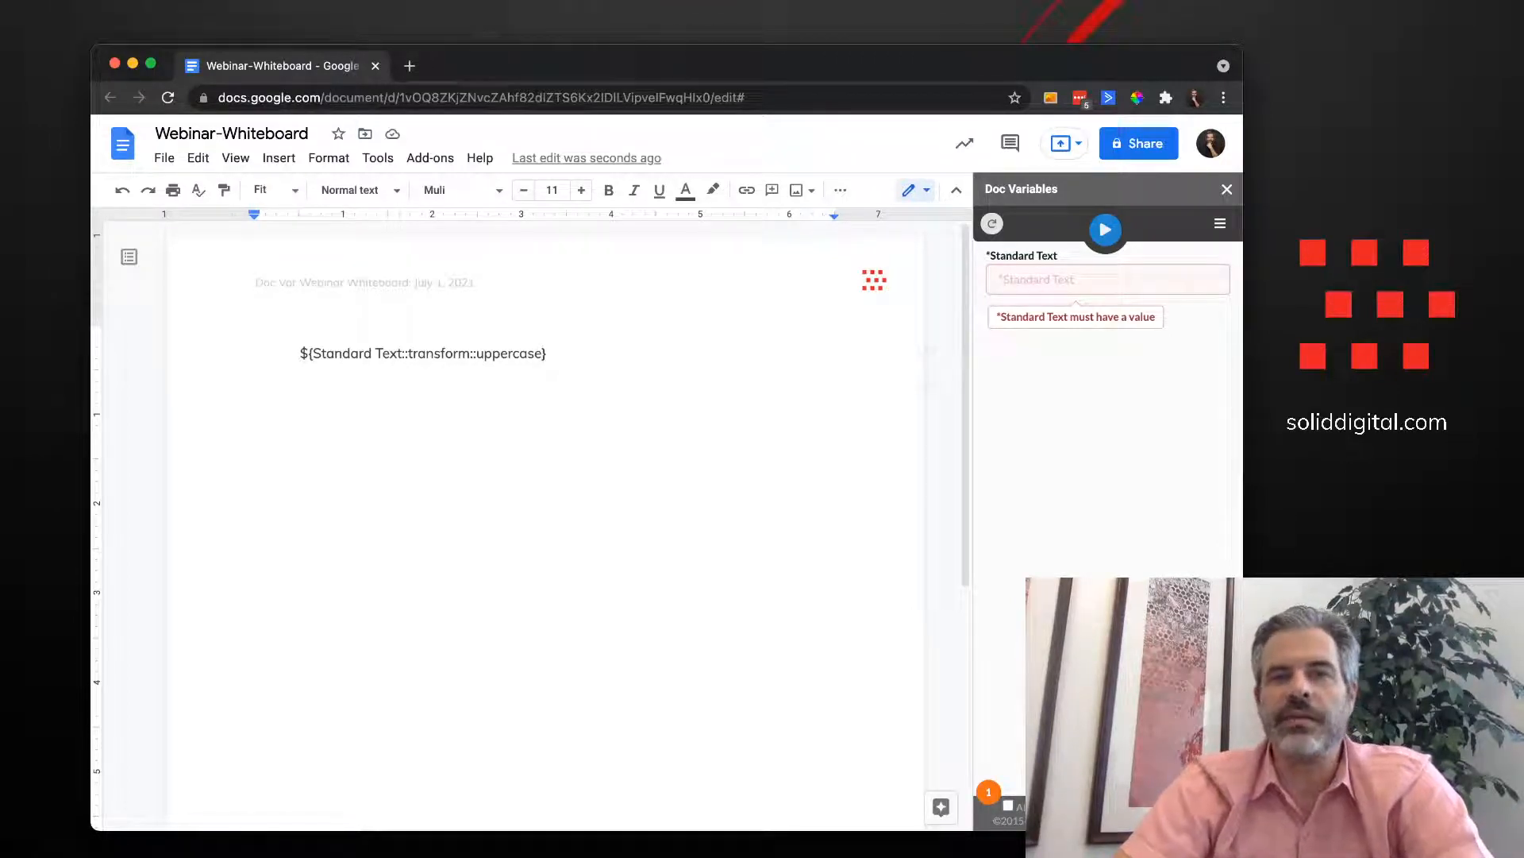
left_click(992, 224)
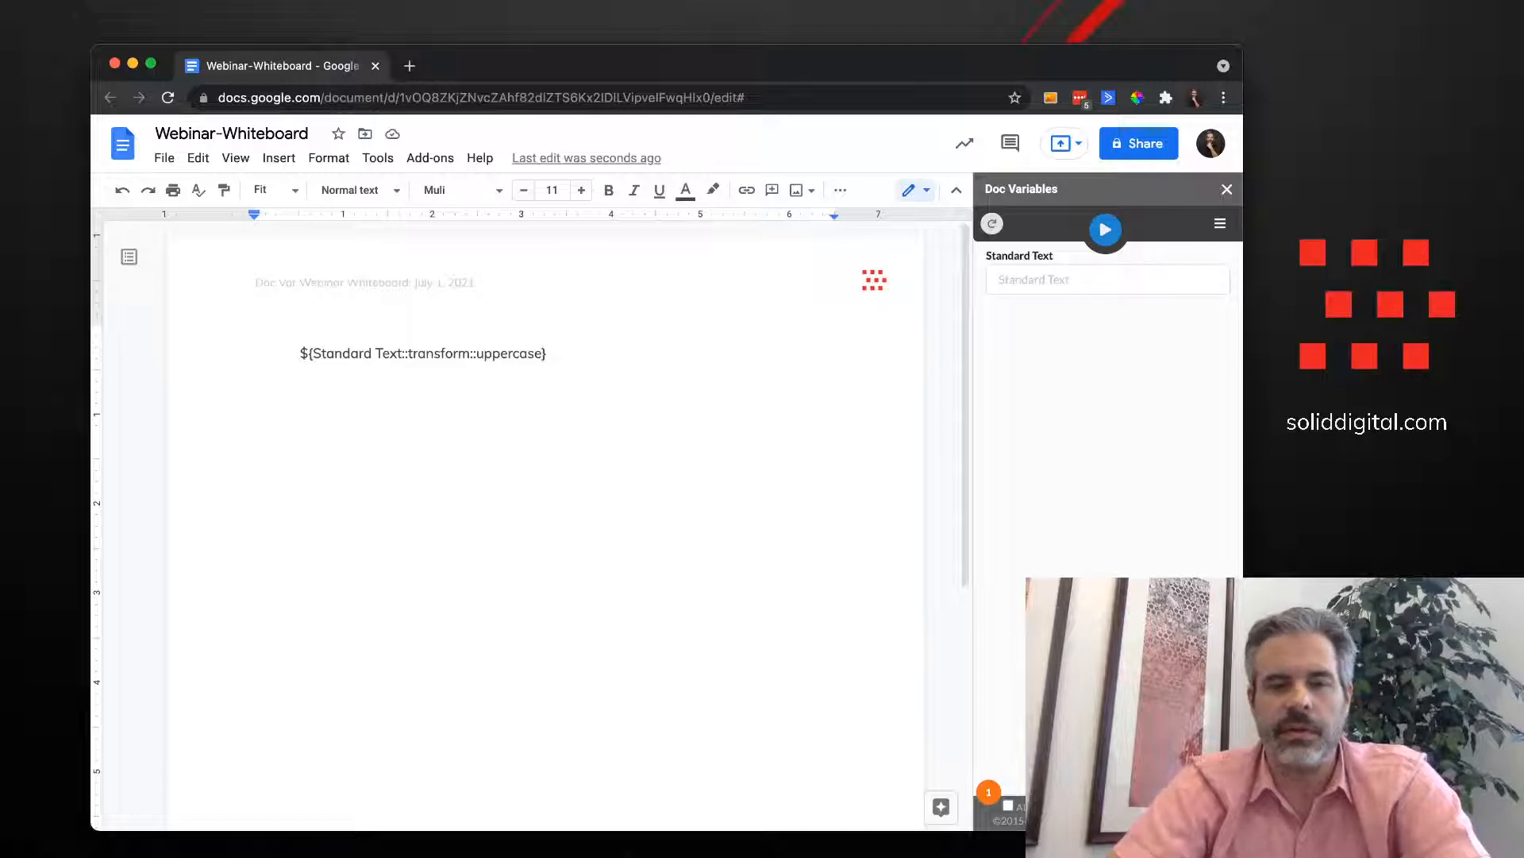
Fill in Standard Text with "test" and run the variable replacement in this document without saving a copy
left_click(999, 279)
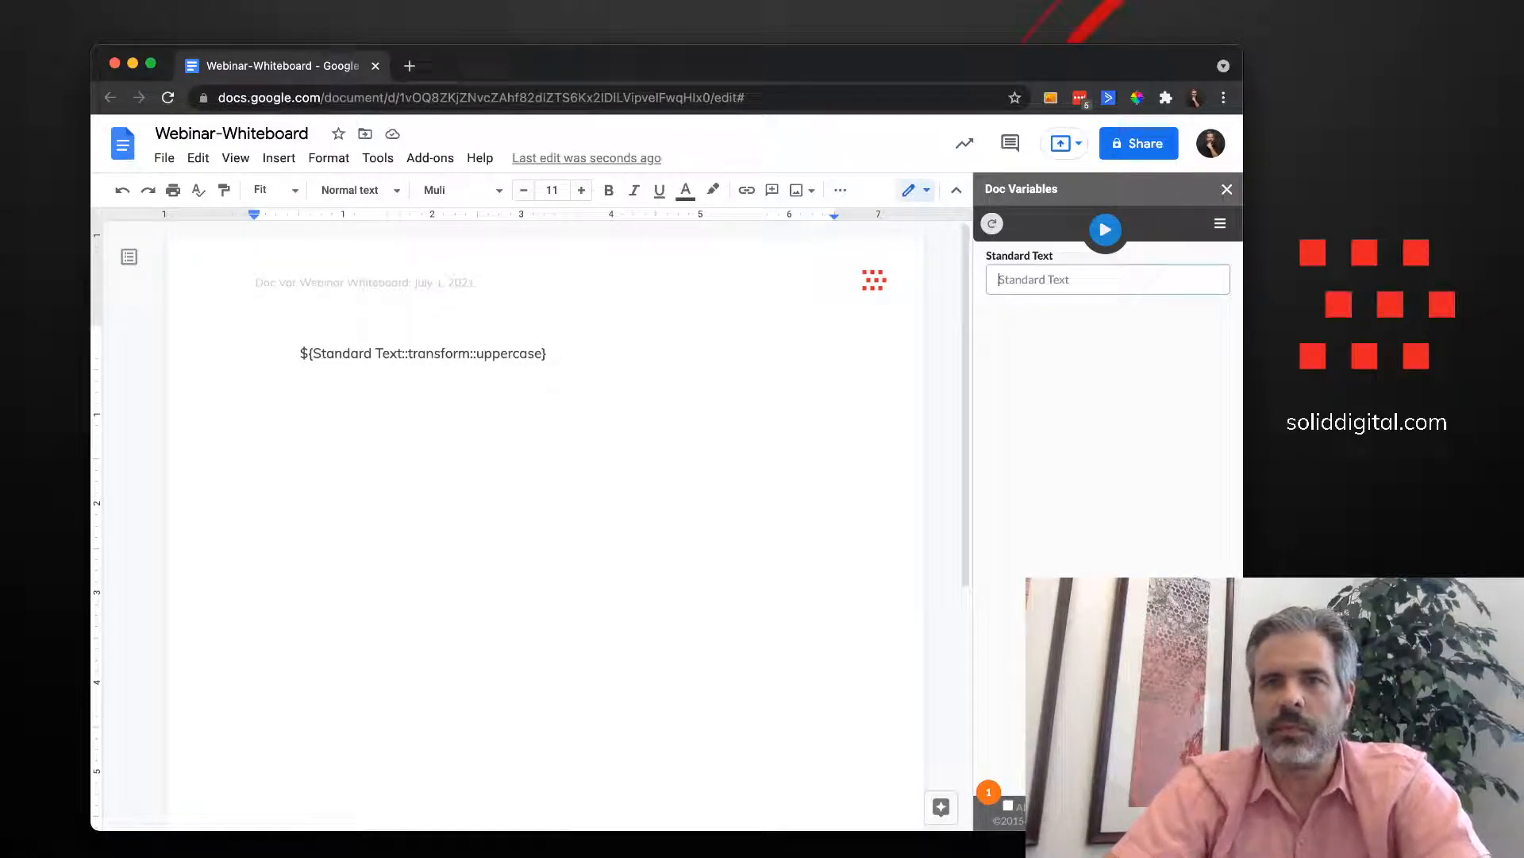
type("test")
left_click(1105, 230)
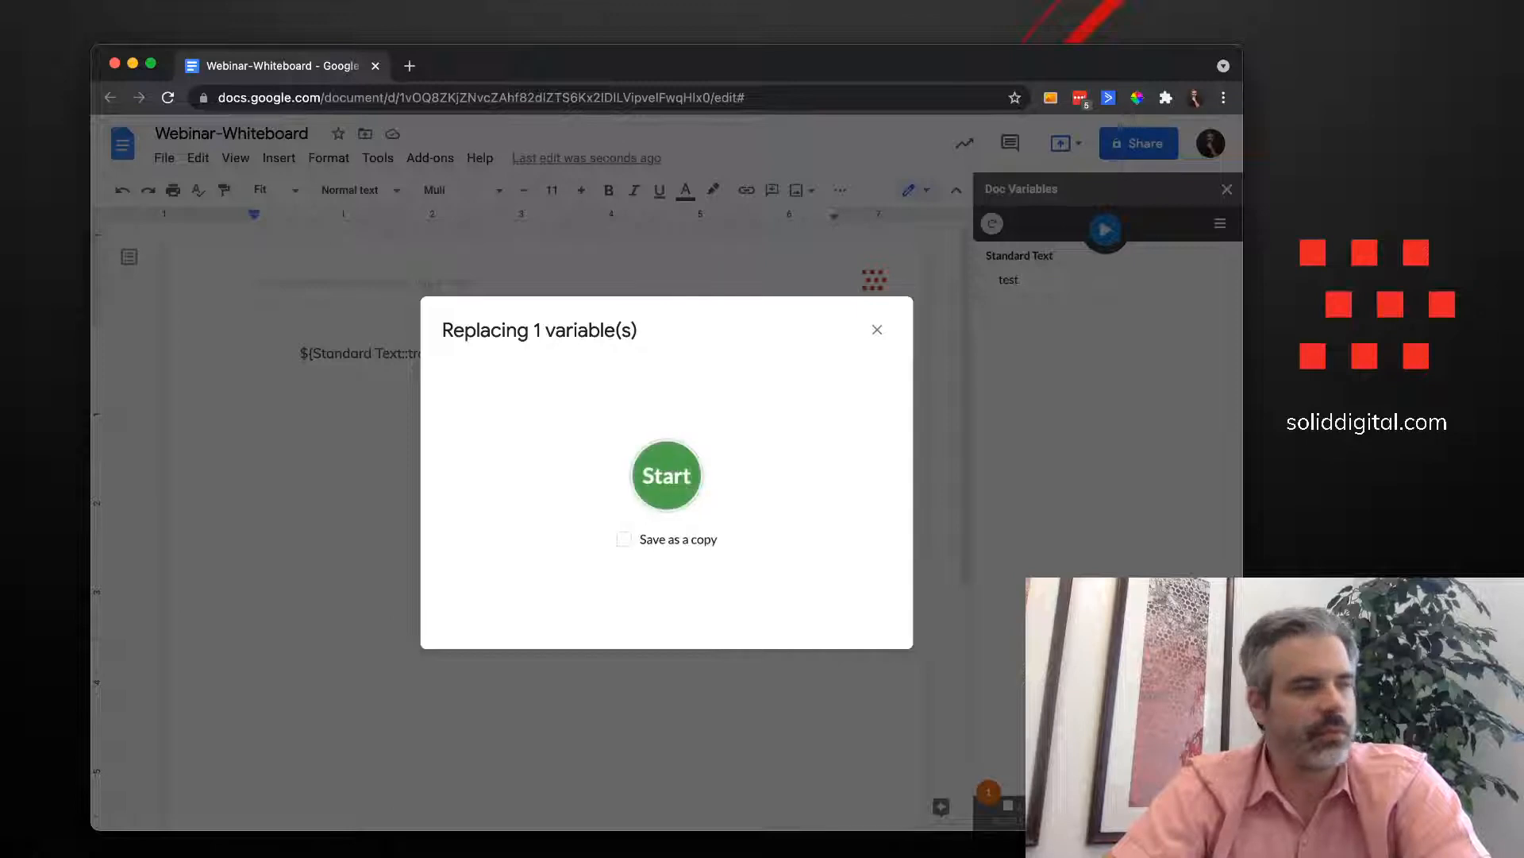
left_click(667, 476)
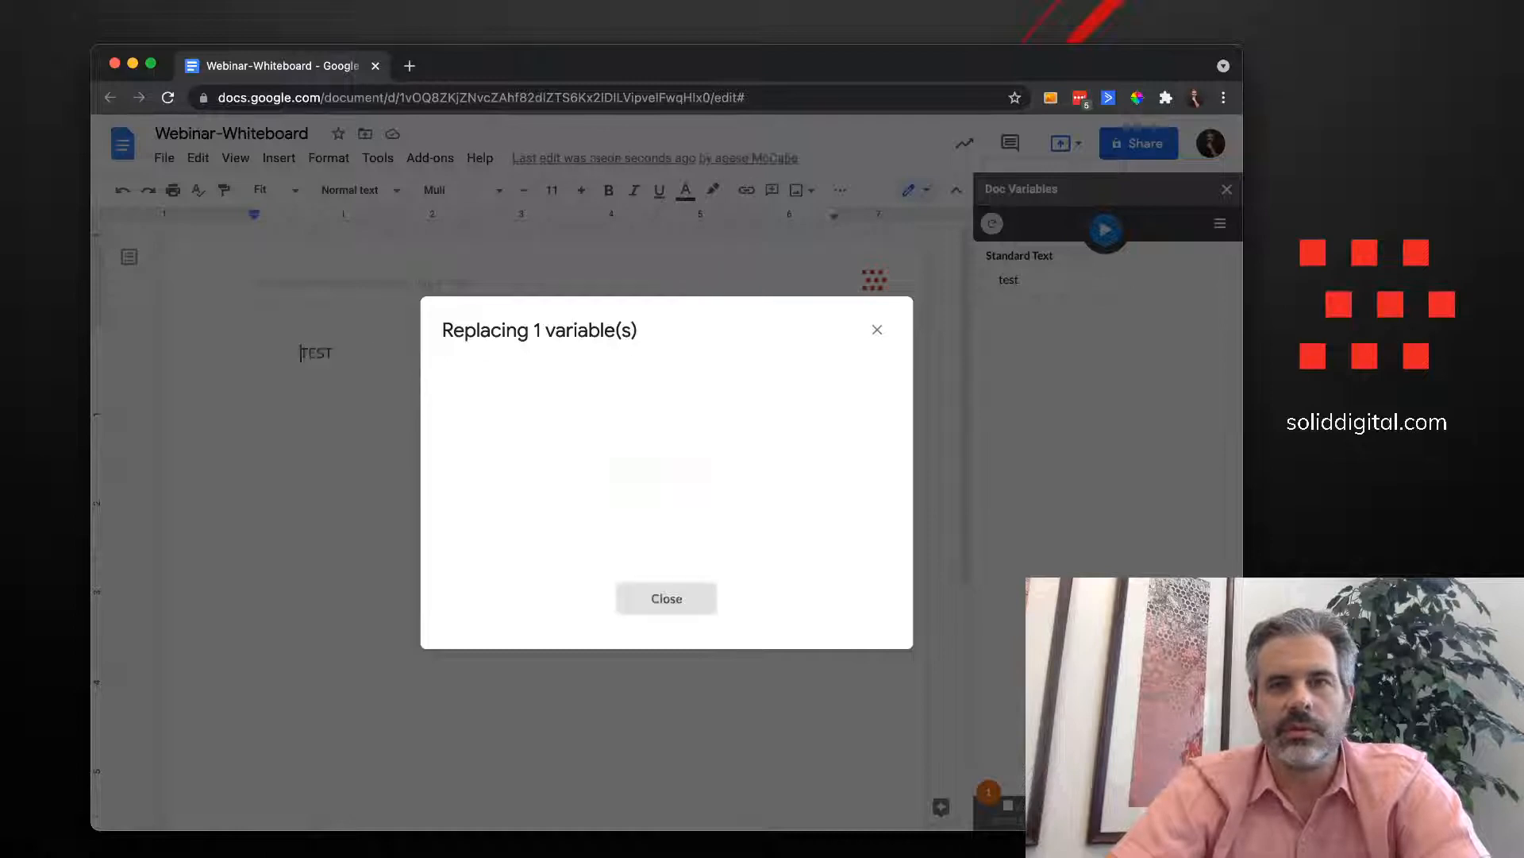
Undo the variable replacement in the document and change the Standard Text variable's transform to title
left_click(667, 598)
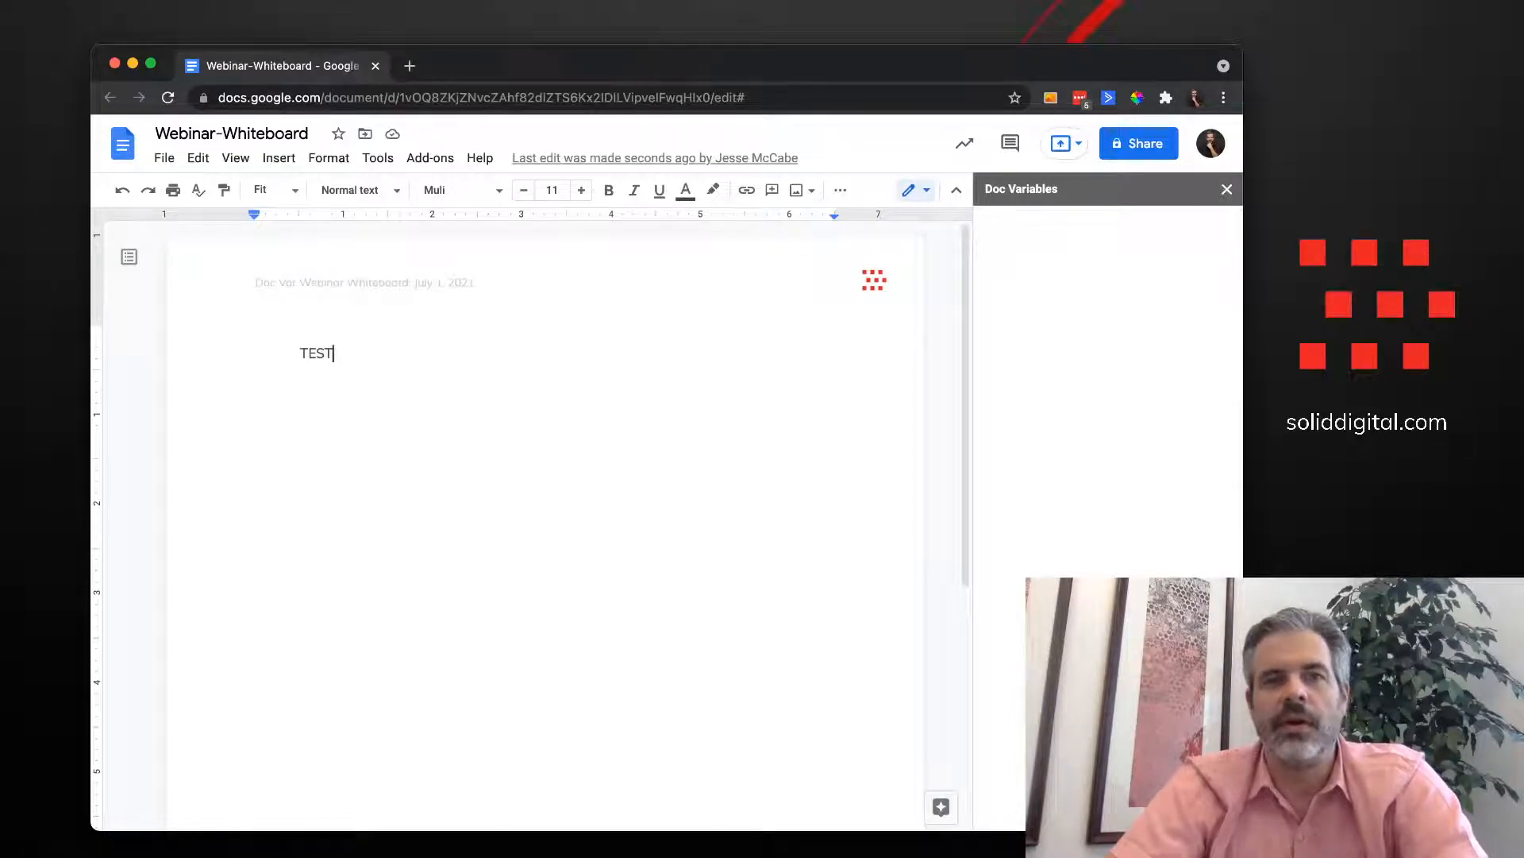
key("super+z")
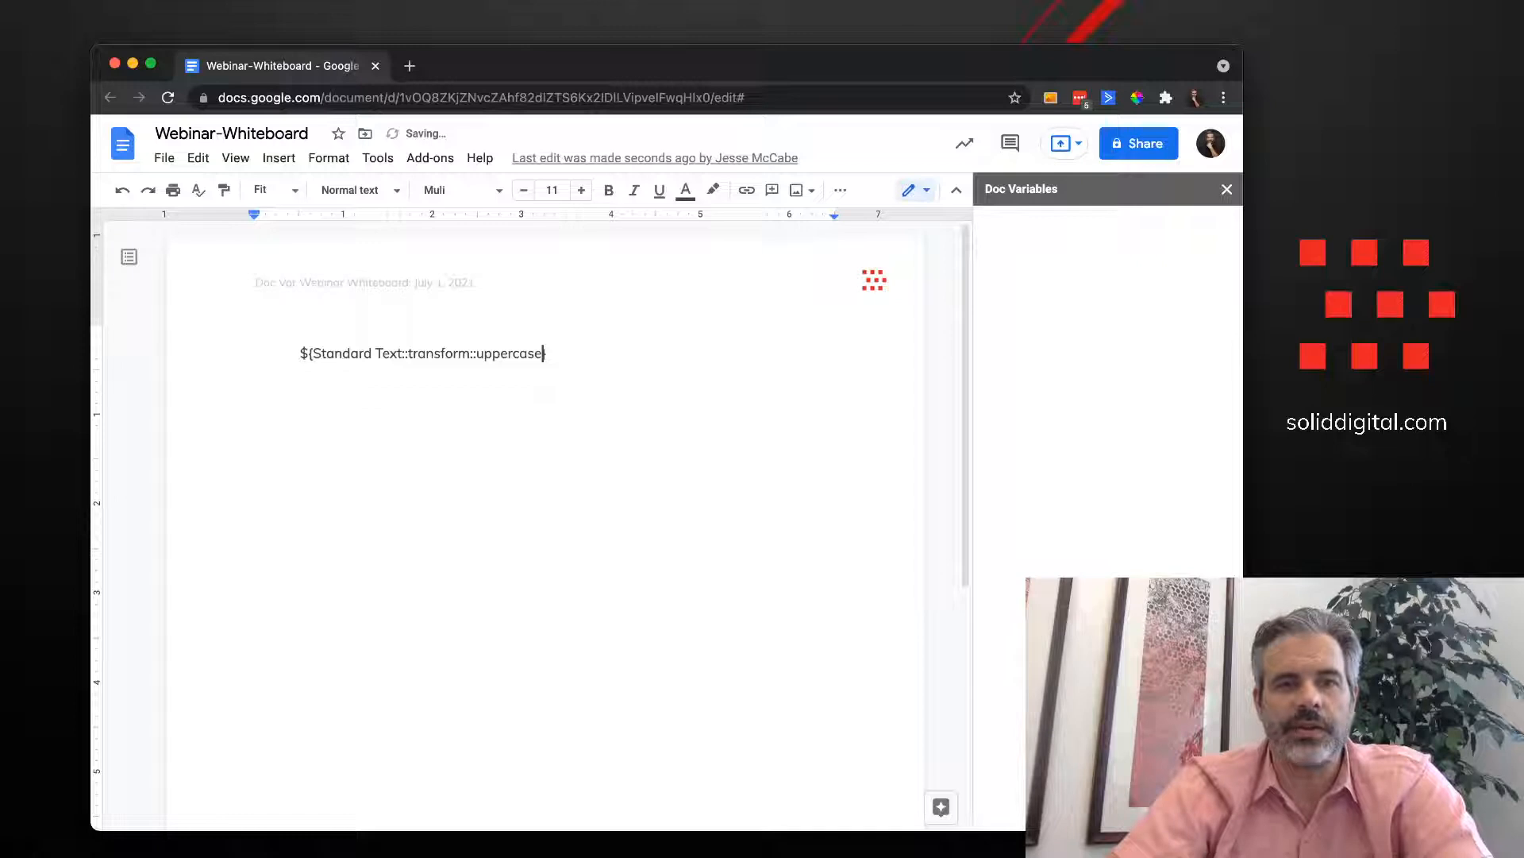
key("alt+shift+Left")
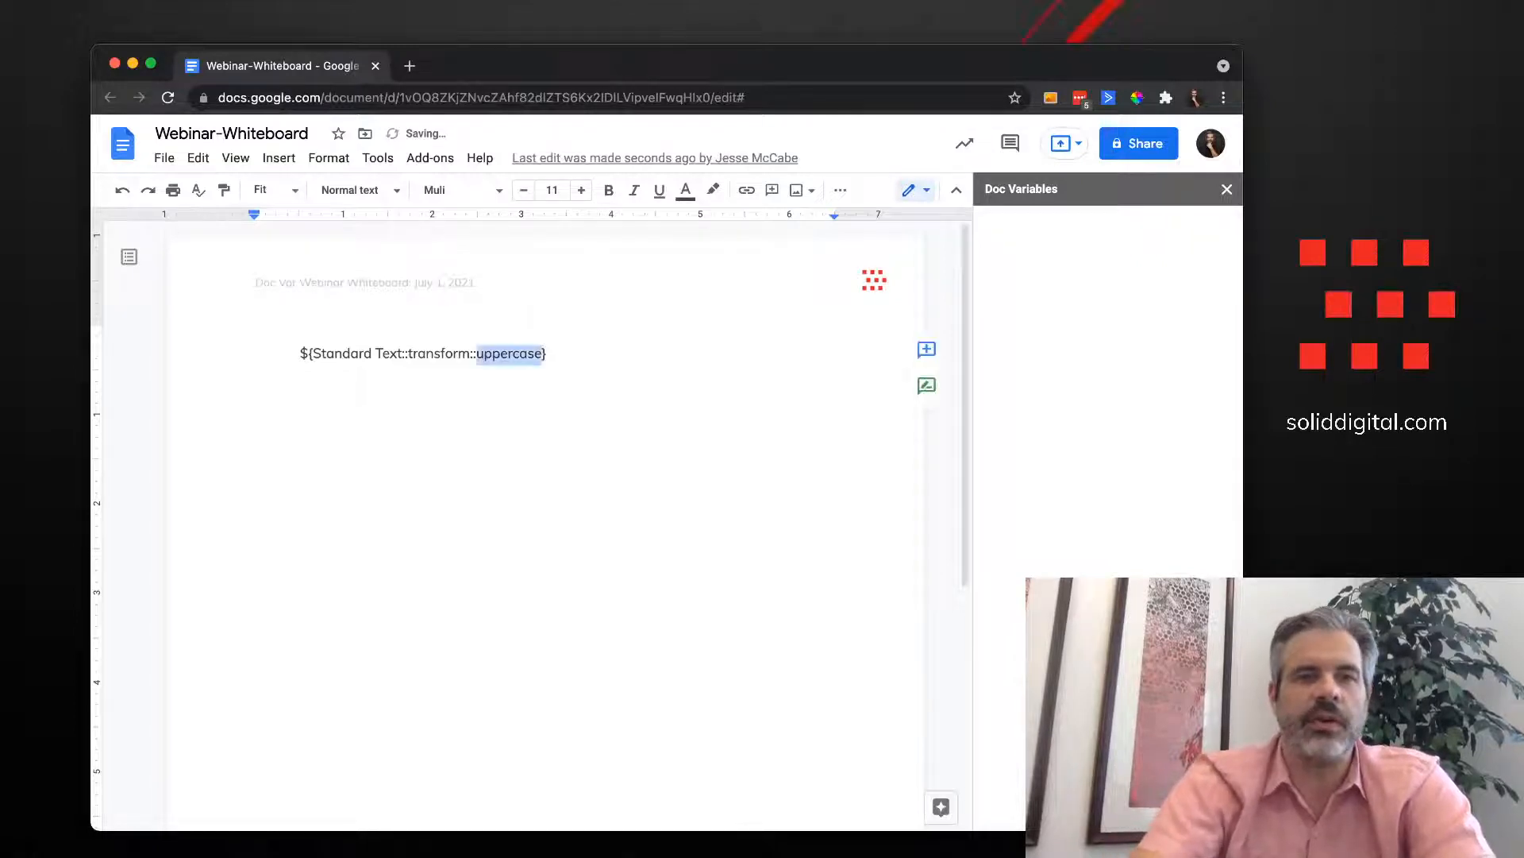
left_click(501, 353)
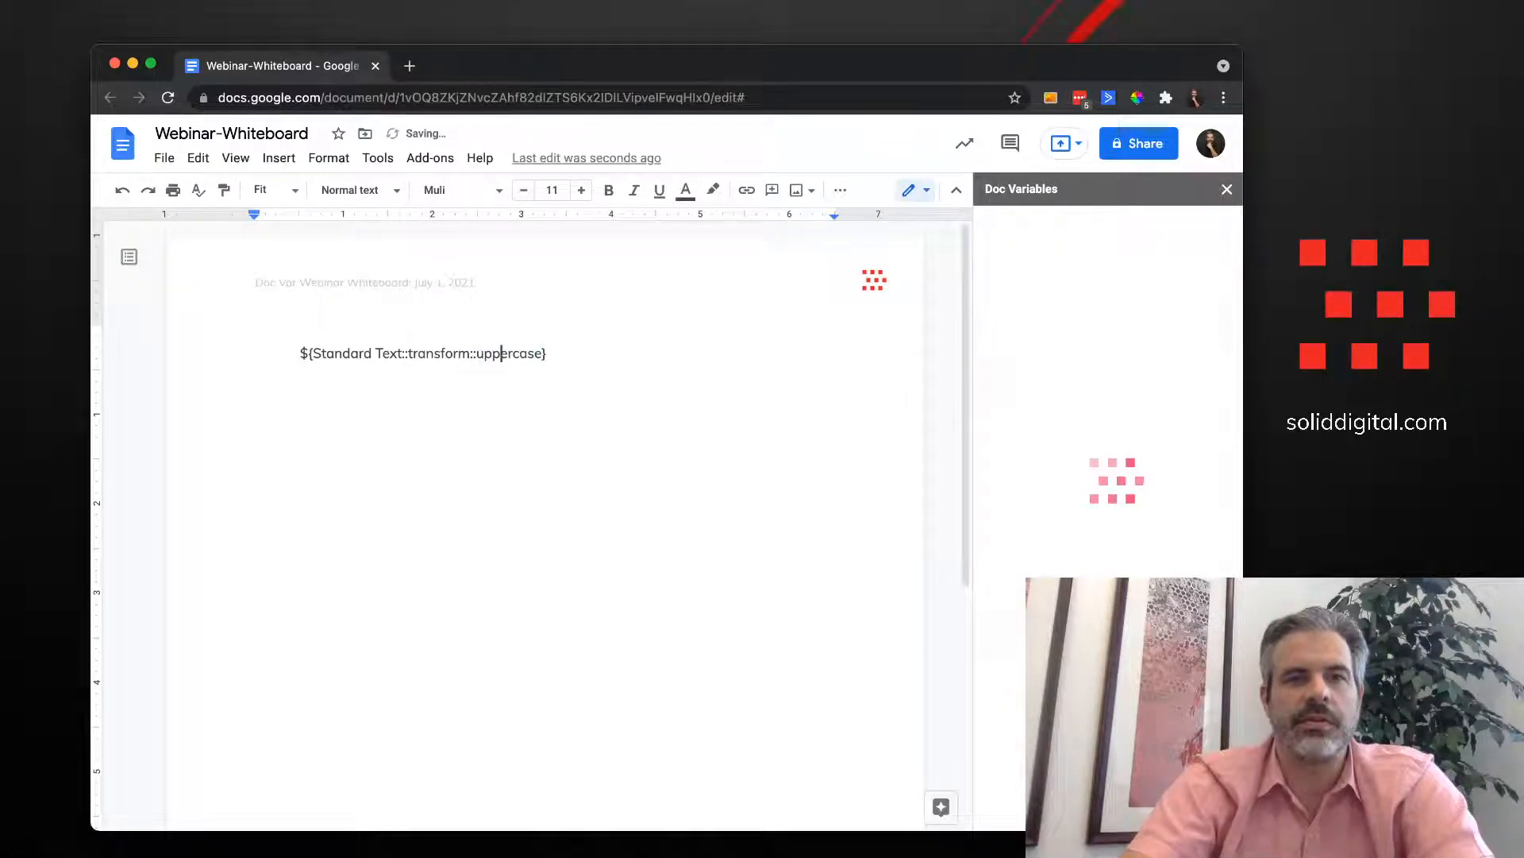
type("title")
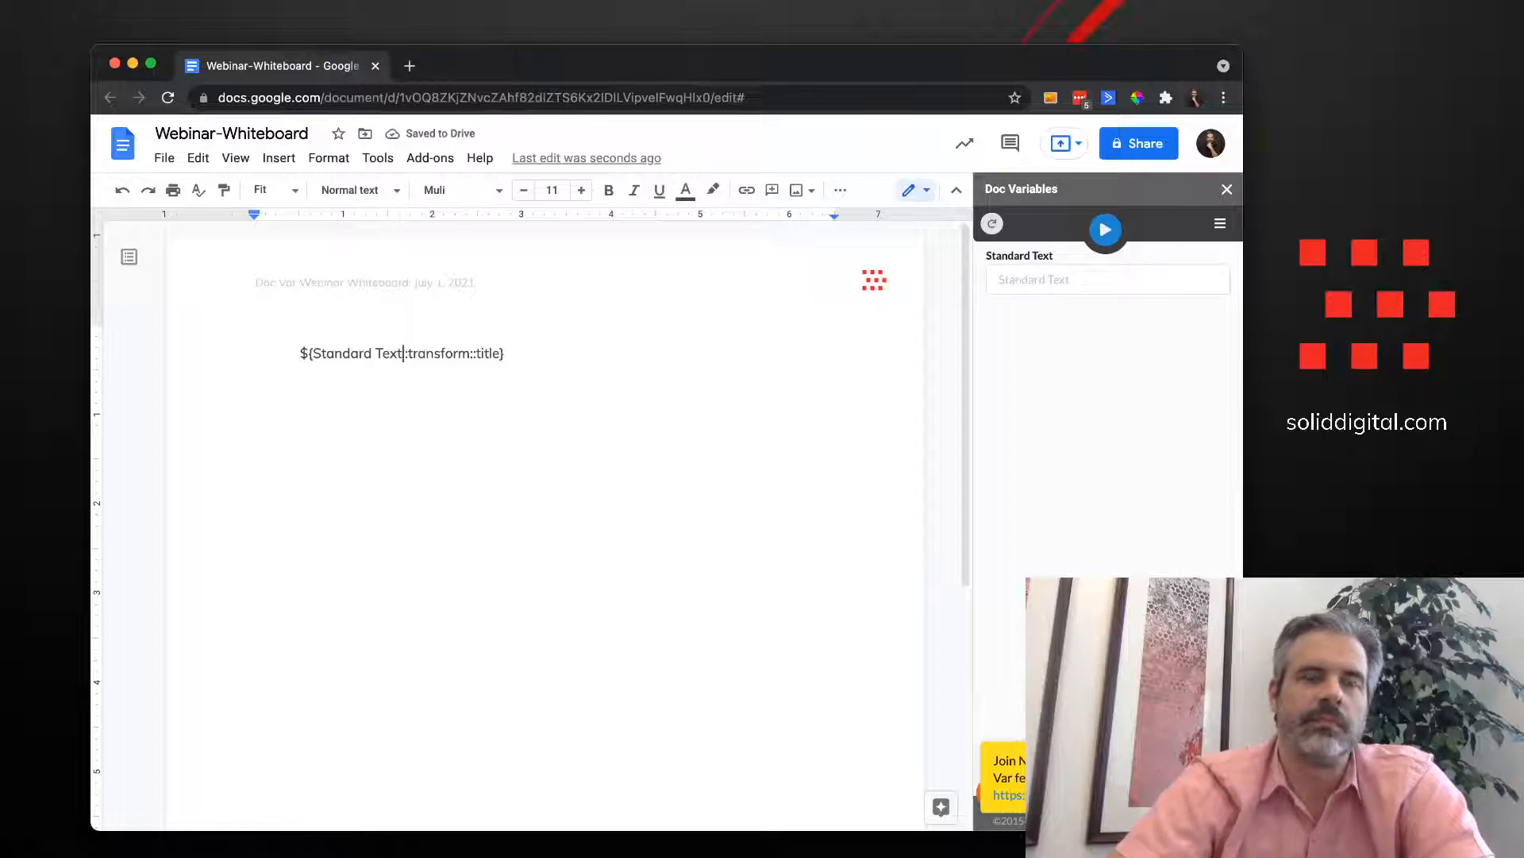
Rename the Standard Text variable to Color so that it reads ${Color::transform::title}
key("shift+Left")
key("shift+Left")
key("shift+Left")
key("shift+Left")
key("shift+Left")
key("shift+Left")
key("shift+Left")
key("shift+Left")
key("shift+Left")
key("shift+Left")
key("shift+Left")
key("shift+Left")
key("shift+Left")
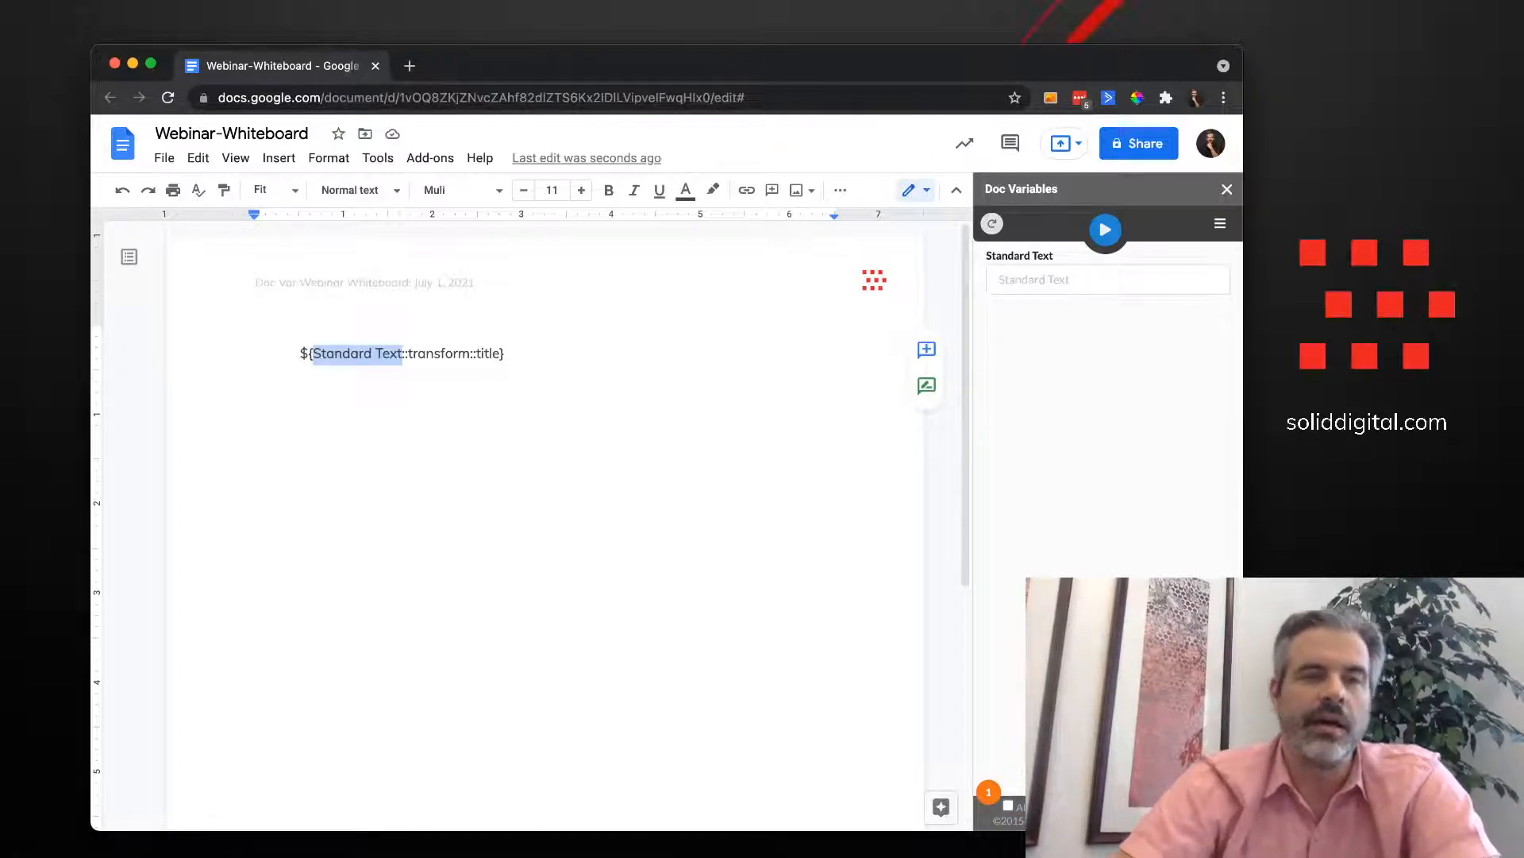
type("Color")
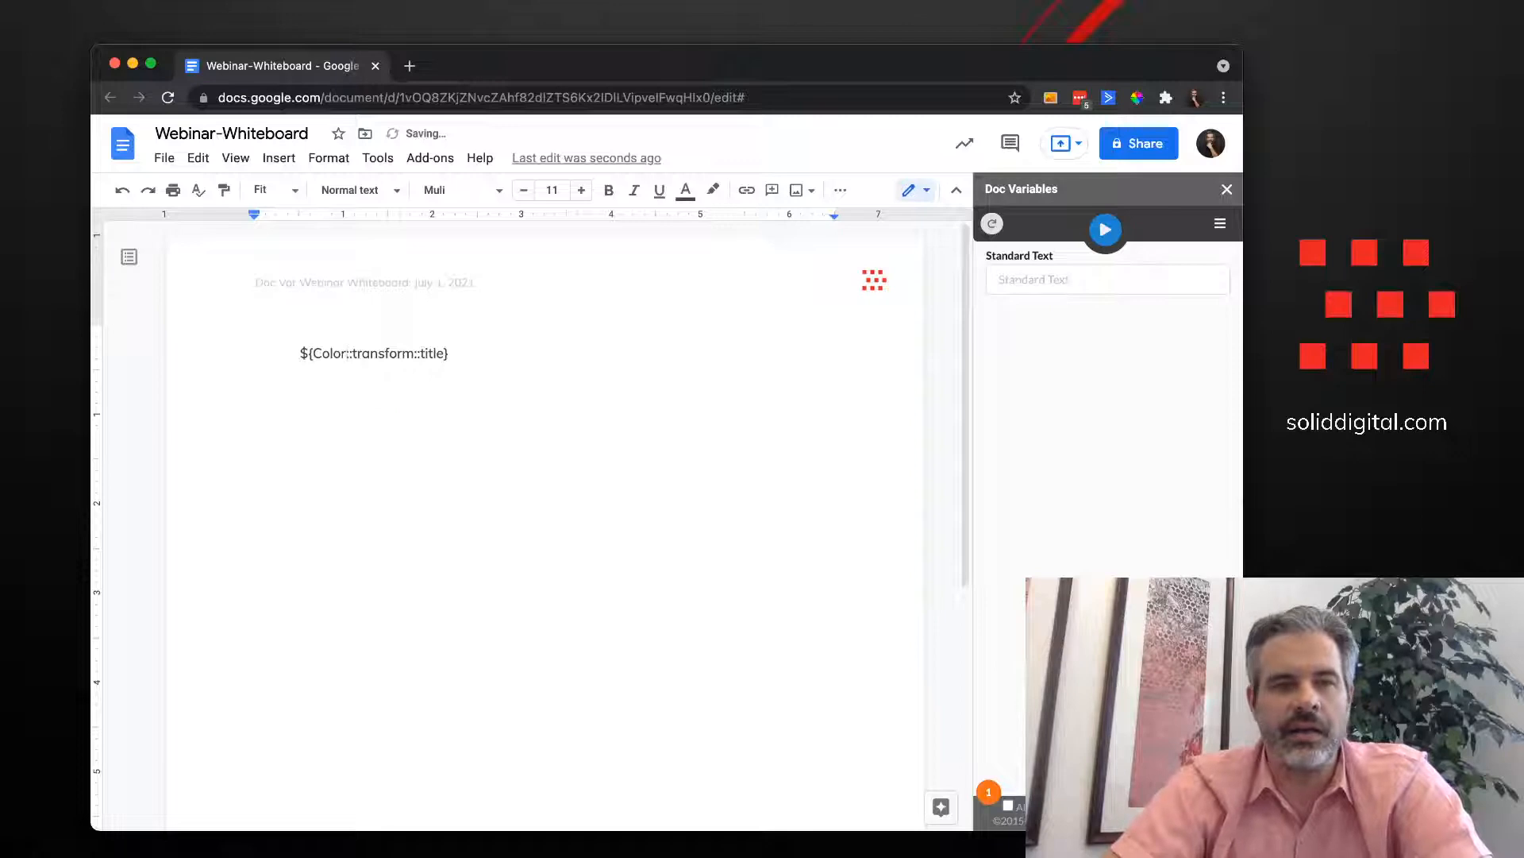
Complete the sentence after the Color variable with "is my favorite color."
left_click(450, 353)
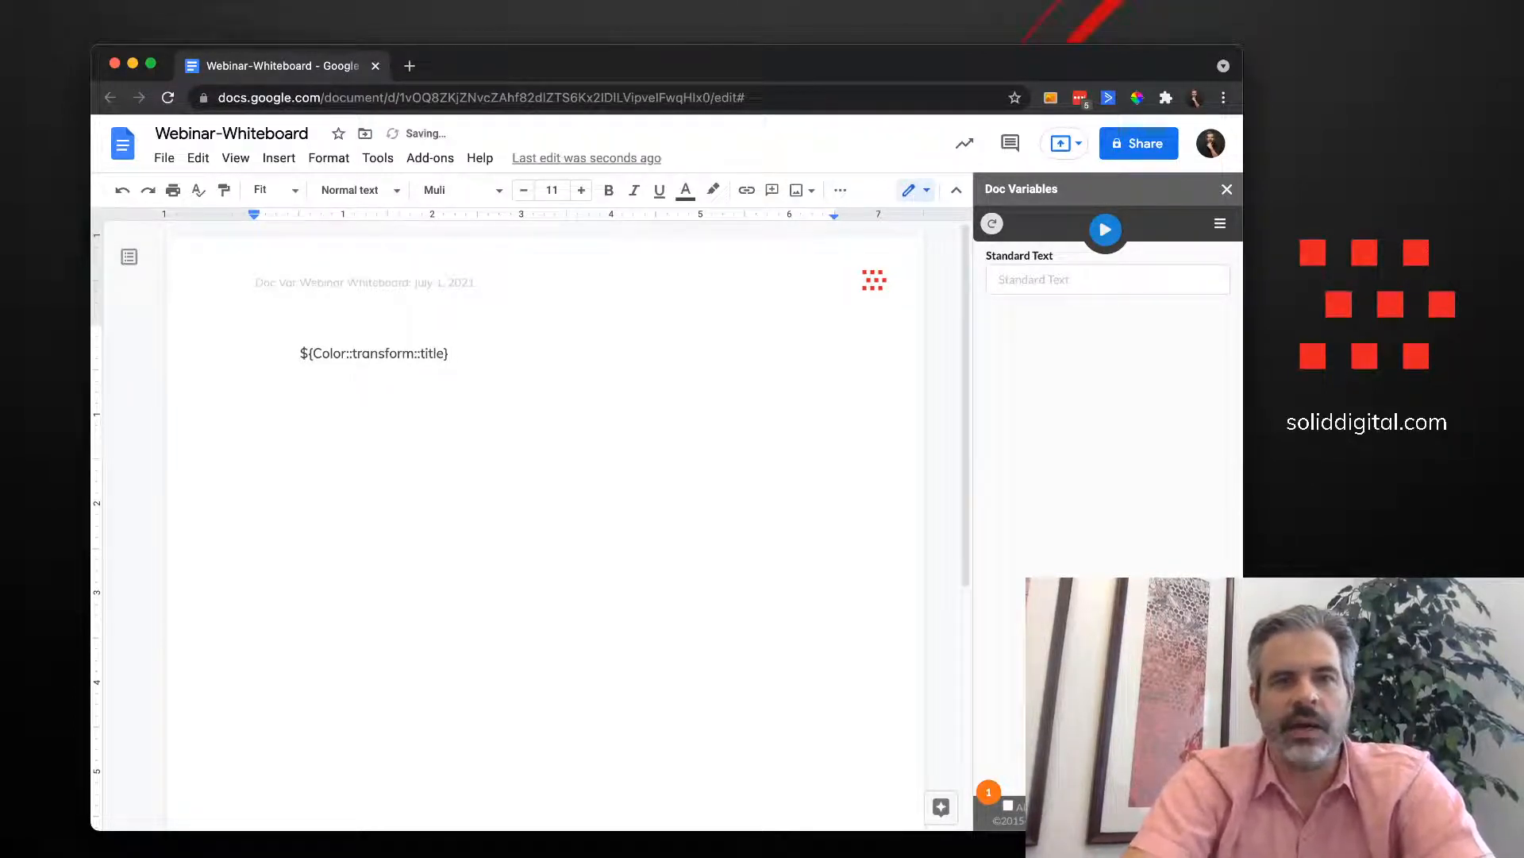
type("is my ")
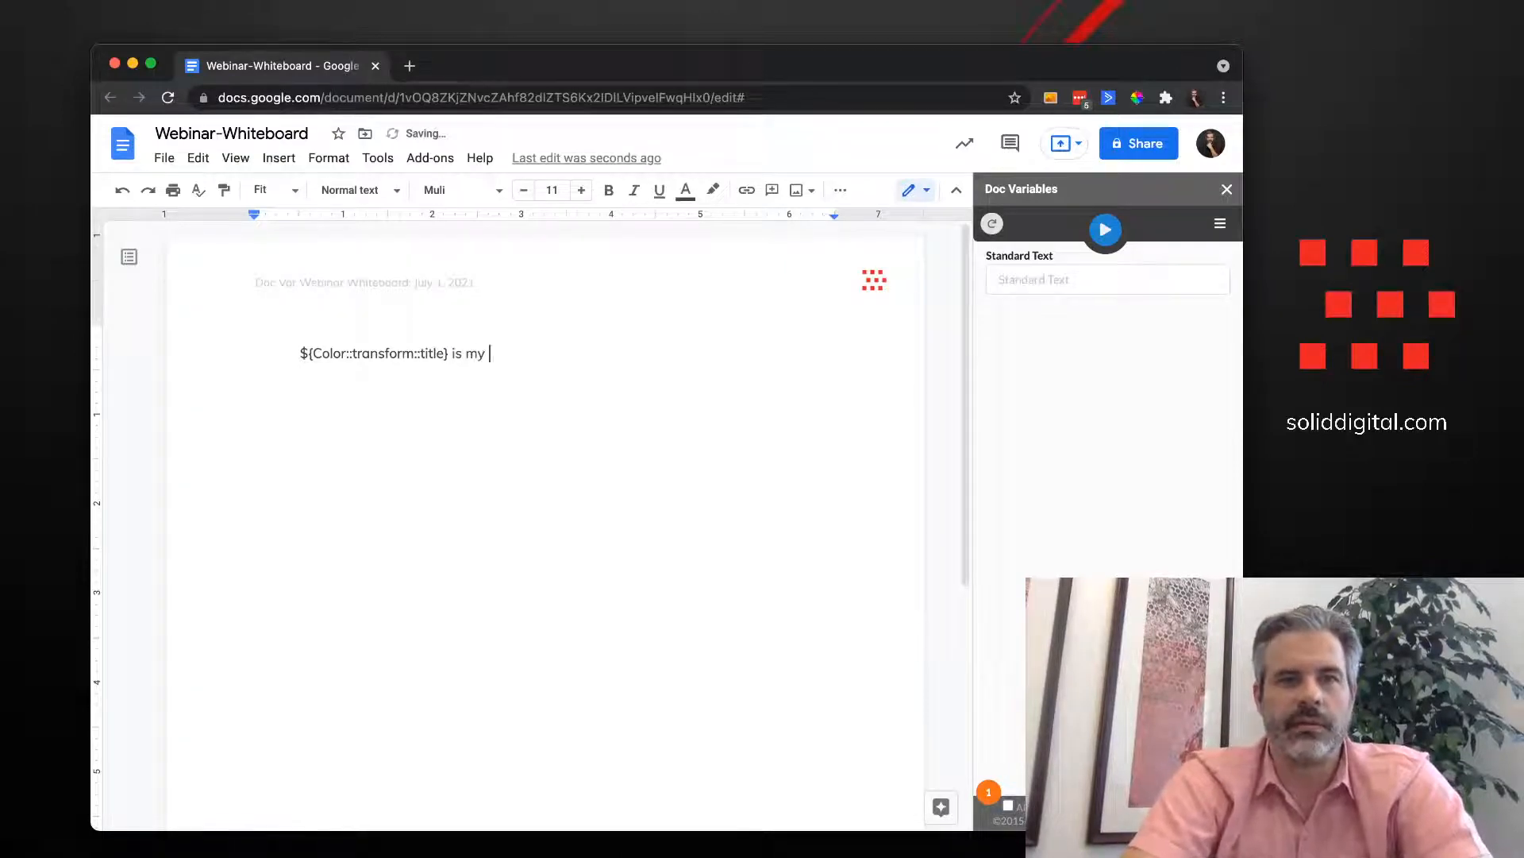
type("favorite color")
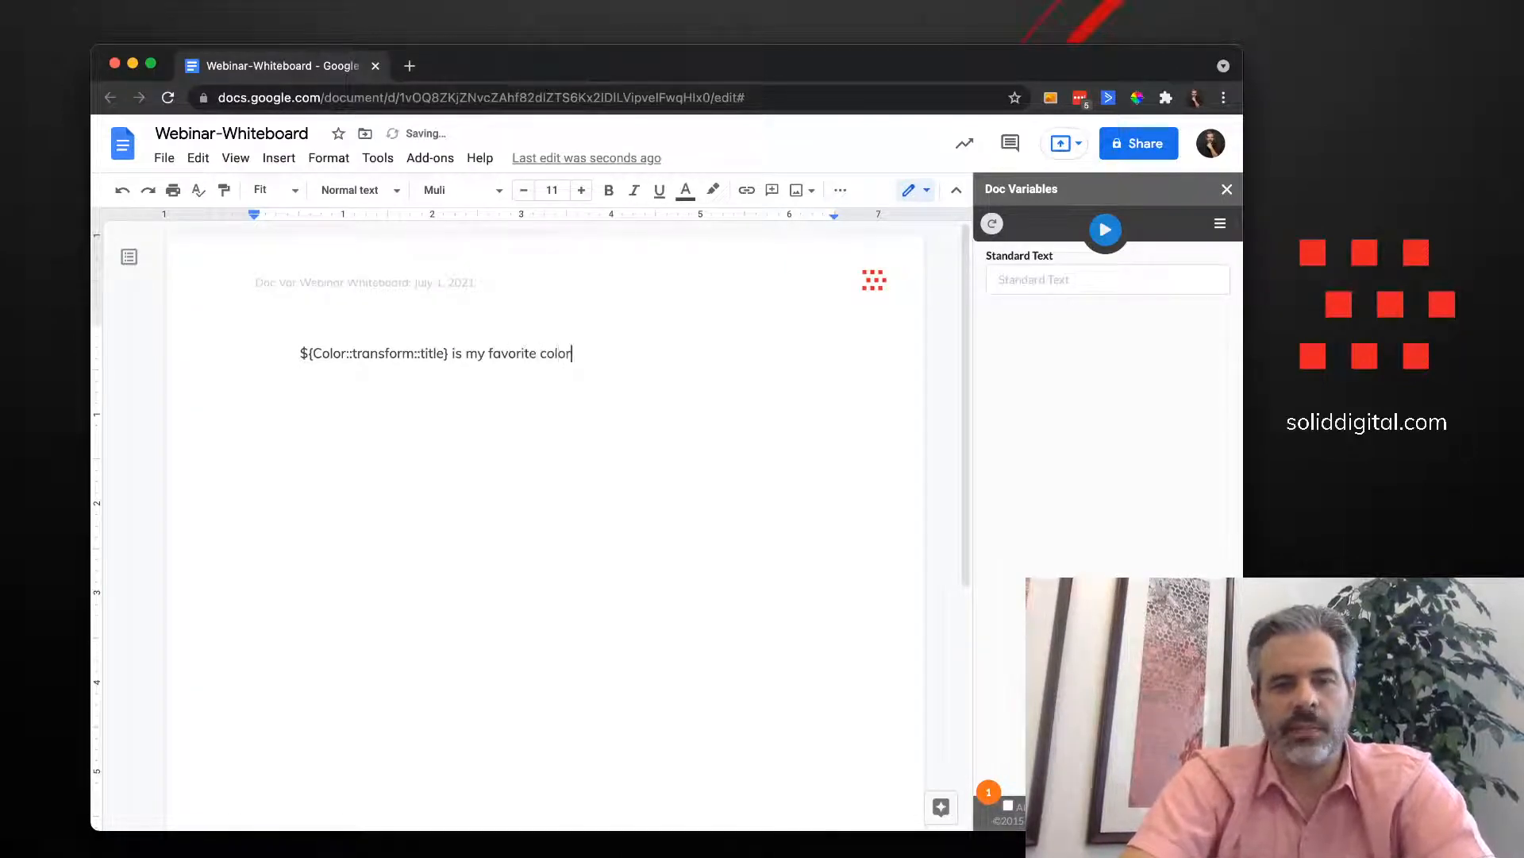
type(".")
Add a second paragraph reading "My favorite color is ${Color}" below the first sentence
key("Return")
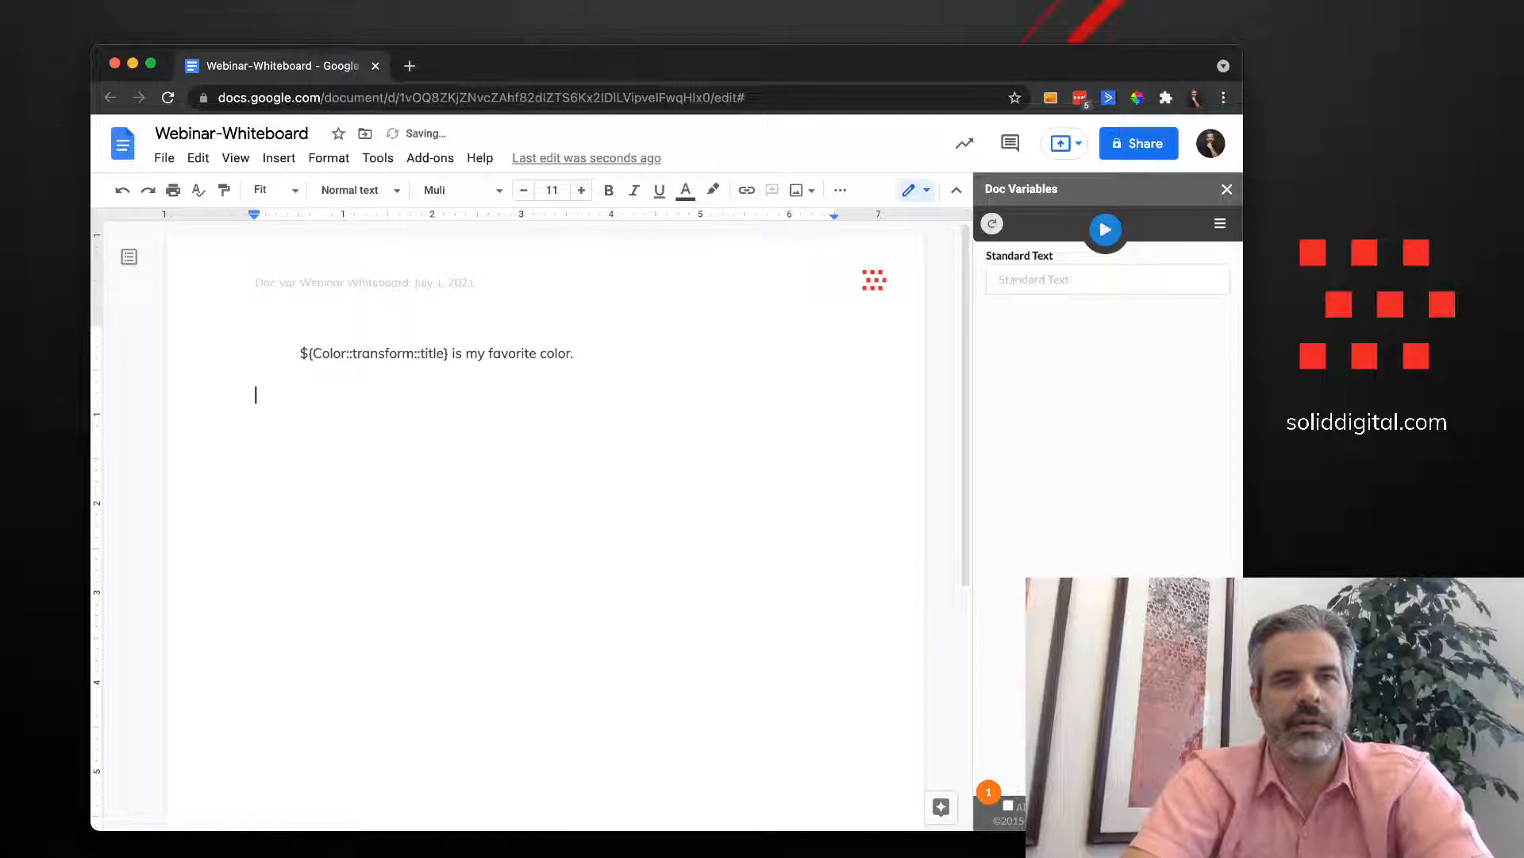
type("My favorite colir")
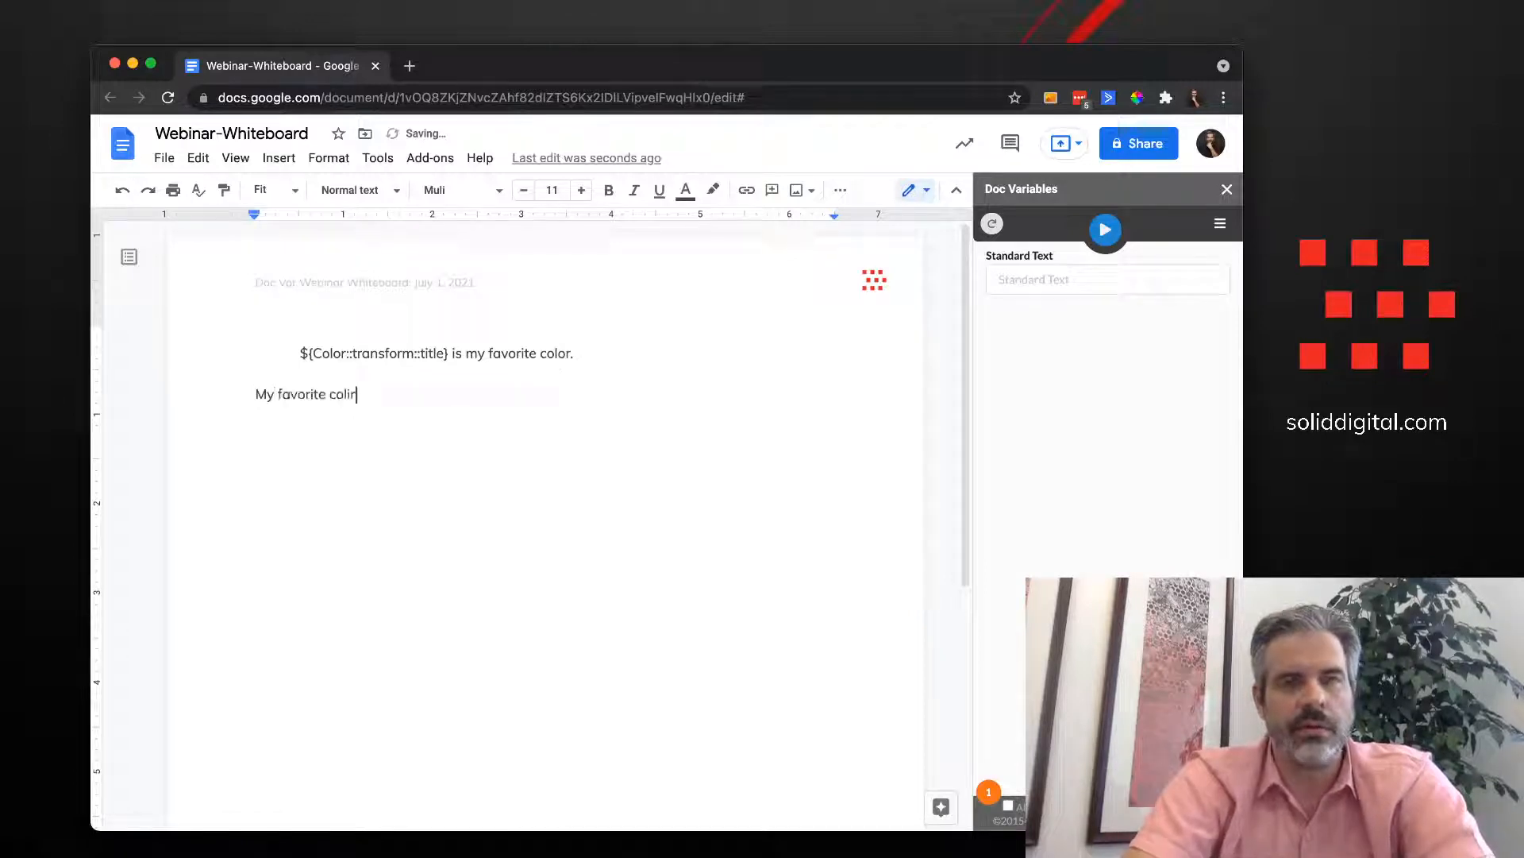
key("BackSpace")
key("BackSpace")
type("or")
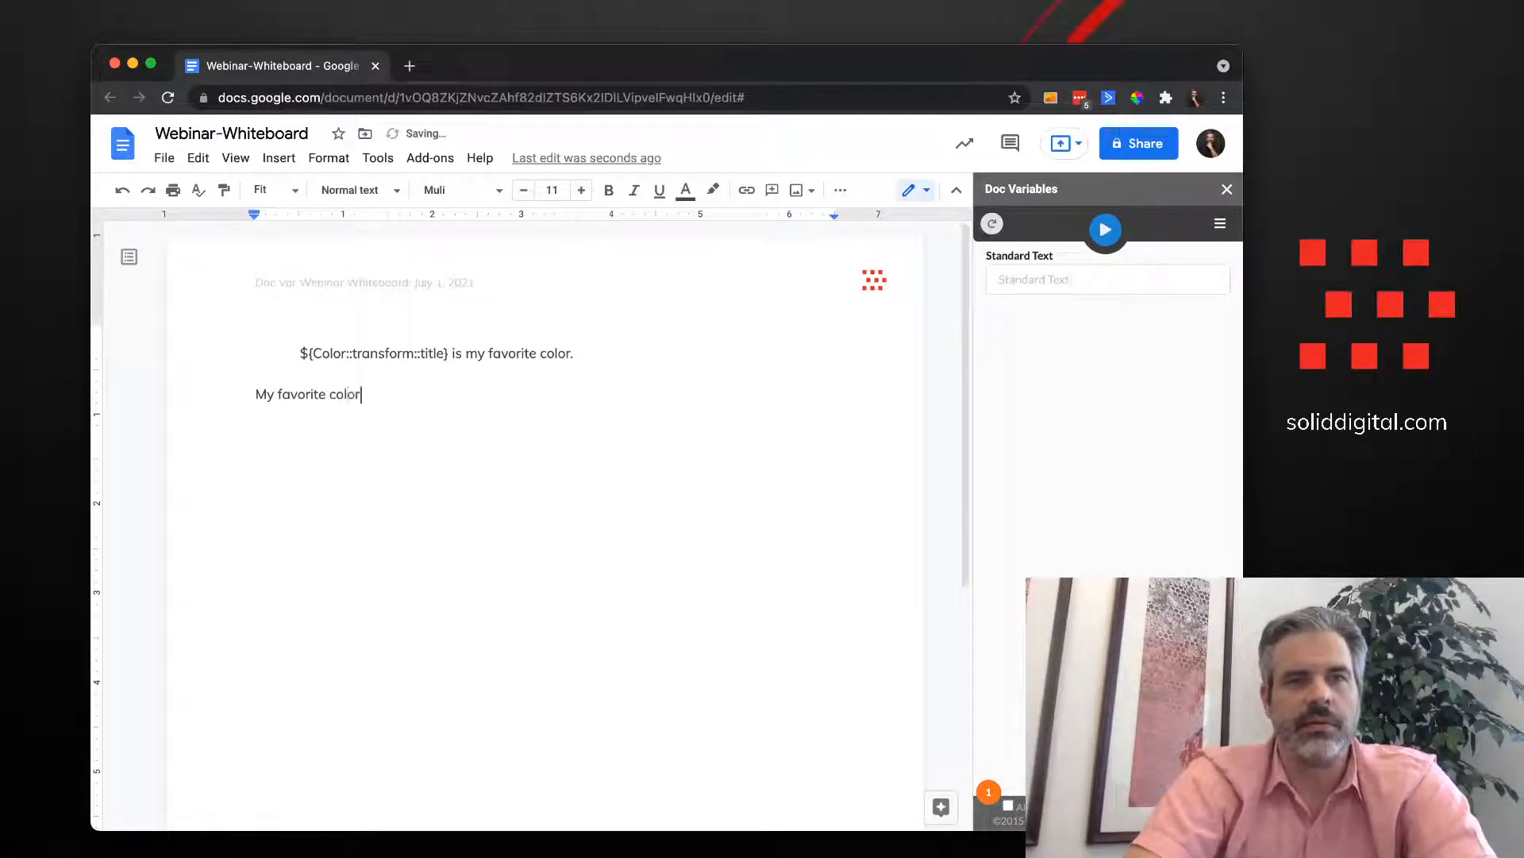
type(" is ${")
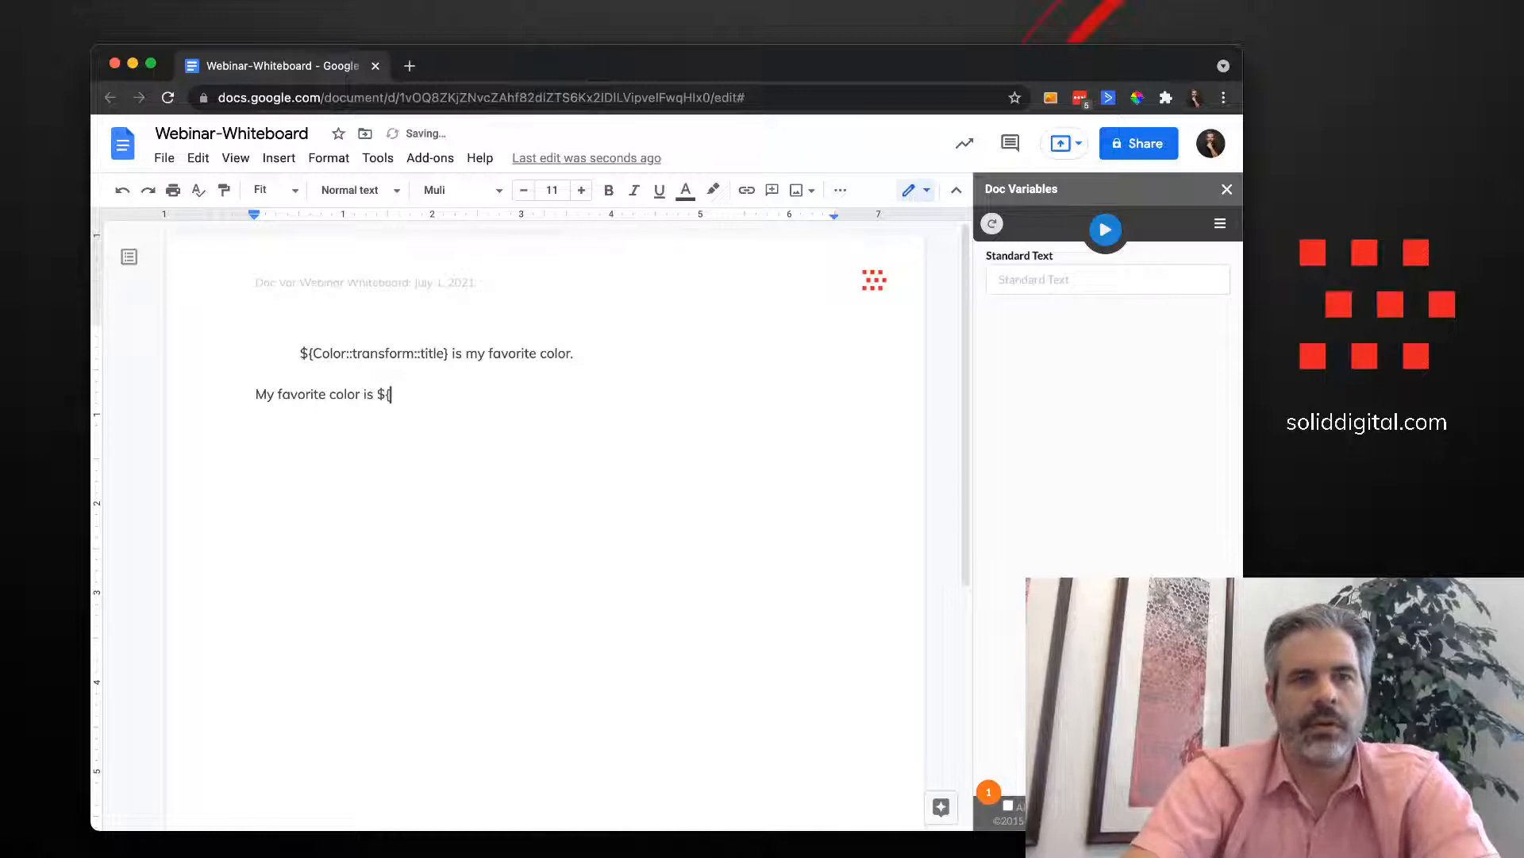
type("Color}")
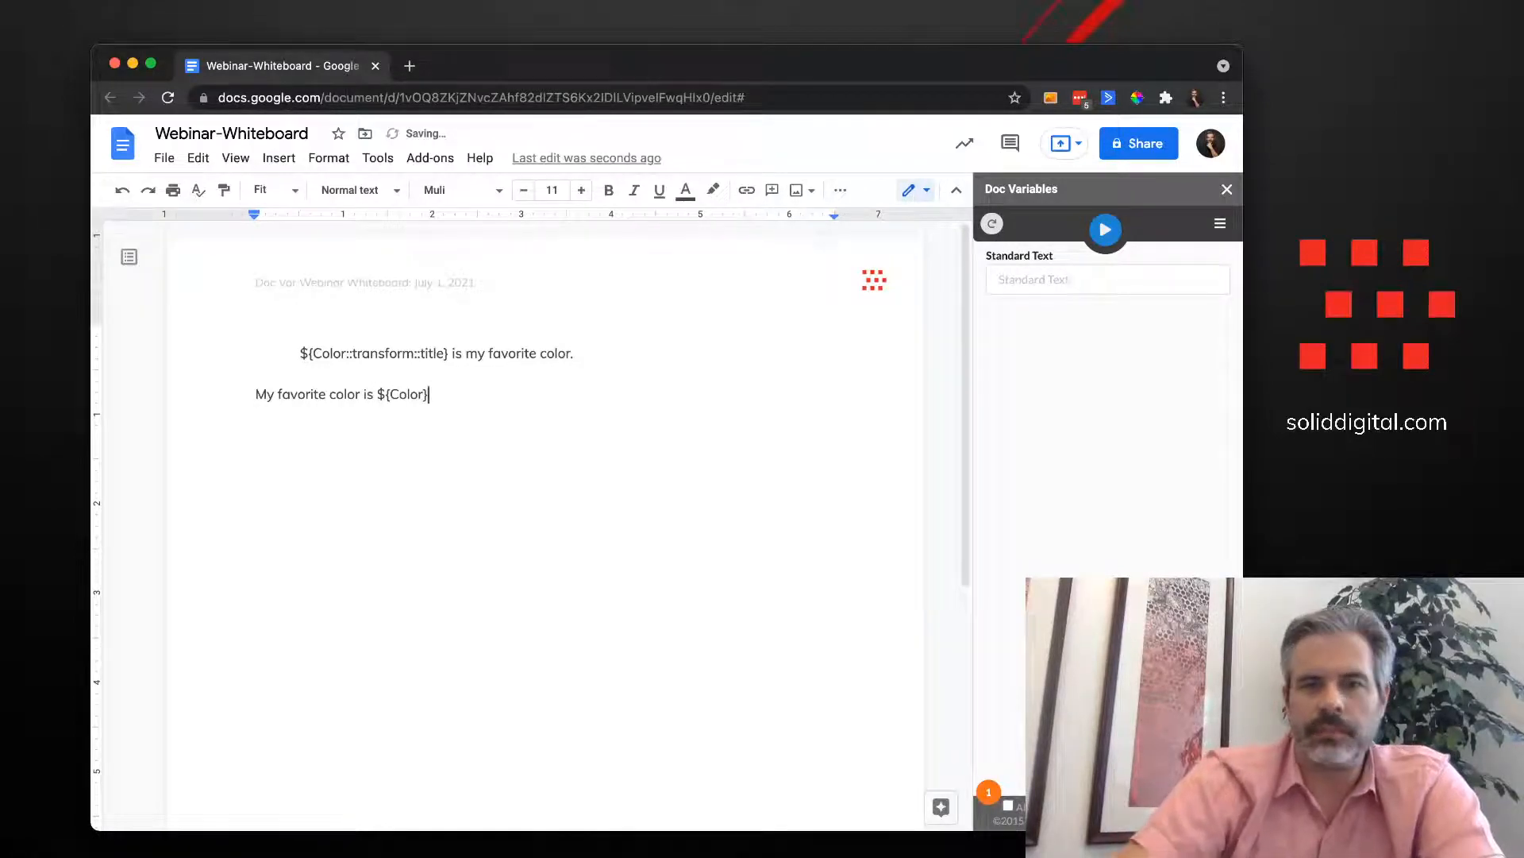
Remove the indent of the first sentence and end the second sentence with a period
left_click(300, 353)
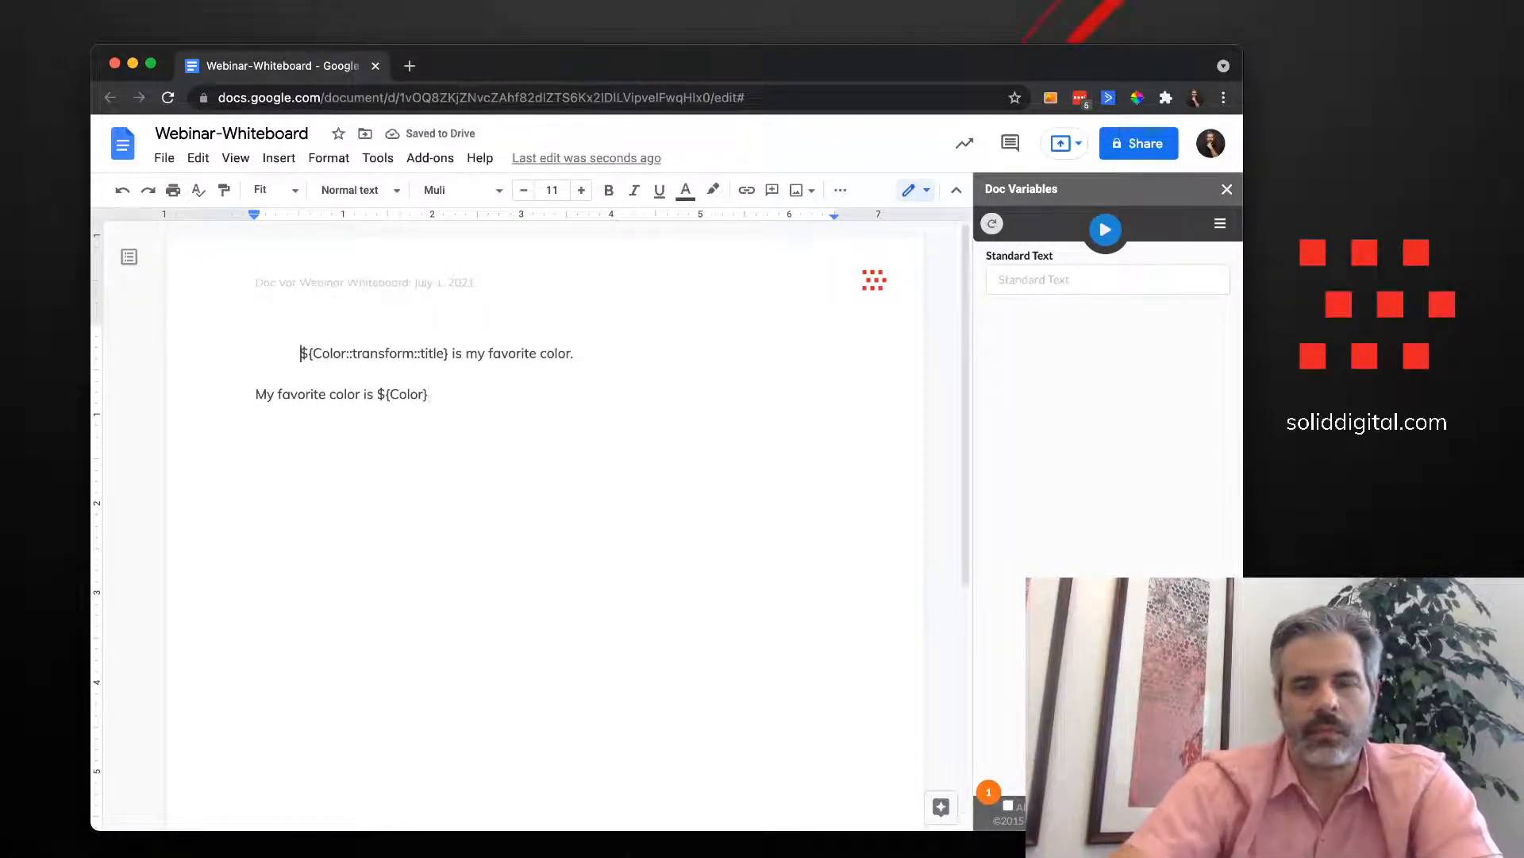
key("BackSpace")
left_click(429, 394)
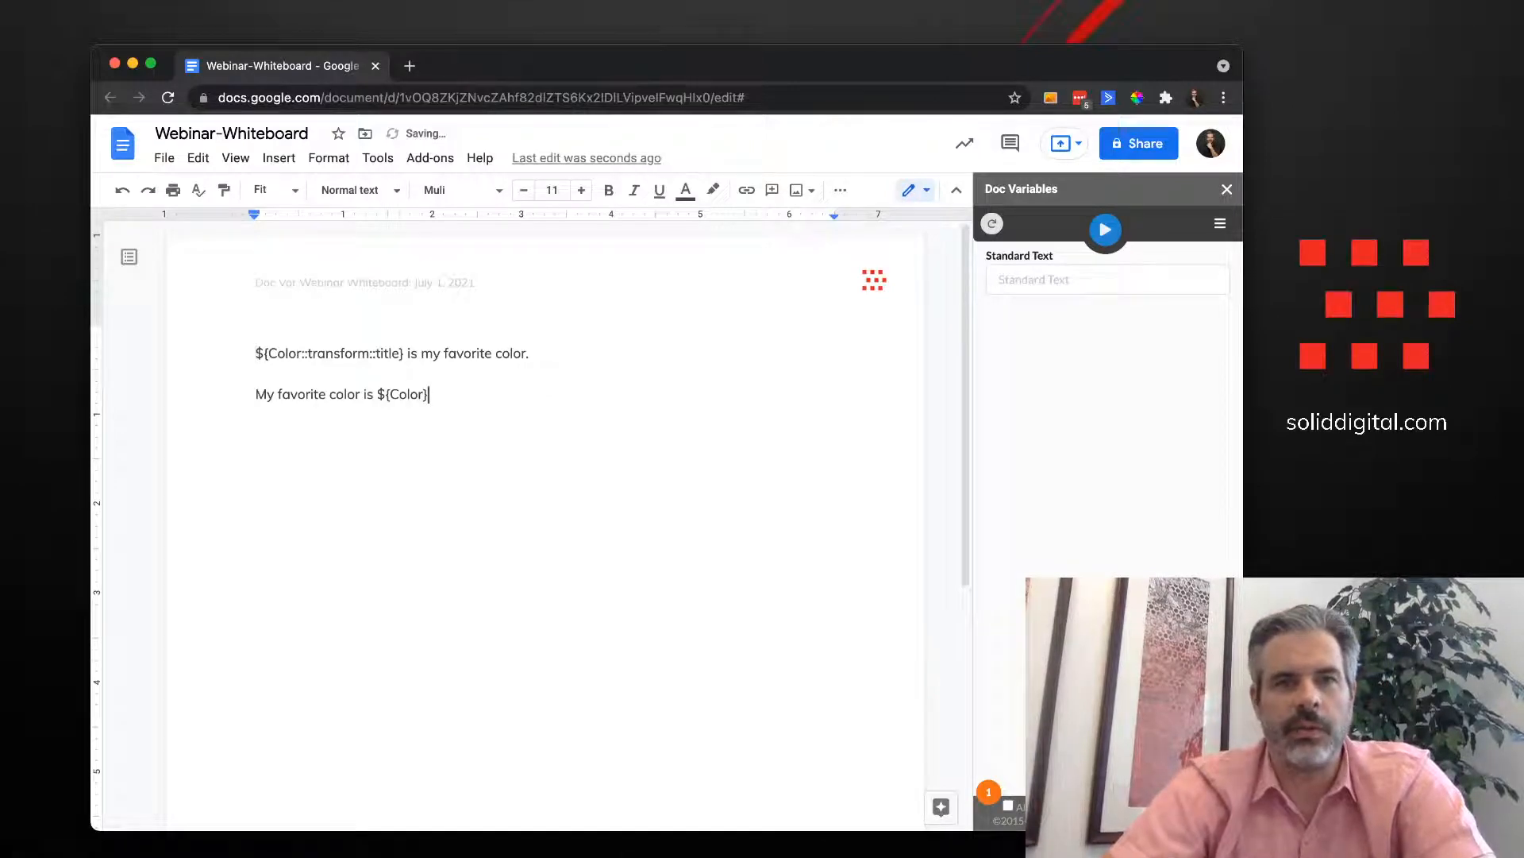
type(".")
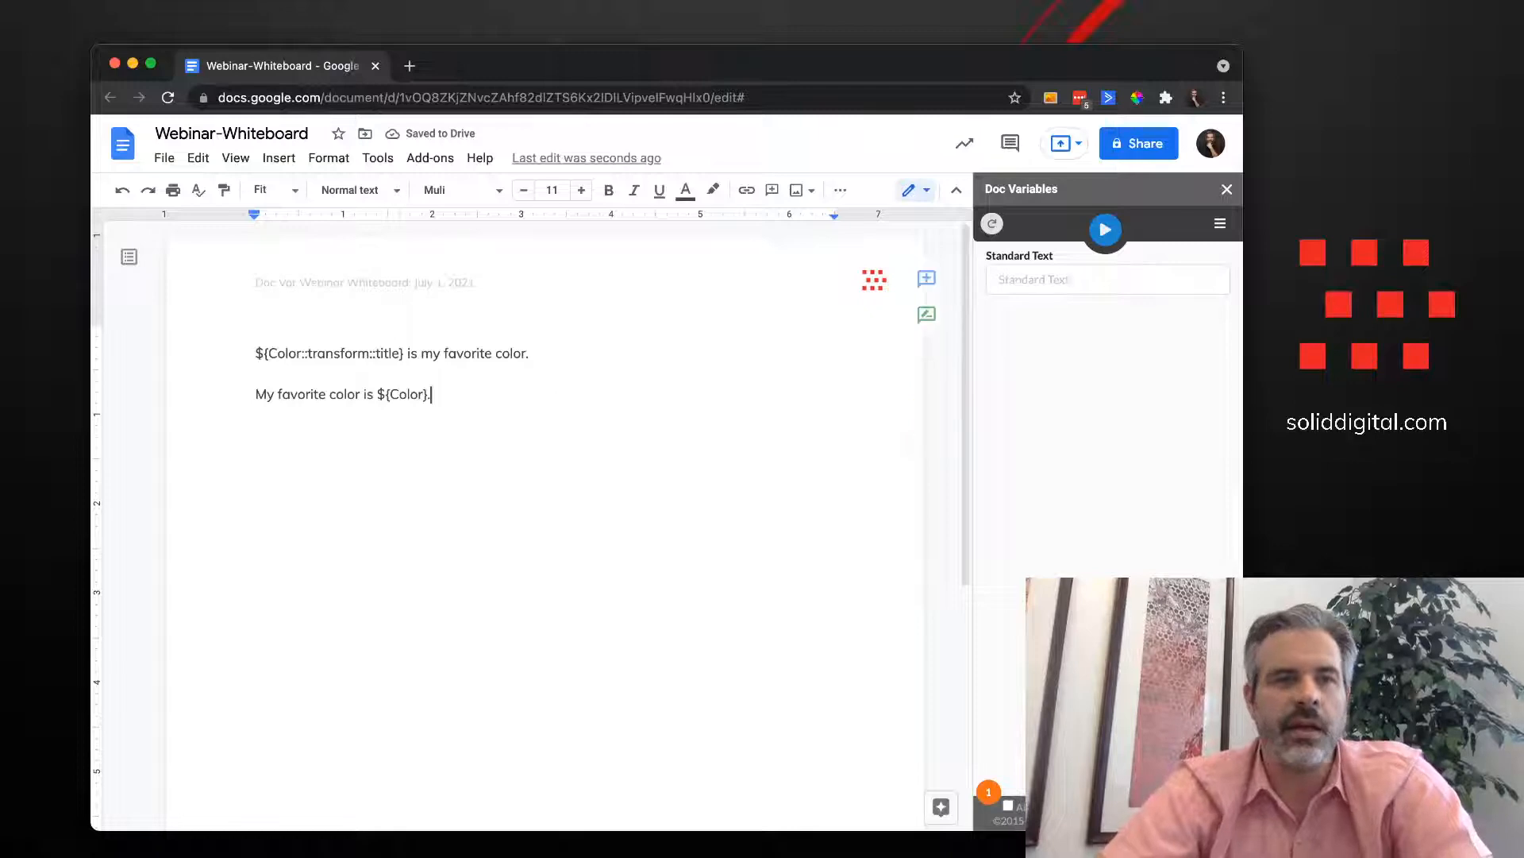
Refresh the Doc Variables form and change the variable in the second sentence to ${Color::transform::lowercase}
left_click(992, 223)
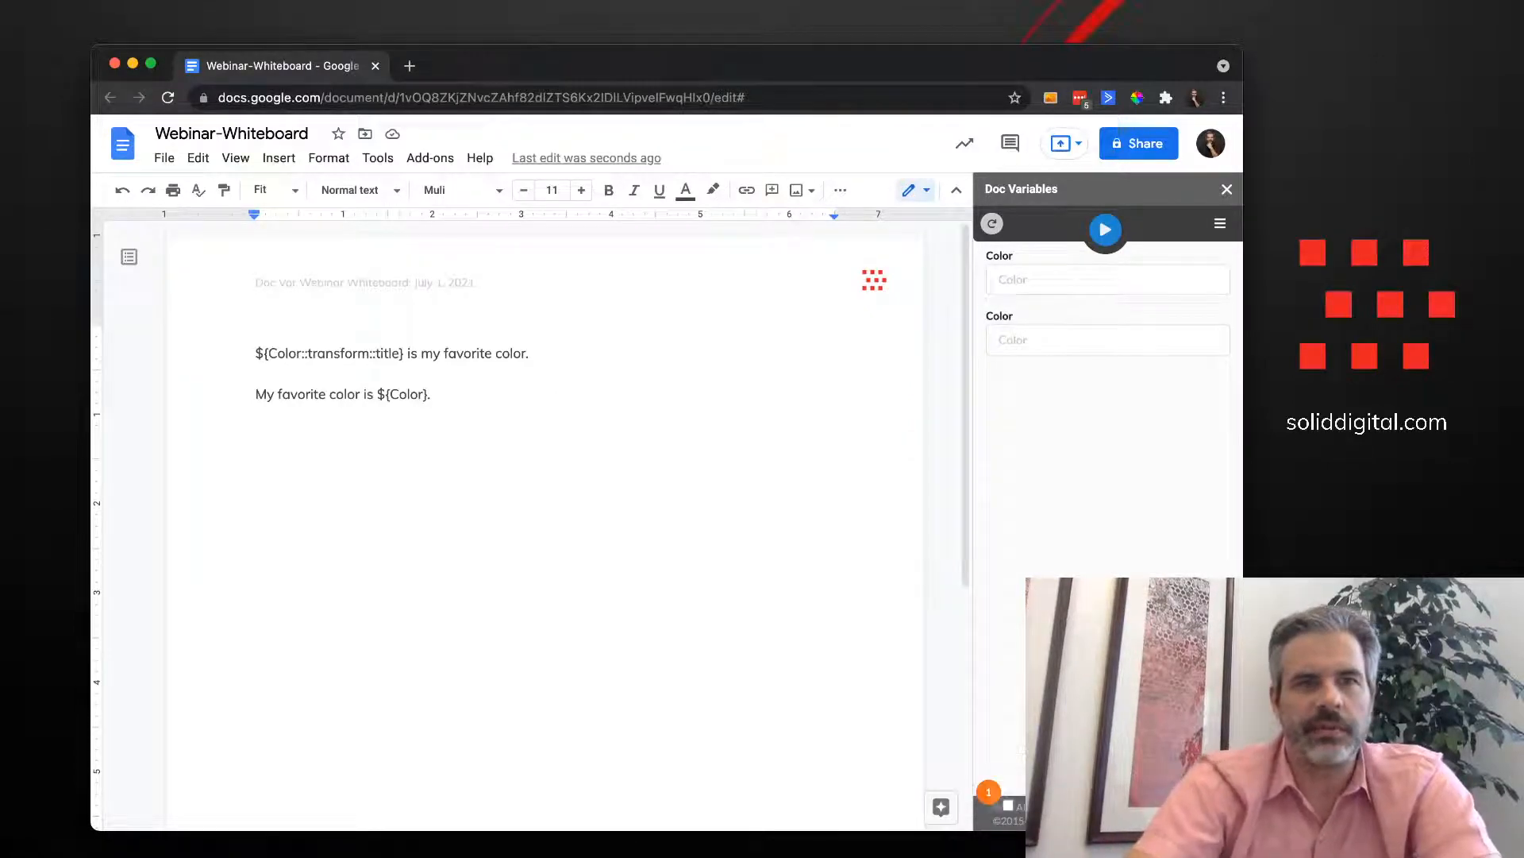
type("::transfo")
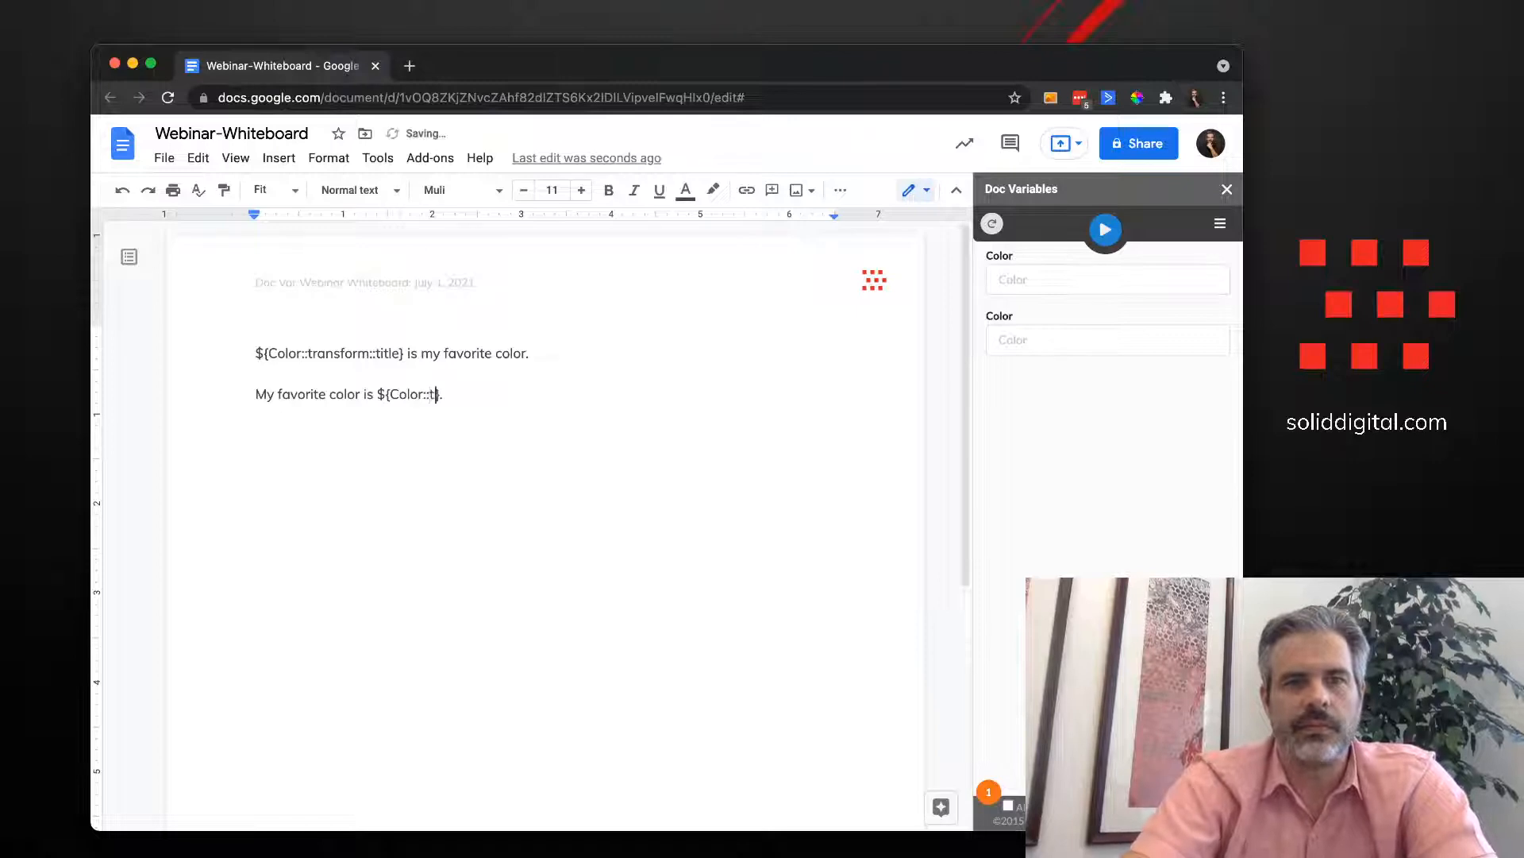
key("BackSpace")
key("BackSpace")
type("form")
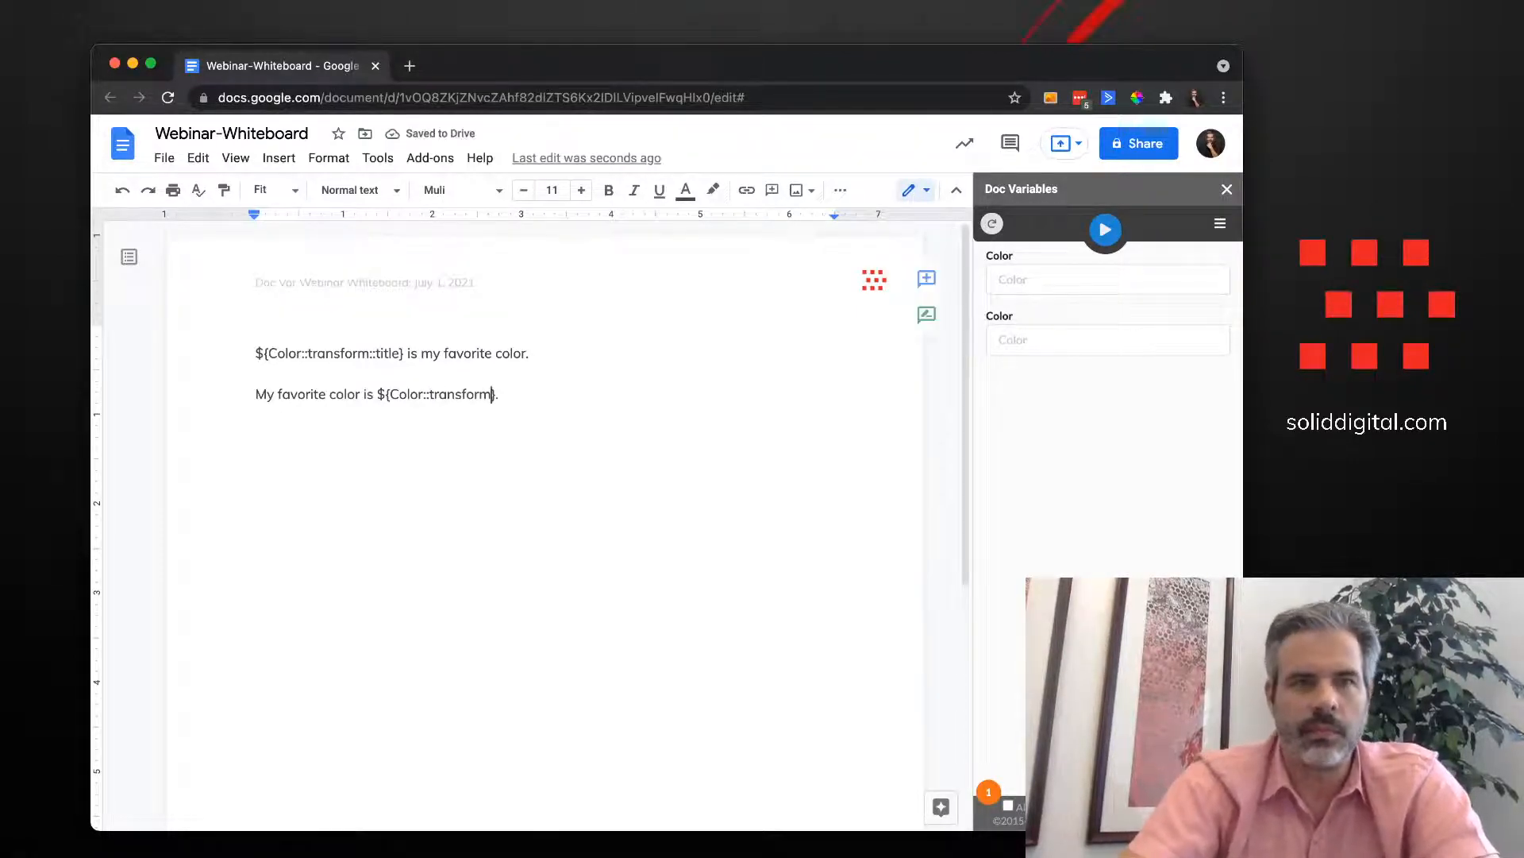
type("::lowercase")
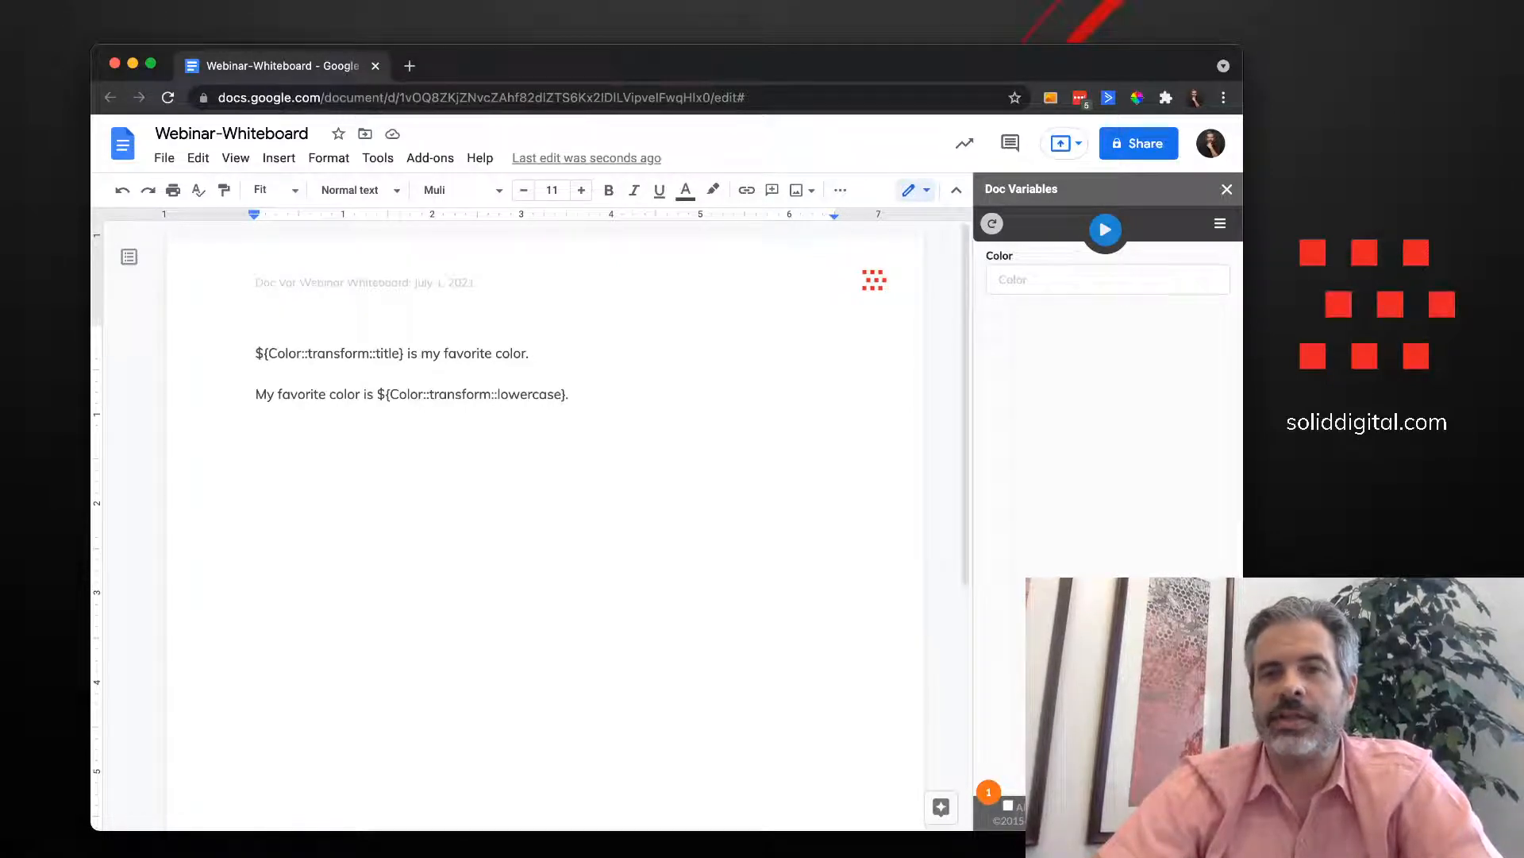
Fill in Color with "RED" and run the variable replacement in this document without saving a copy
left_click(1108, 280)
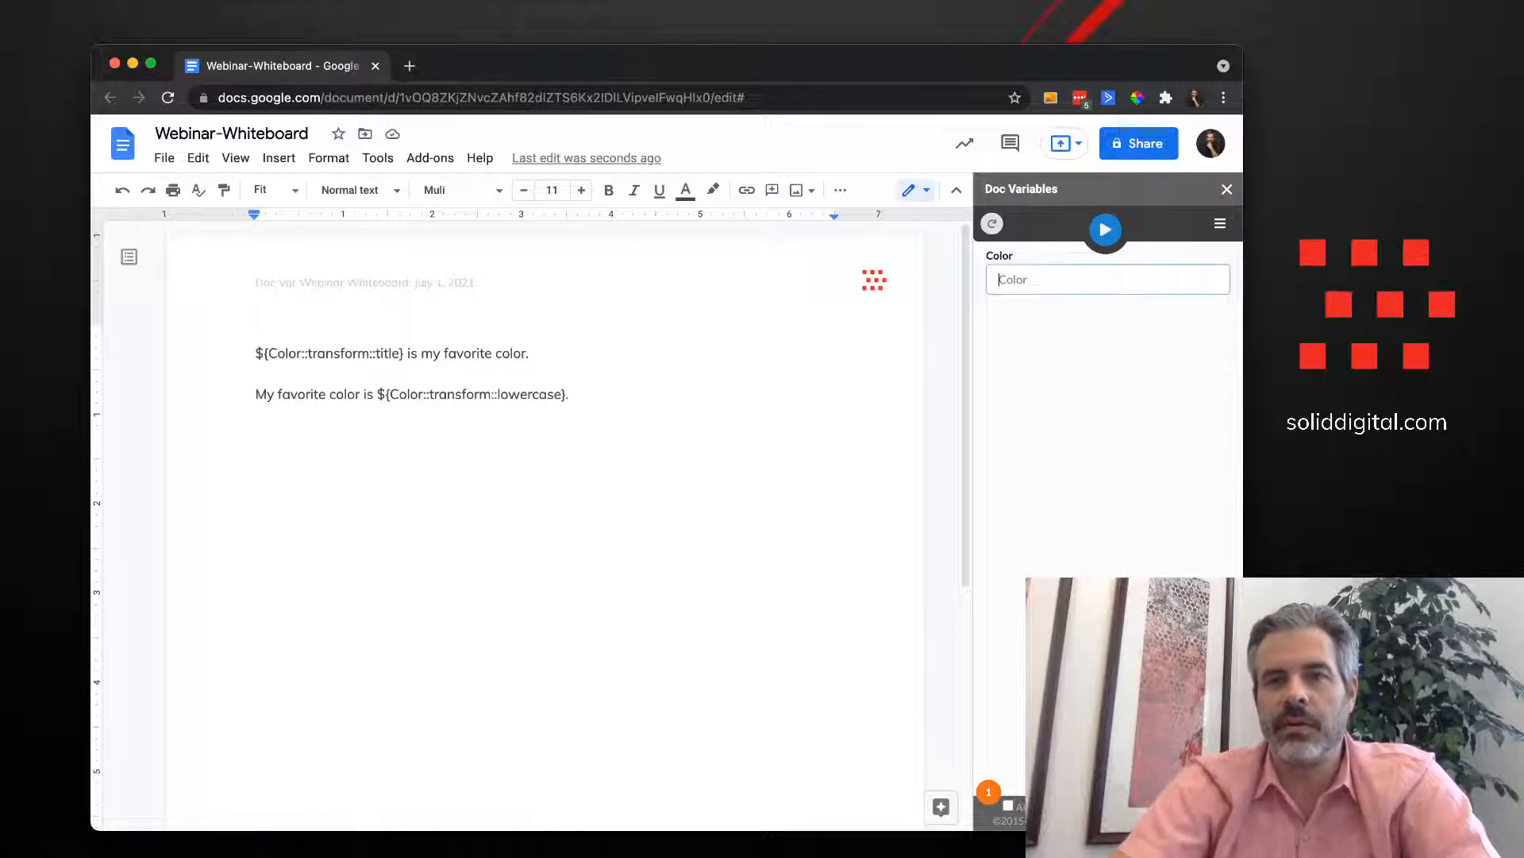
type("Red")
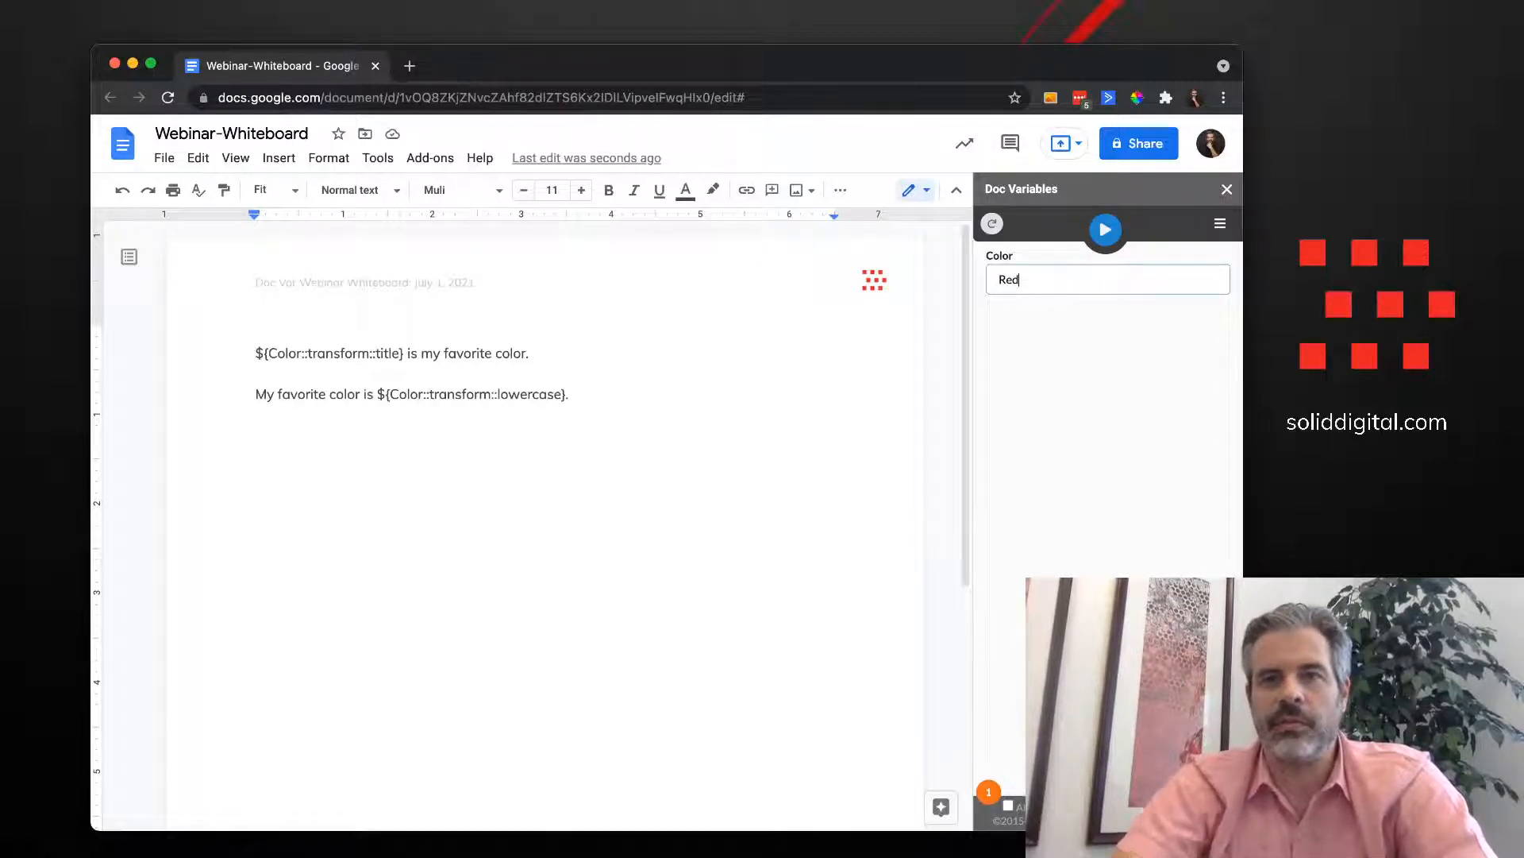
key("BackSpace")
key("BackSpace")
key("BackSpace")
type("RED")
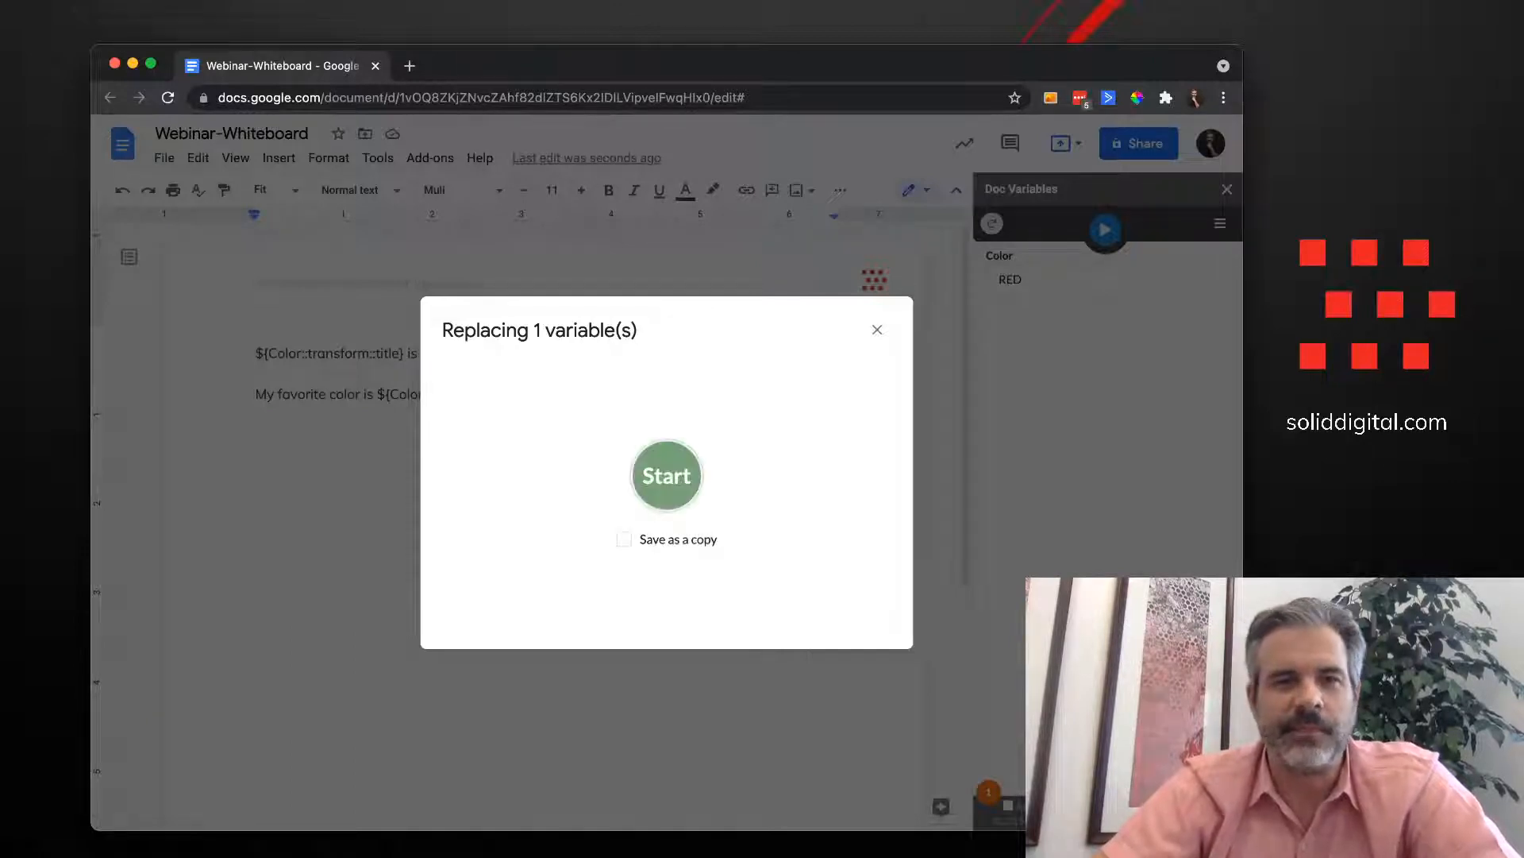
left_click(667, 476)
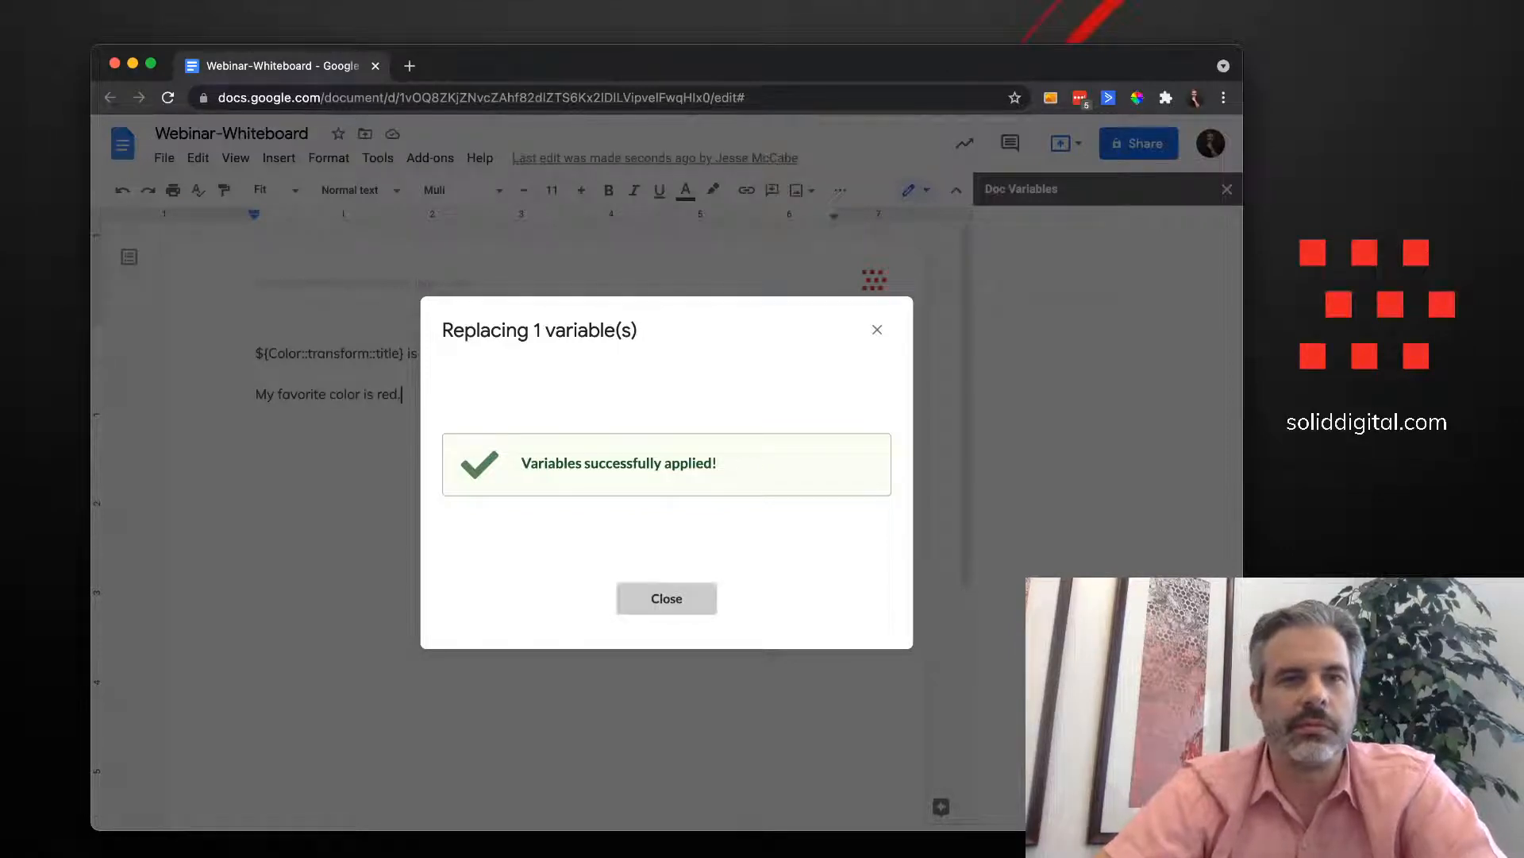
left_click(667, 598)
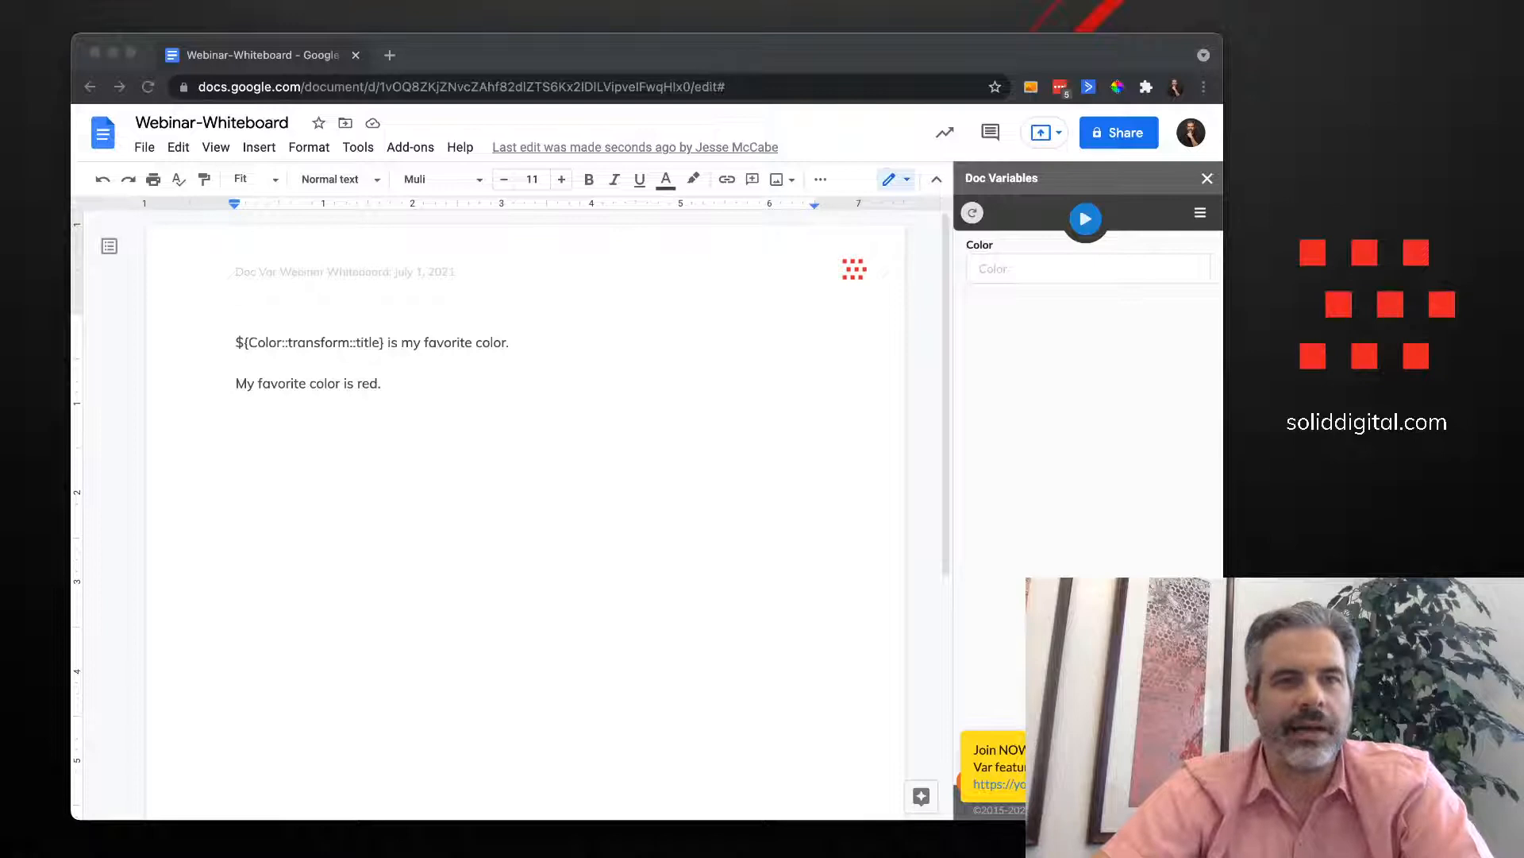
Undo the variable replacement and change the first sentence's transform to capitalize, keeping the surrounding text's formatting
key("super+Tab")
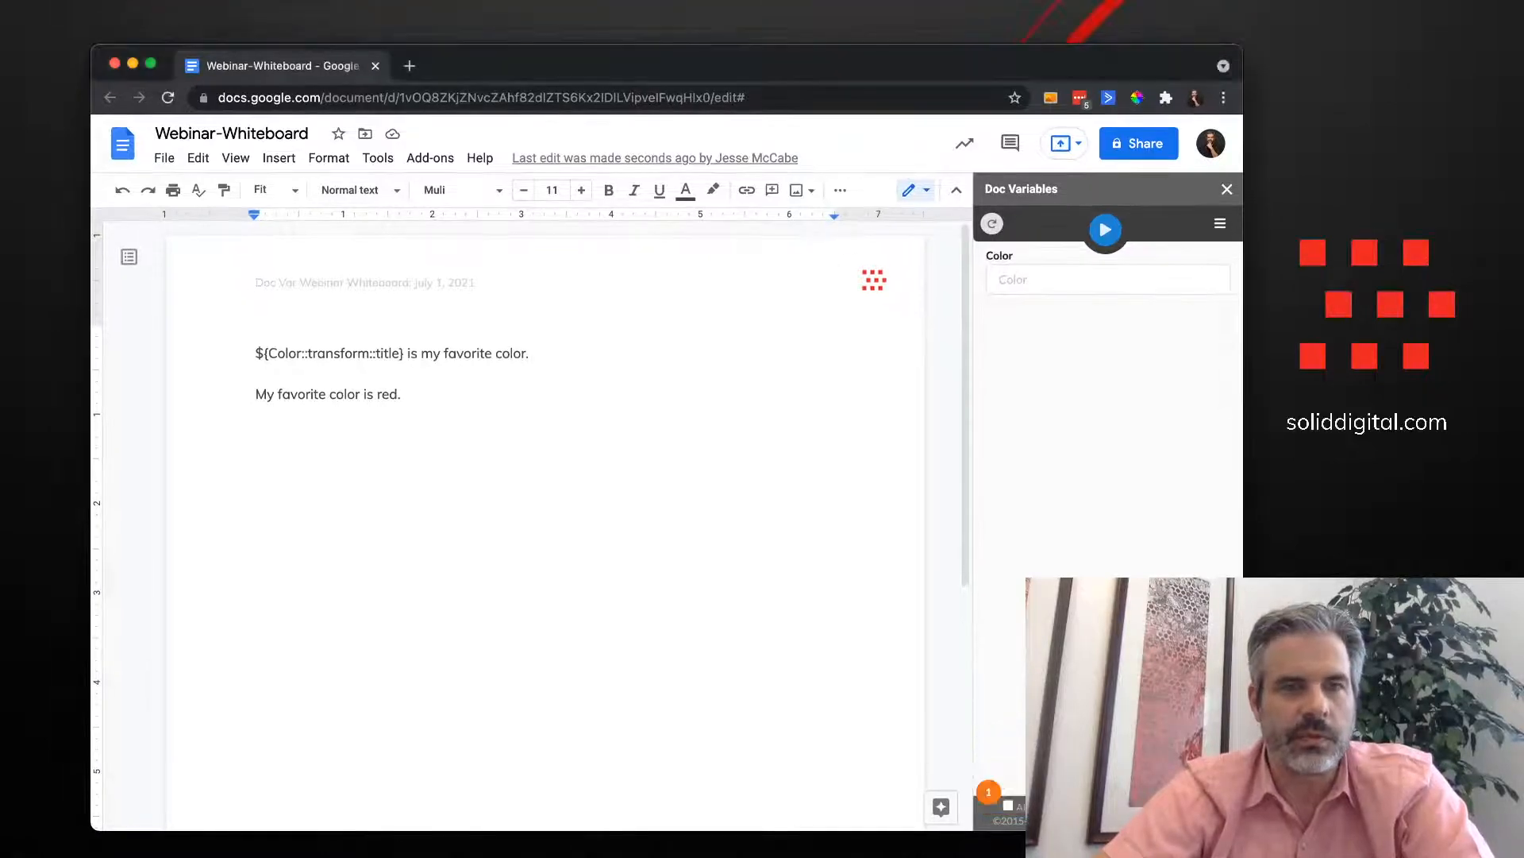
double_click(389, 352)
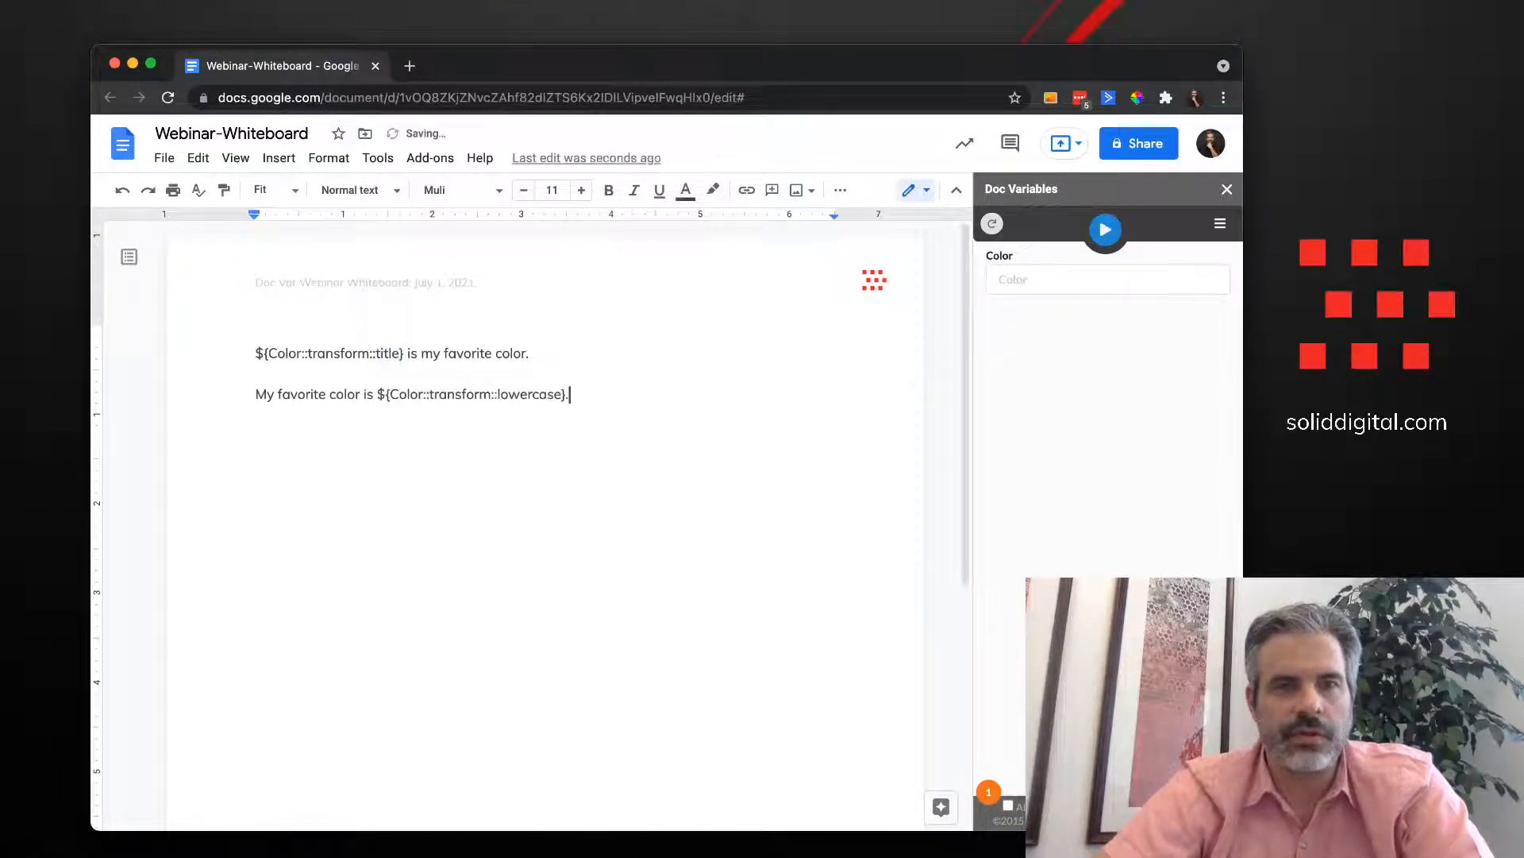
double_click(388, 353)
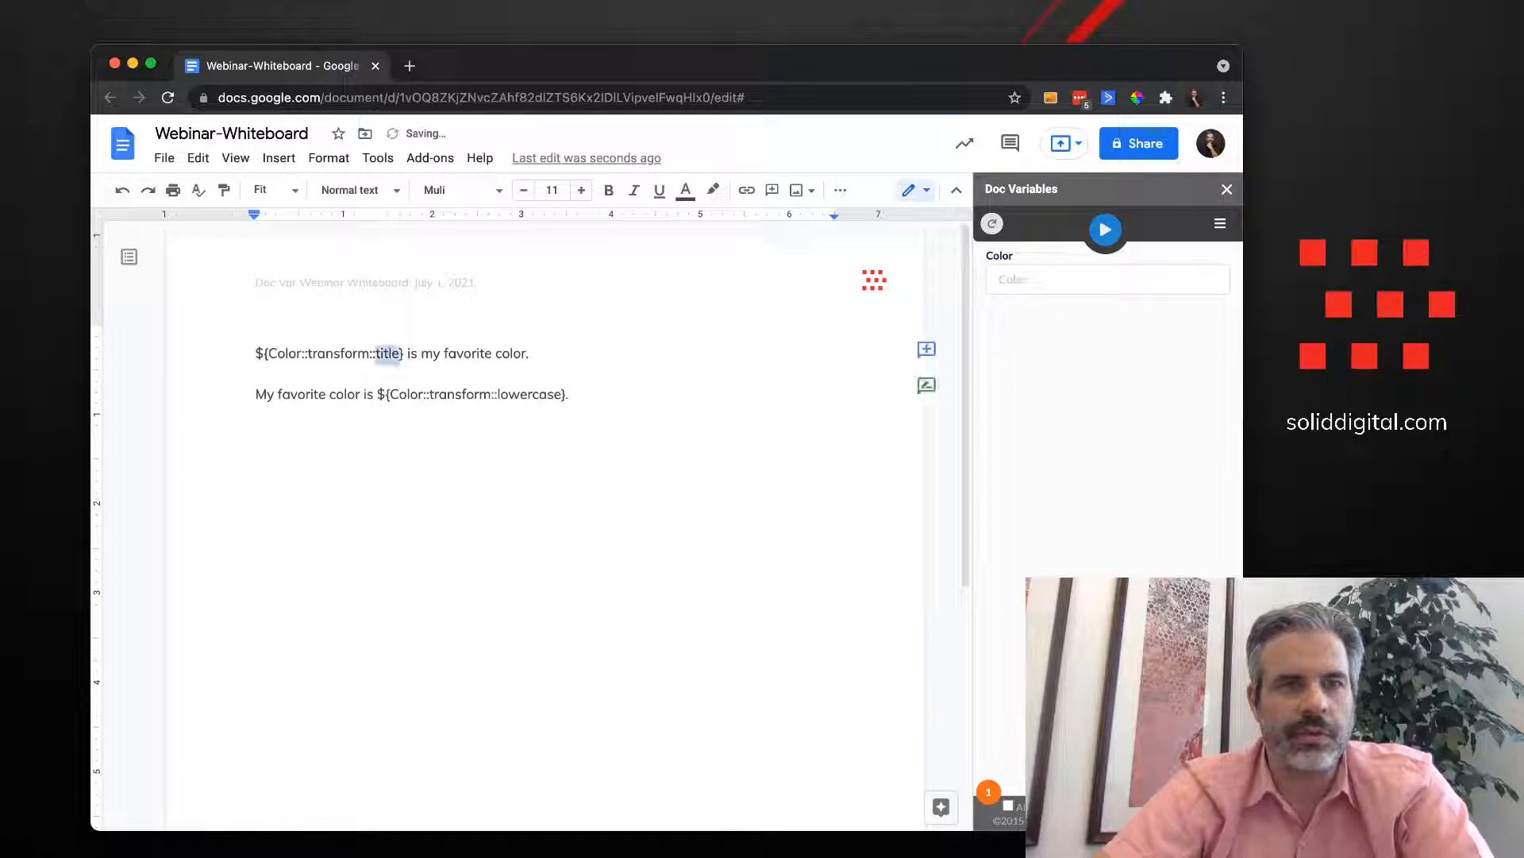
type("capitalize")
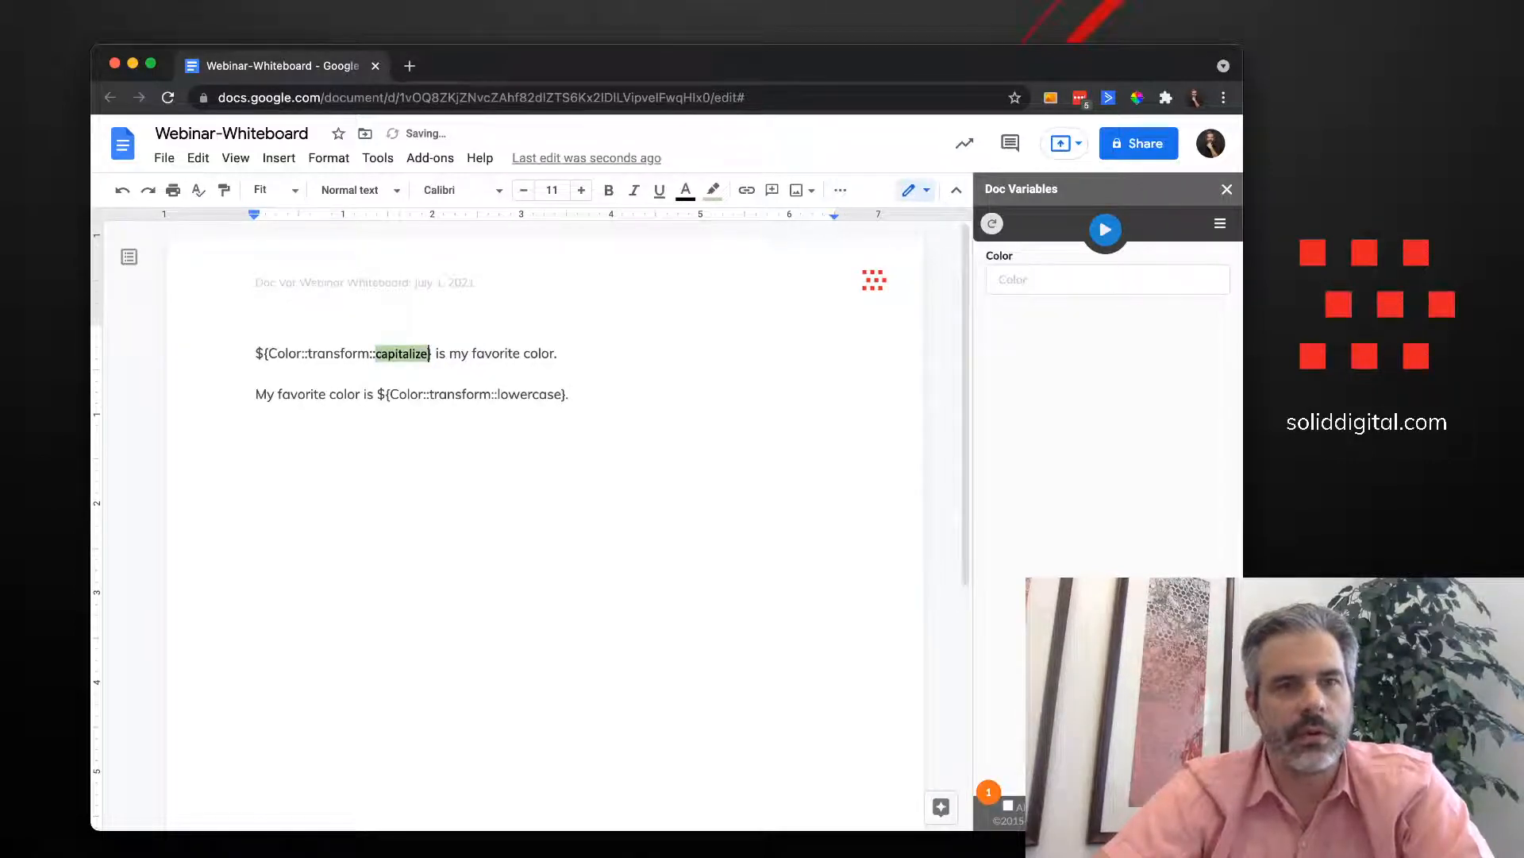
key("super+z")
type("capitalize")
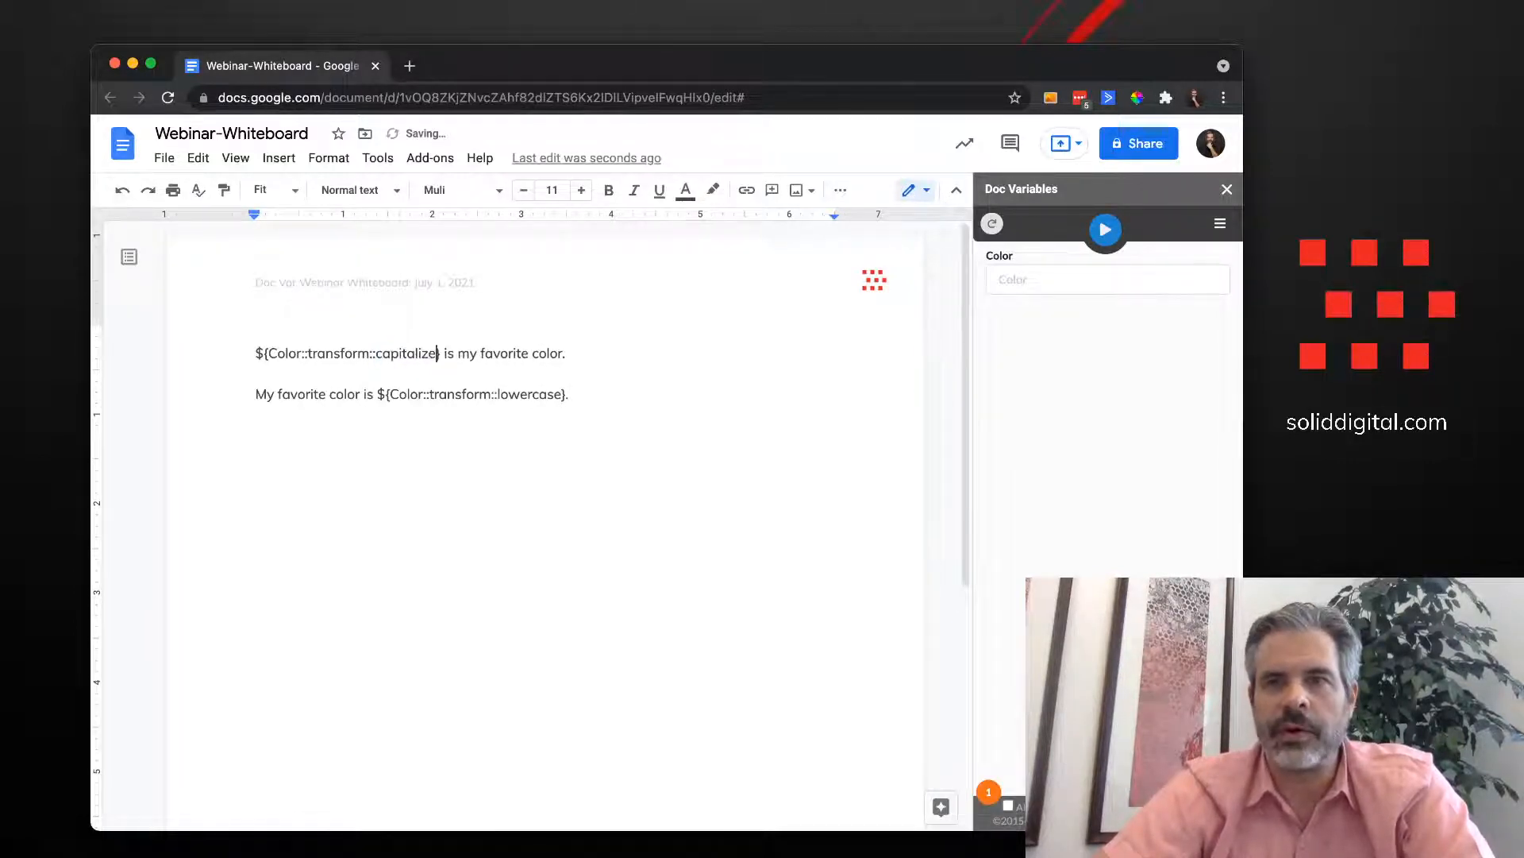
Fill in Color with "purple" and run the variable replacement in this document without saving a copy
left_click(256, 374)
left_click(1107, 280)
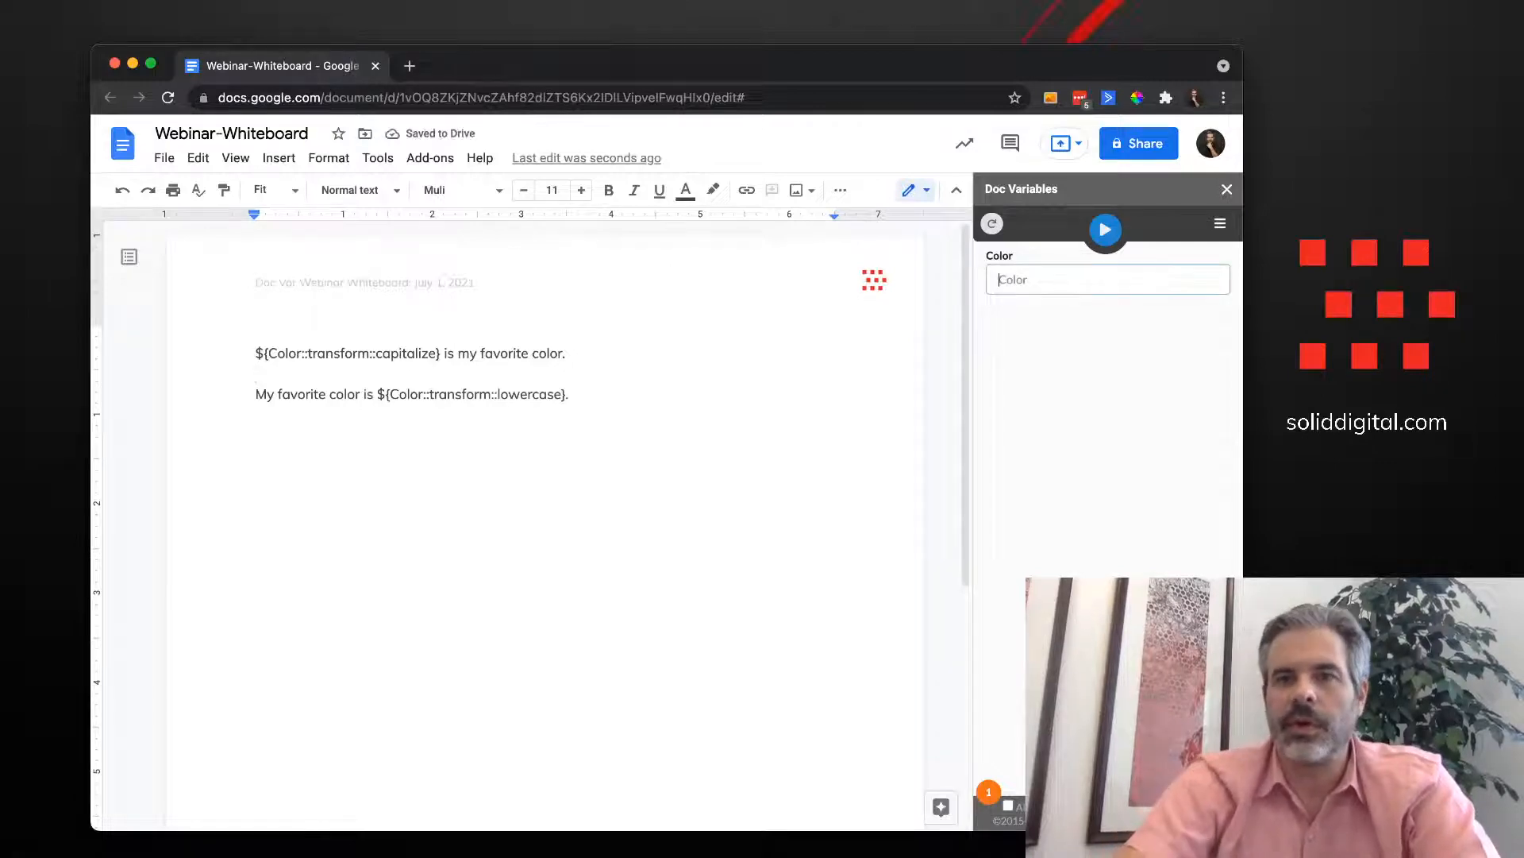
type("re")
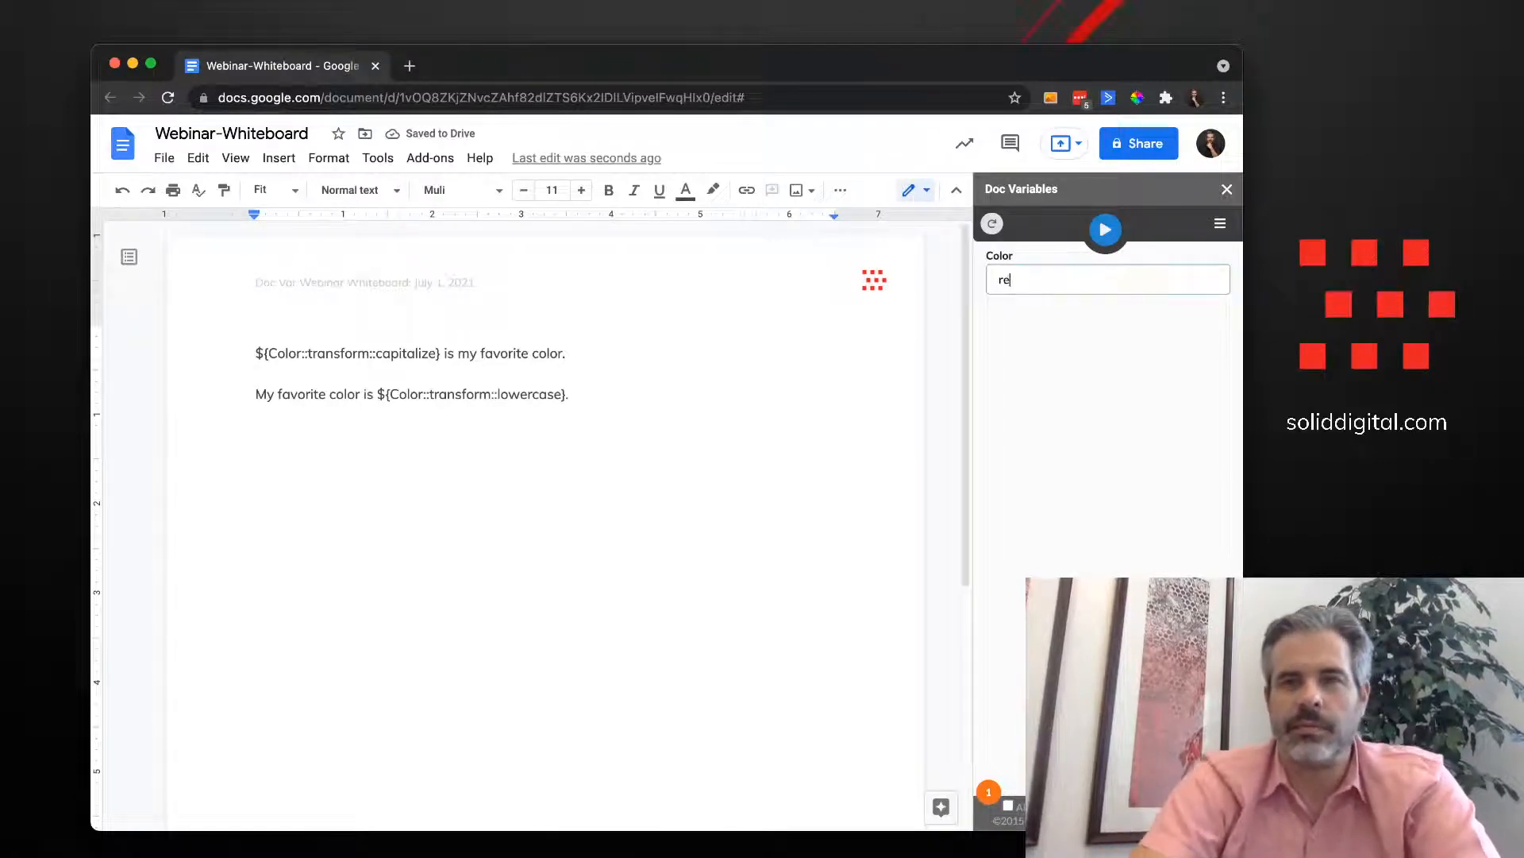
key("BackSpace")
key("BackSpace")
type("purb")
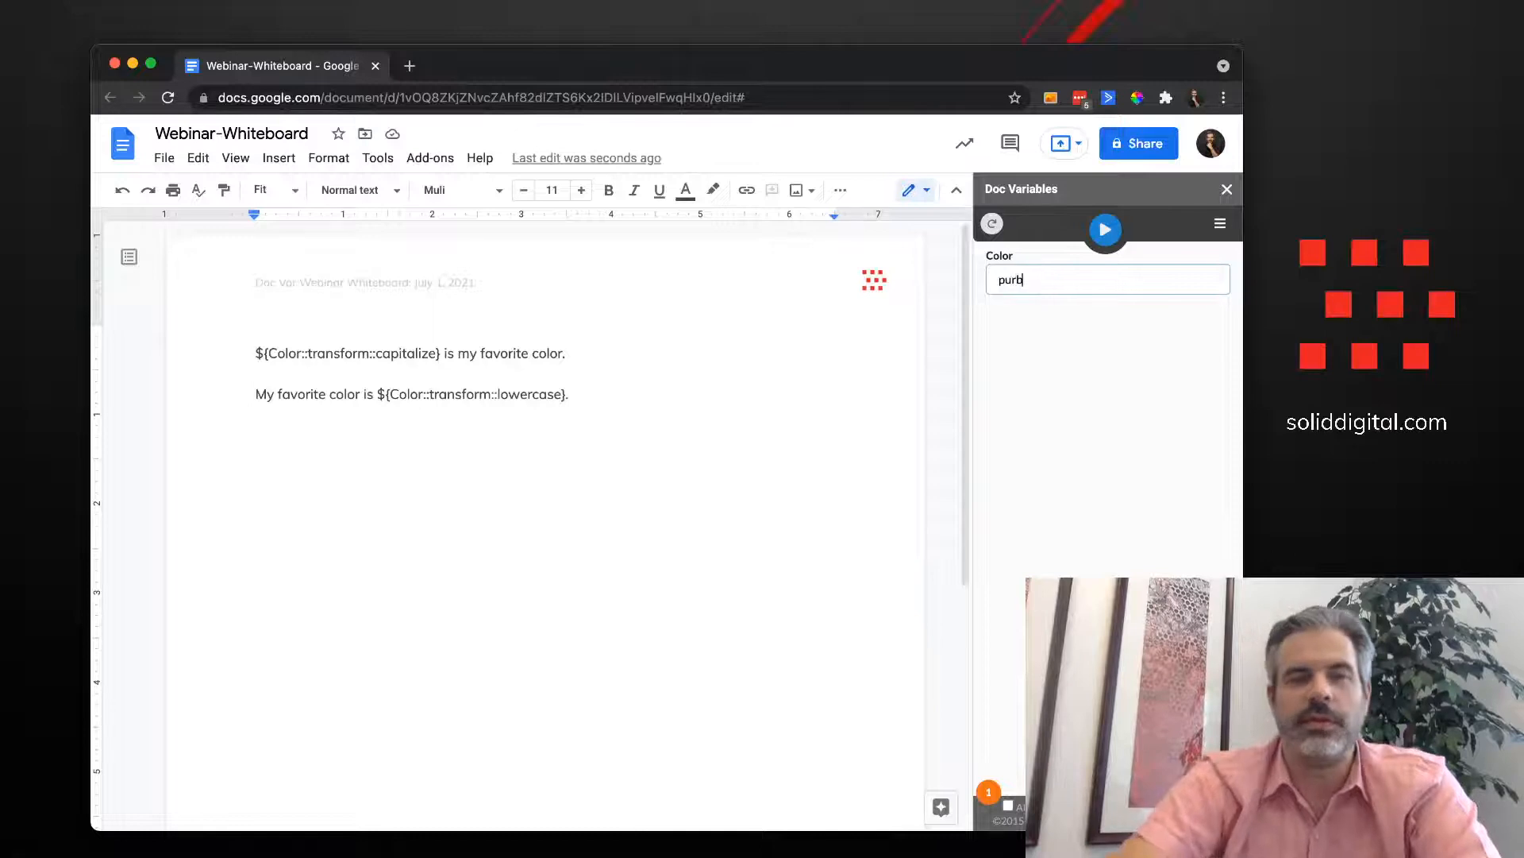
key("BackSpace")
type("rple")
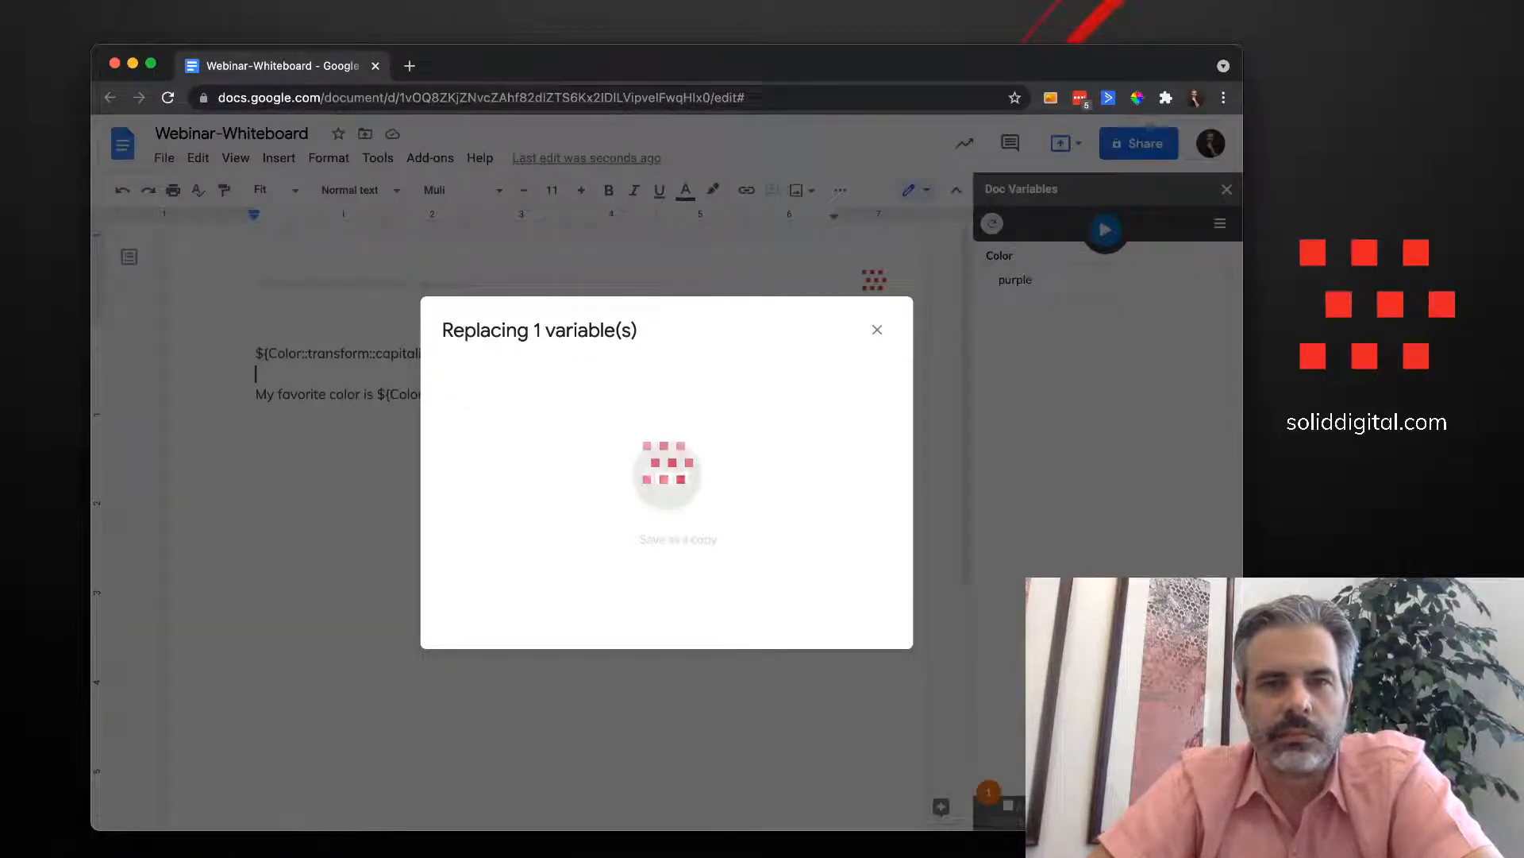
left_click(667, 476)
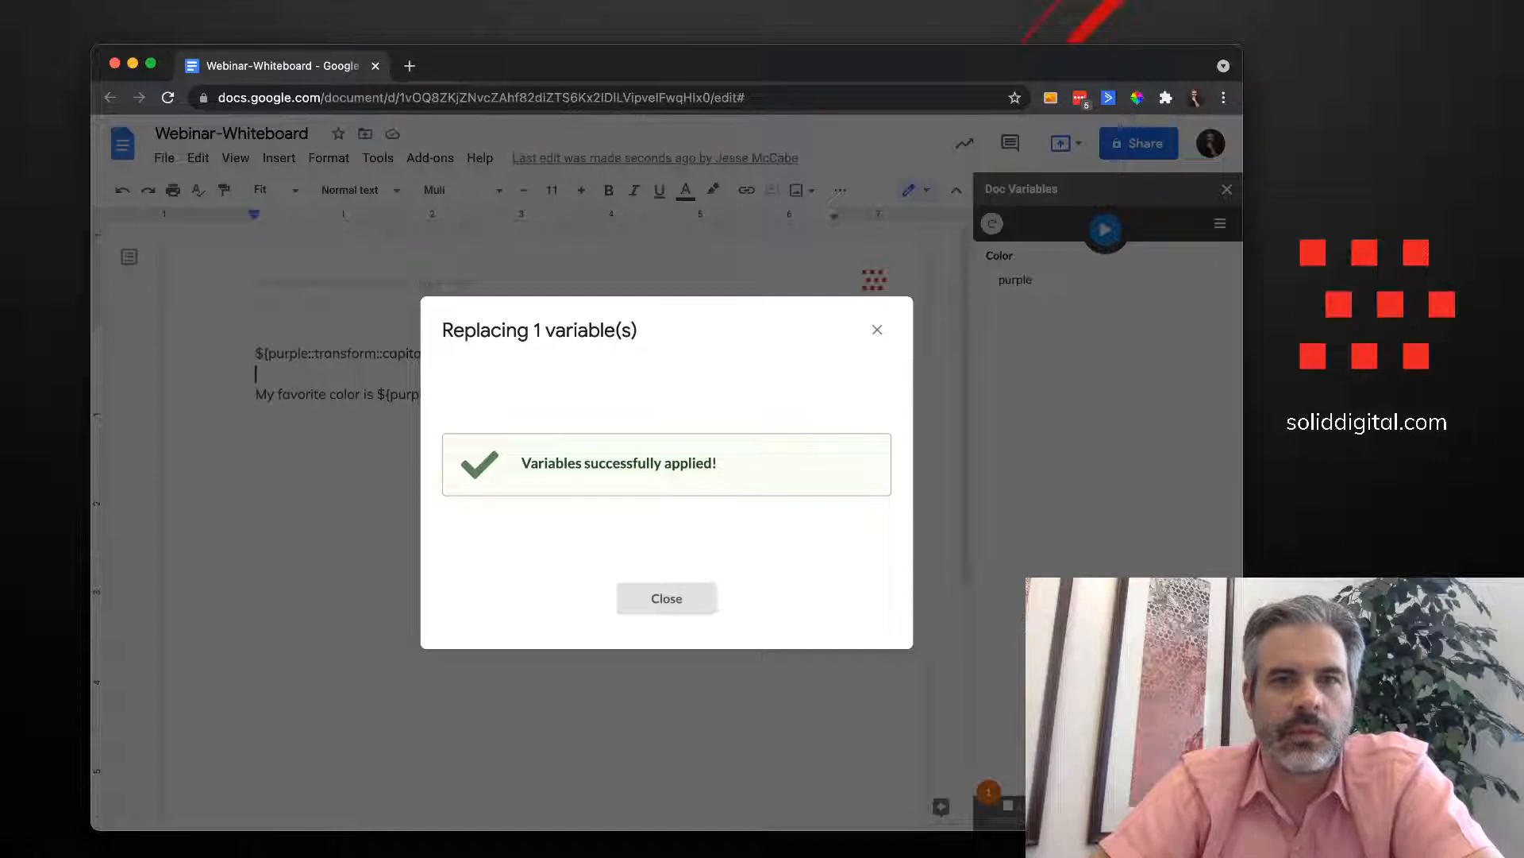
left_click(667, 598)
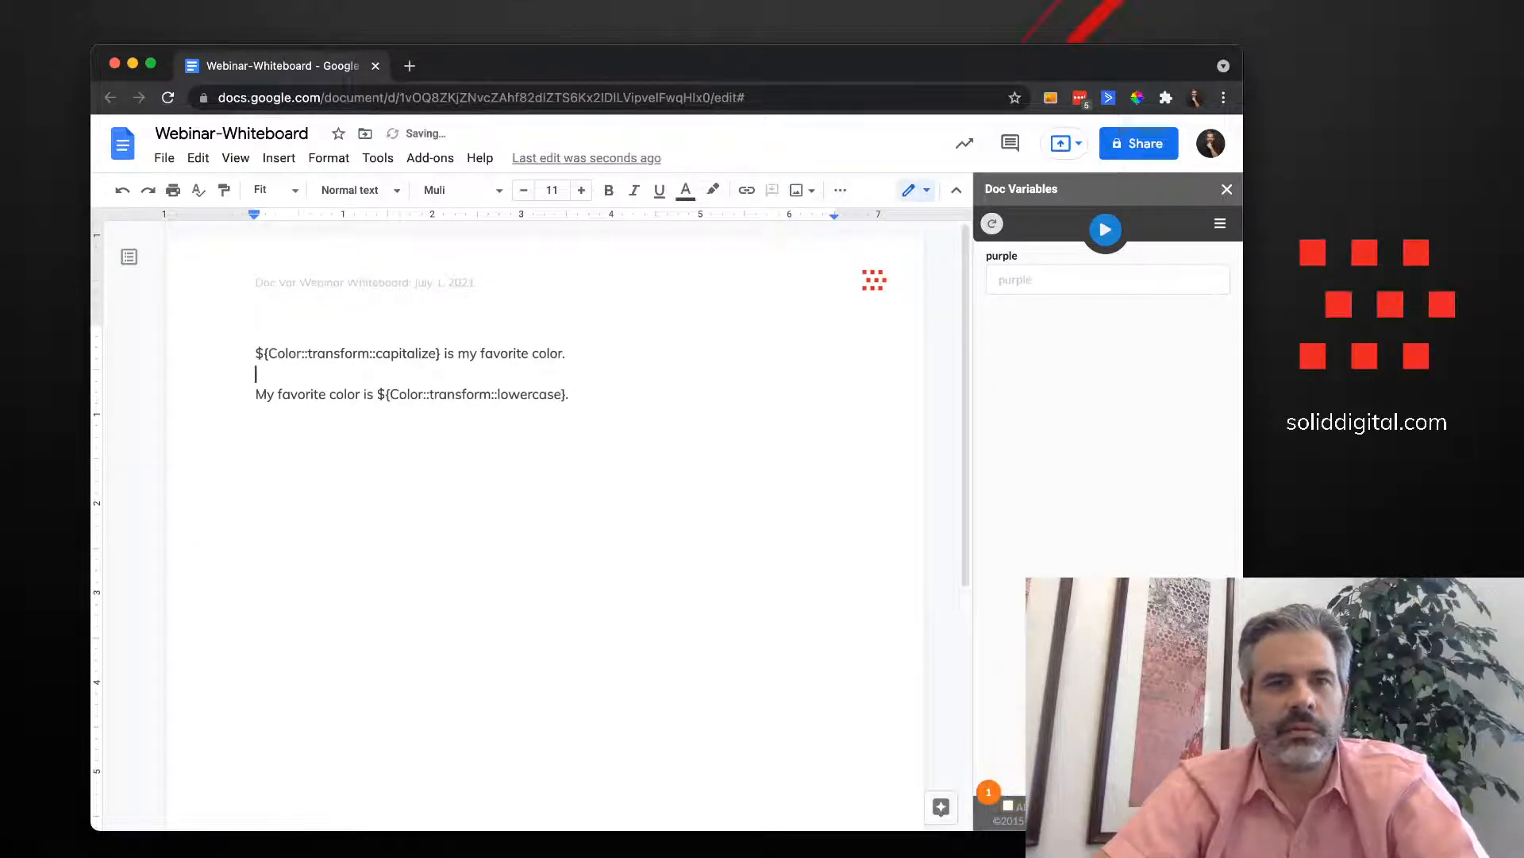
Refresh the Doc Variables form, fill in Color with "purple" again and start the variable replacement
left_click(569, 395)
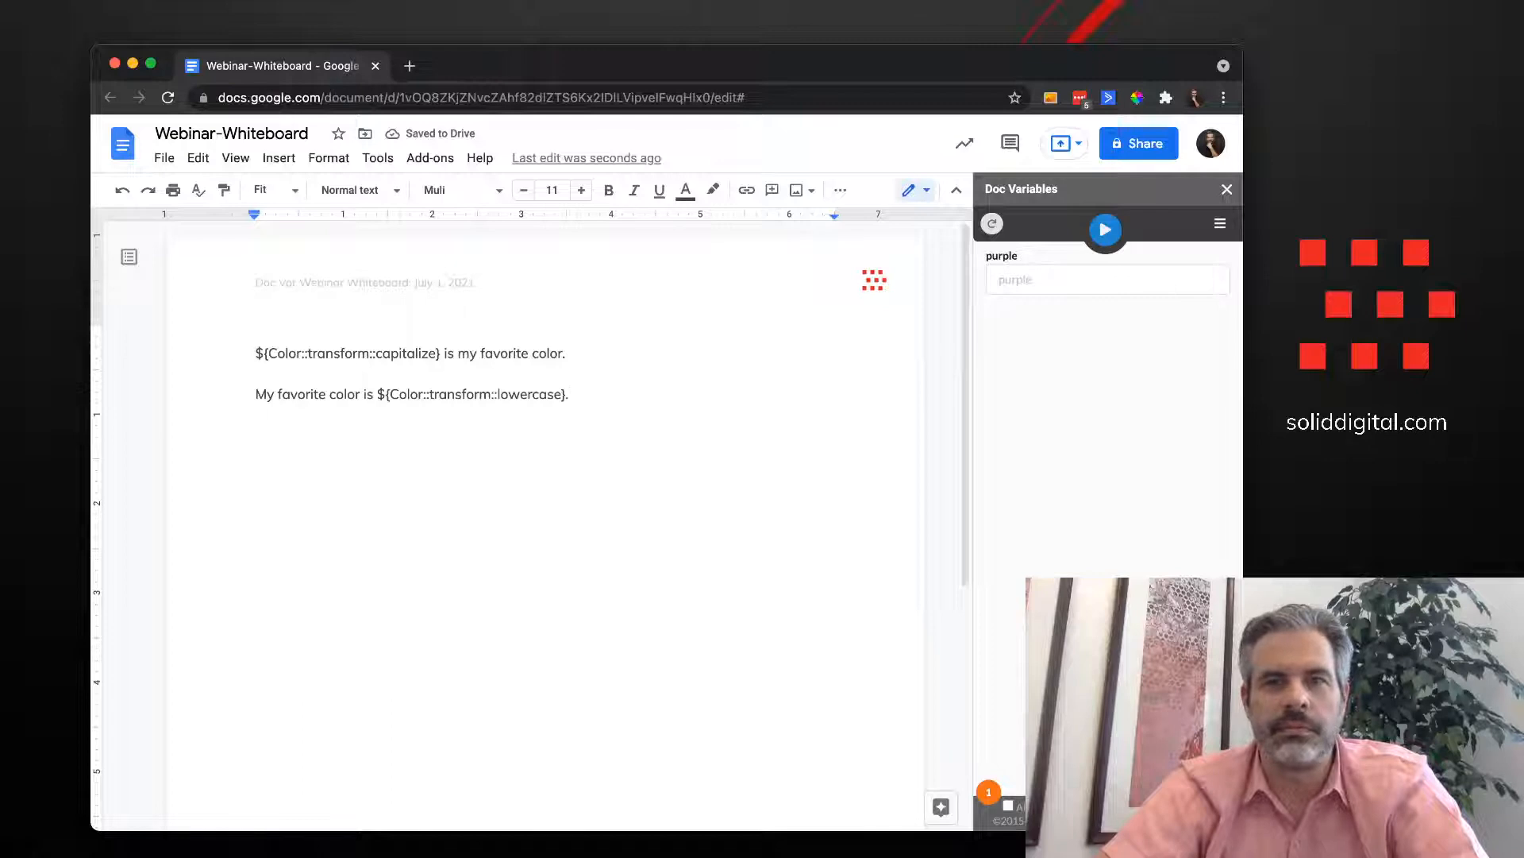
left_click(991, 223)
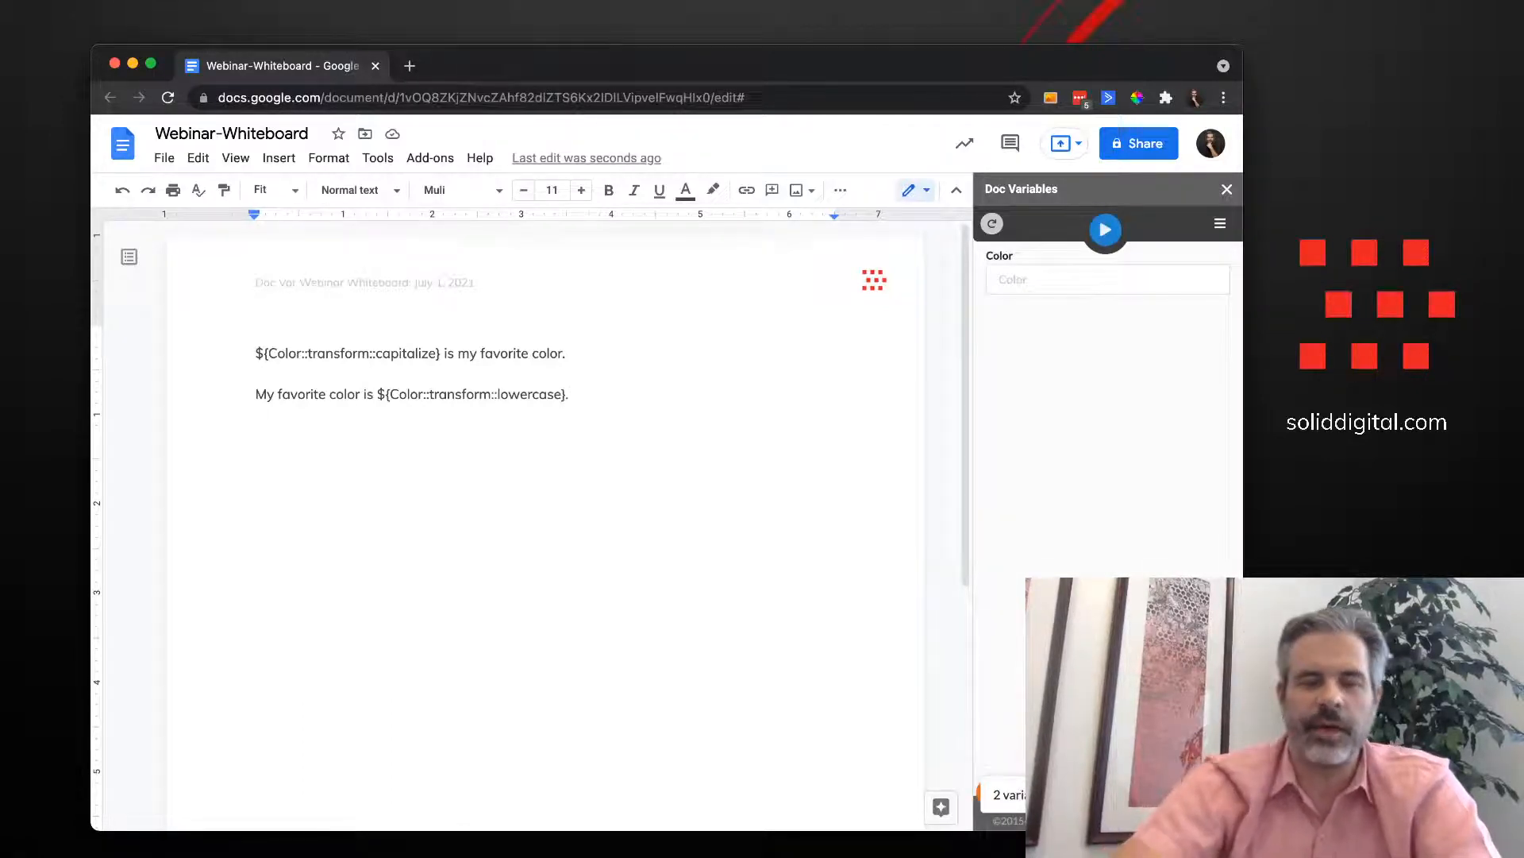
left_click(1108, 279)
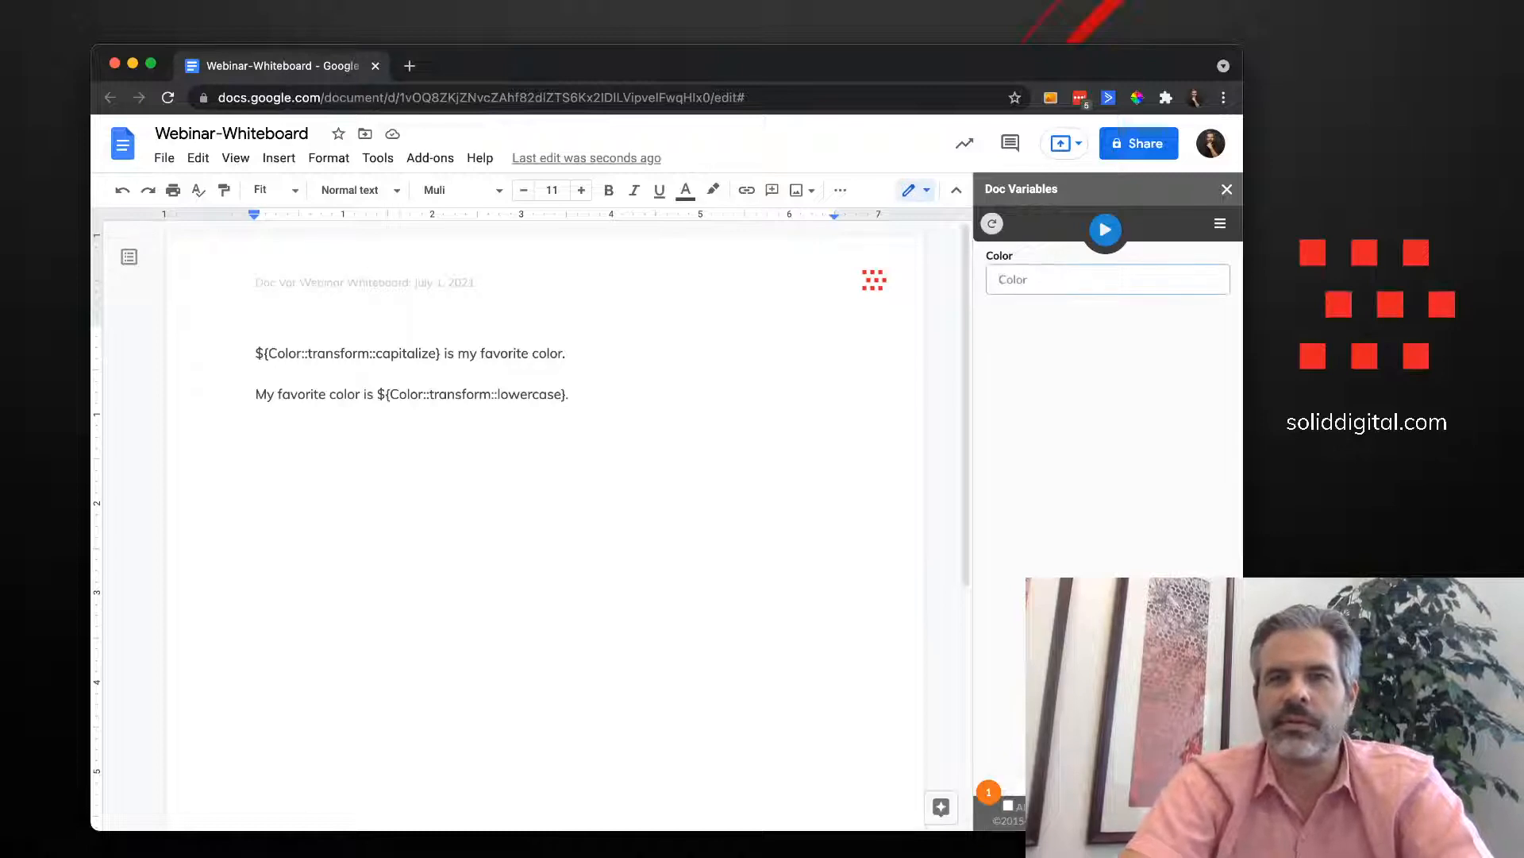
type("purple")
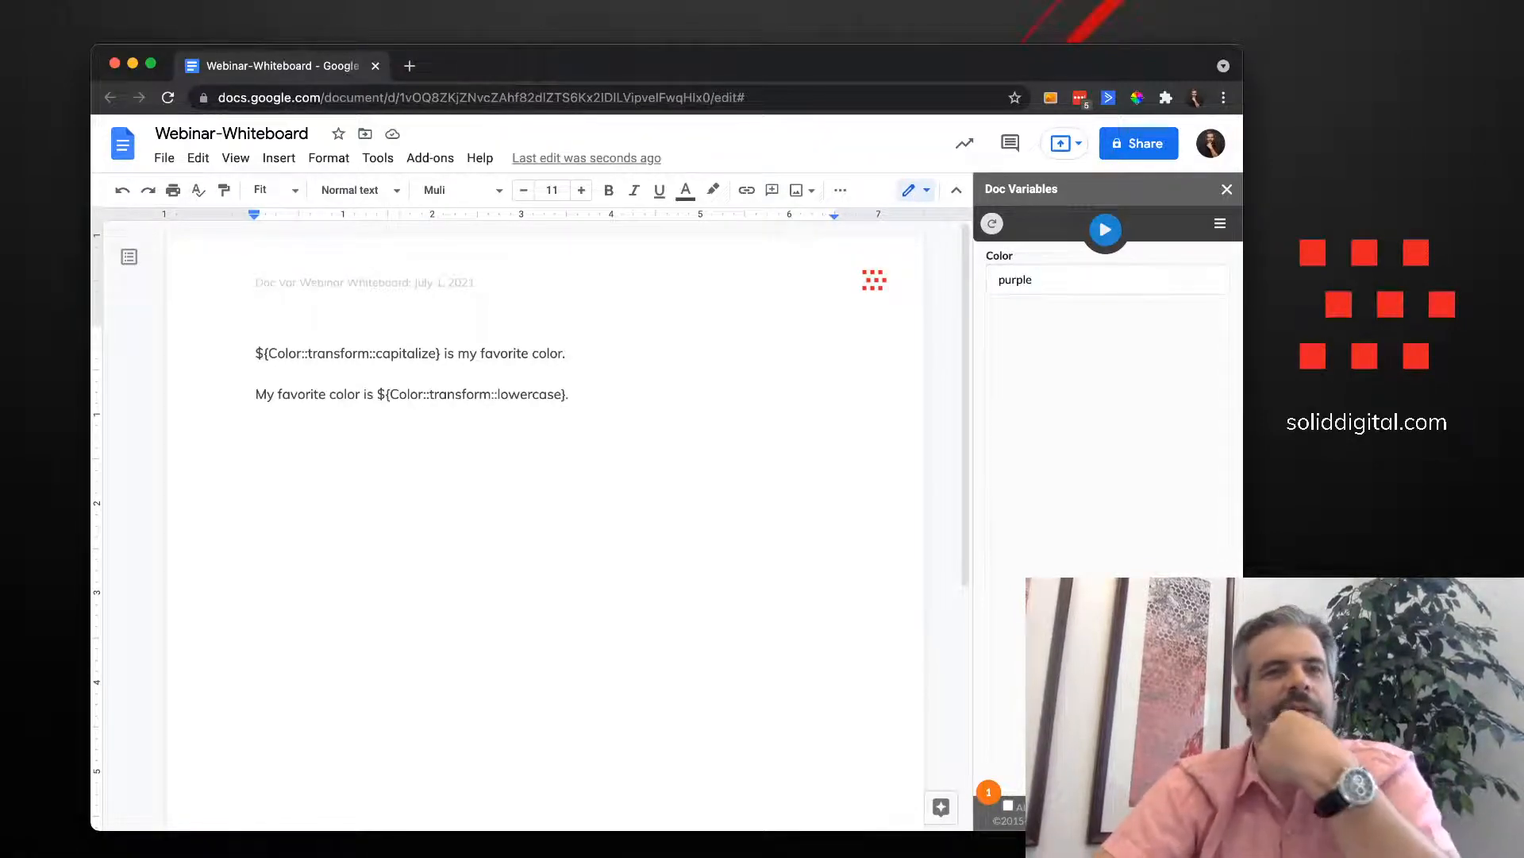
left_click(1105, 230)
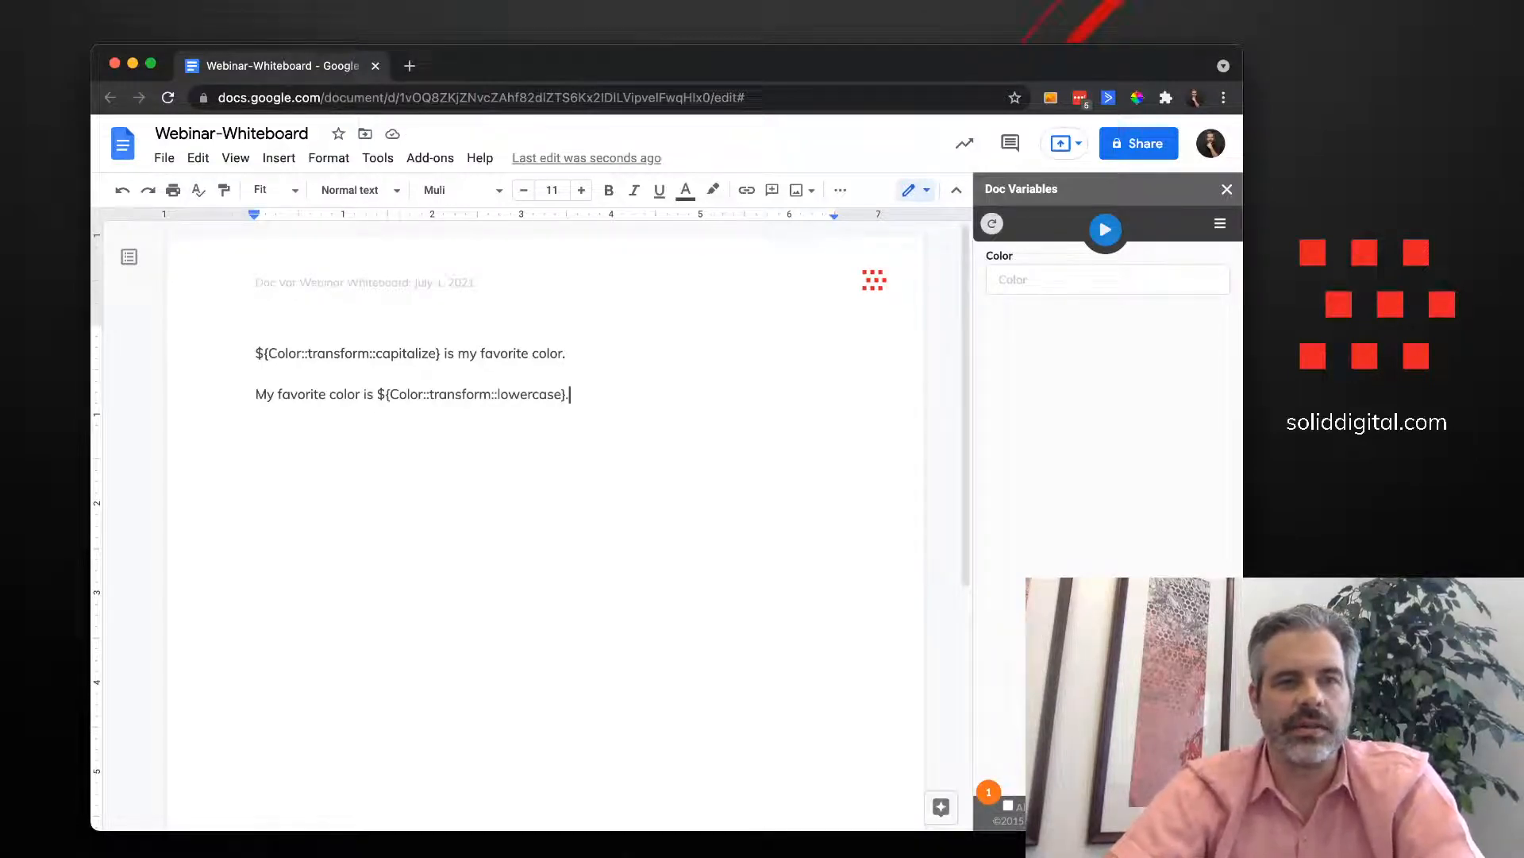
Replace both color sentences in the document with the variable ${Longer Content::textarea}
left_click_drag(570, 394, 256, 333)
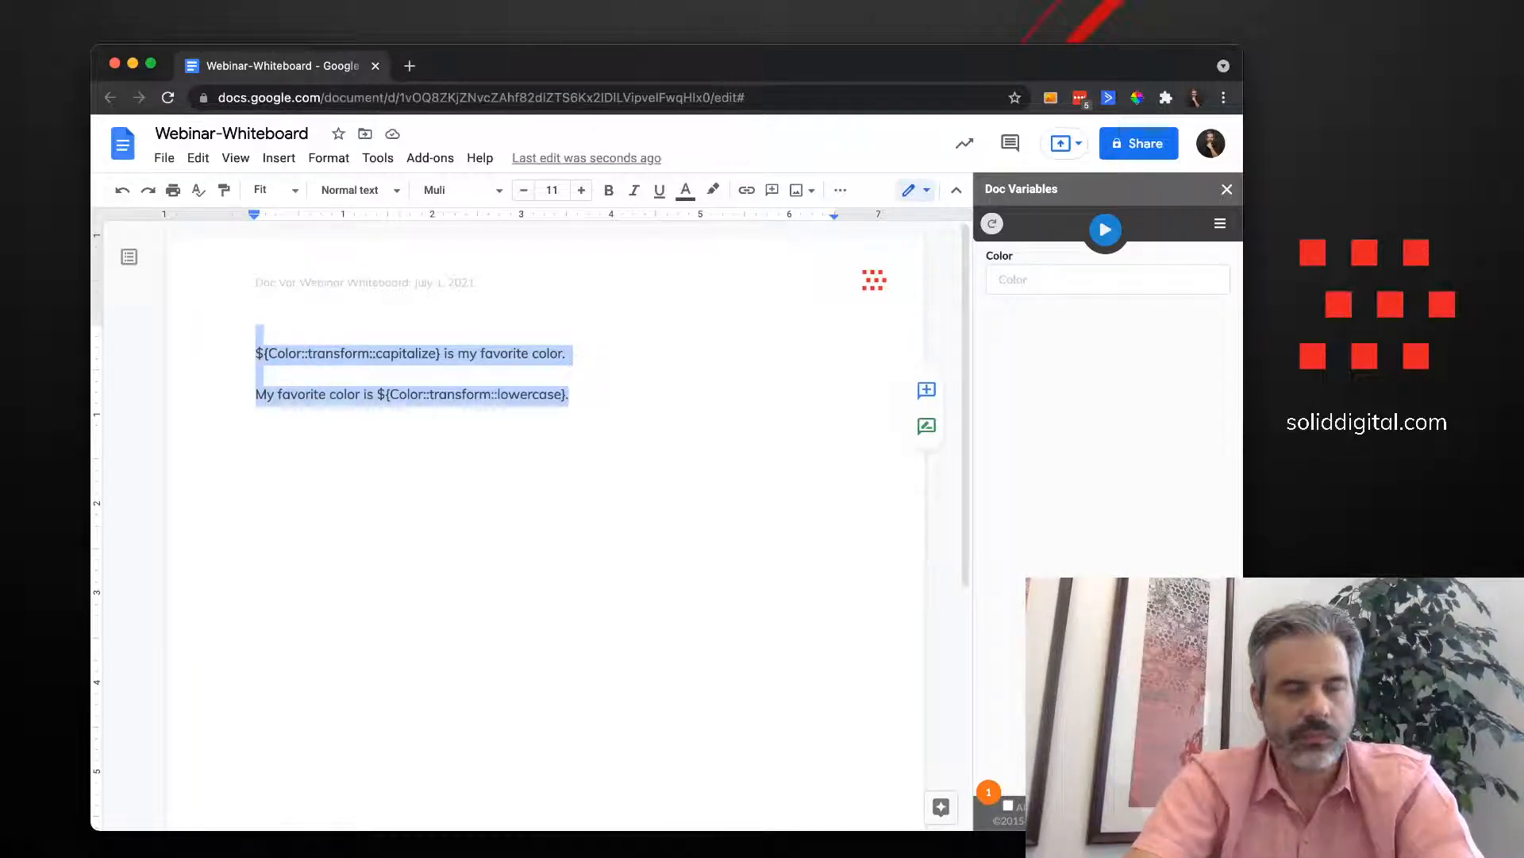
type("${L")
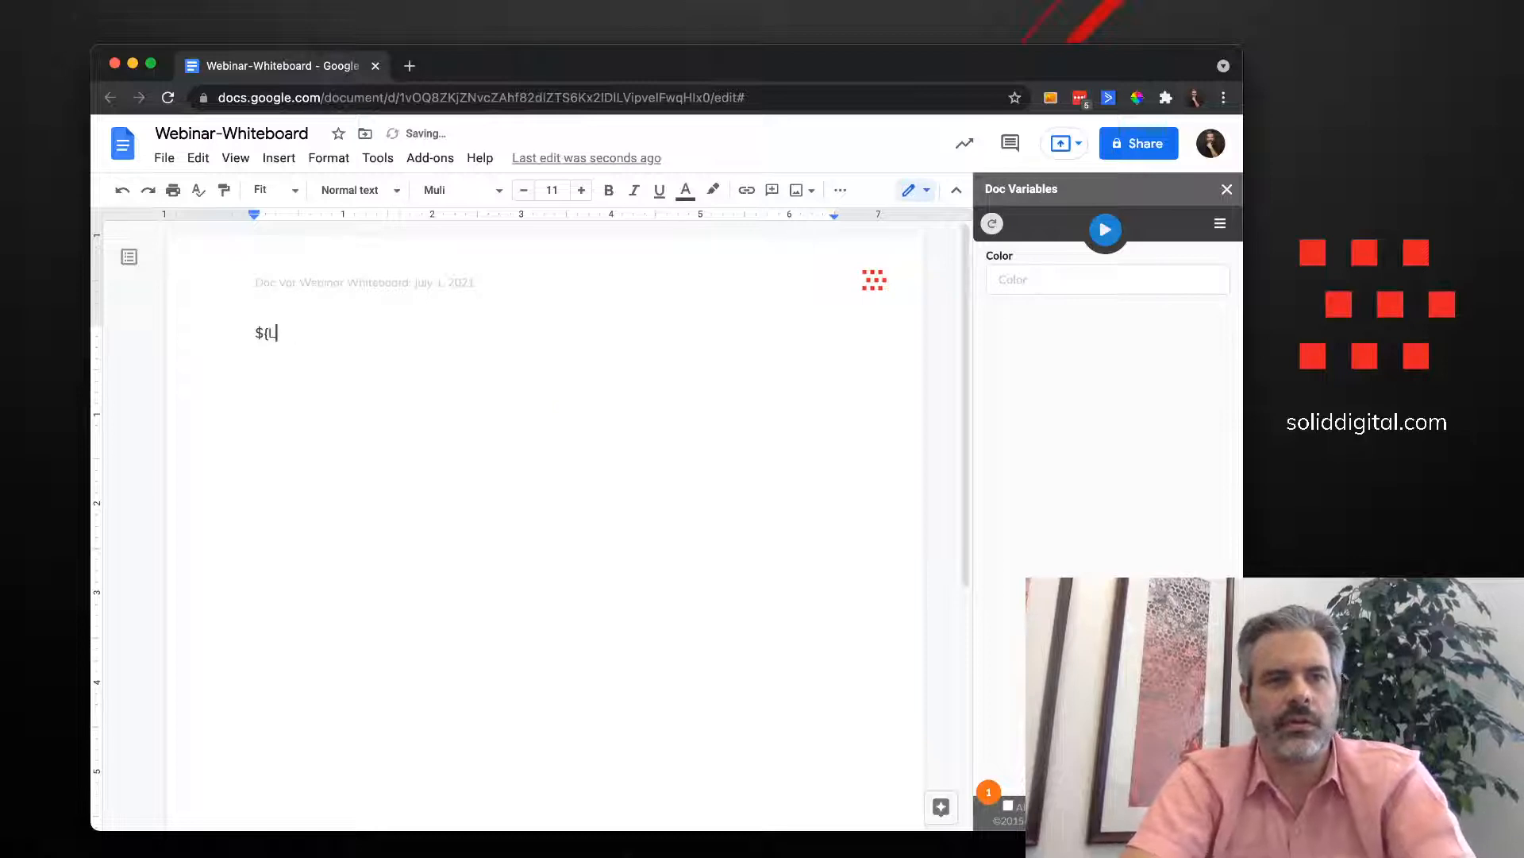
type("onger Content::te")
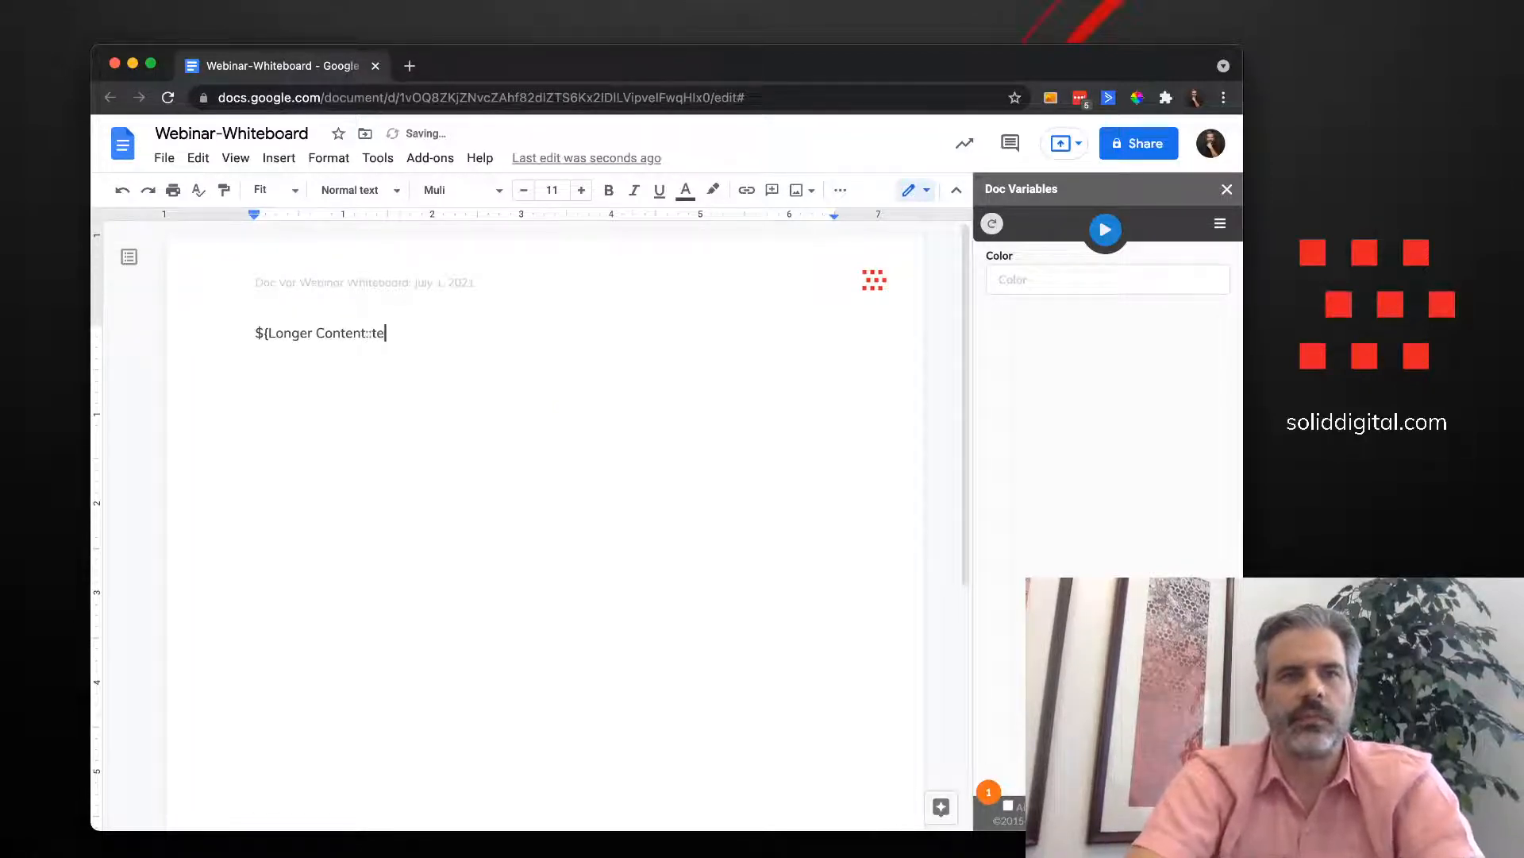
type("xtarea")
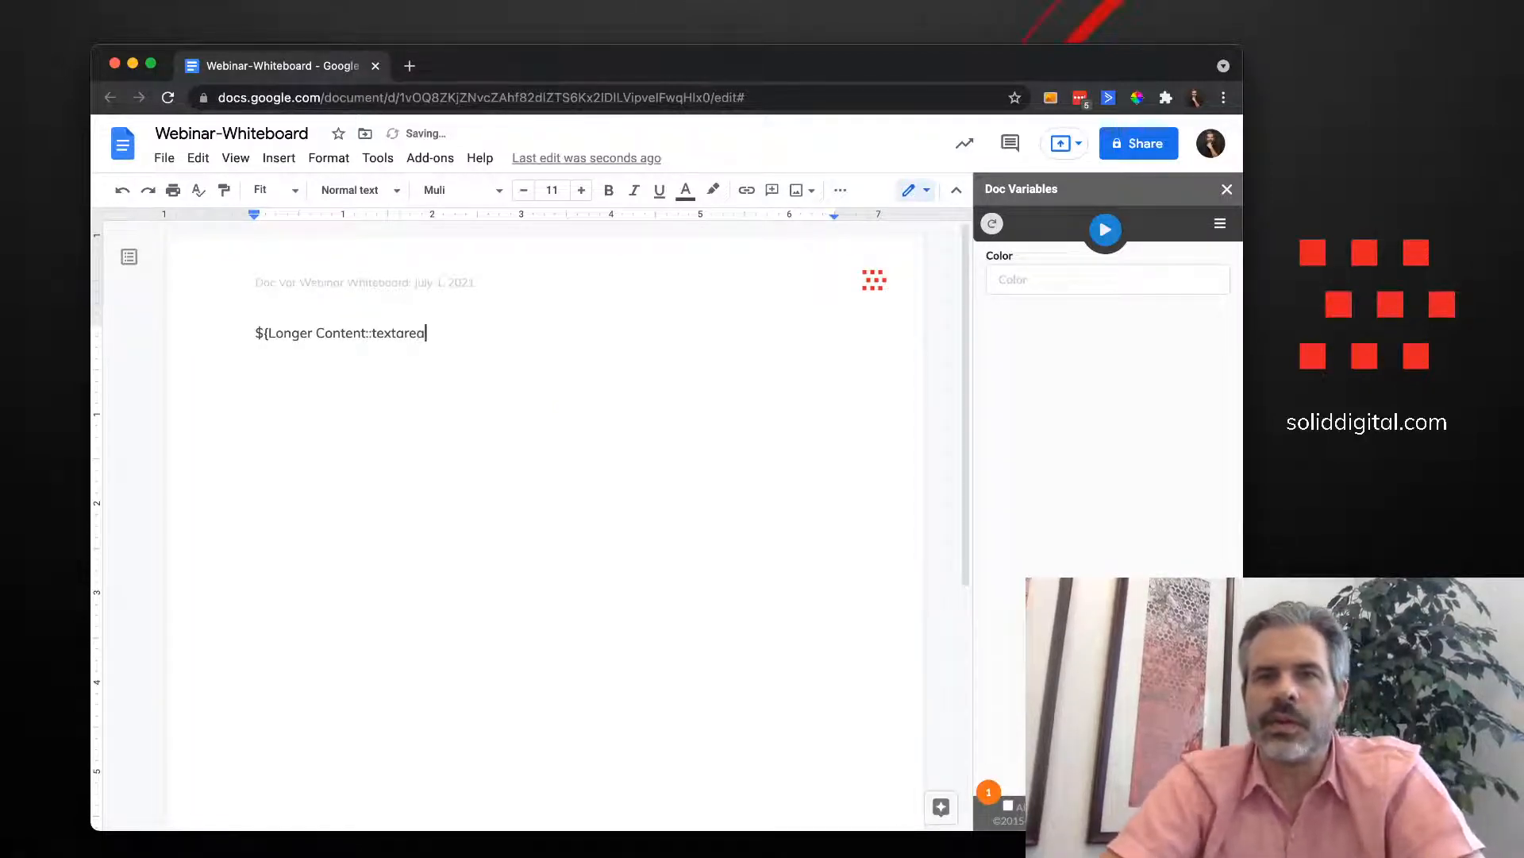
type("}")
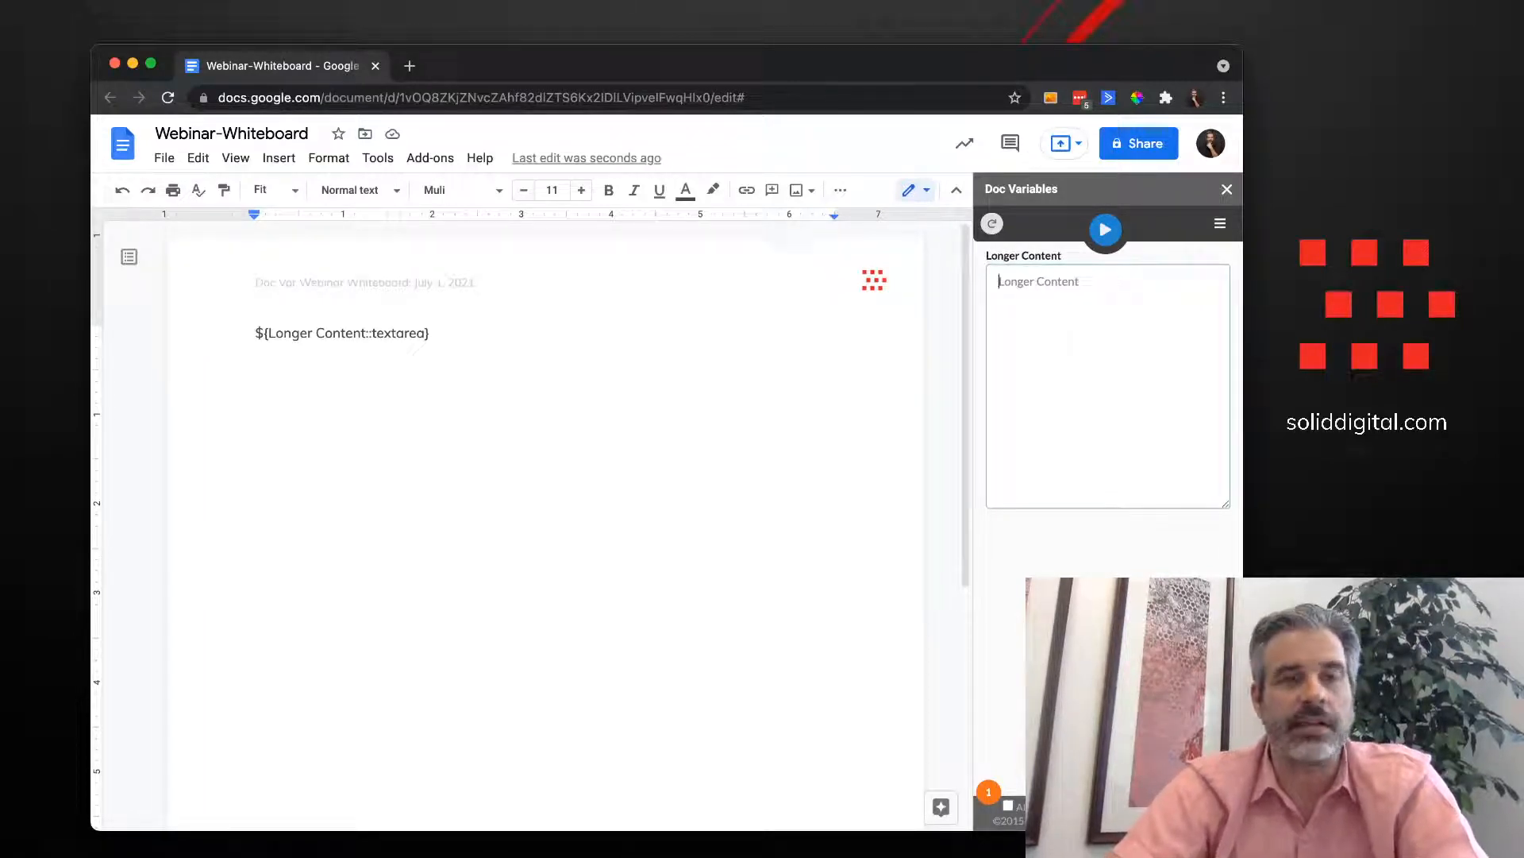
Add the default ::~Here is a long piece of content that will be prepopulated into the form. before the variable's closing brace
left_click(429, 333)
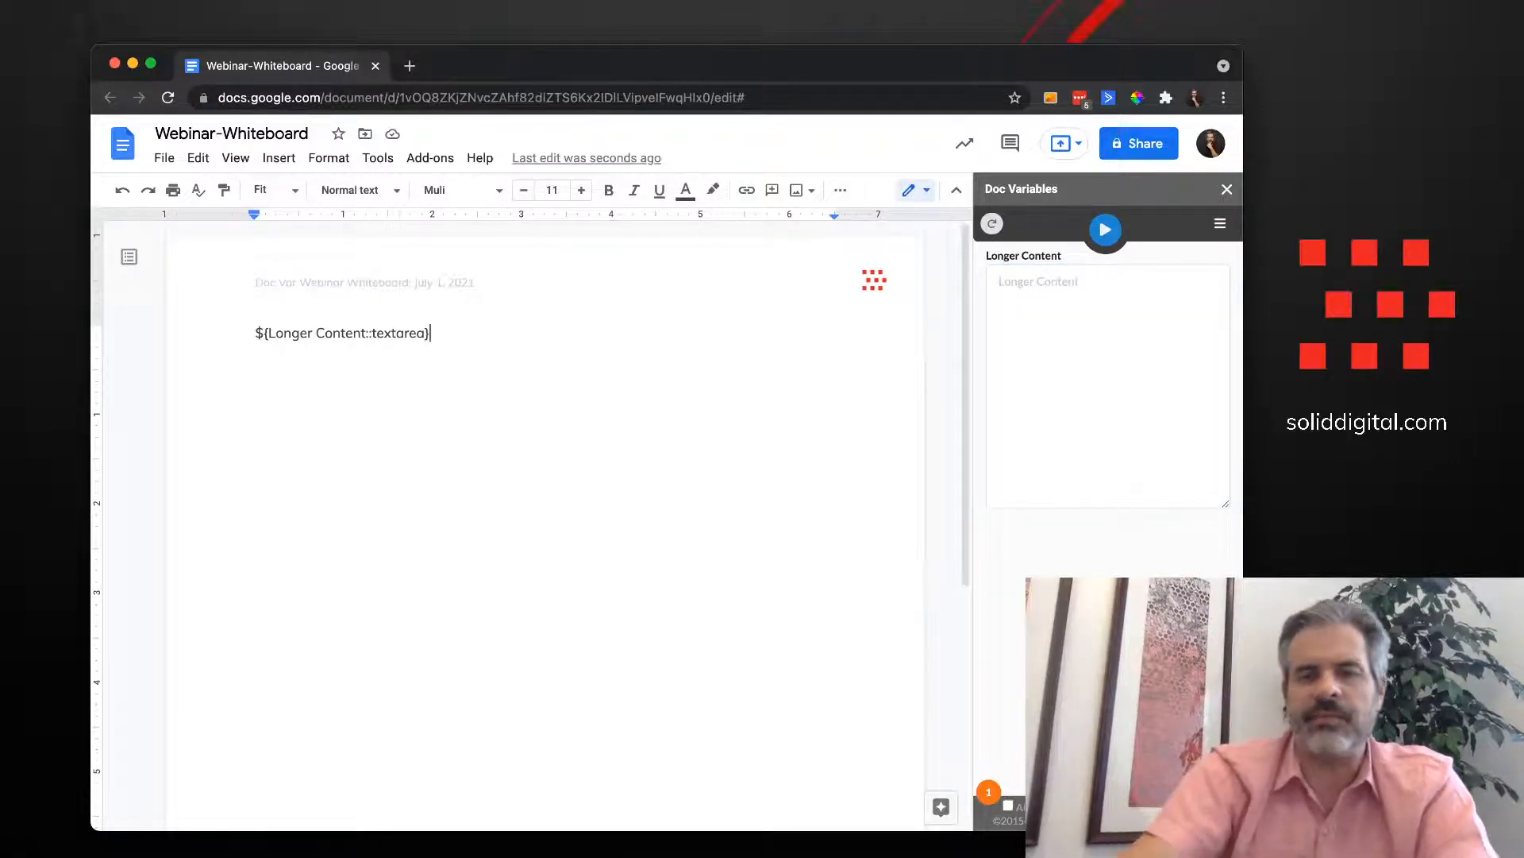
key("Left")
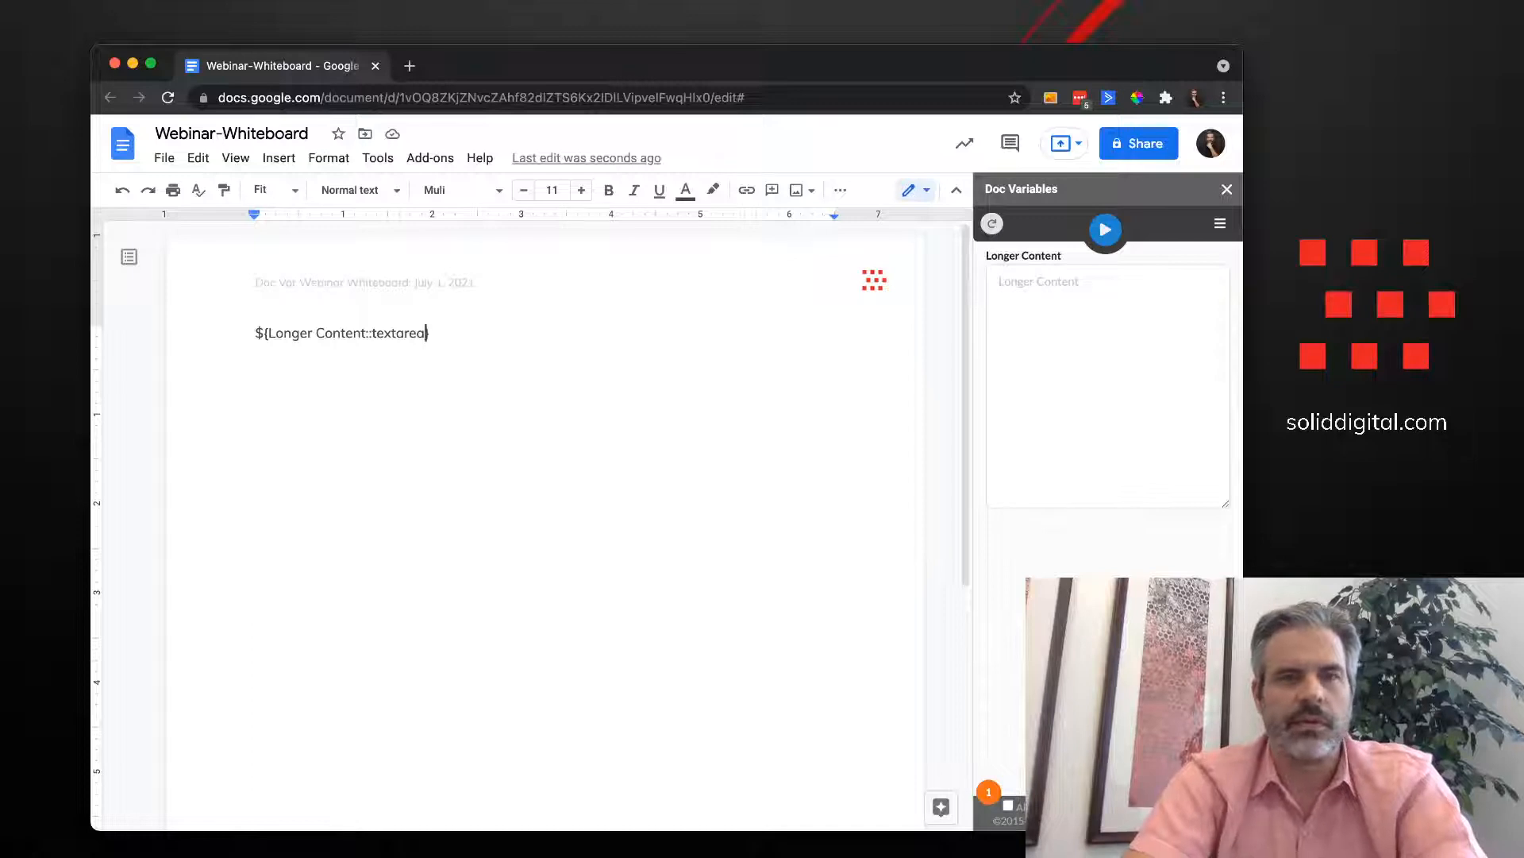
type("::")
type("~")
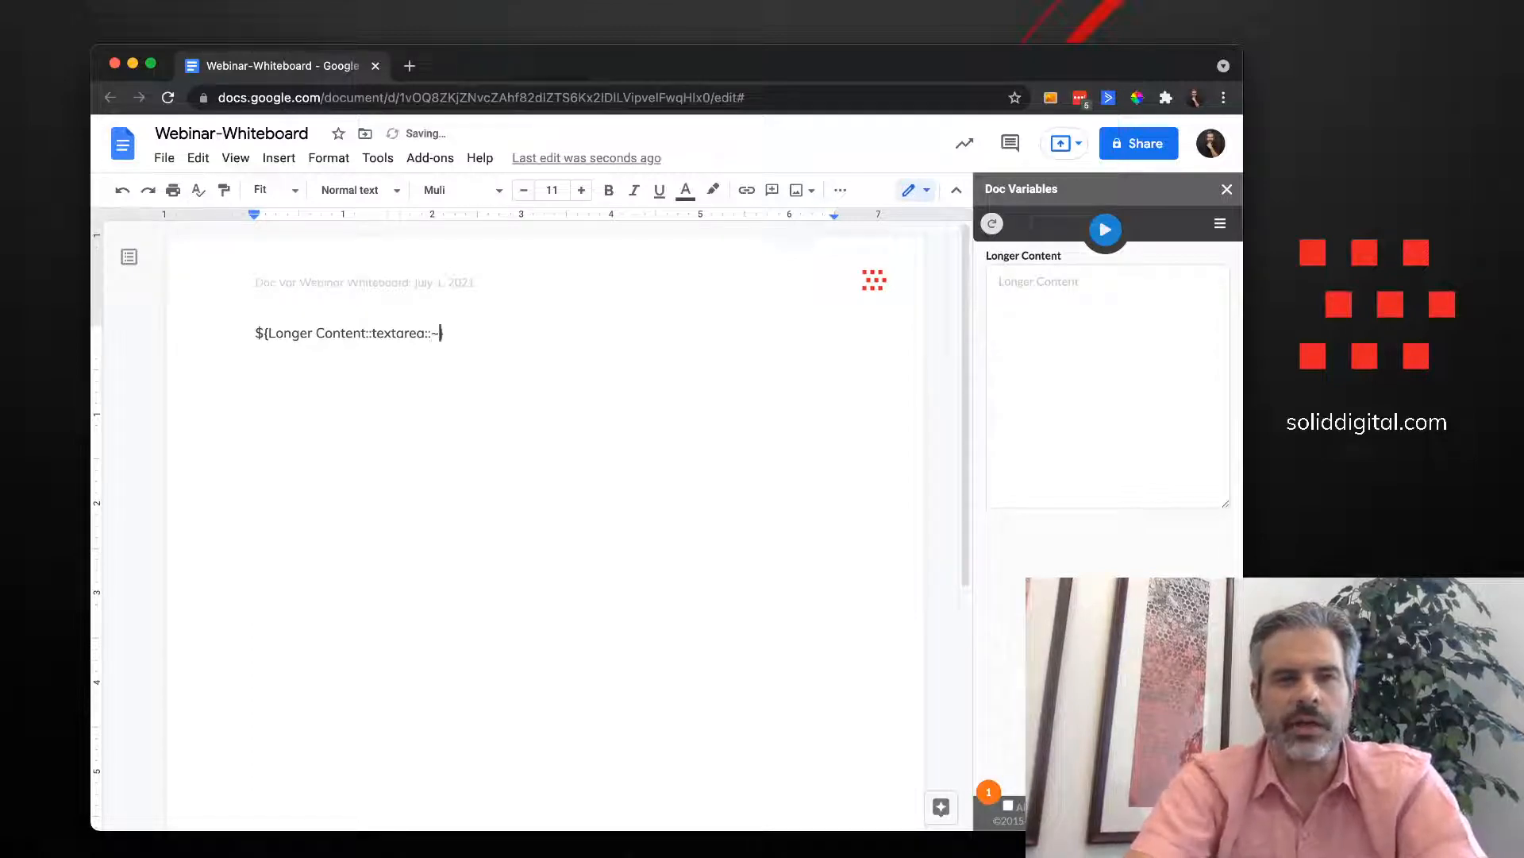
type("Here is a lon")
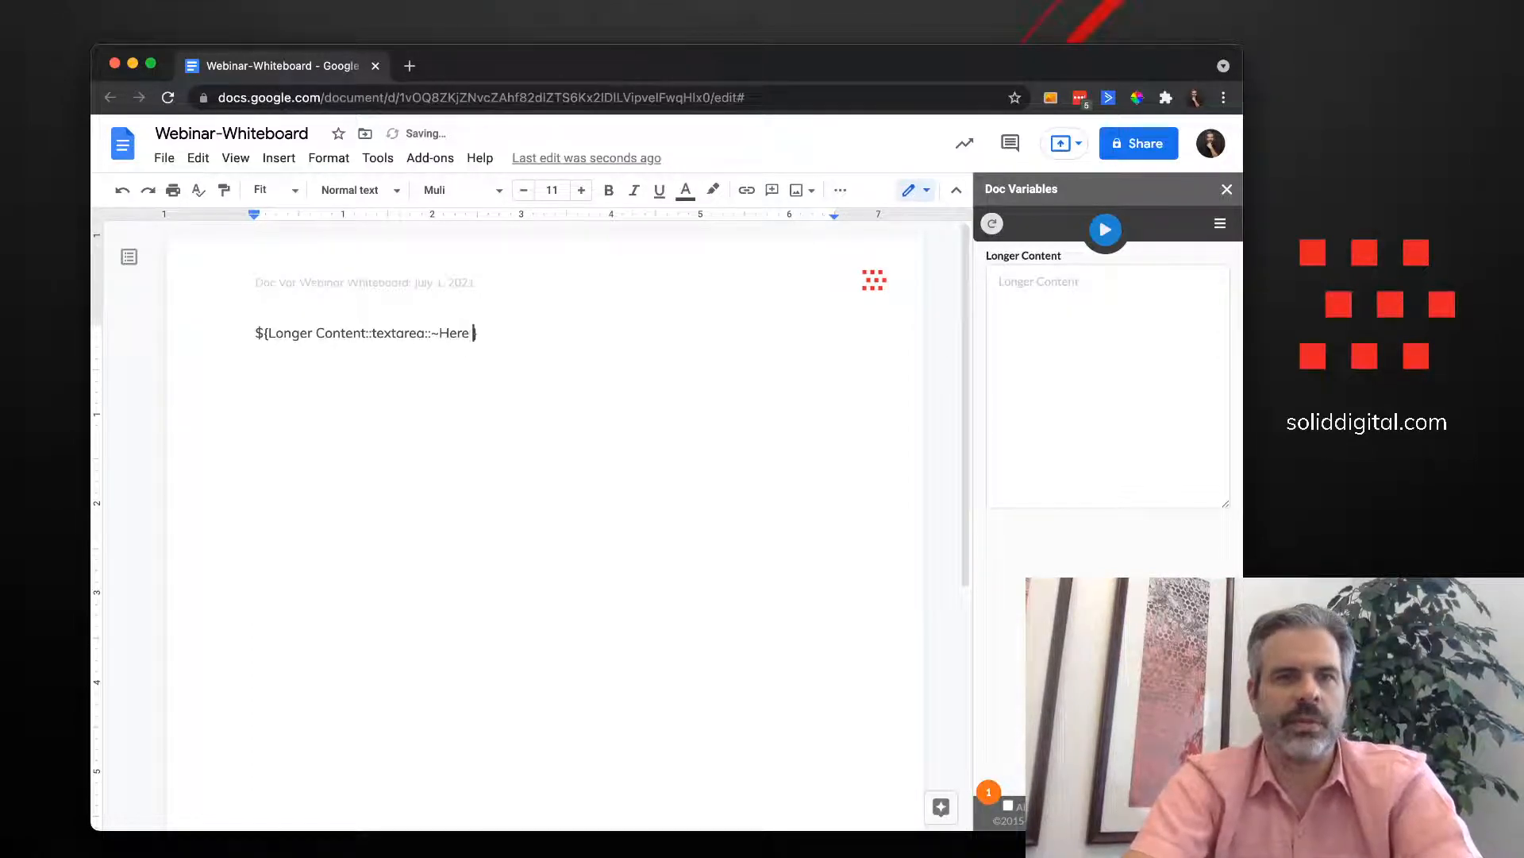
type("g piece")
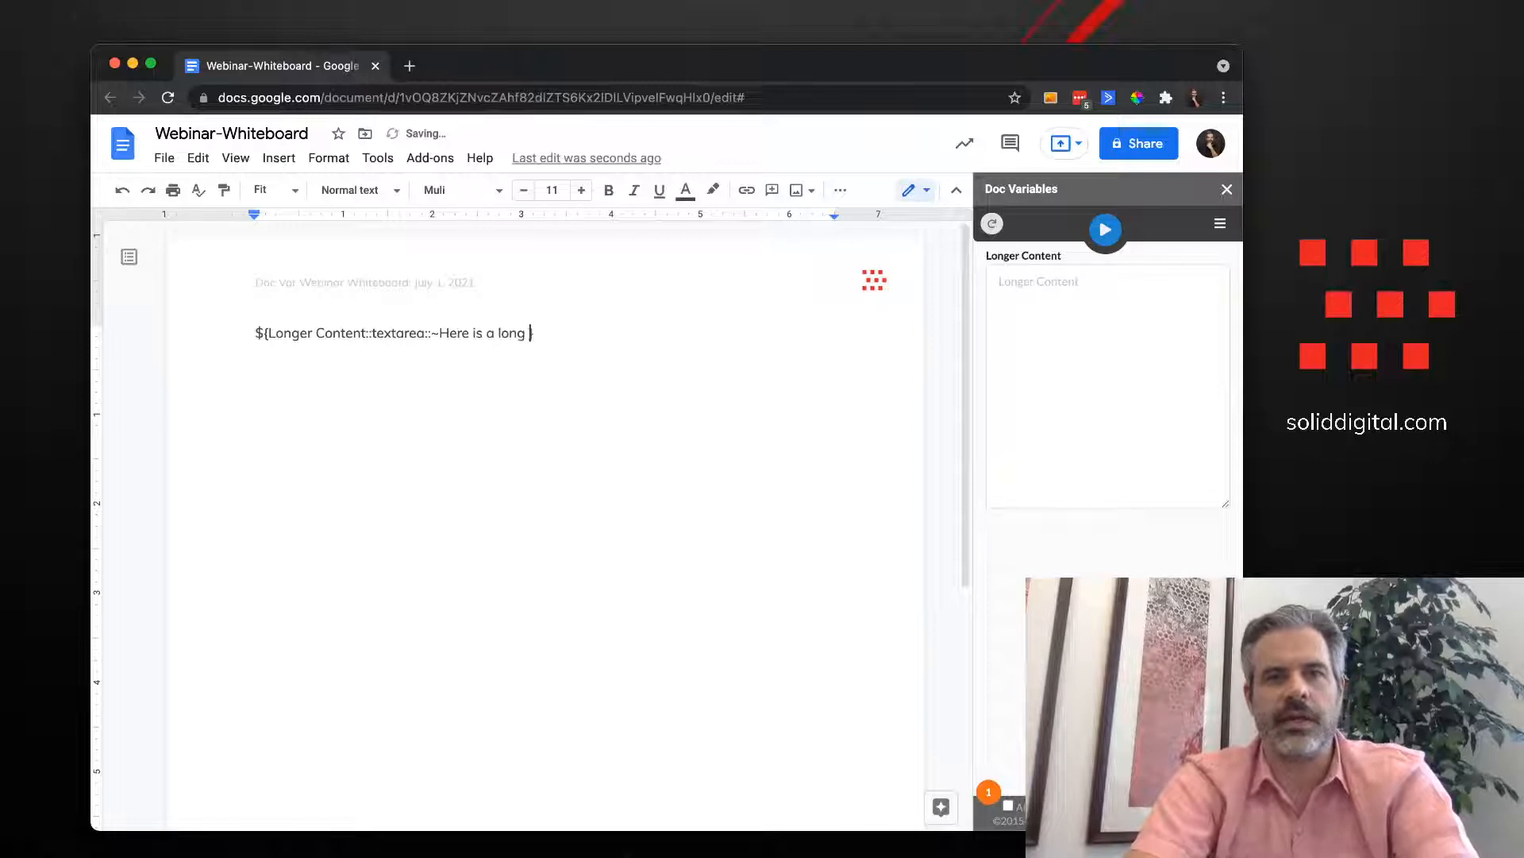
type("content that ")
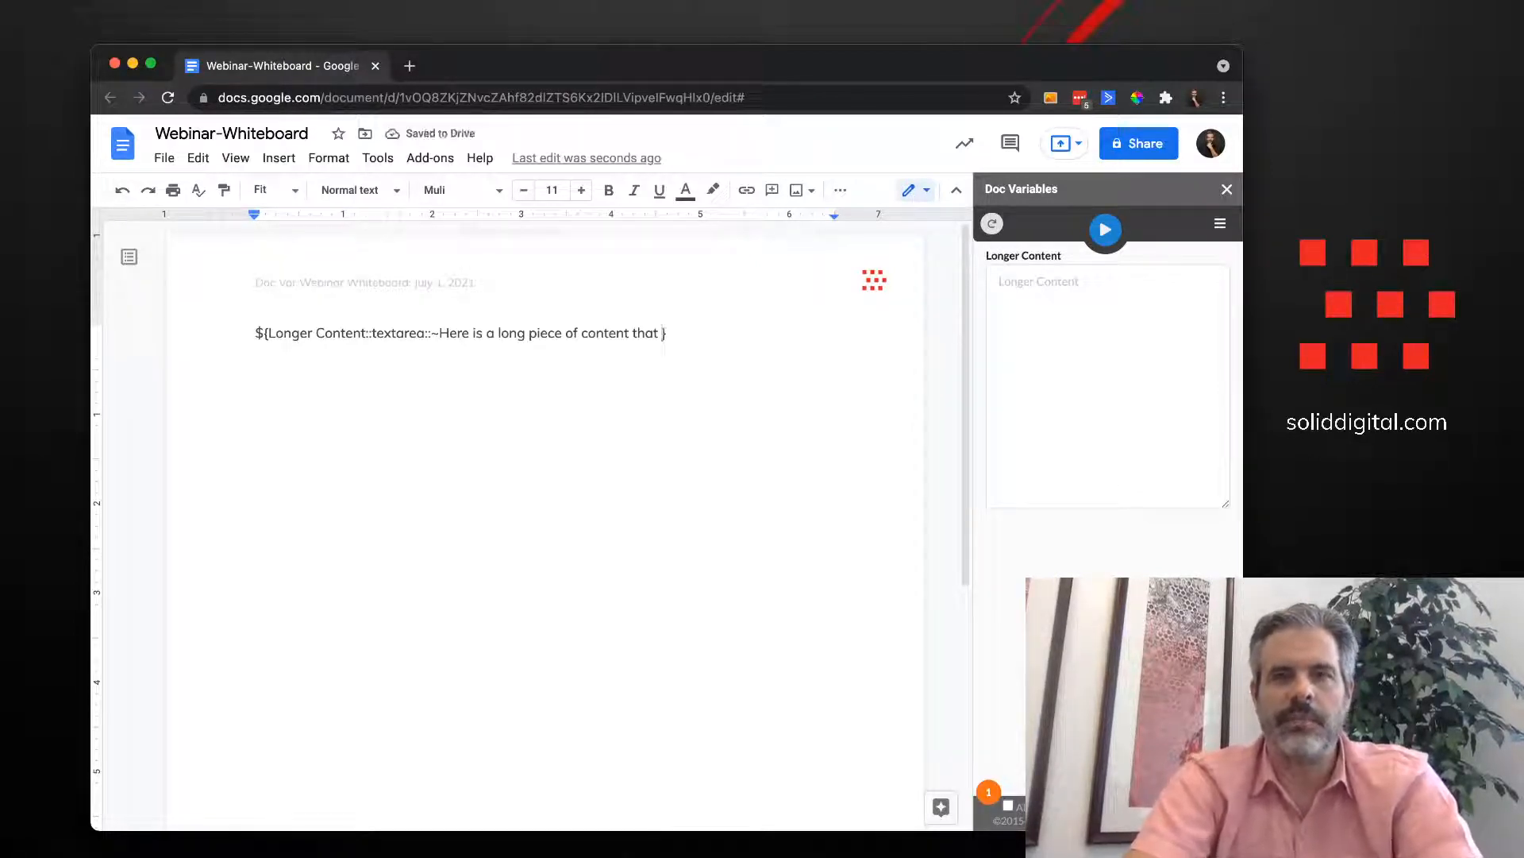
type("will be preo")
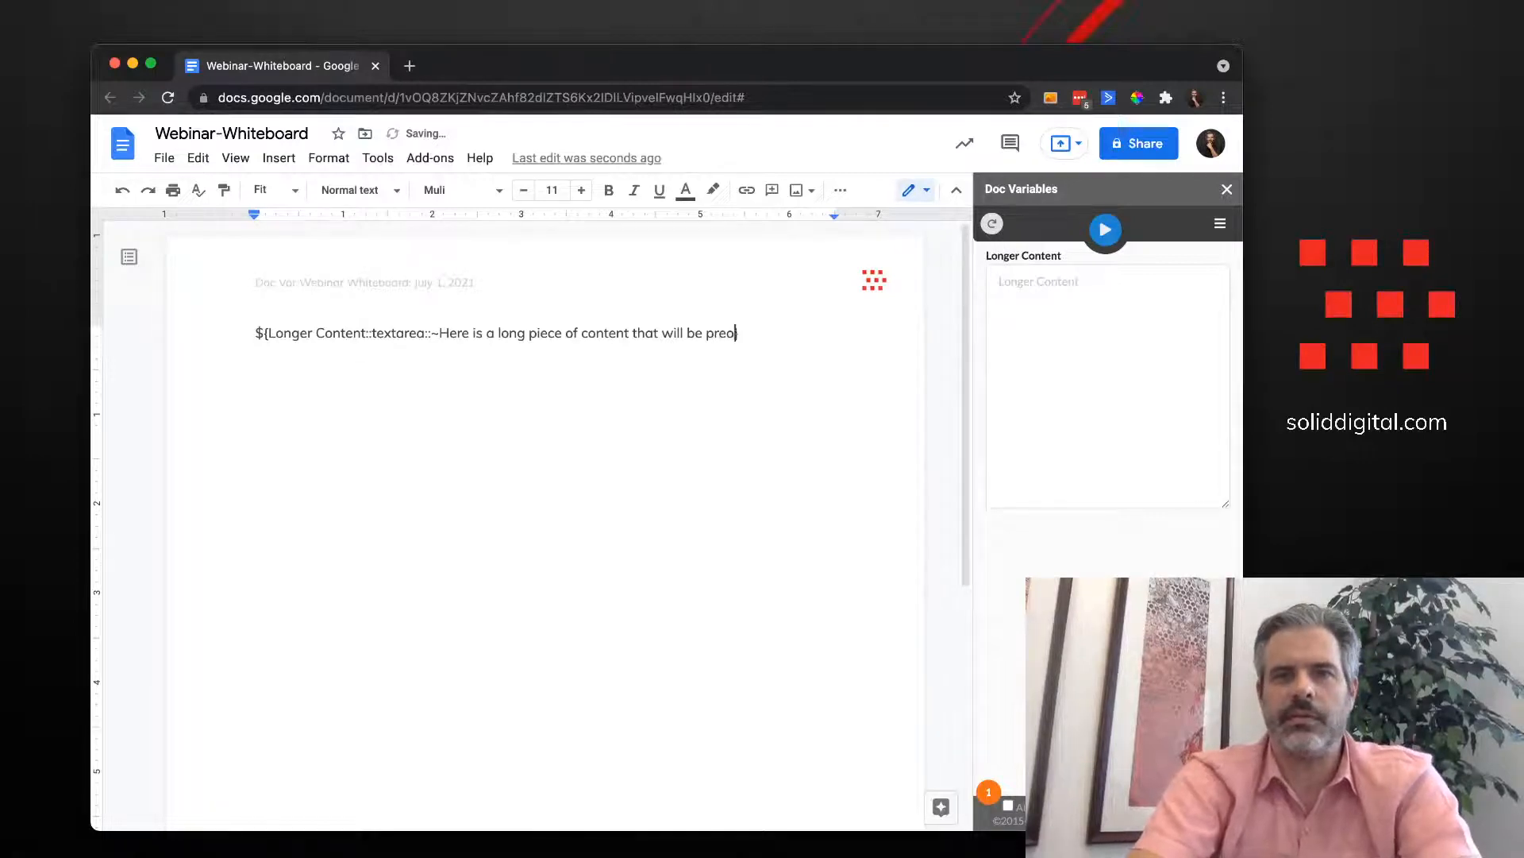
type("o")
type("pulated int")
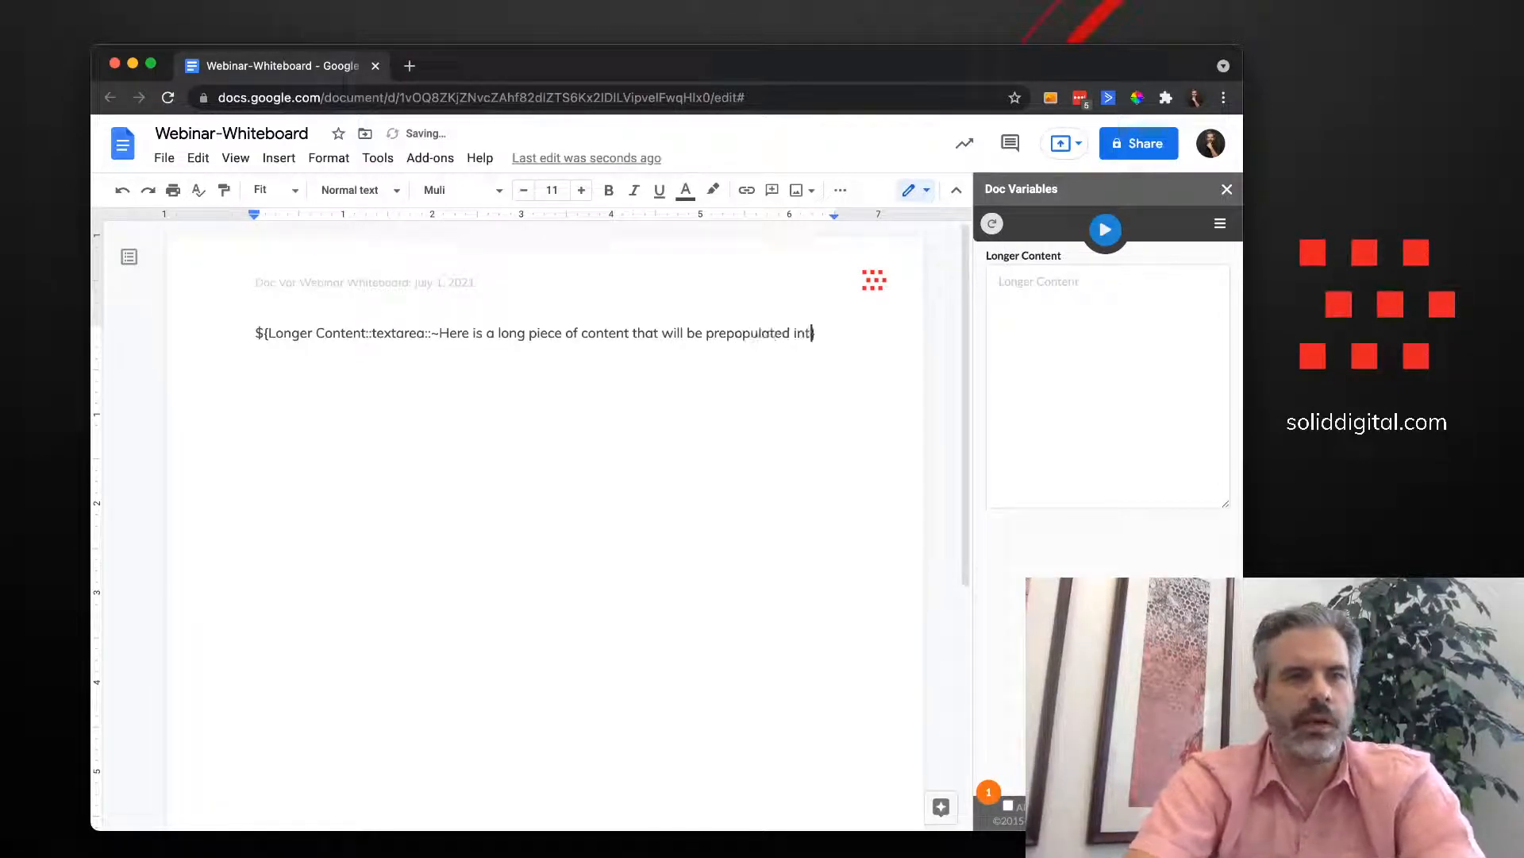
type("o the form.")
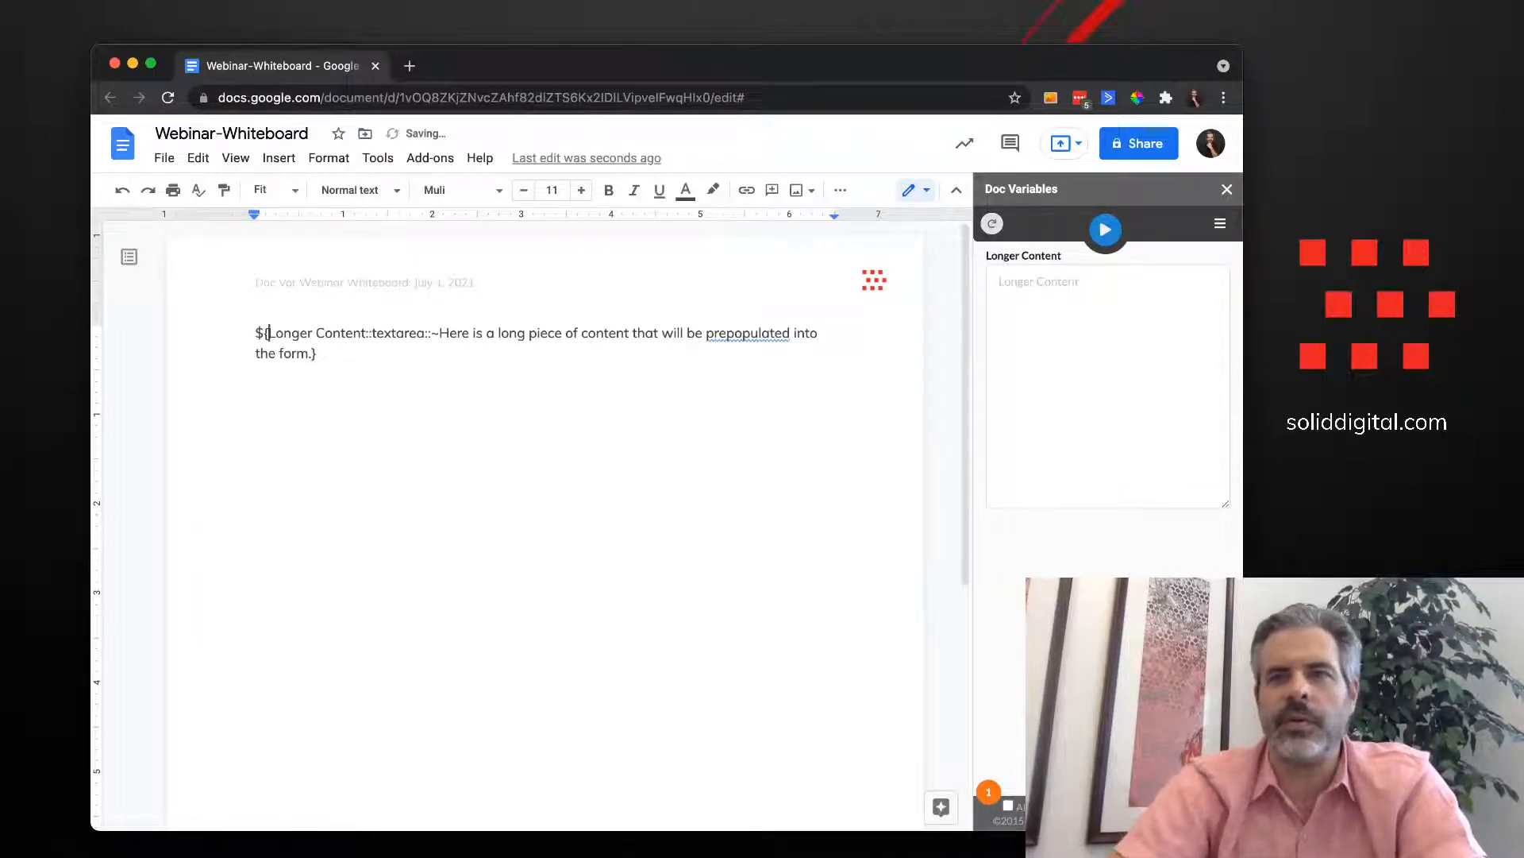
Make the Longer Content variable required with an asterisk before its name, and refresh the Doc Variables form
type("*")
left_click(317, 353)
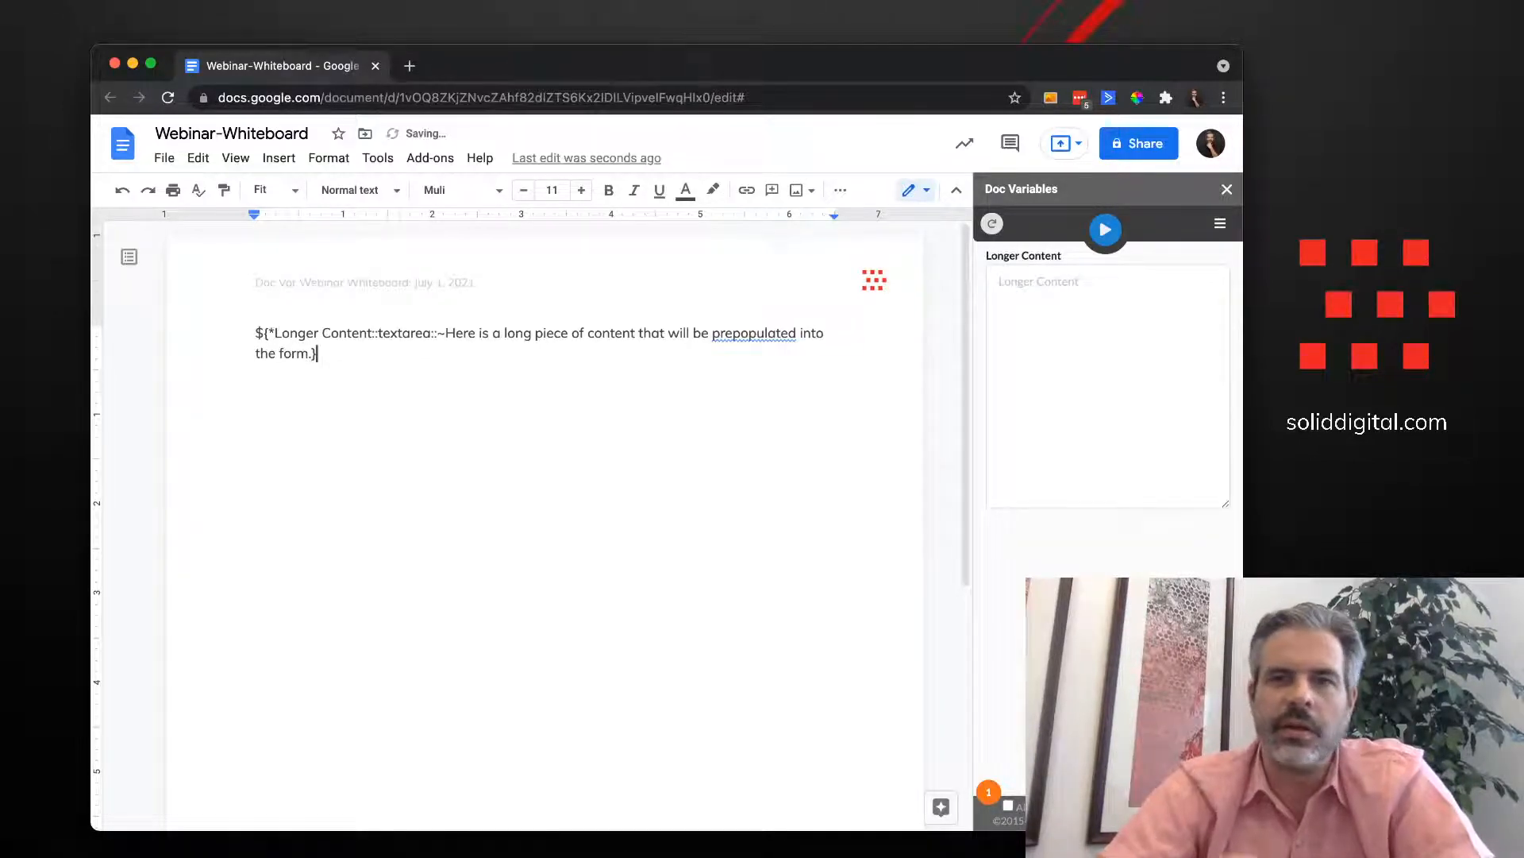
left_click(991, 224)
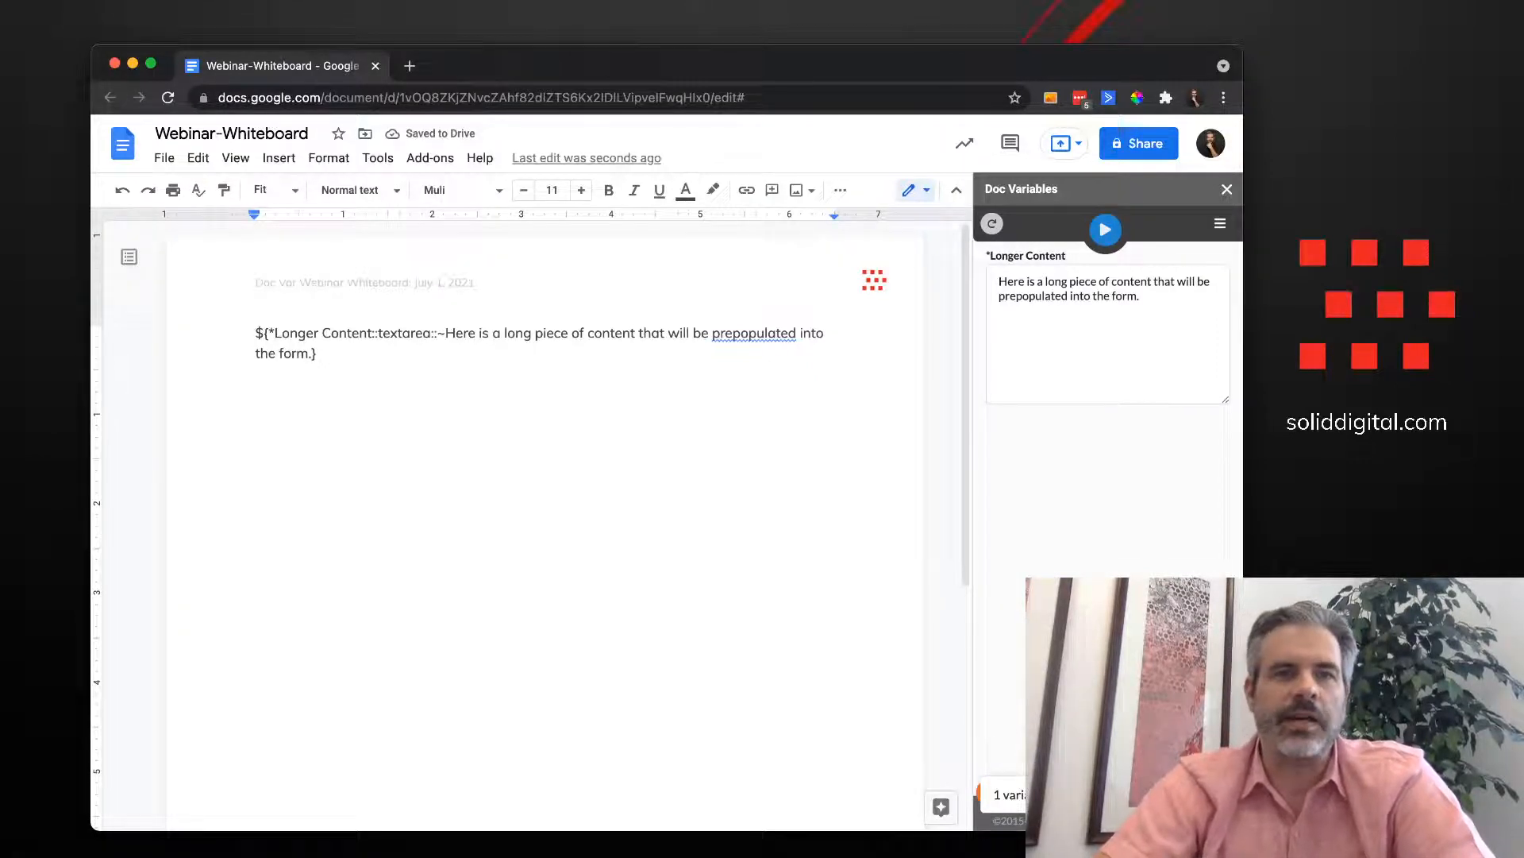
left_click(1141, 297)
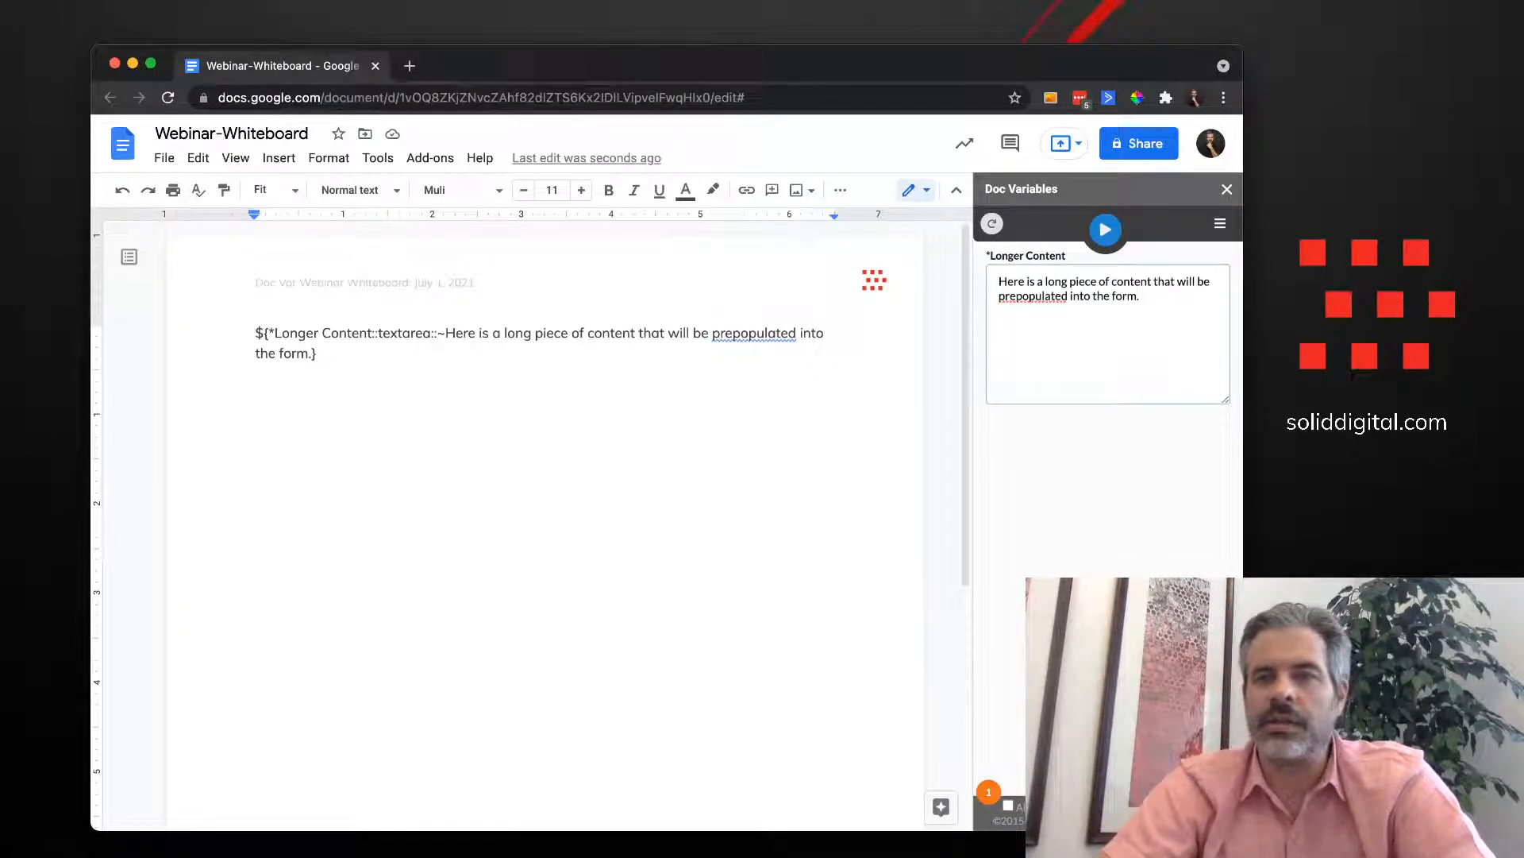
Hyphenate "prepopulated" as "pre-populated" in the variable's default text
left_click(317, 354)
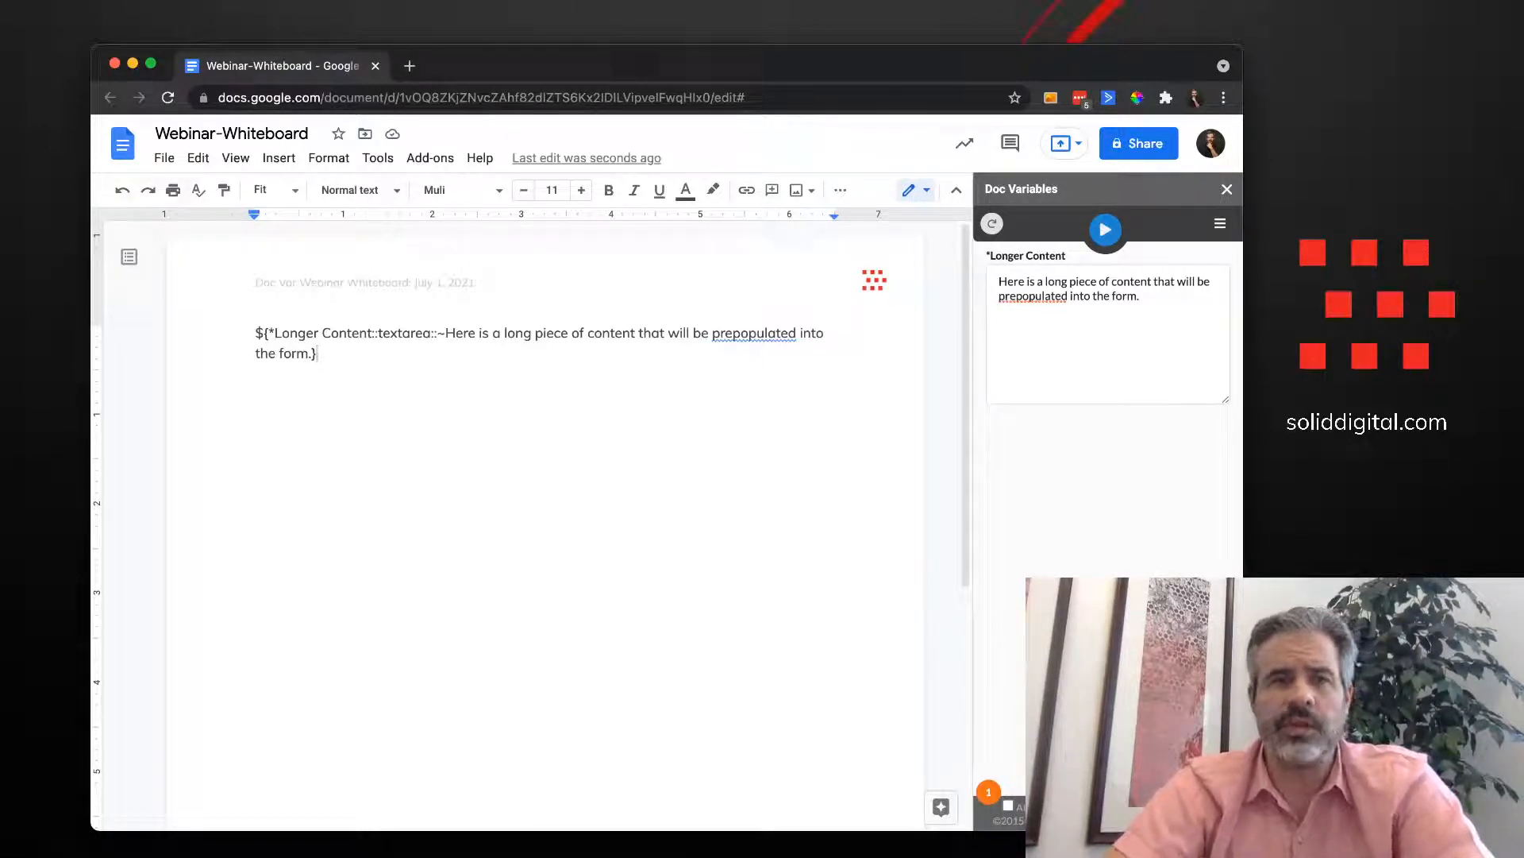
left_click(734, 334)
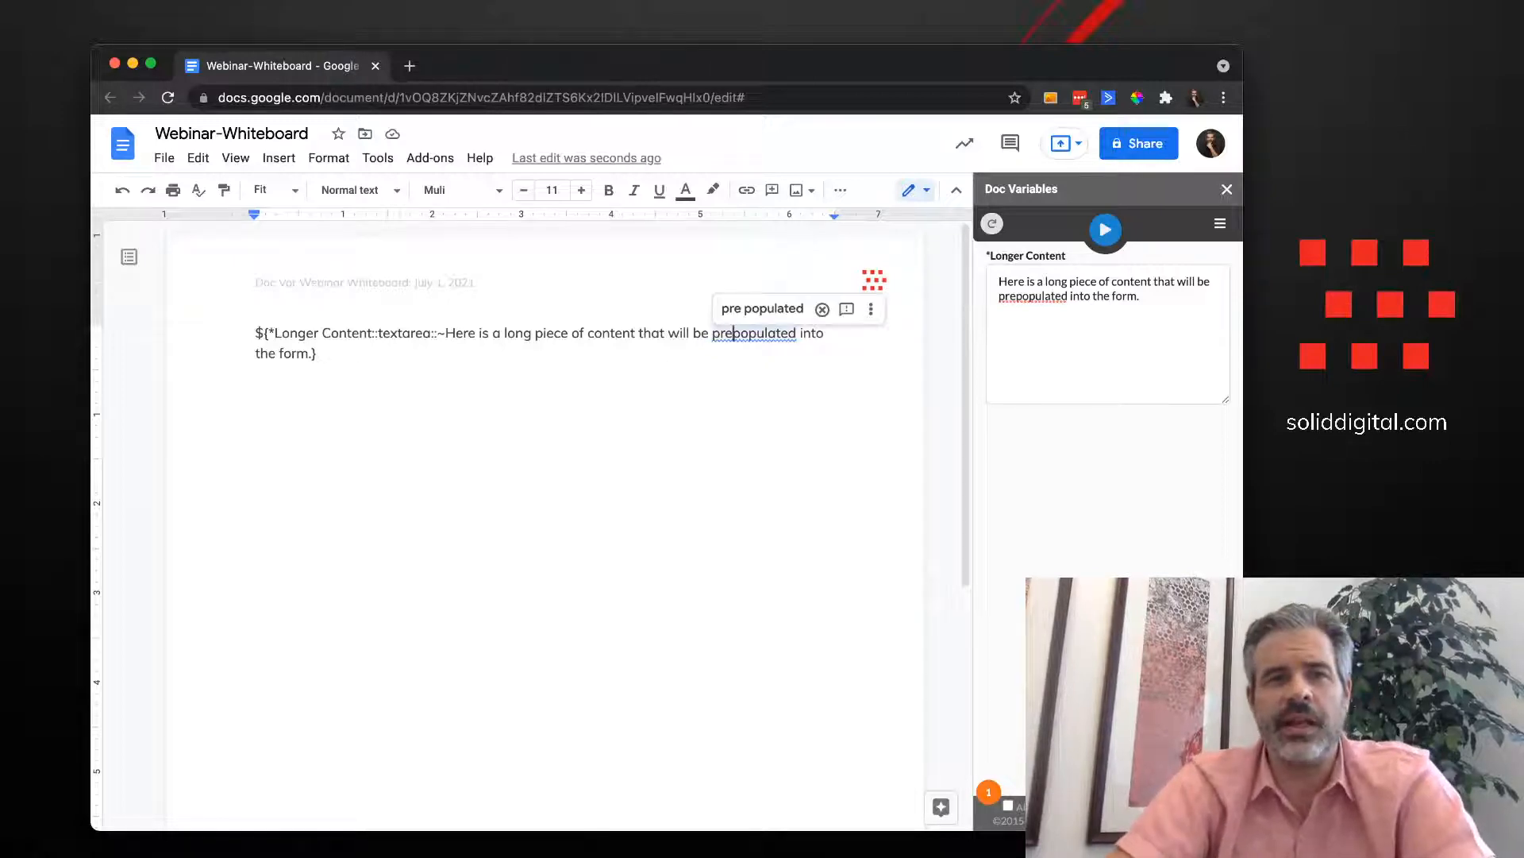
type("-")
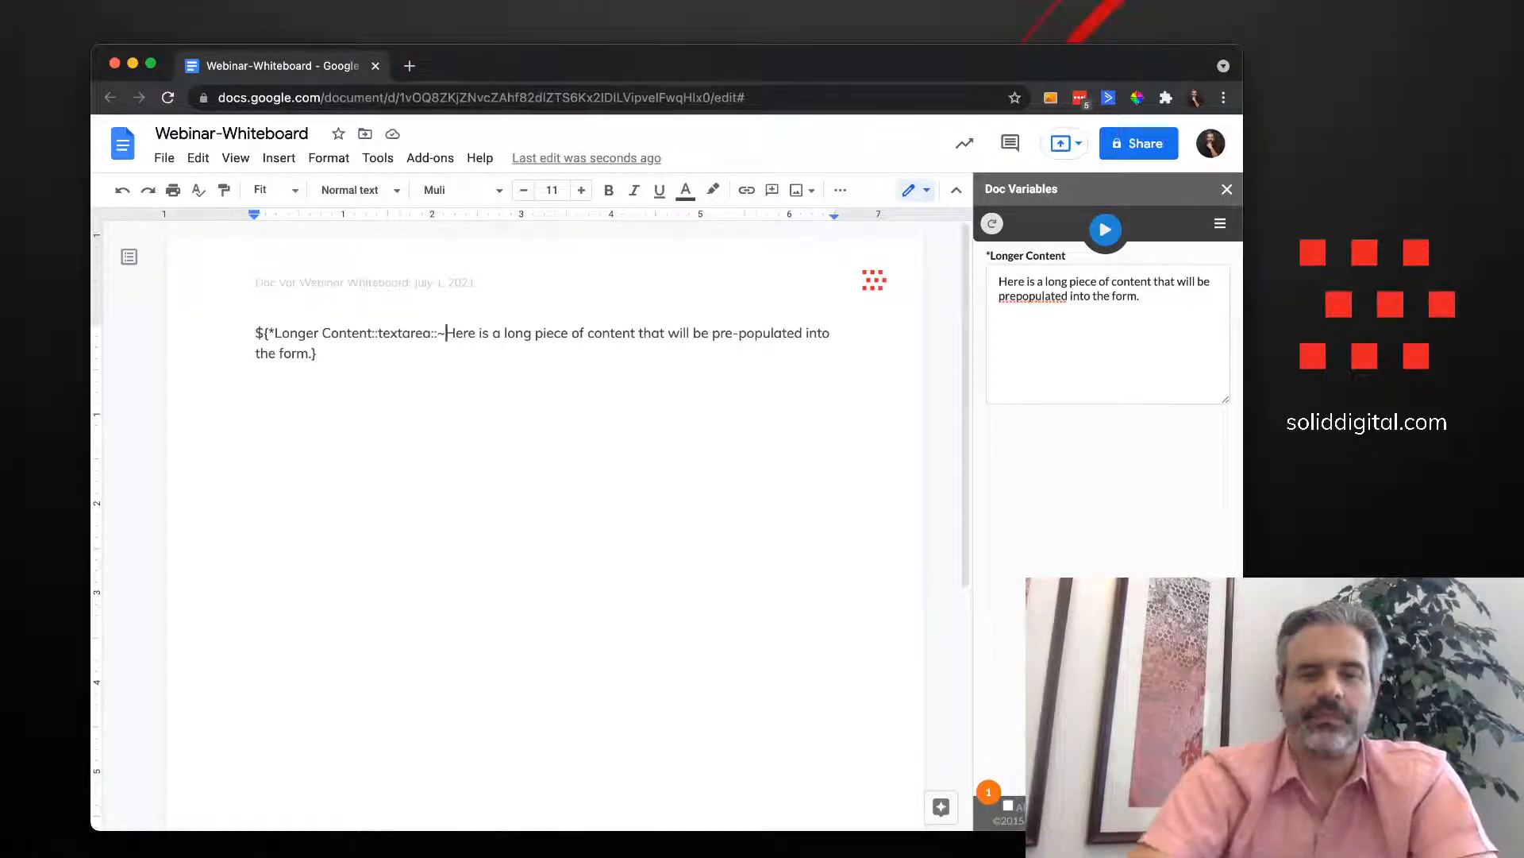
Replace the Longer Content variable's default text with "Make sure you use the client full brand name here."
left_click_drag(445, 333, 308, 353)
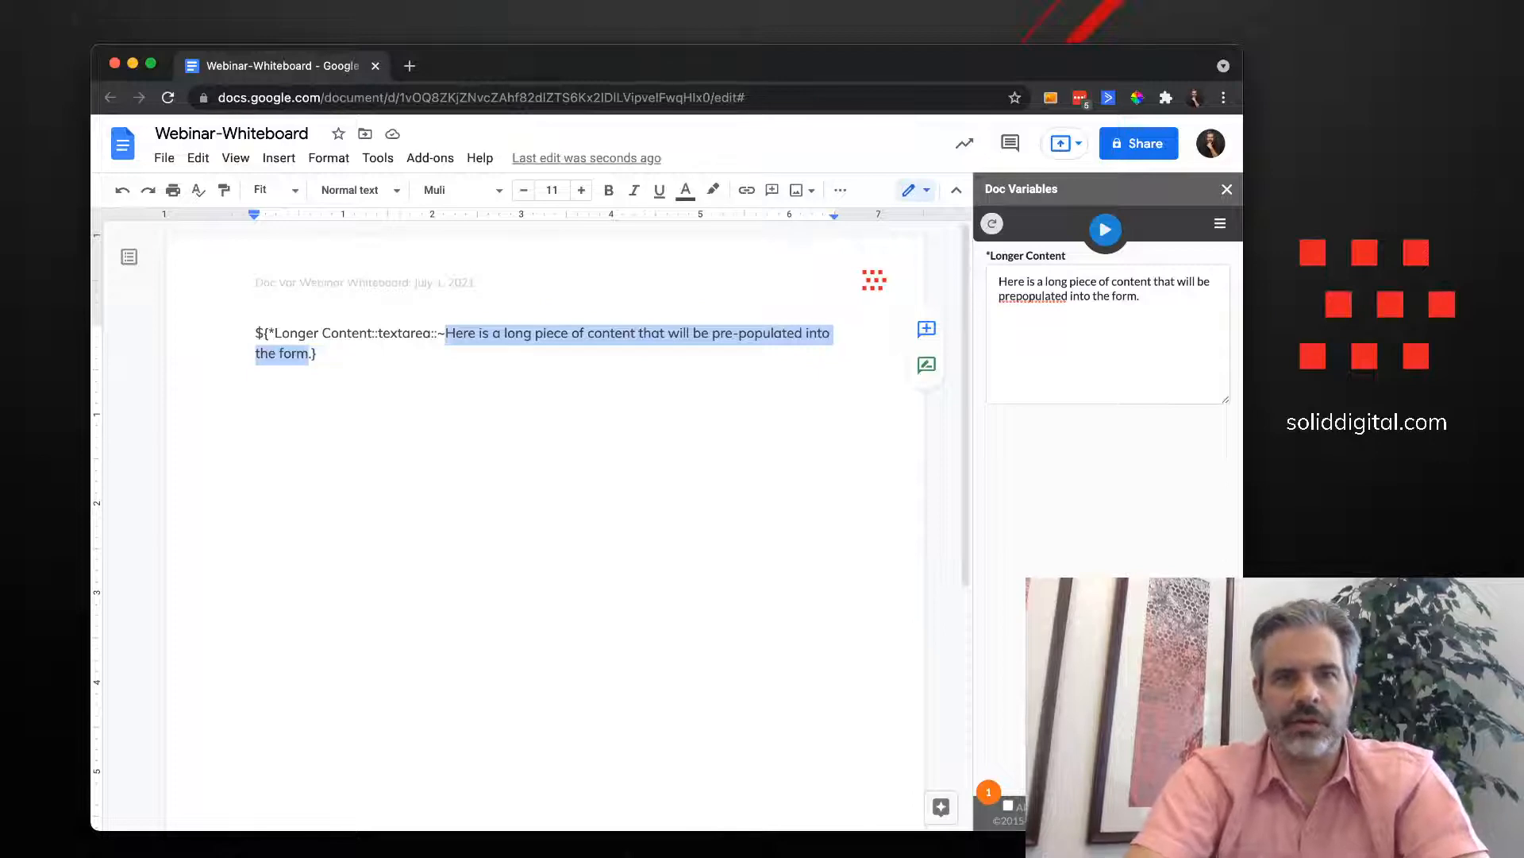
type("Make sure you use")
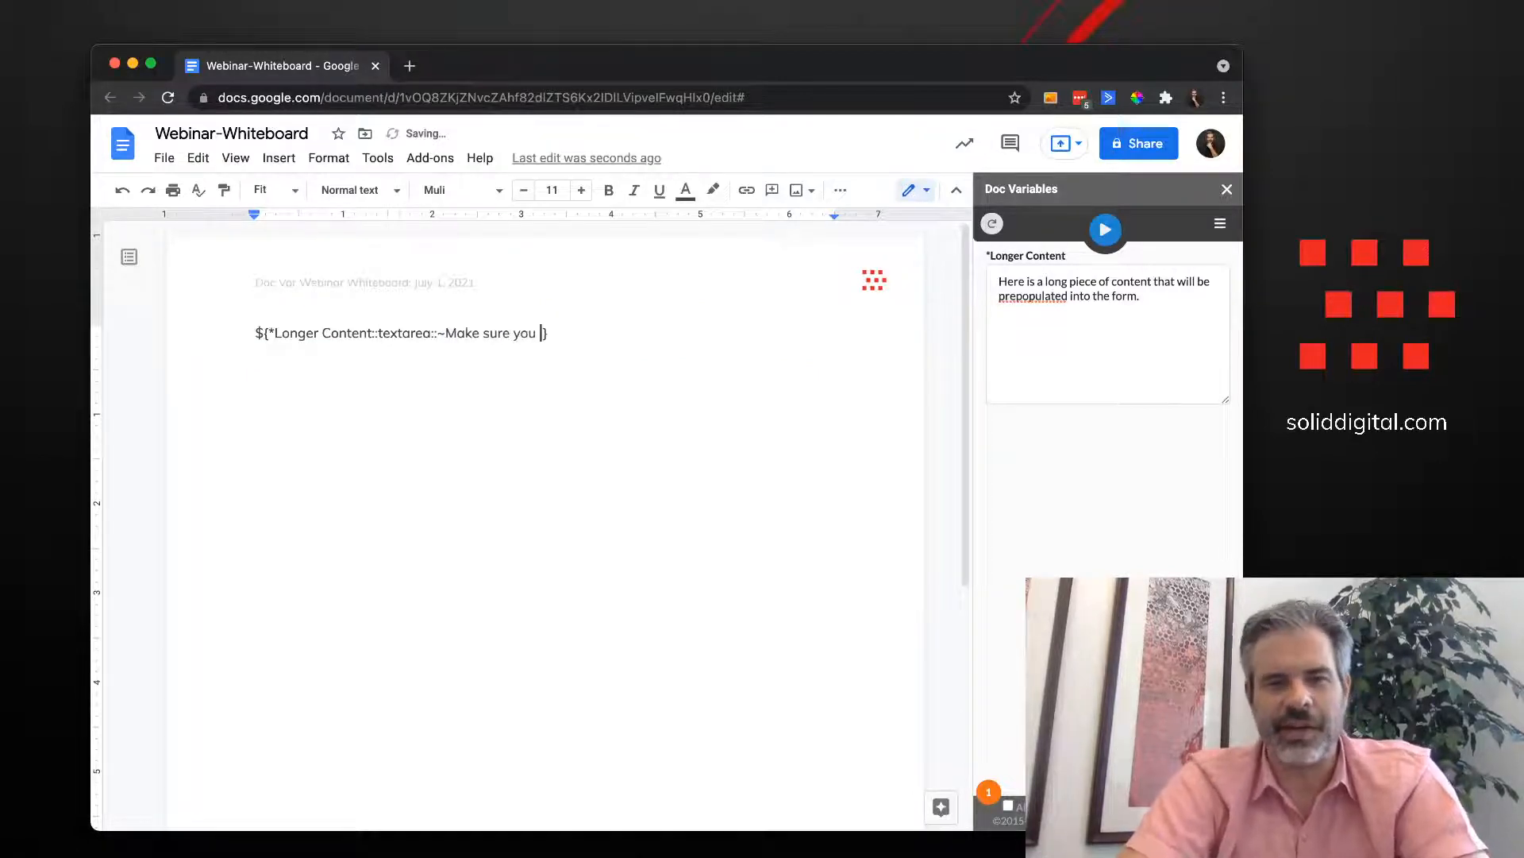
type(" the ")
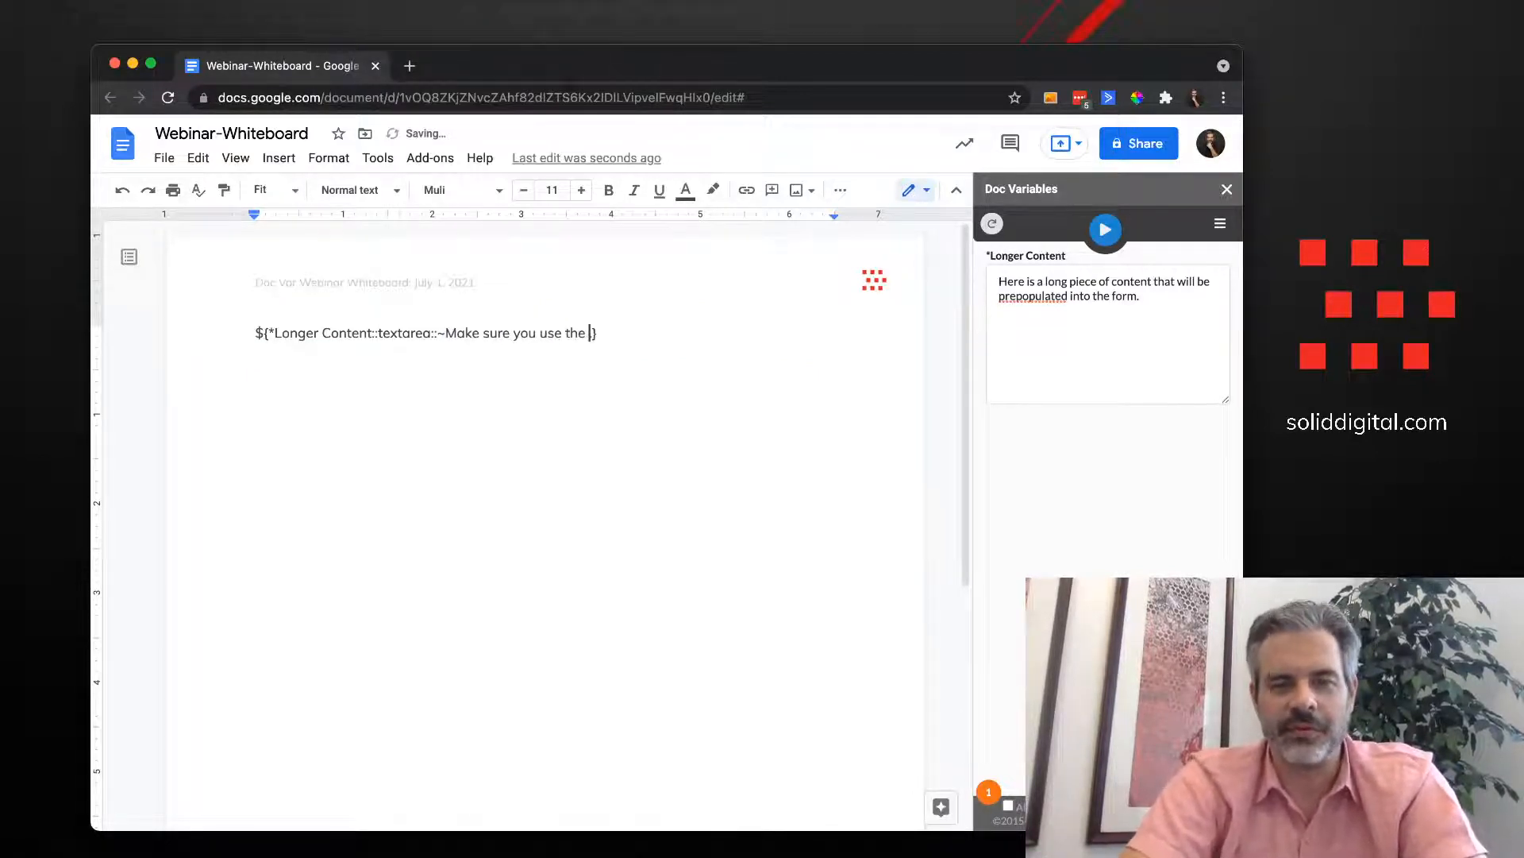
type("client ")
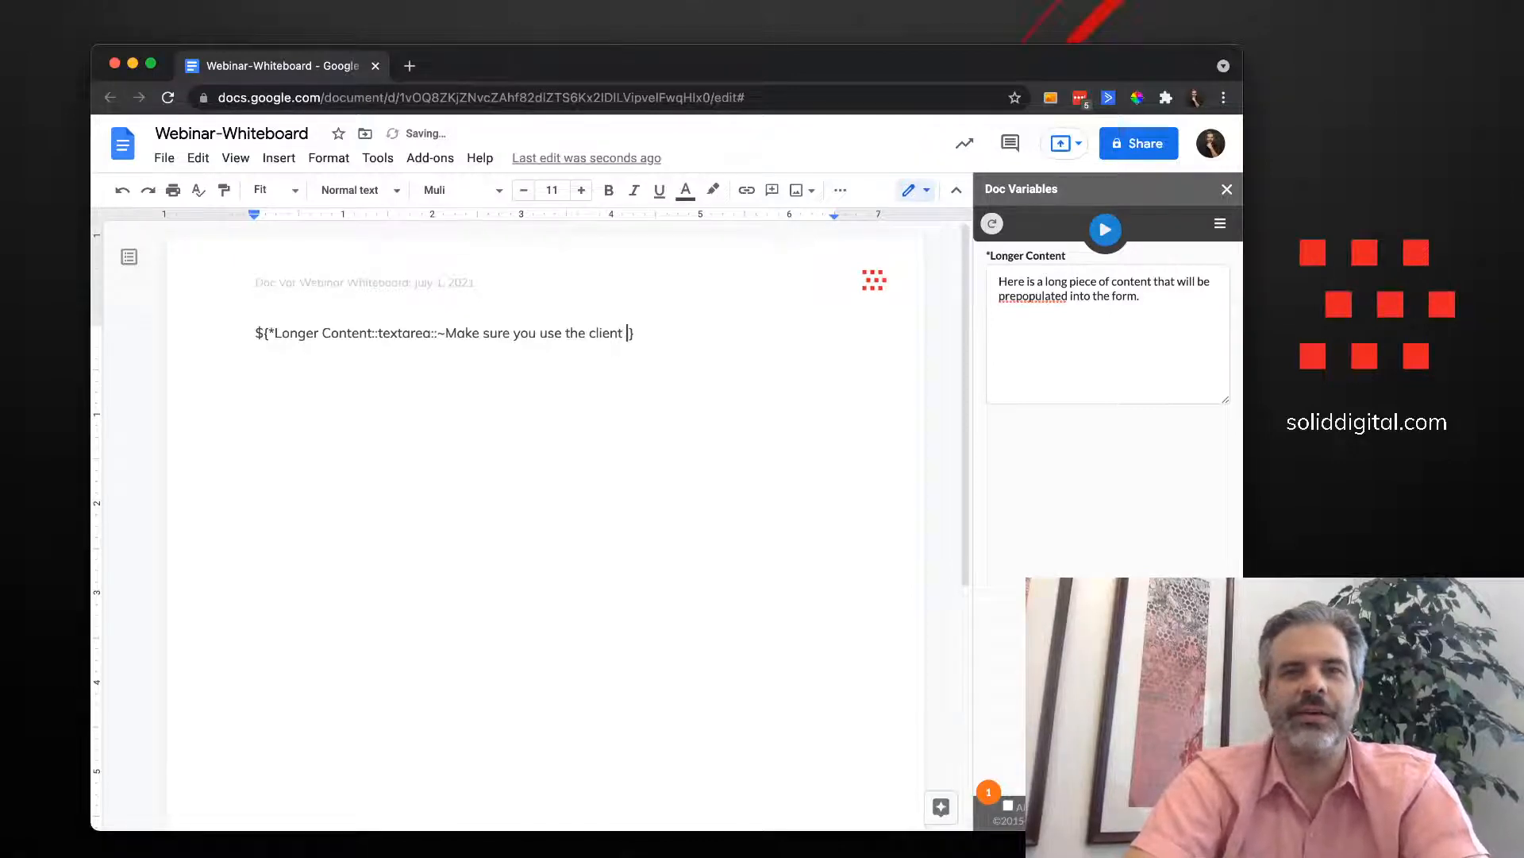
type("full brand name ")
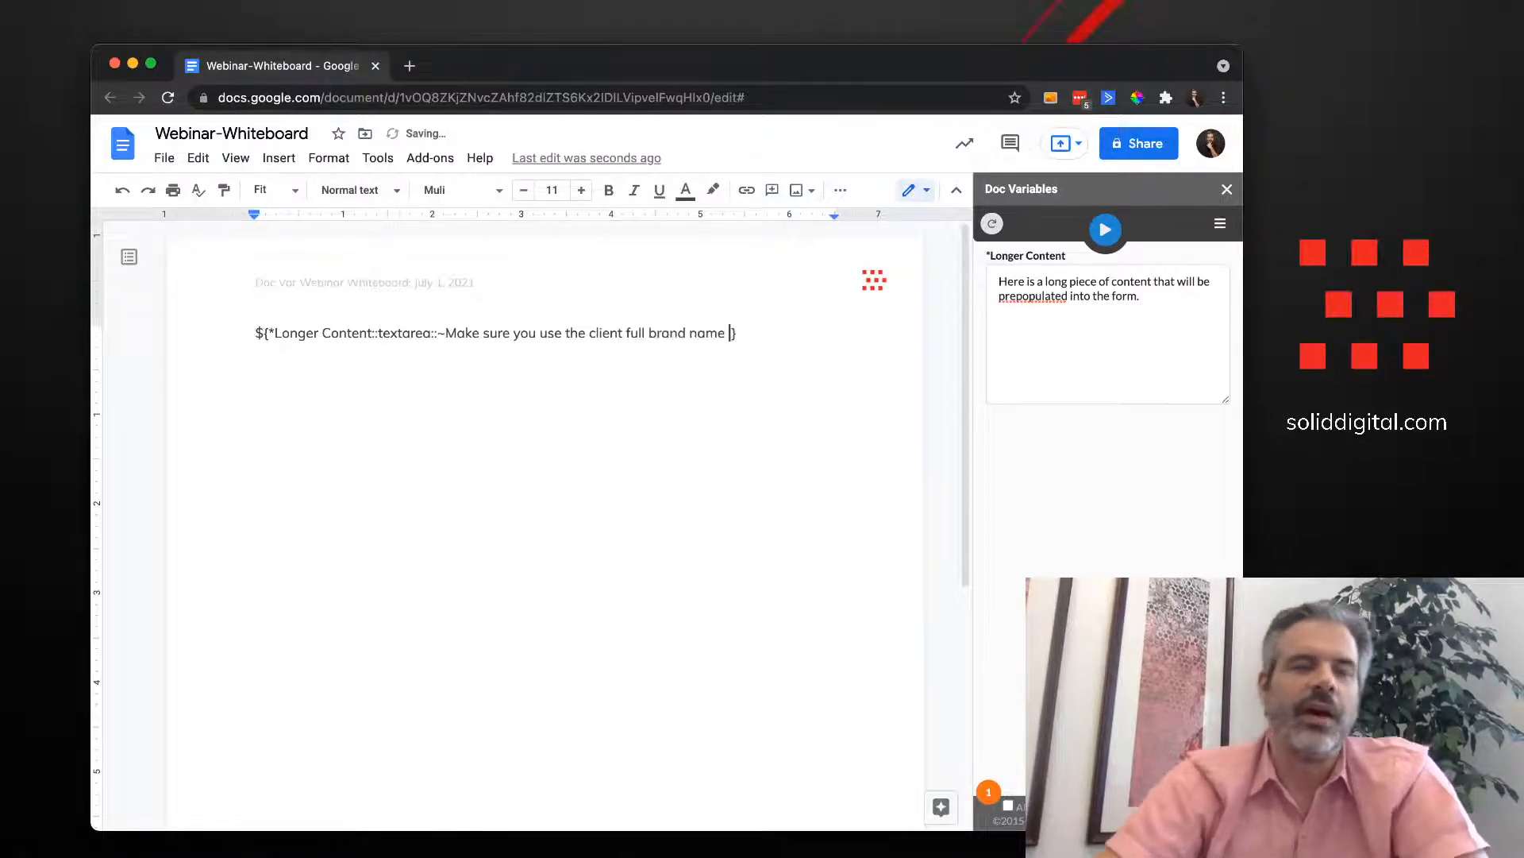
type("here..")
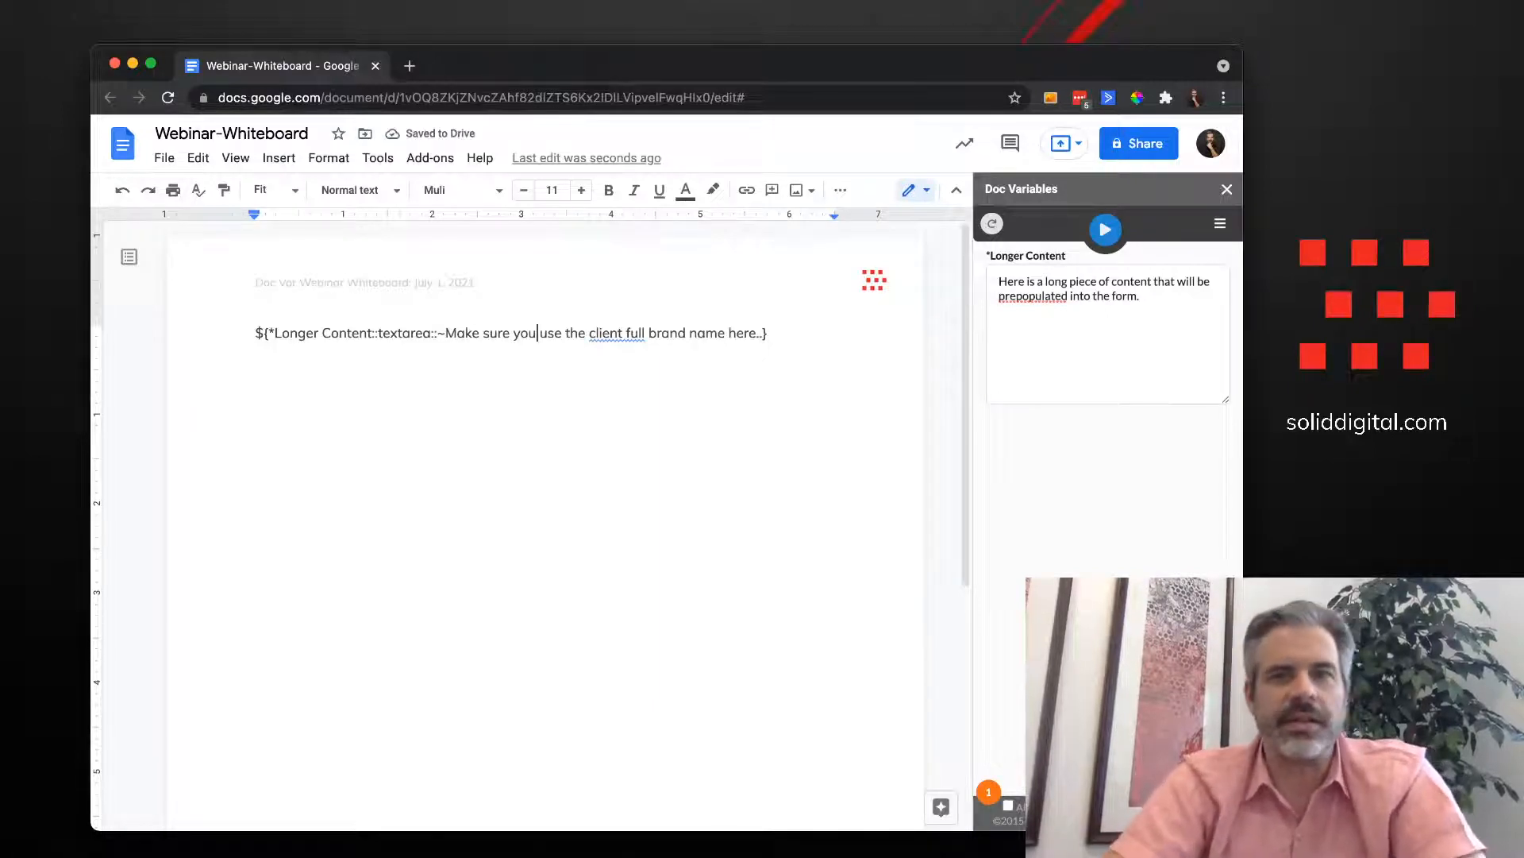
key("BackSpace")
key("BackSpace")
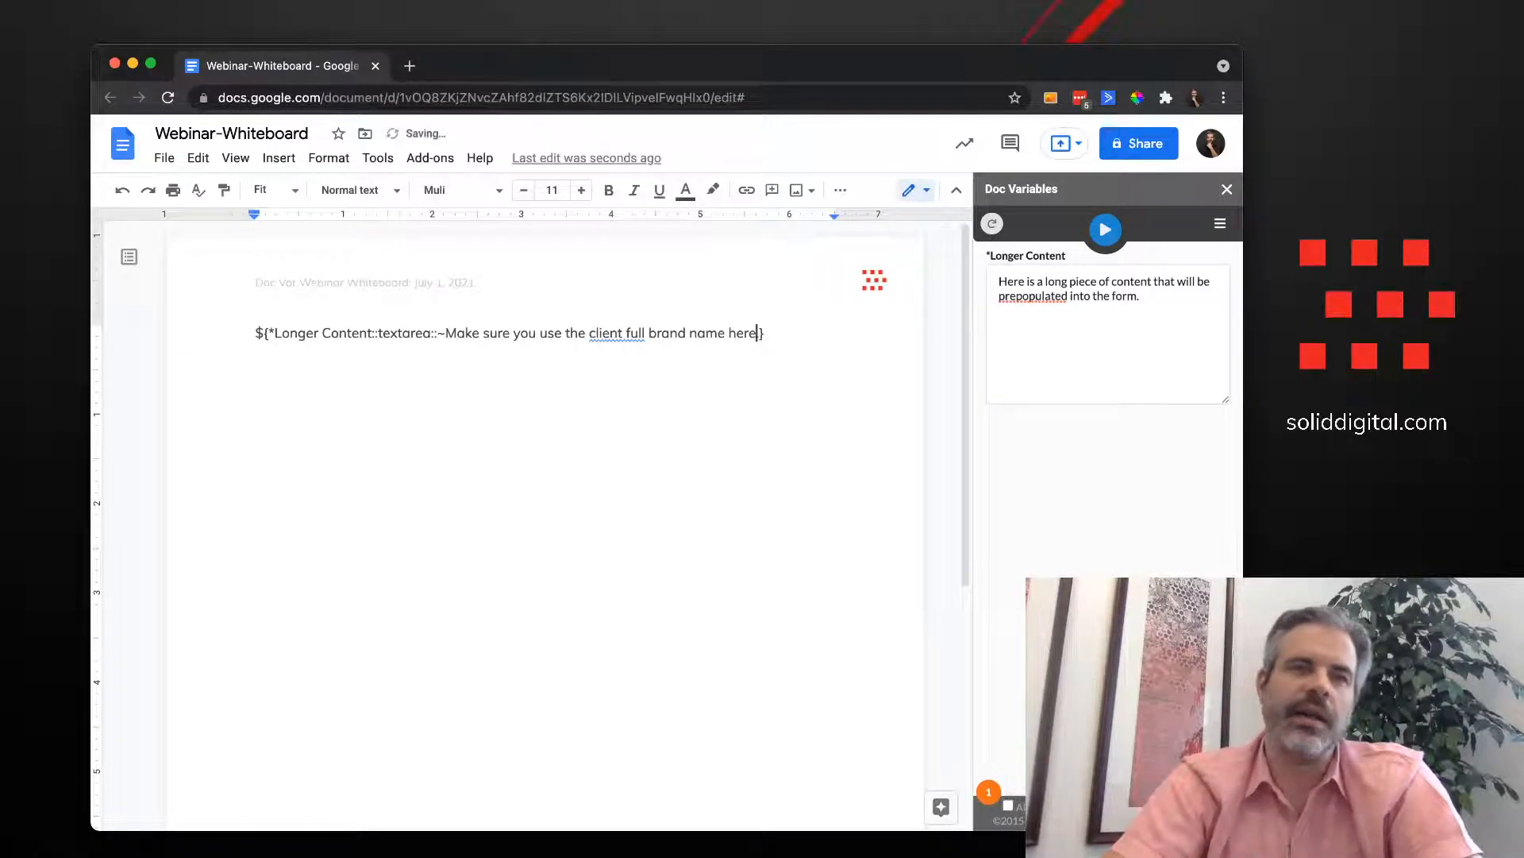
type(".")
key("End")
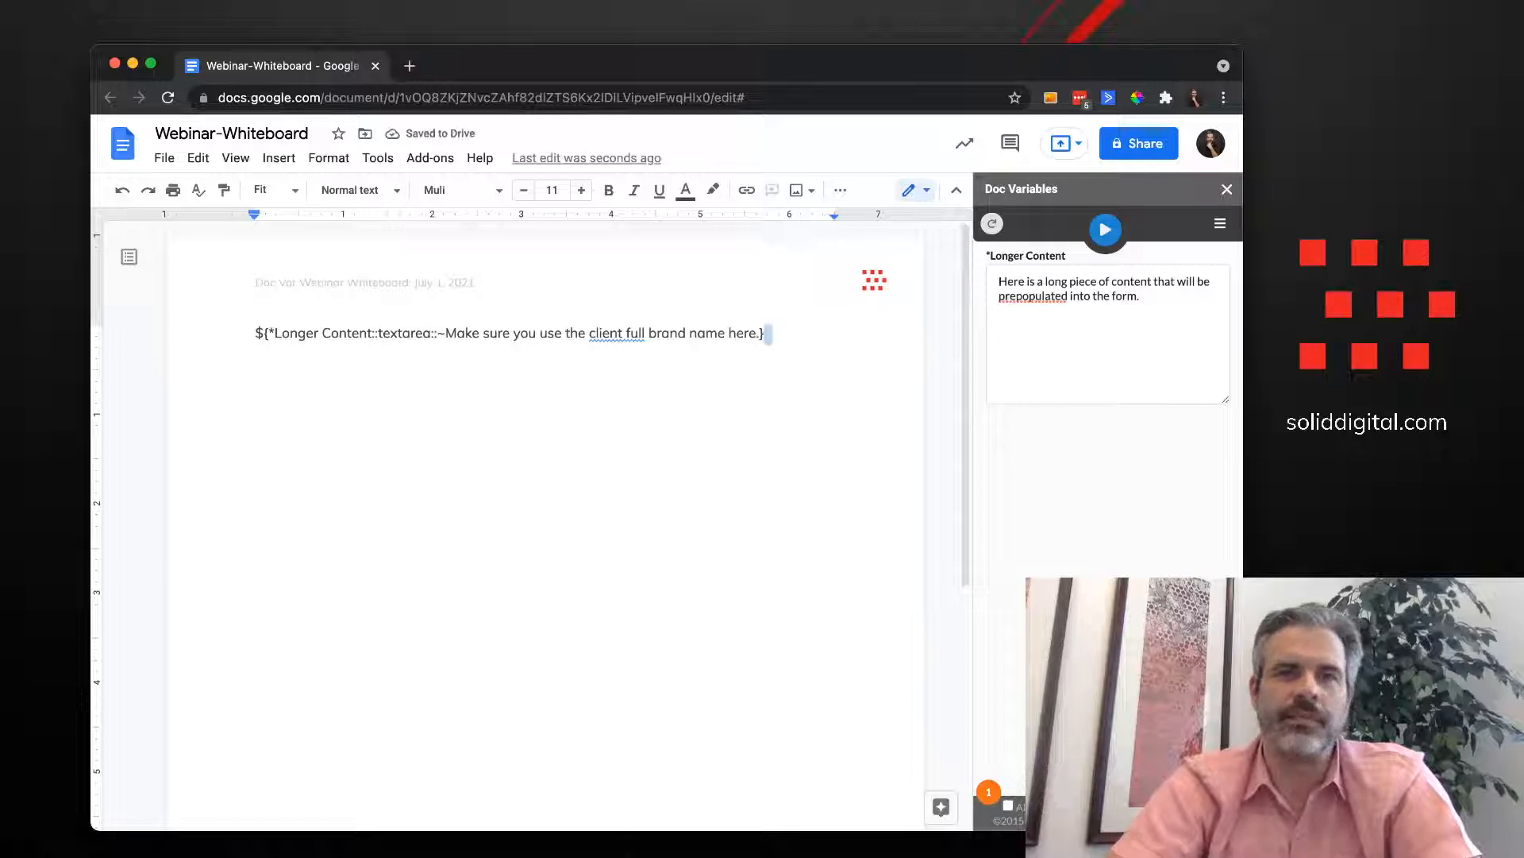
left_click_drag(764, 333, 299, 334)
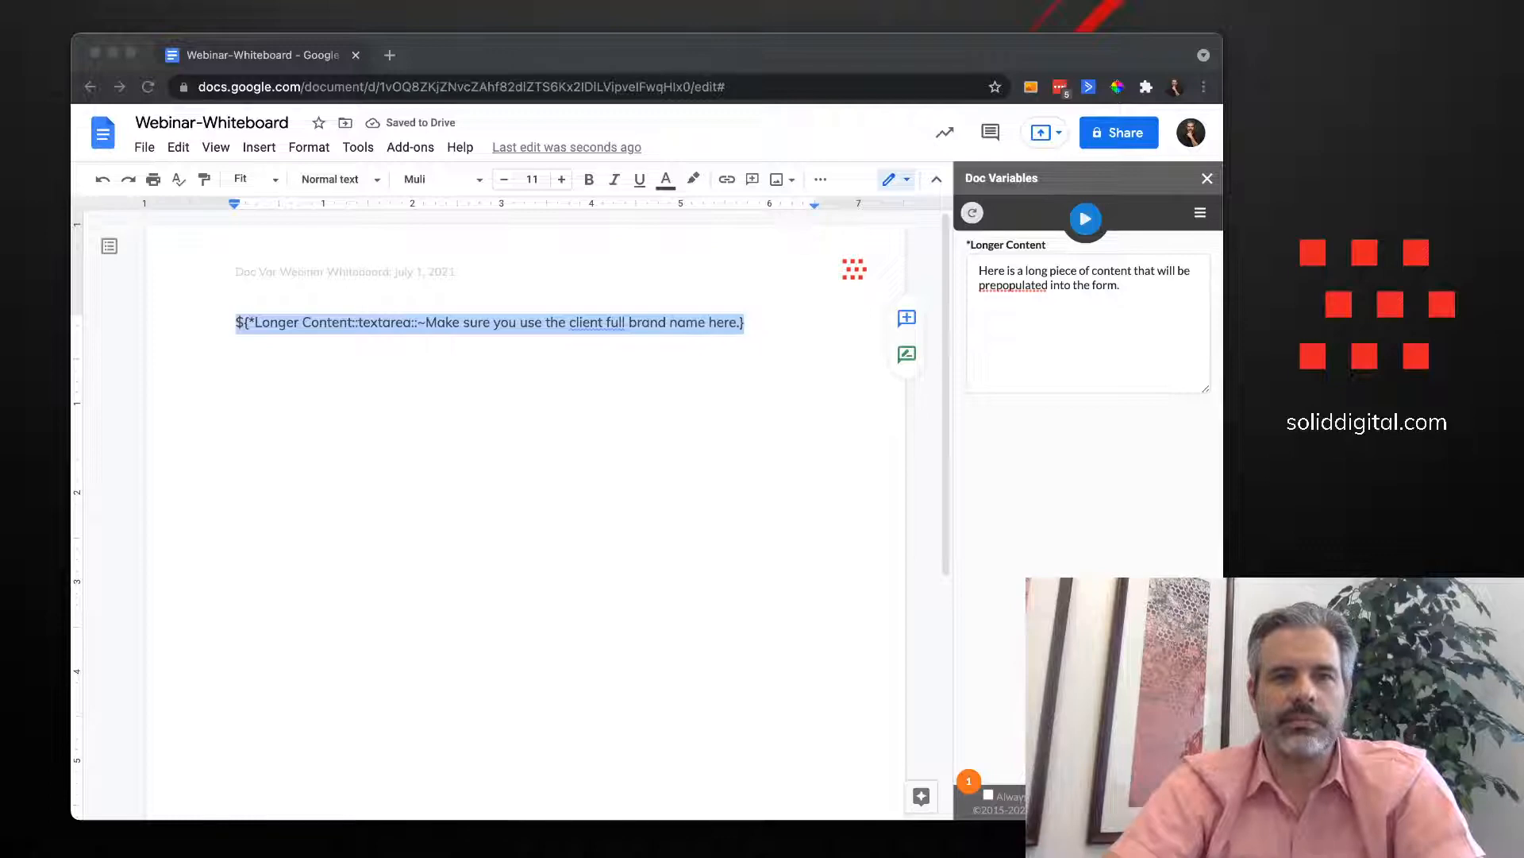
left_click(745, 322)
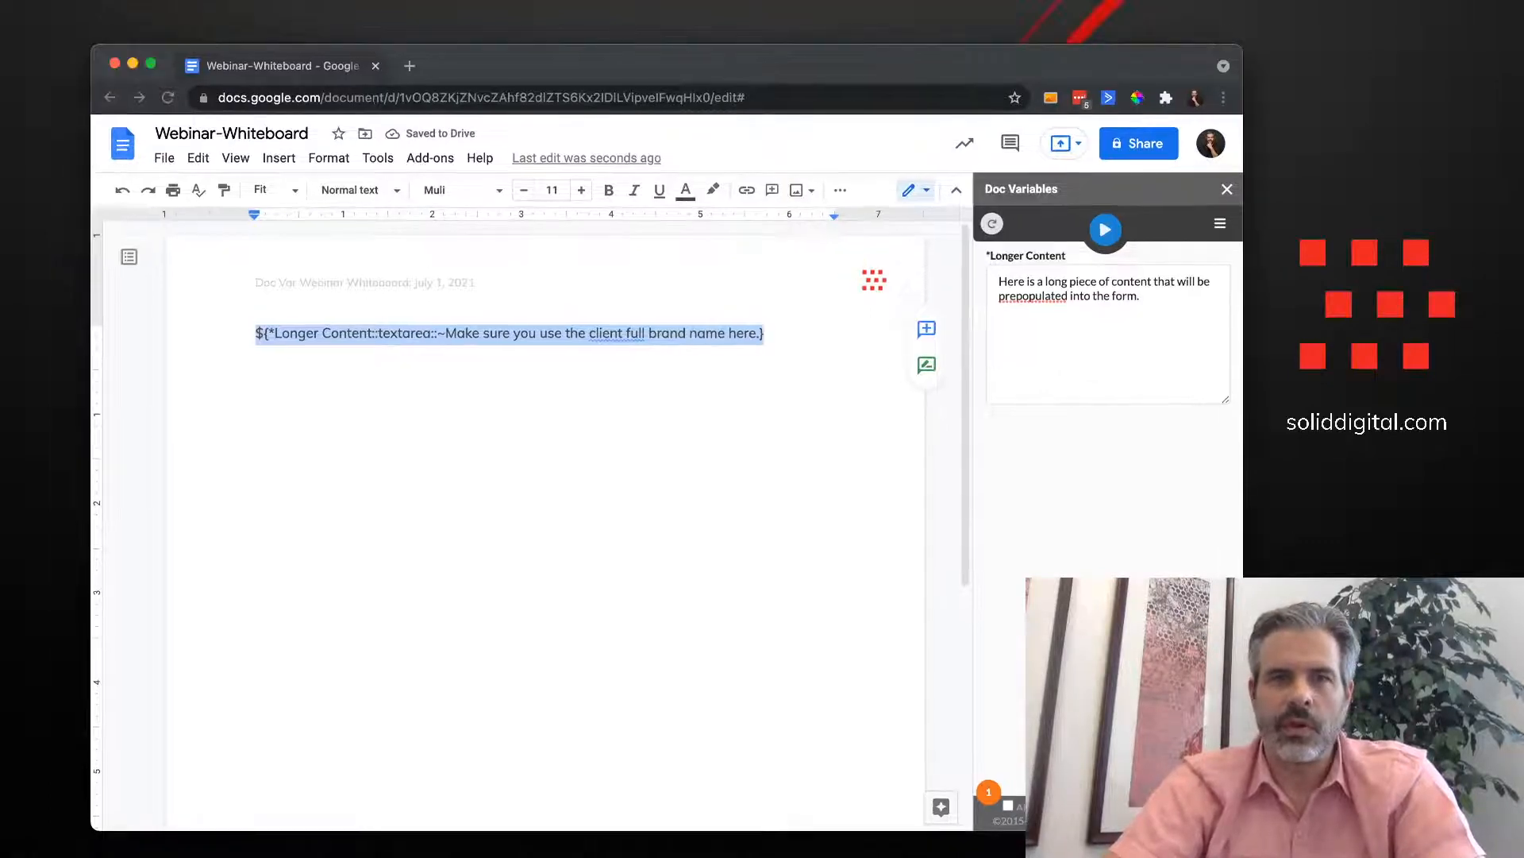
left_click(745, 322)
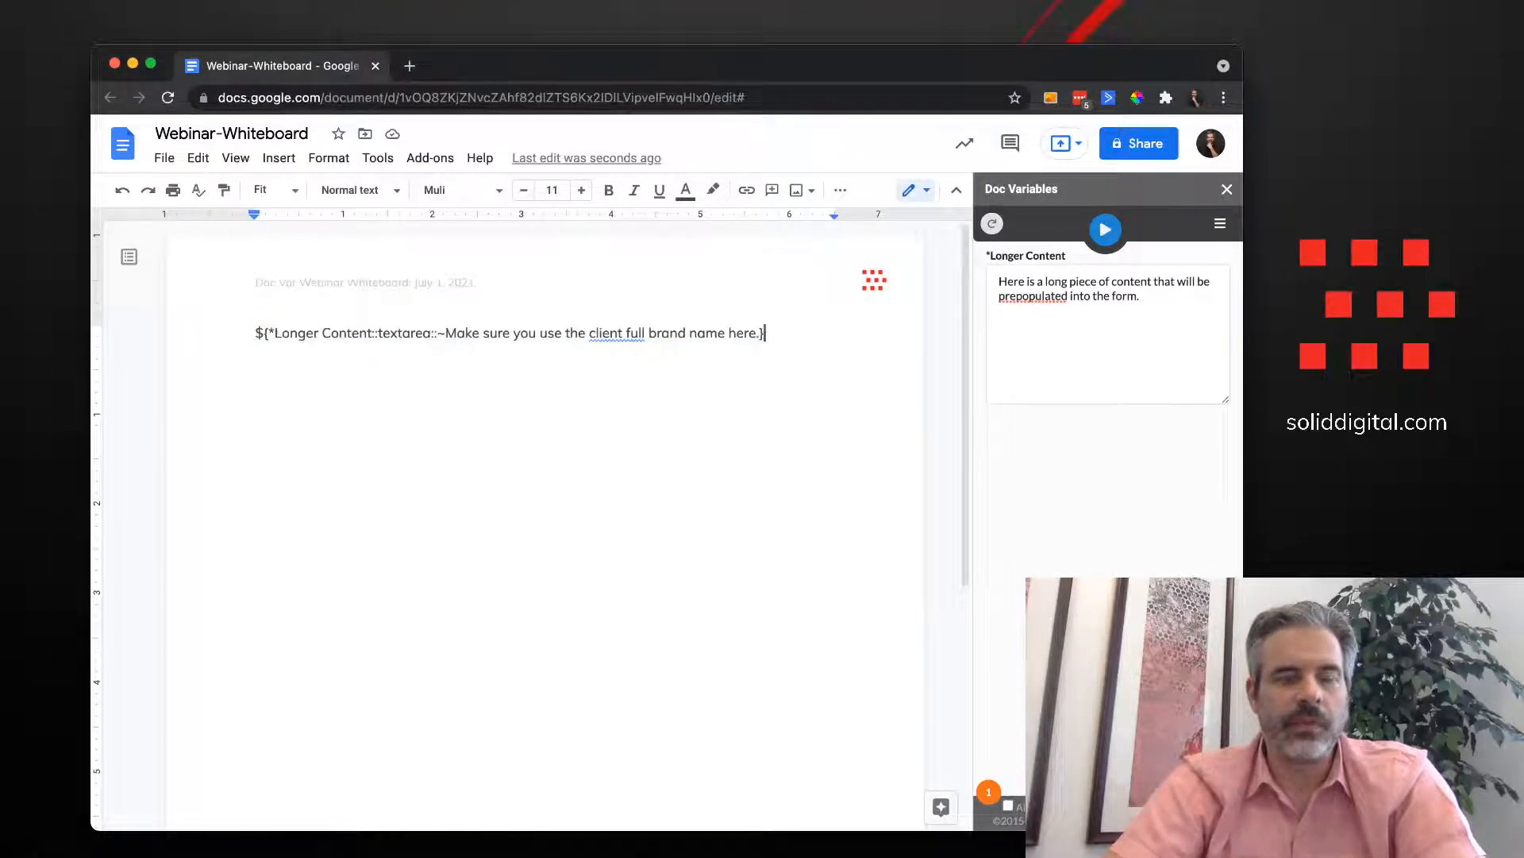
Delete everything between the braces of the Longer Content variable, leaving only ${} in the document
left_click_drag(760, 334, 458, 334)
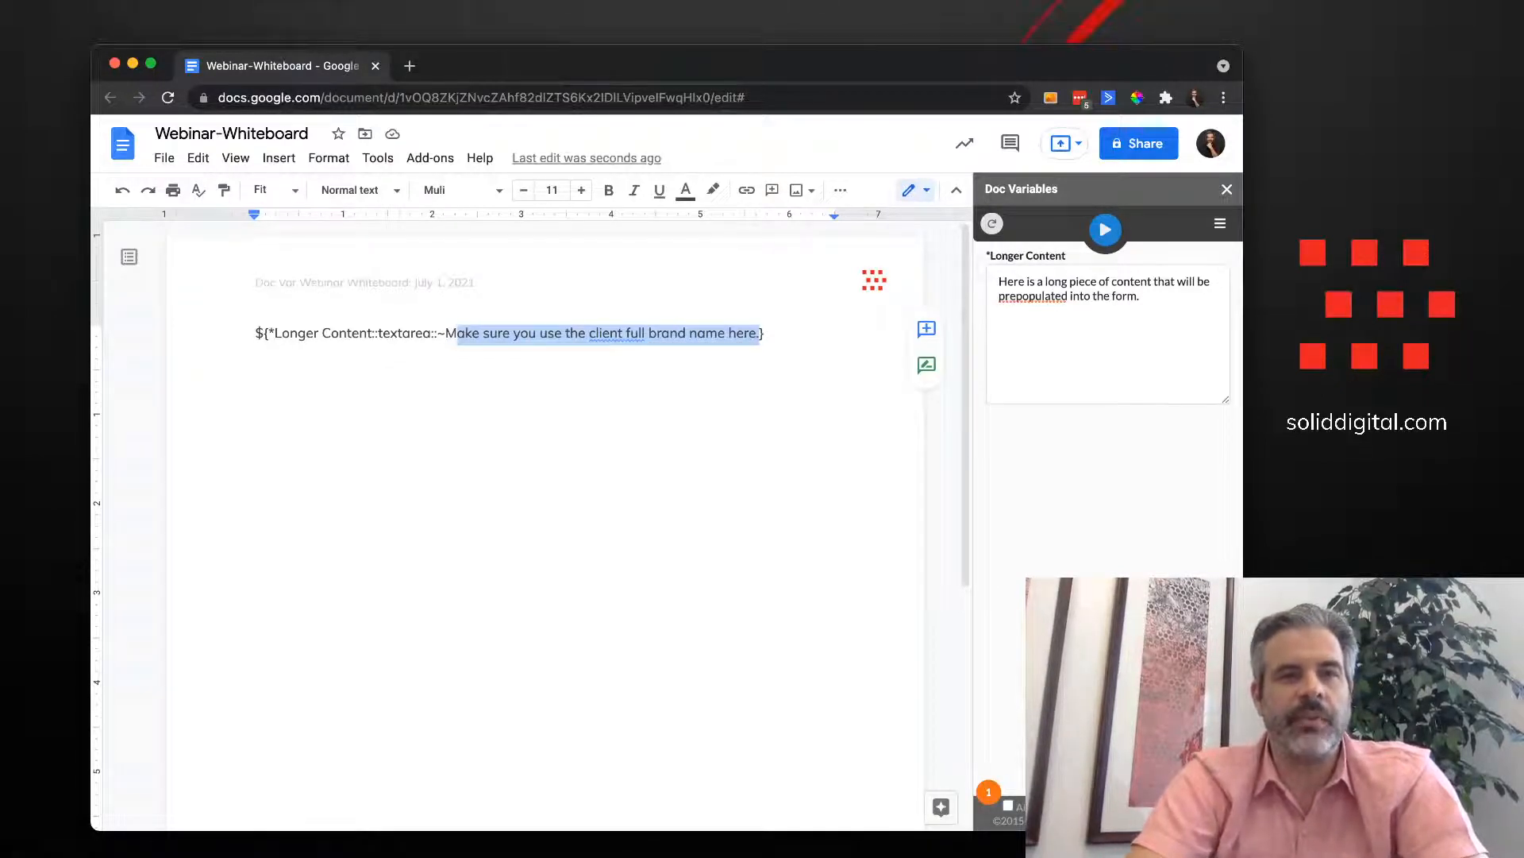
key("BackSpace")
key("BackSpace")
key("BackSpace")
key("BackSpace")
key("BackSpace")
key("BackSpace")
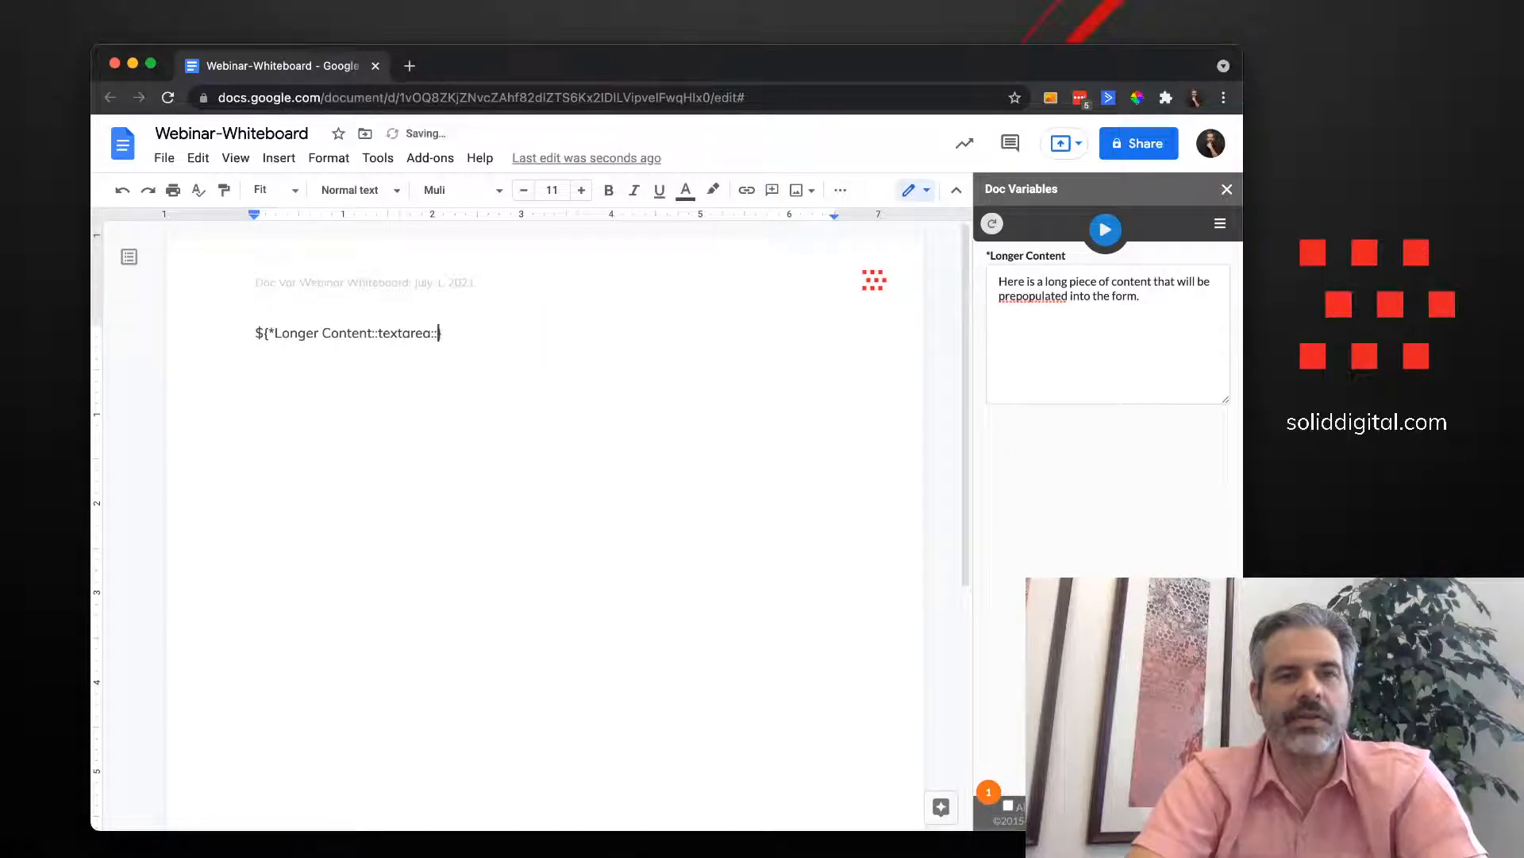
key("BackSpace")
key("BackSpace")
key("BackSpace")
key("BackSpace")
key("BackSpace")
key("BackSpace")
key("BackSpace")
key("BackSpace")
key("BackSpace")
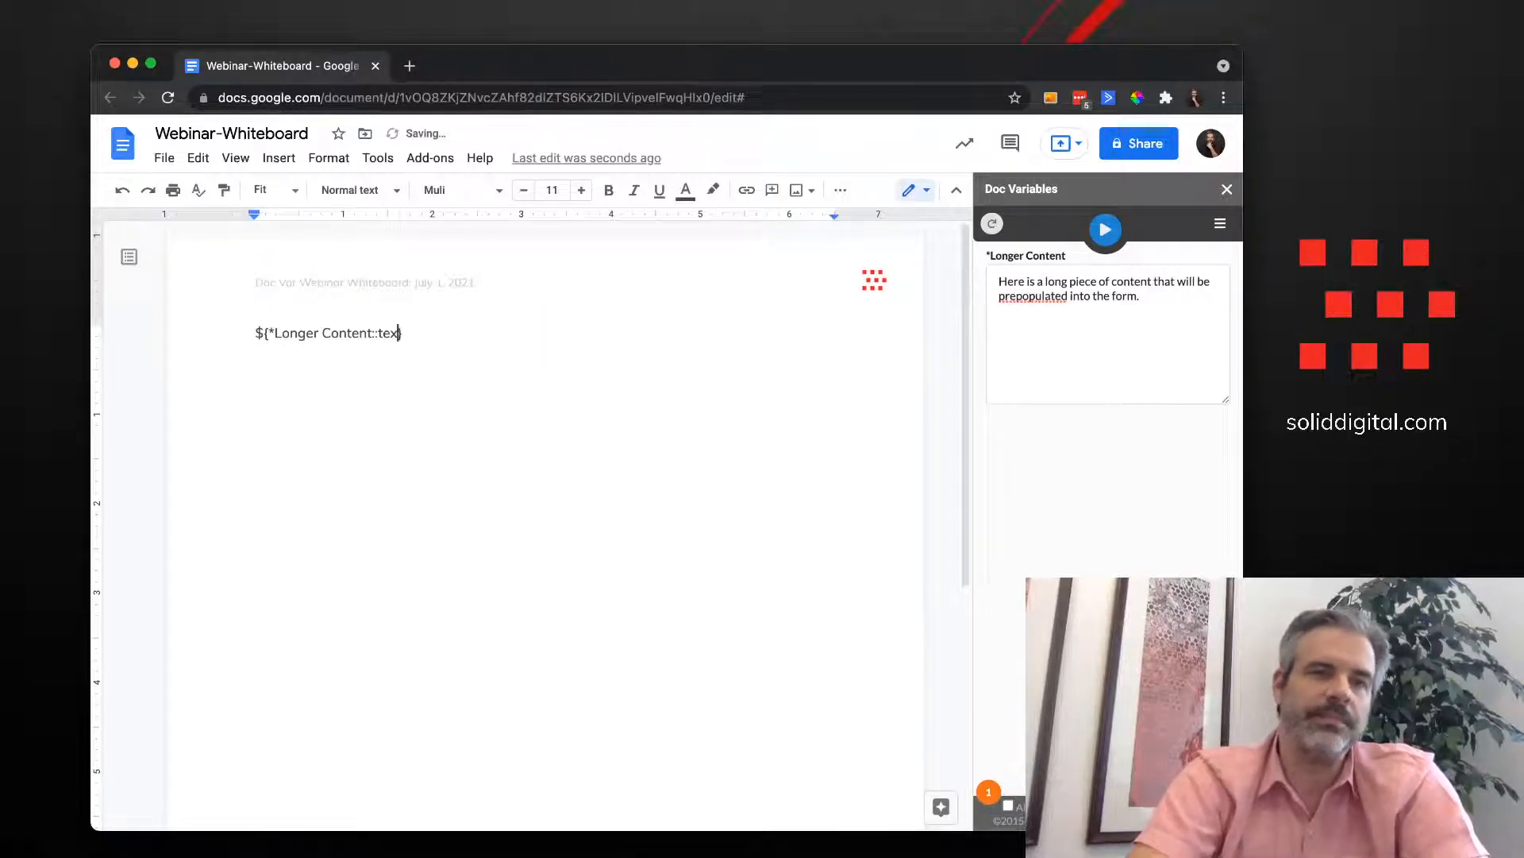
key("BackSpace")
key("BackSpace")
key("BackSpace")
key("BackSpace")
key("BackSpace")
key("BackSpace")
key("BackSpace")
key("BackSpace")
key("BackSpace")
key("BackSpace")
key("BackSpace")
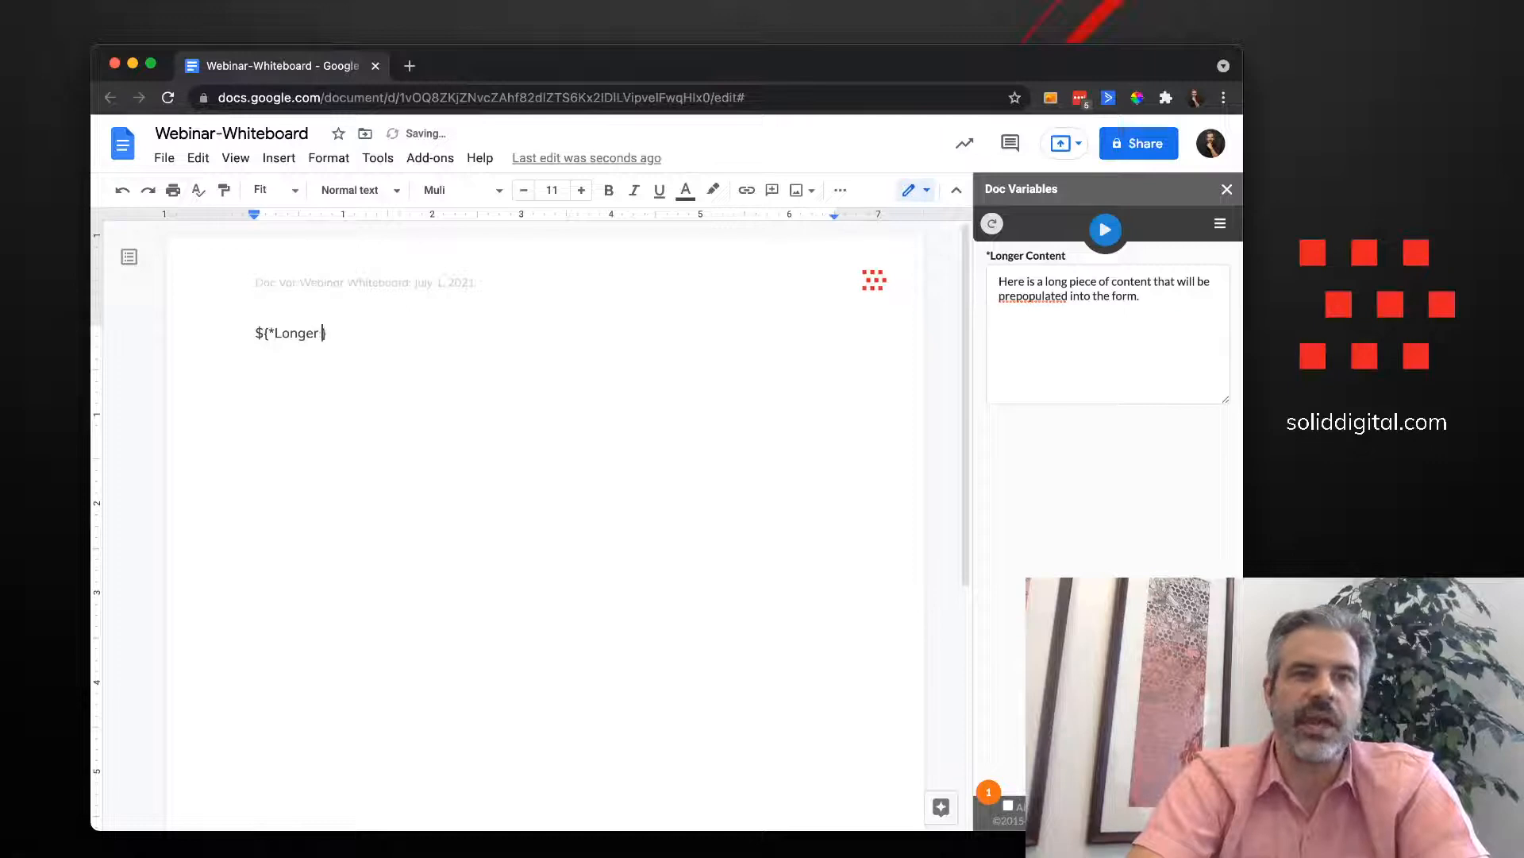
key("BackSpace")
key("BackSpace")
key("BackSpace")
key("BackSpace")
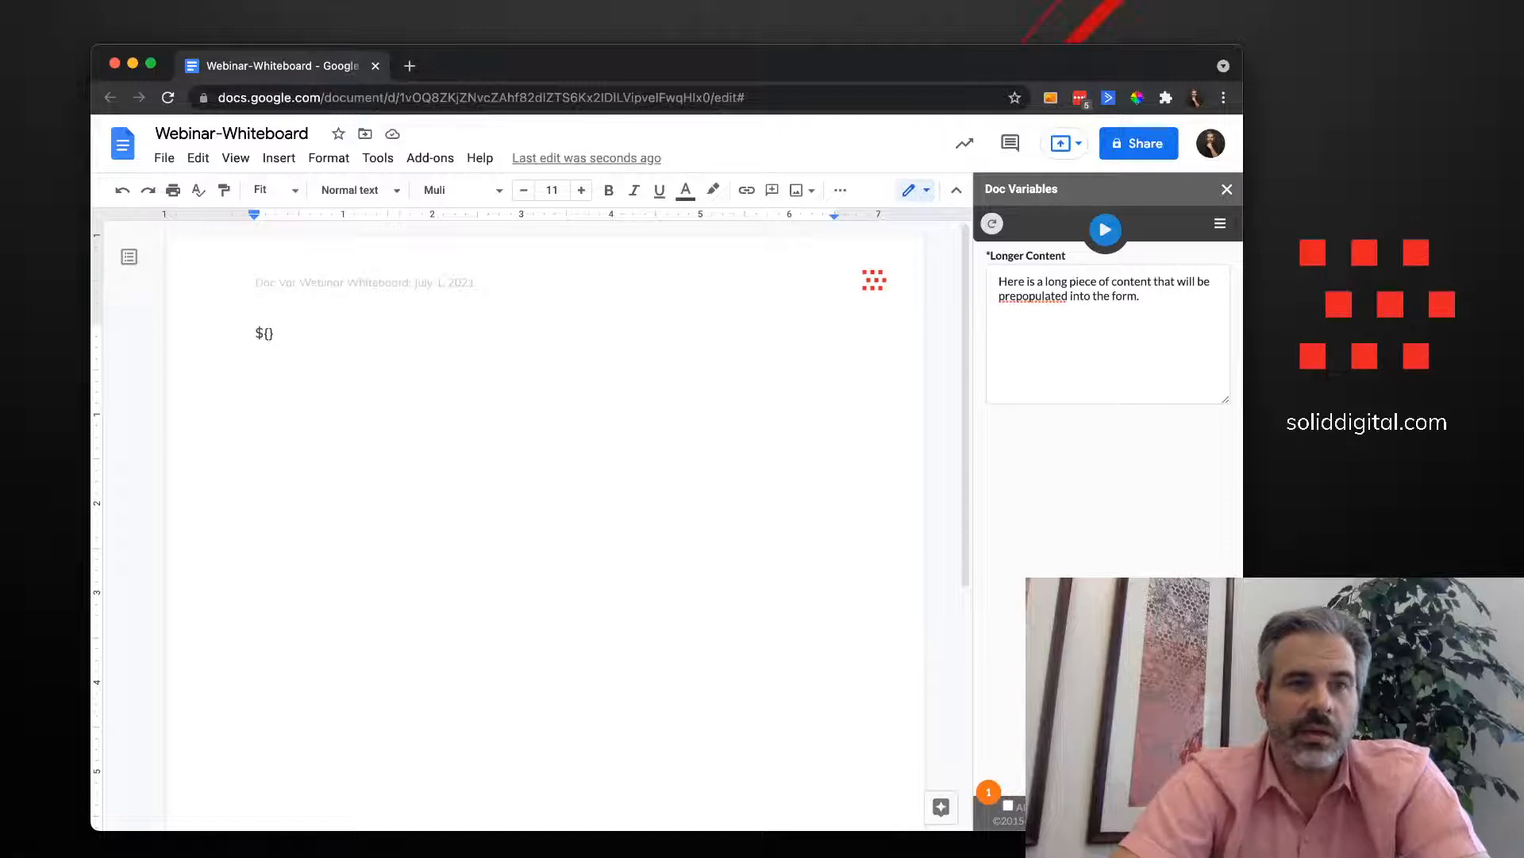
Fill the empty braces to make the dropdown variable ${Payment Terms::options::Net 15,Net 30, Net 45}
type("Payment Ter")
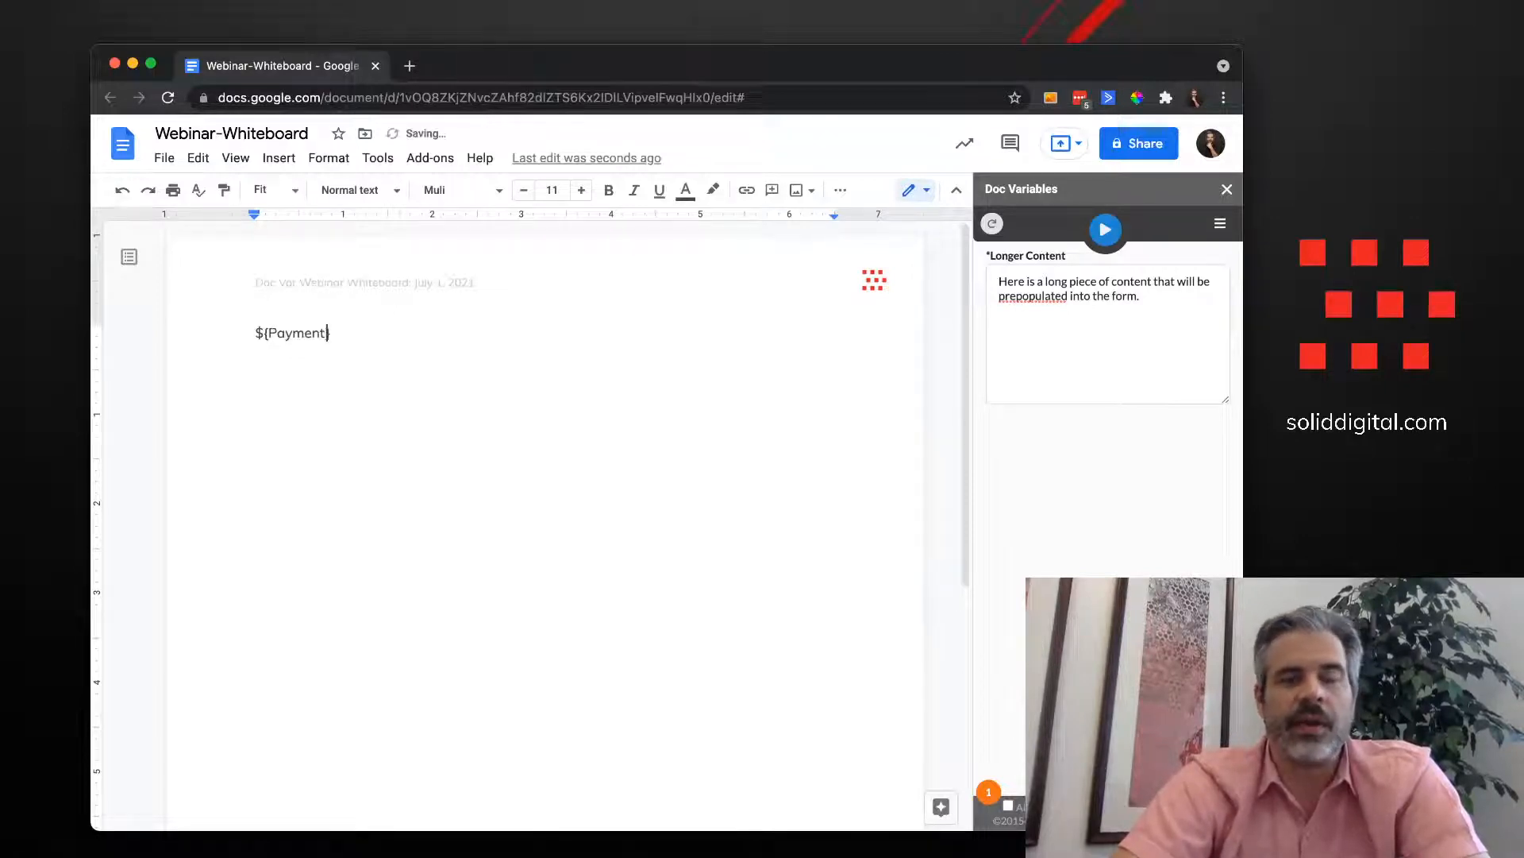
type("ms::")
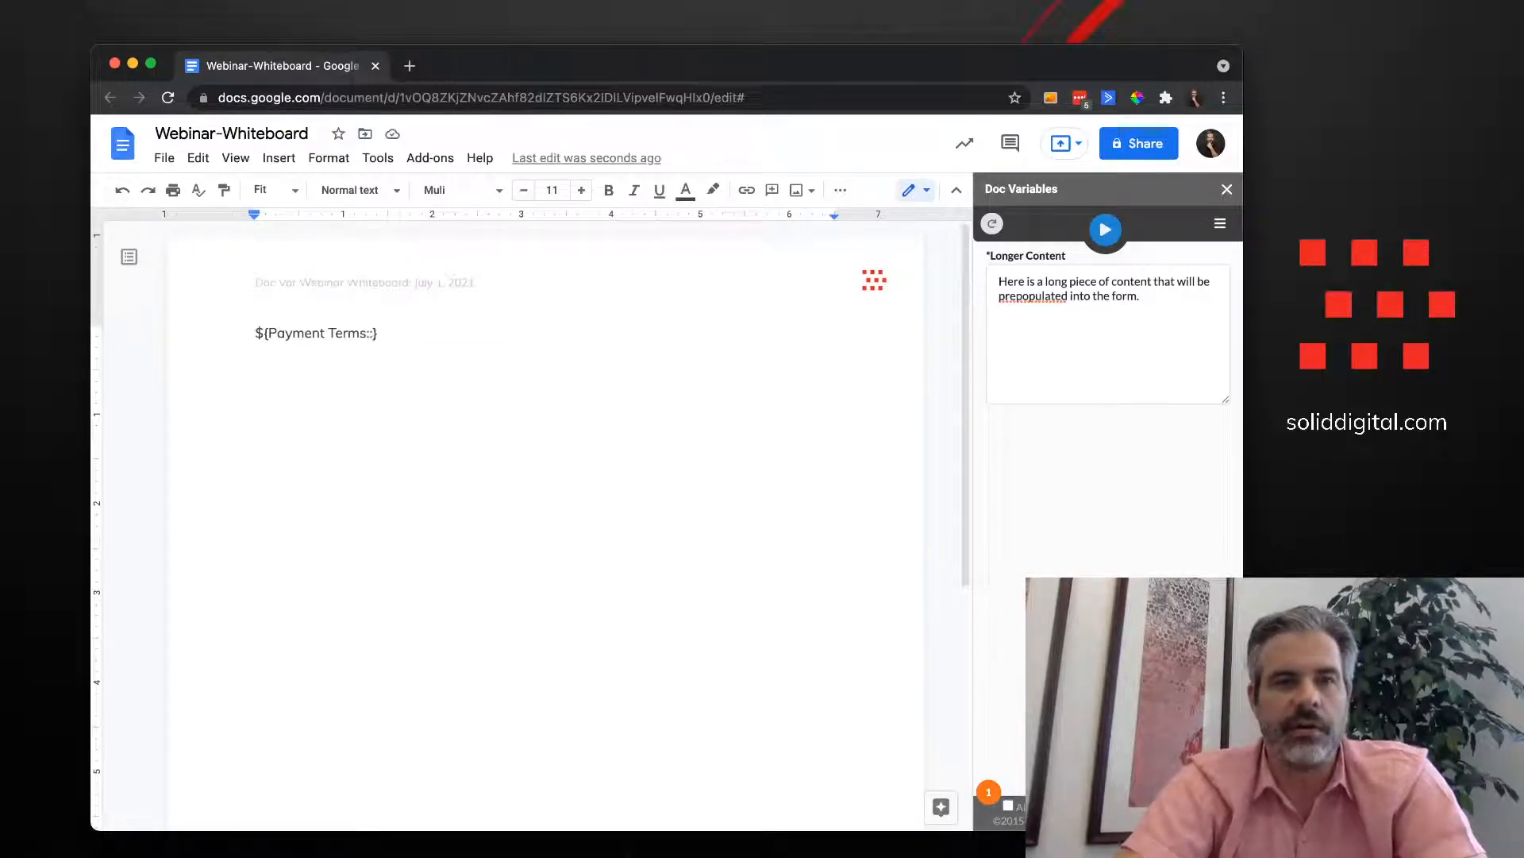
type("Net 30")
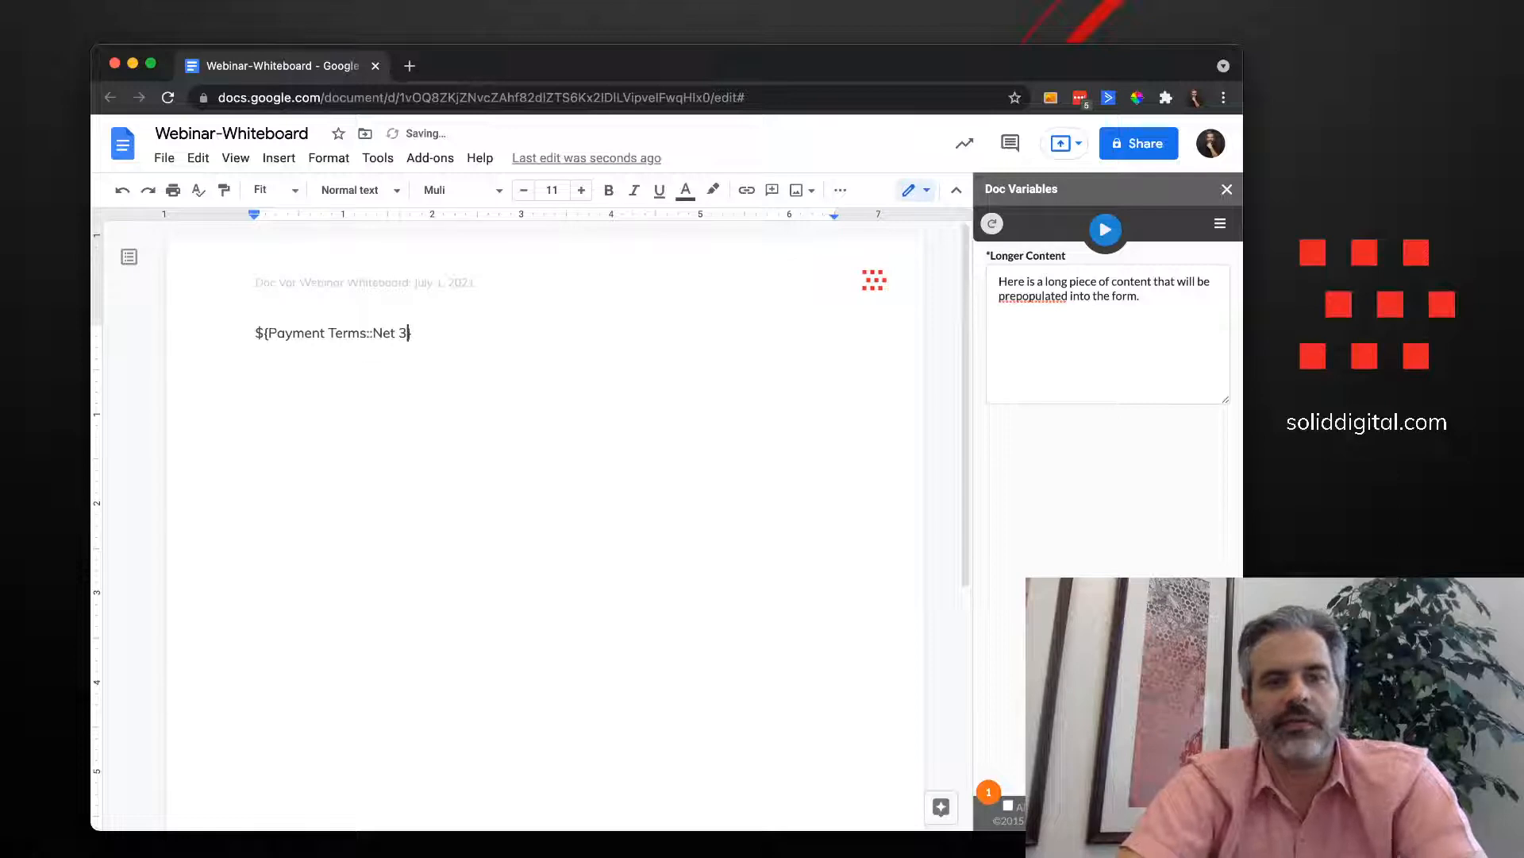
key("BackSpace")
key("BackSpace")
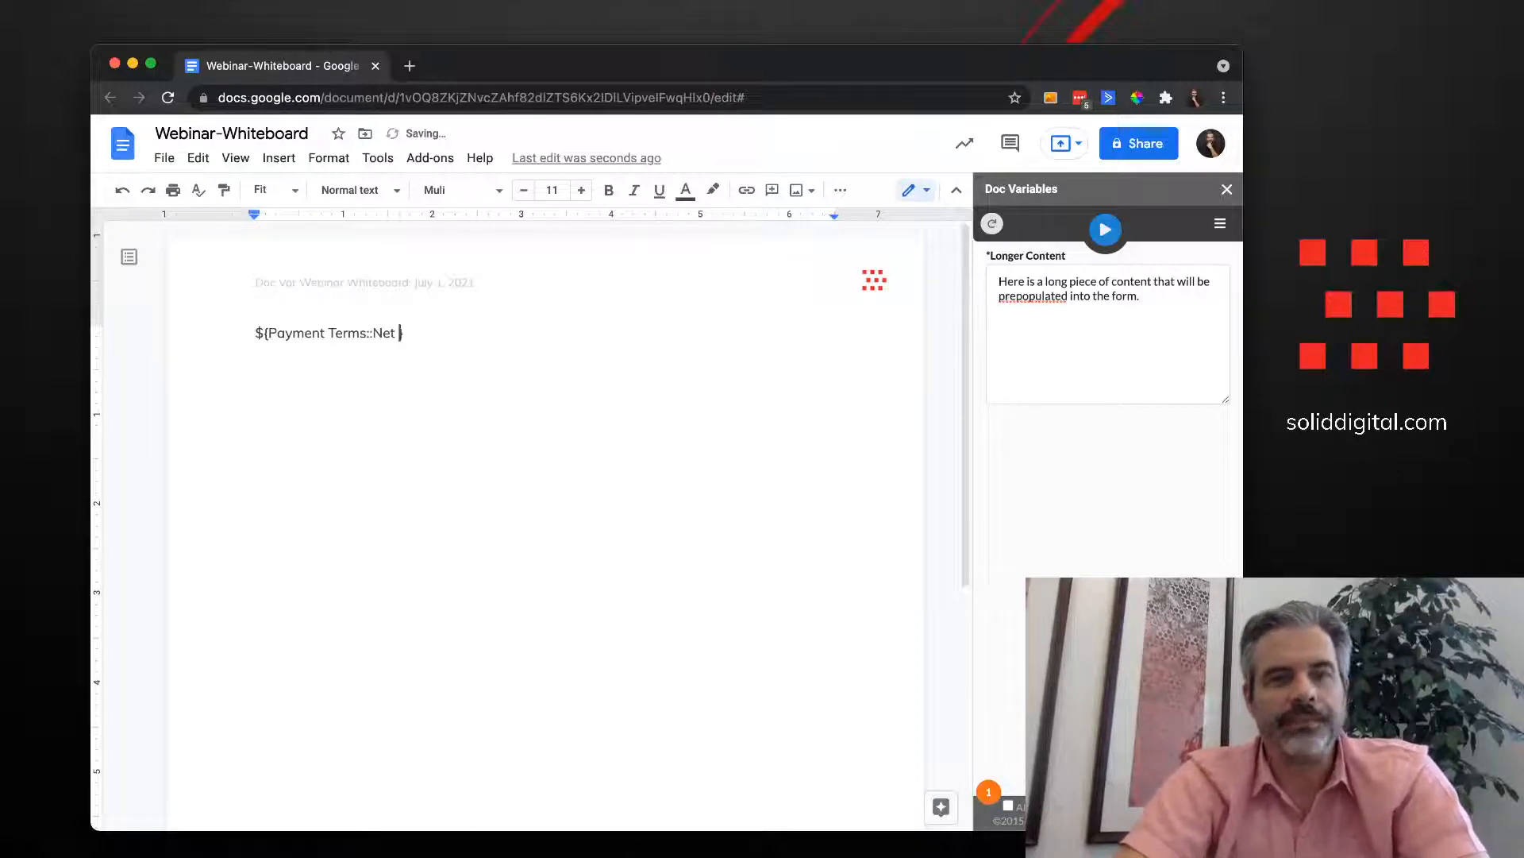
type("15,Net")
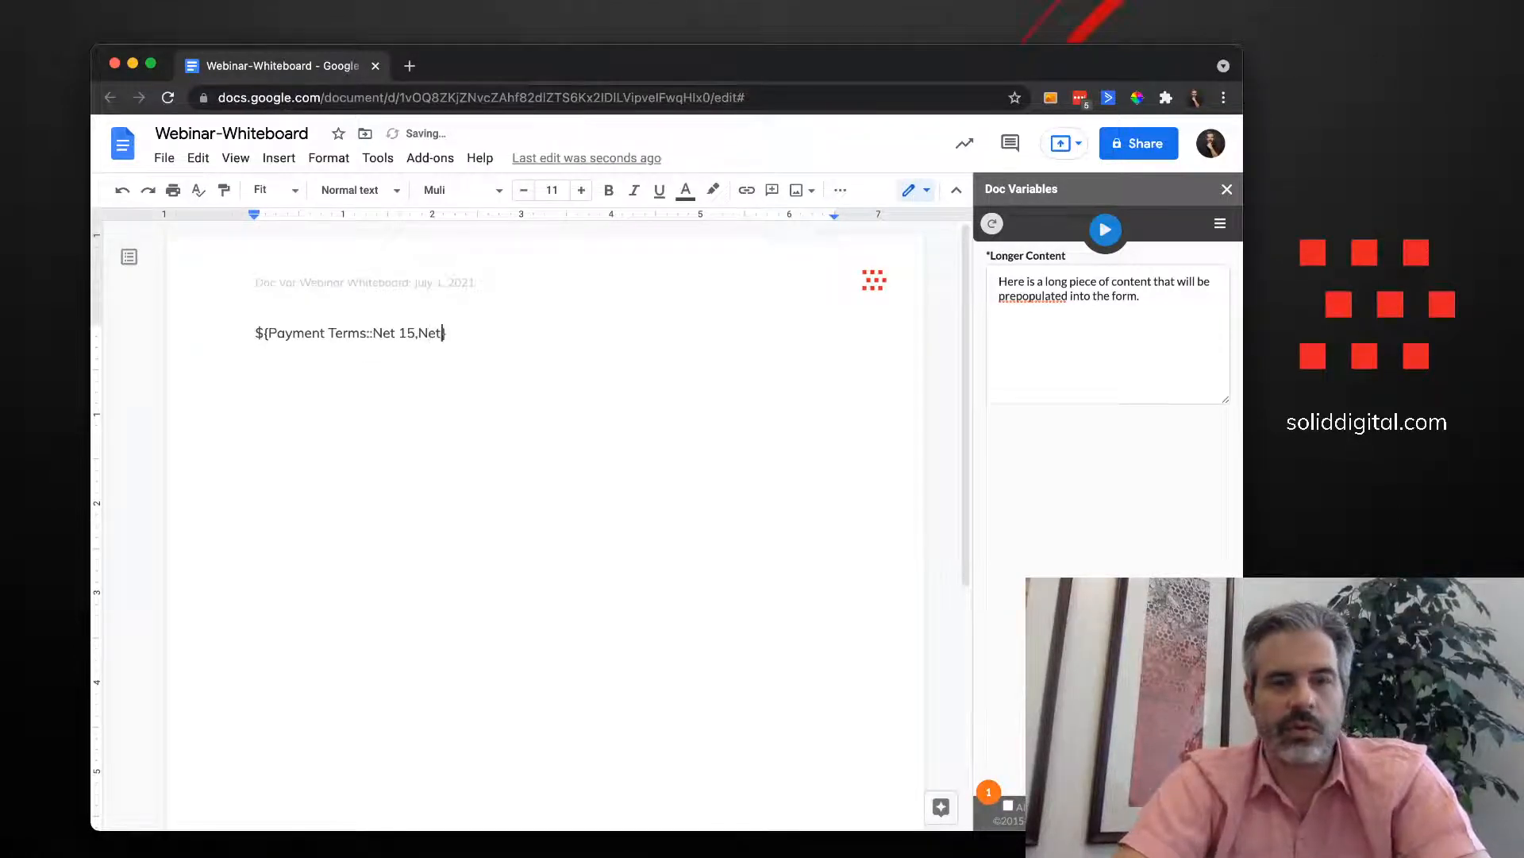
type(" 30, Net")
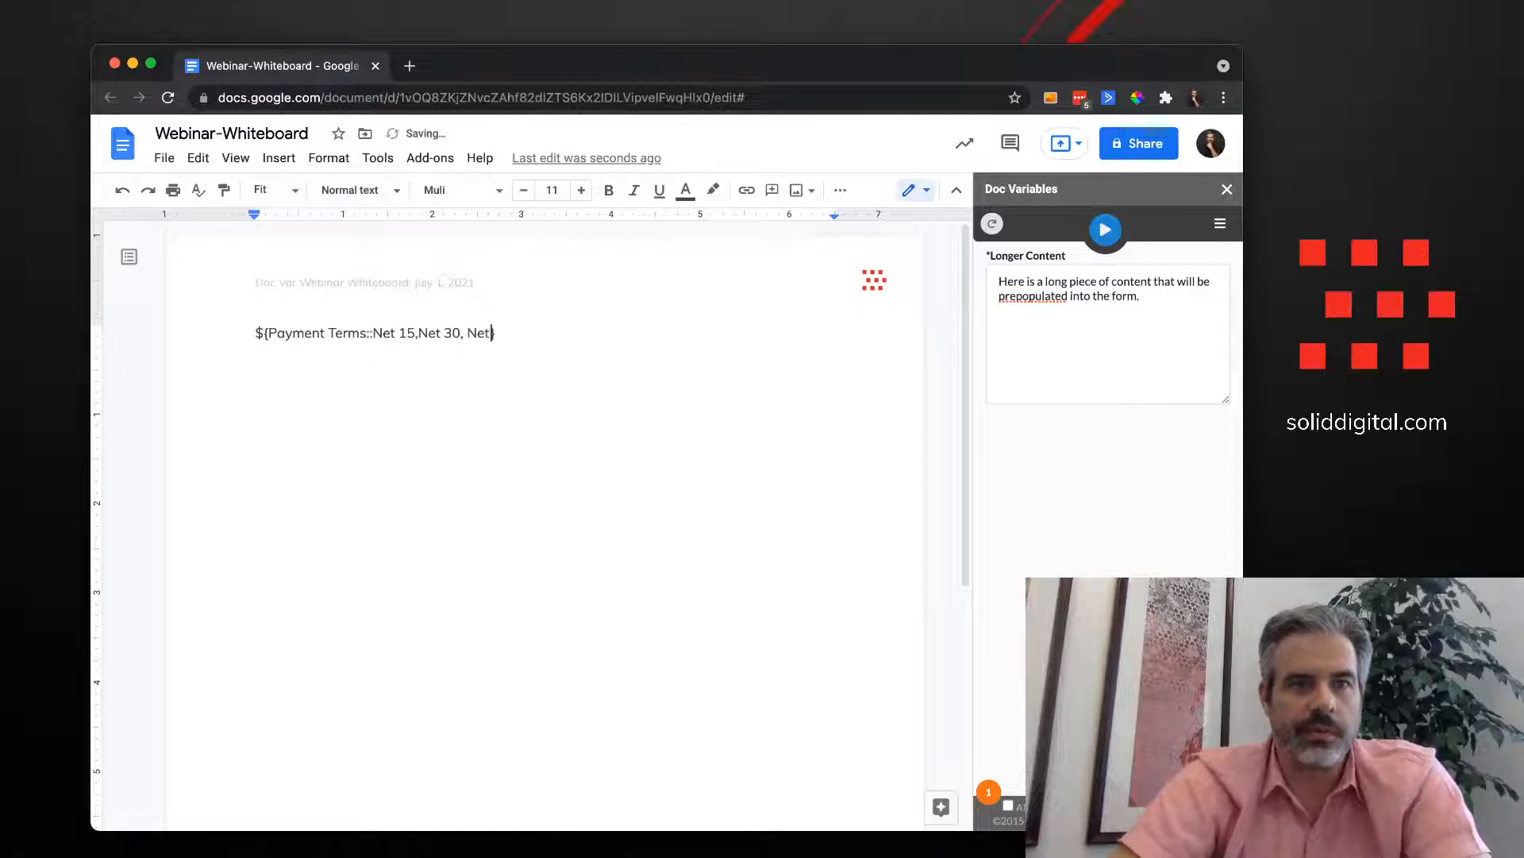
type(" 45")
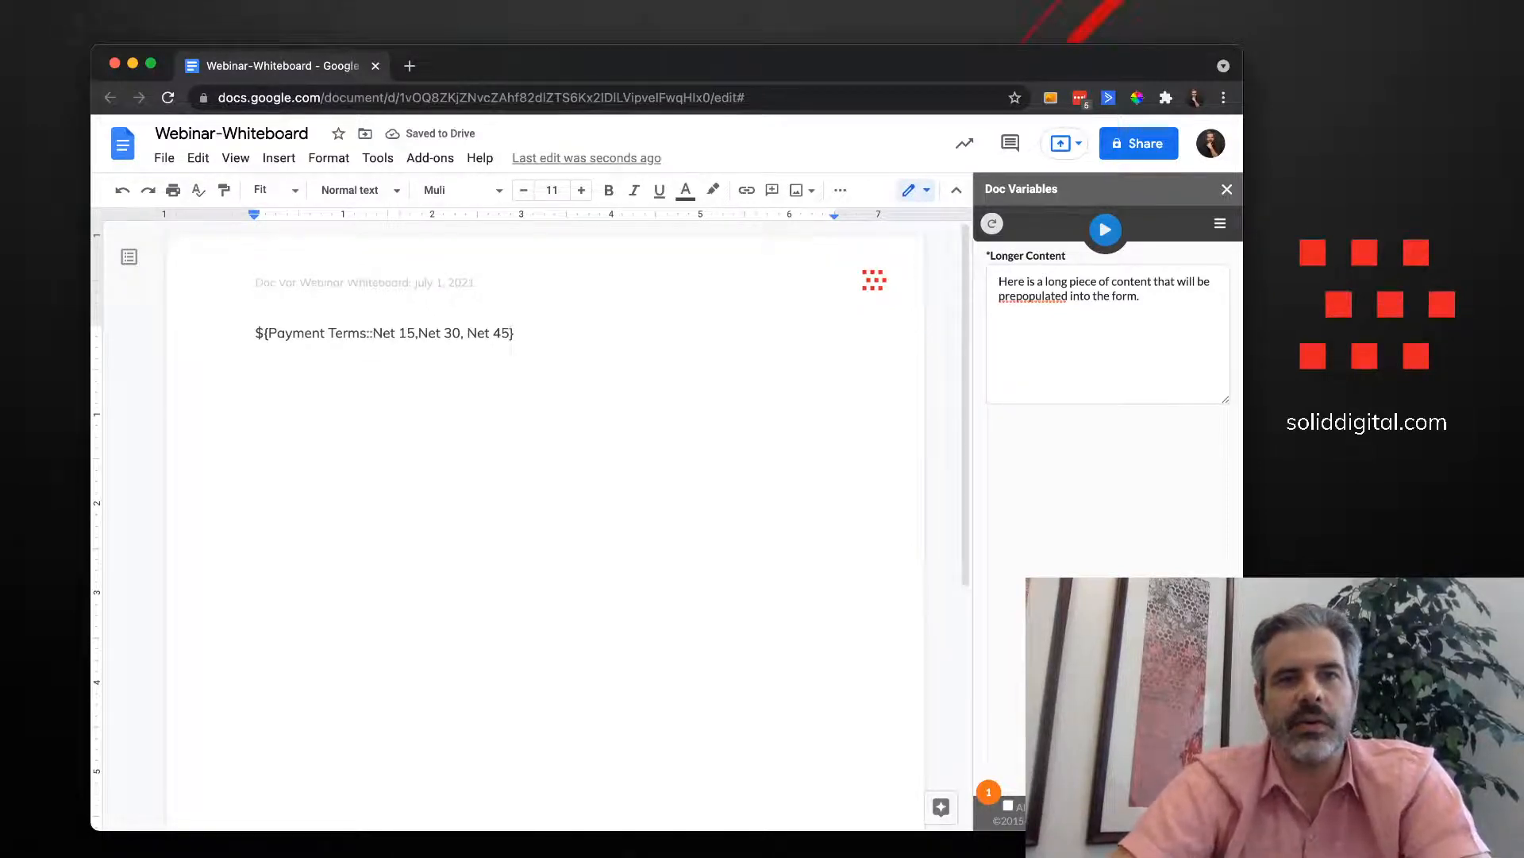
type("options::")
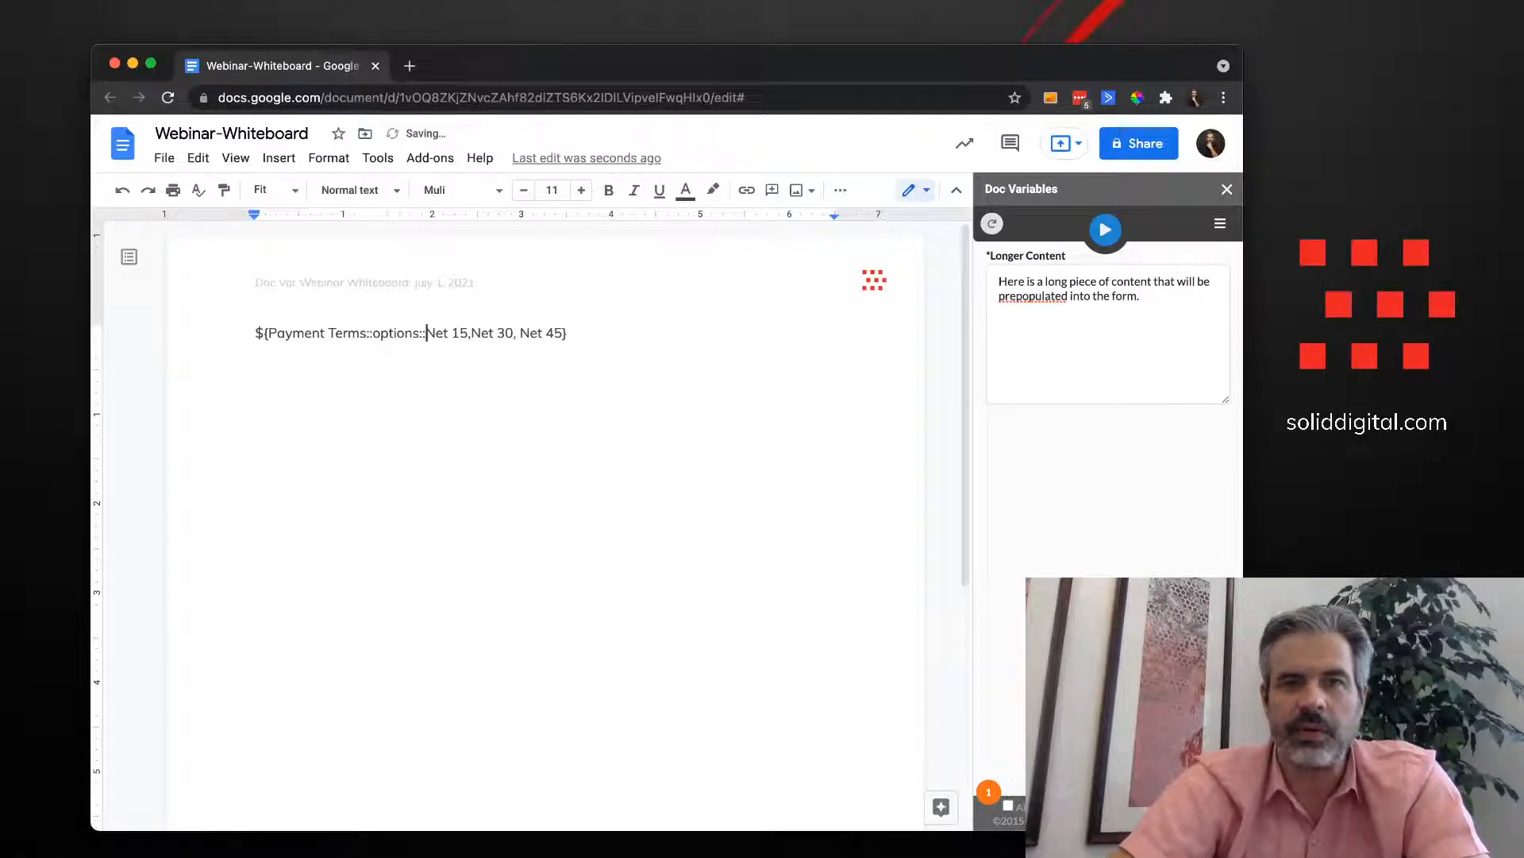
Increase the font size of the whole Payment Terms variable line to 16
left_click(569, 333)
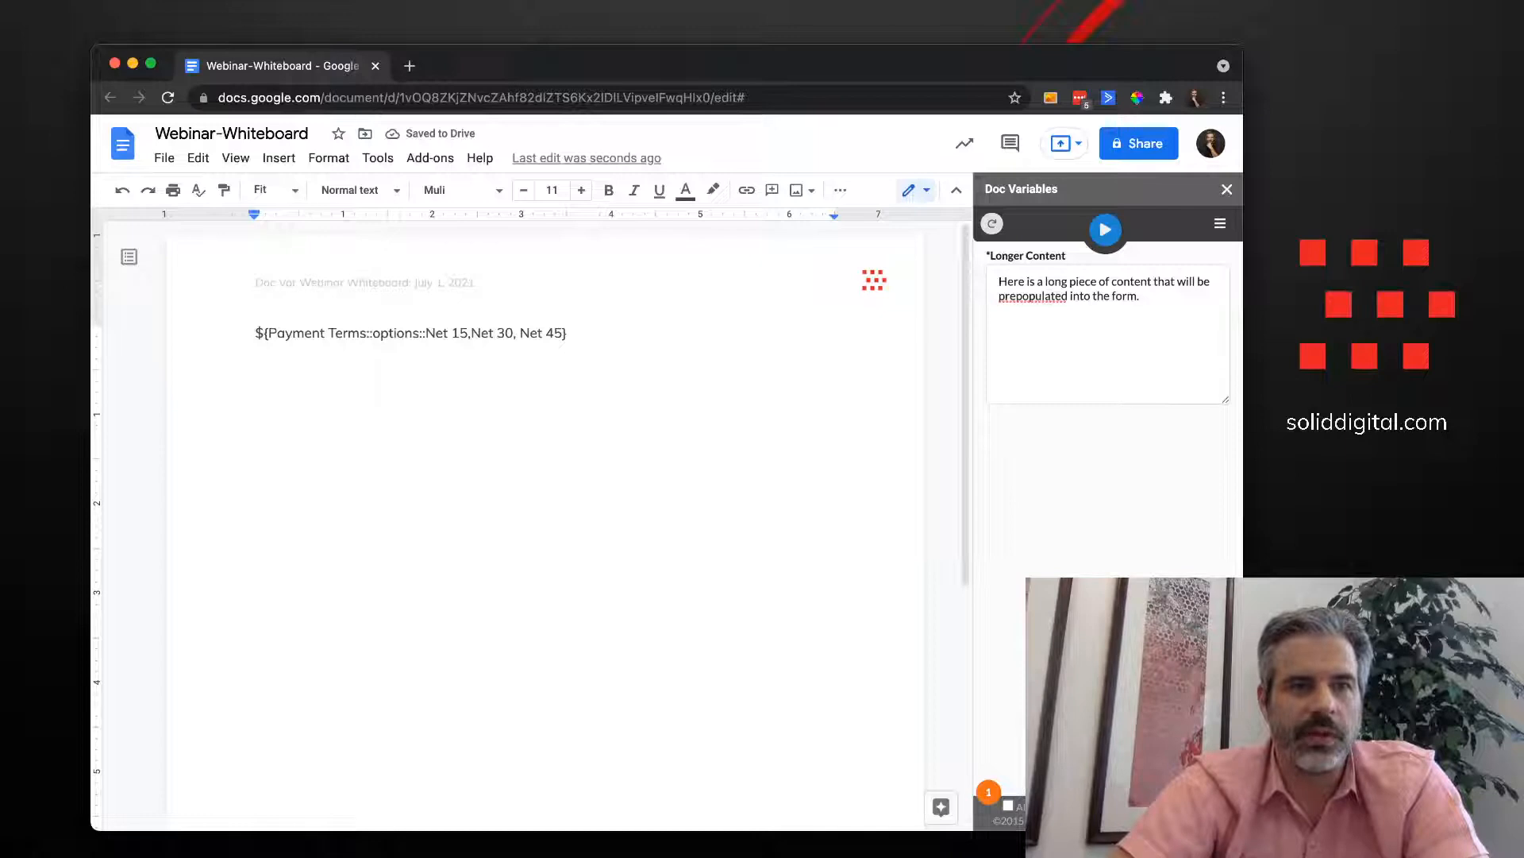
double_click(571, 333)
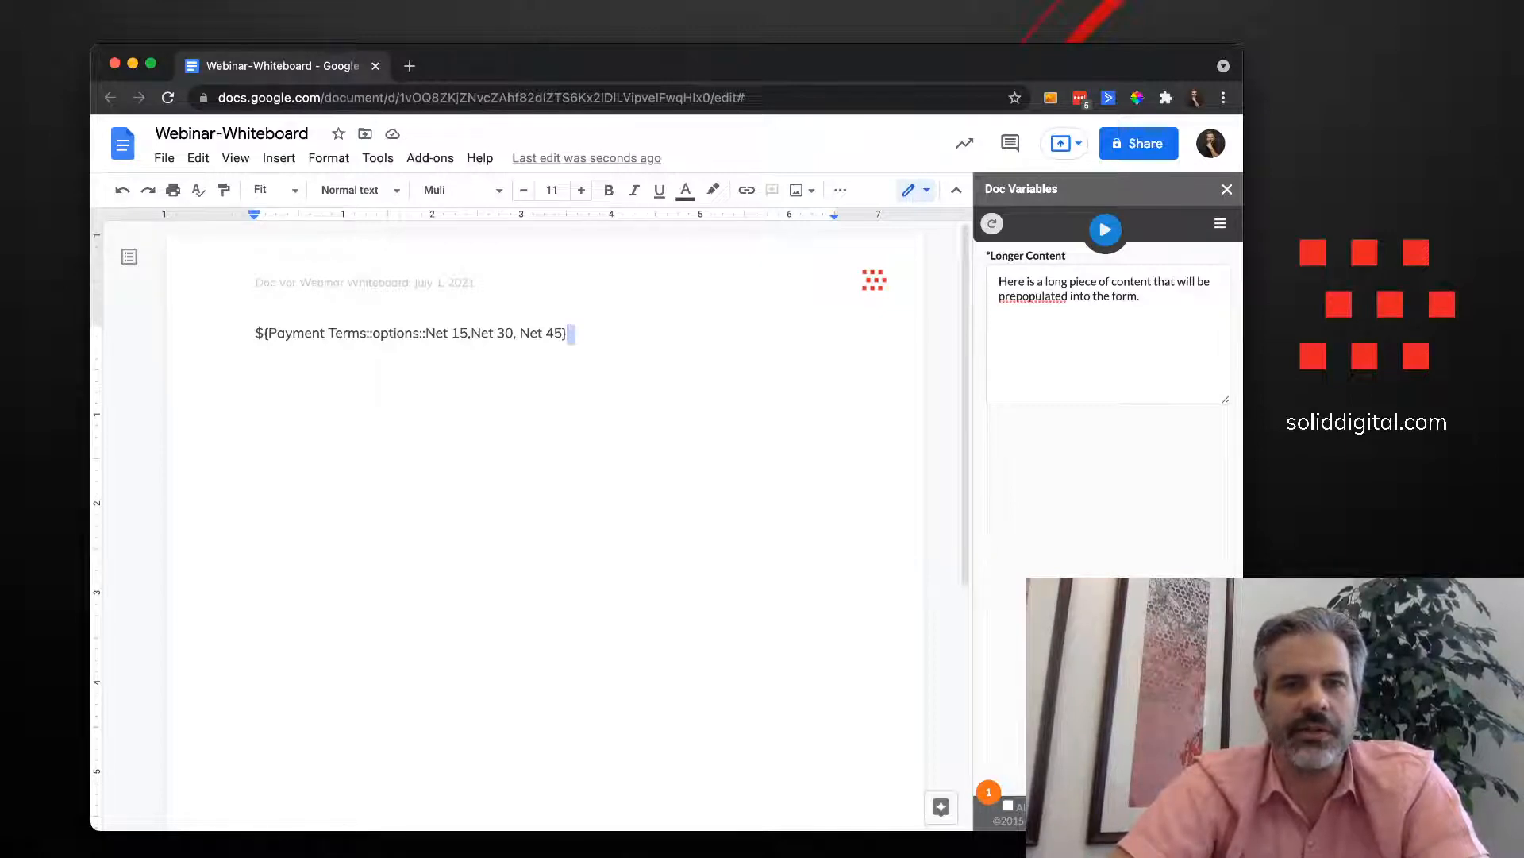
triple_click(571, 333)
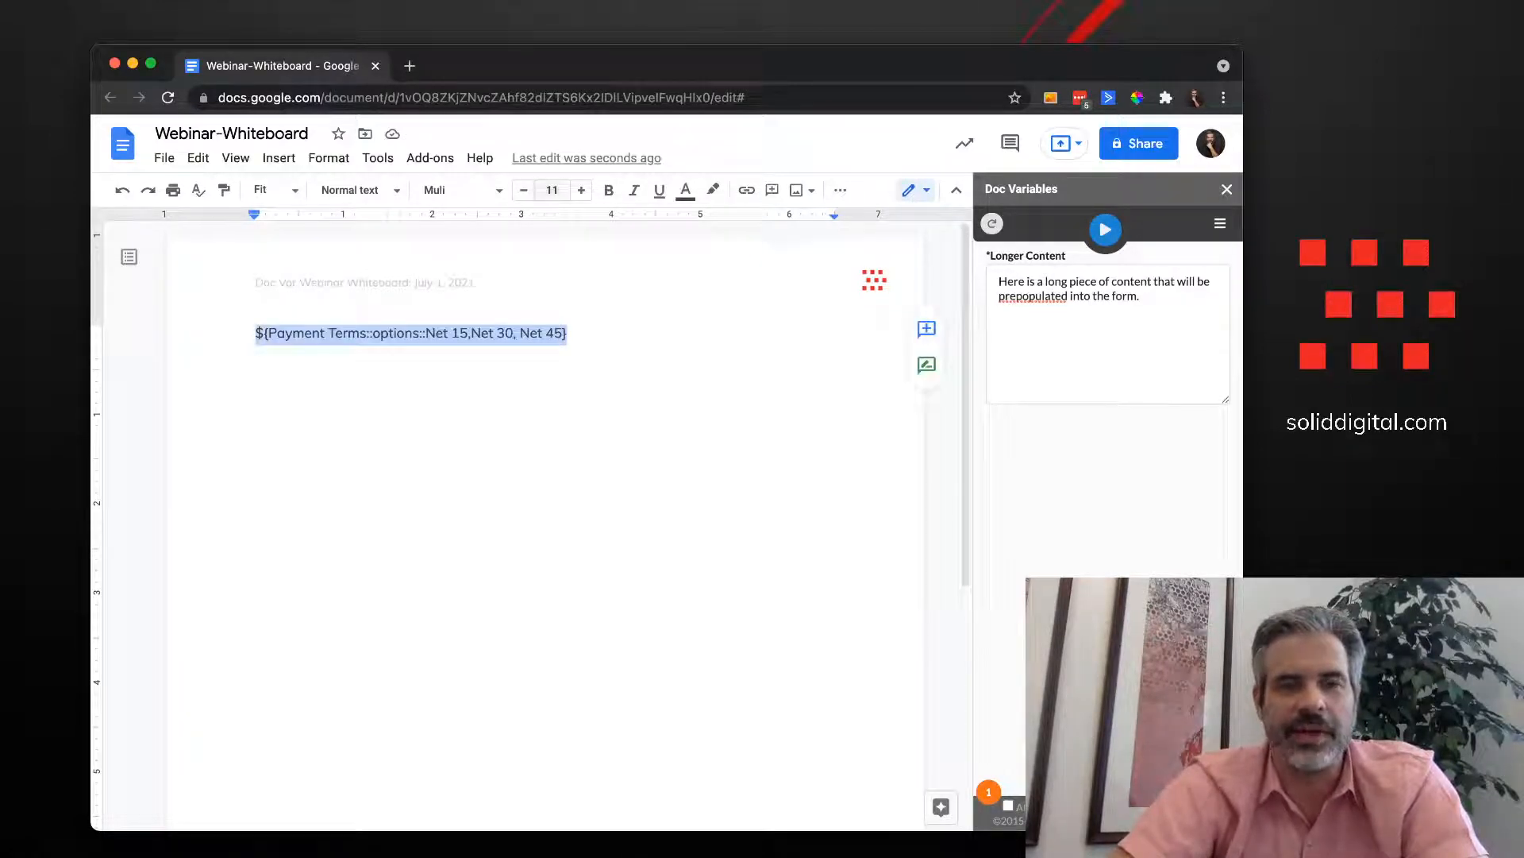
left_click(582, 190)
left_click(581, 190)
left_click(582, 189)
left_click(582, 189)
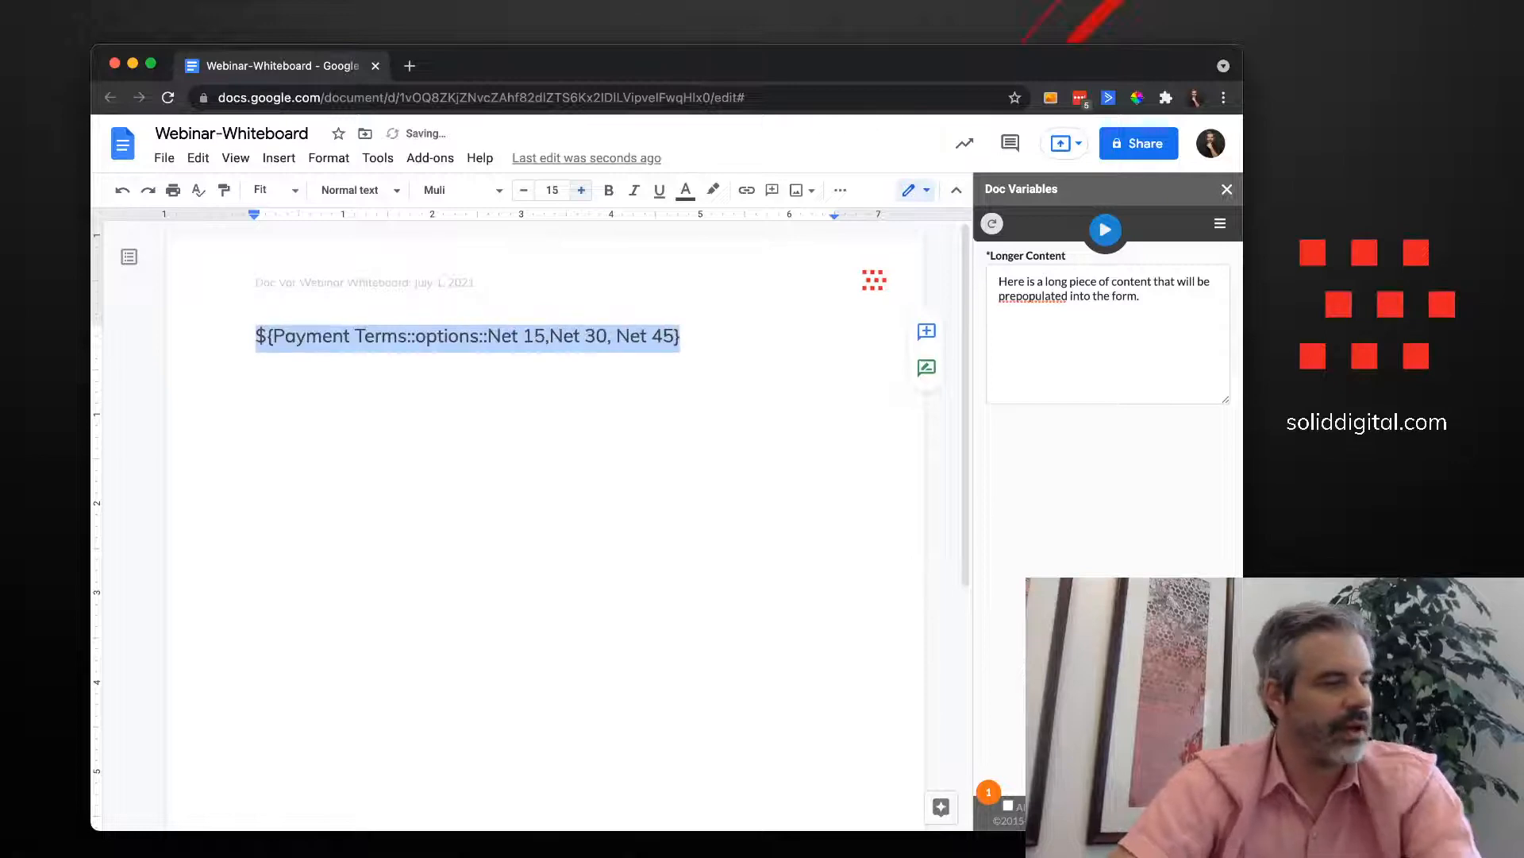
left_click(581, 190)
left_click(632, 336)
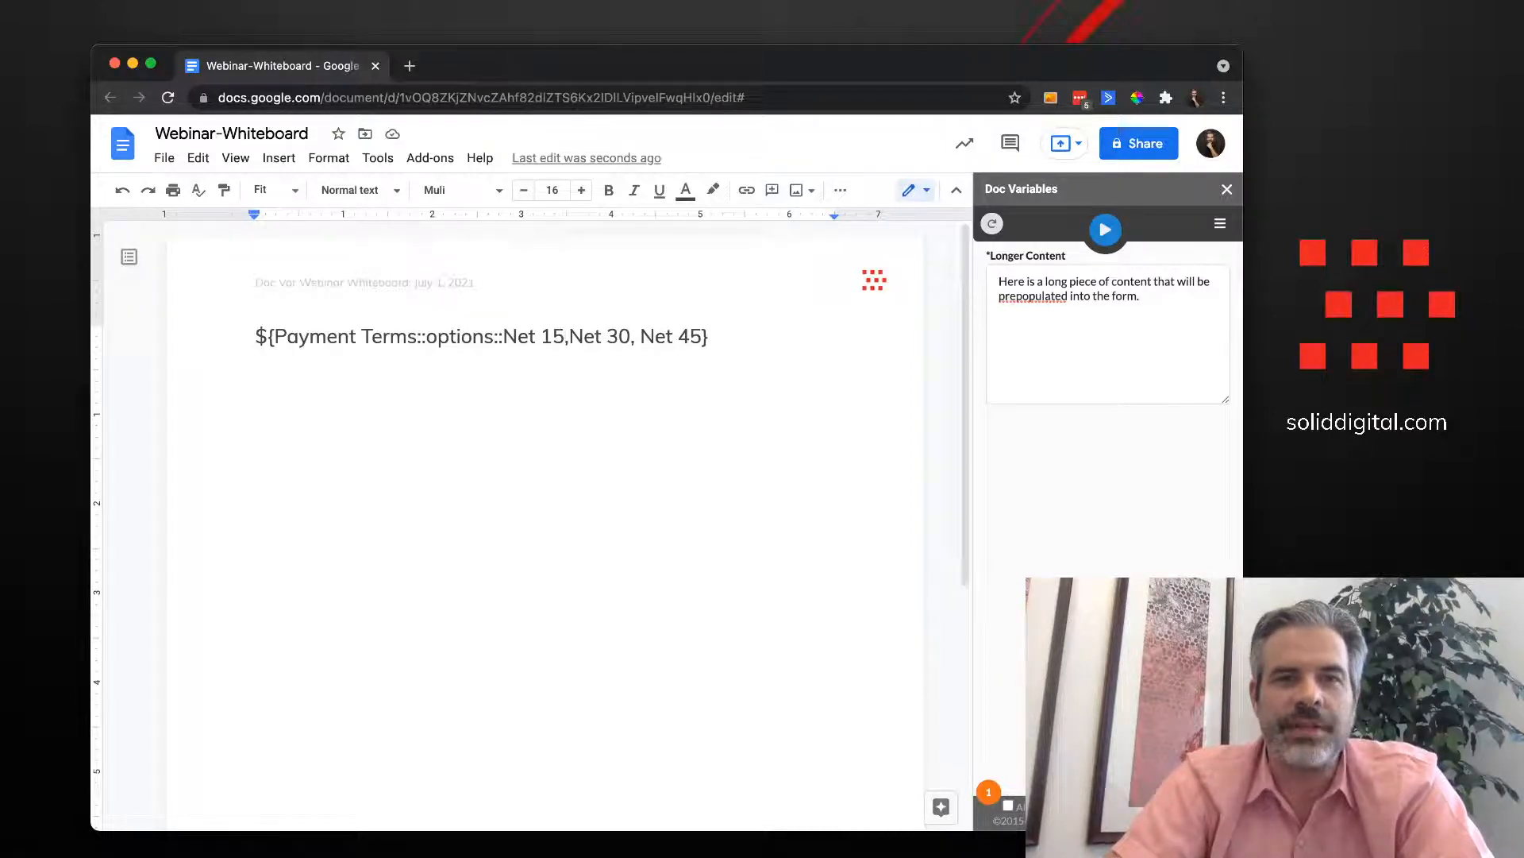
Remove the space before "Net 45" in the Payment Terms variable's list of options
double_click(451, 336)
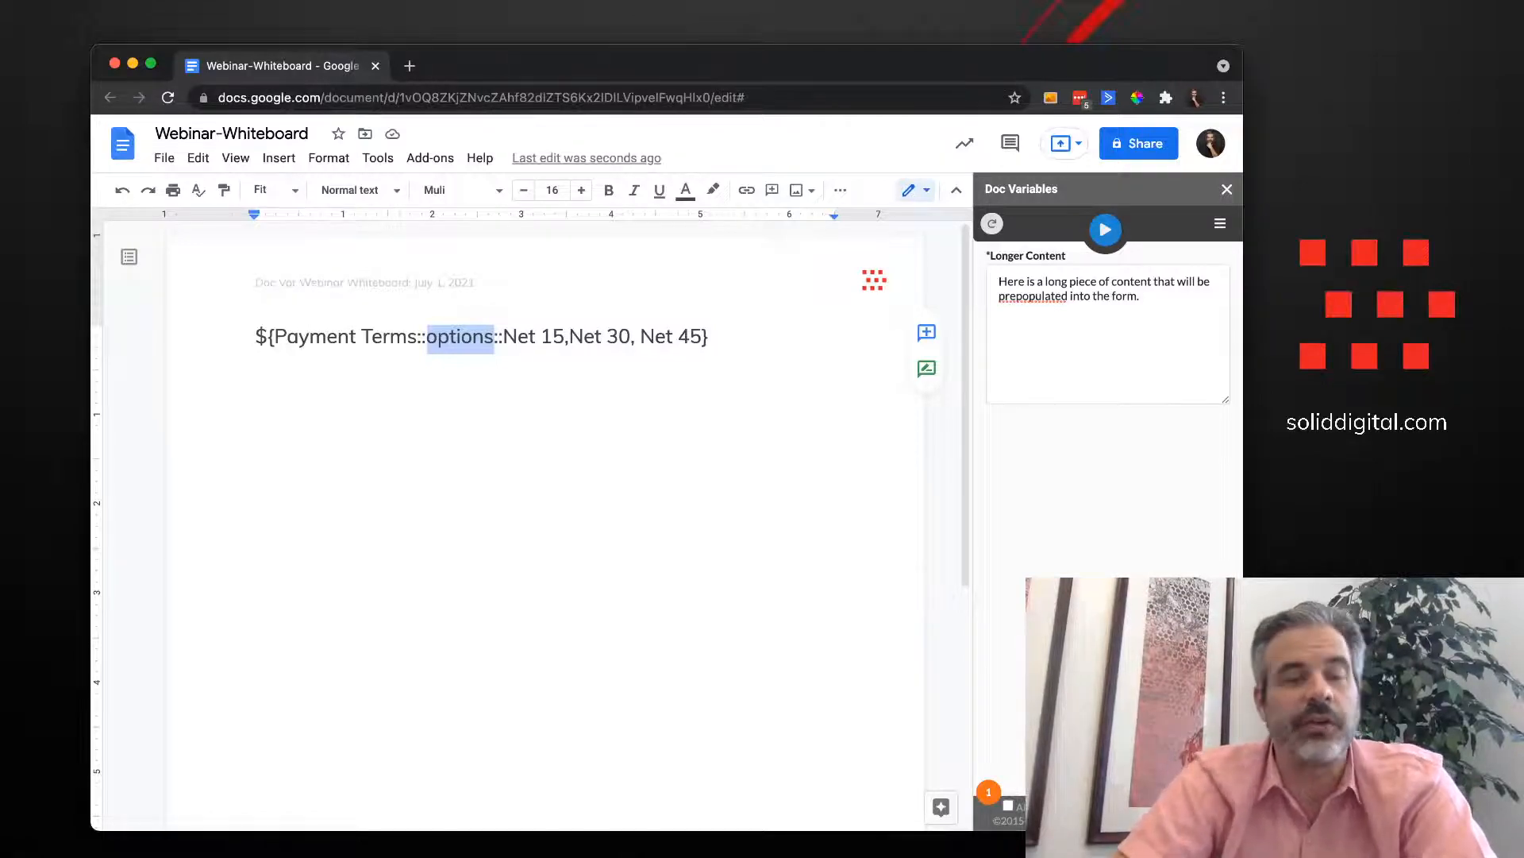
left_click(640, 337)
key("BackSpace")
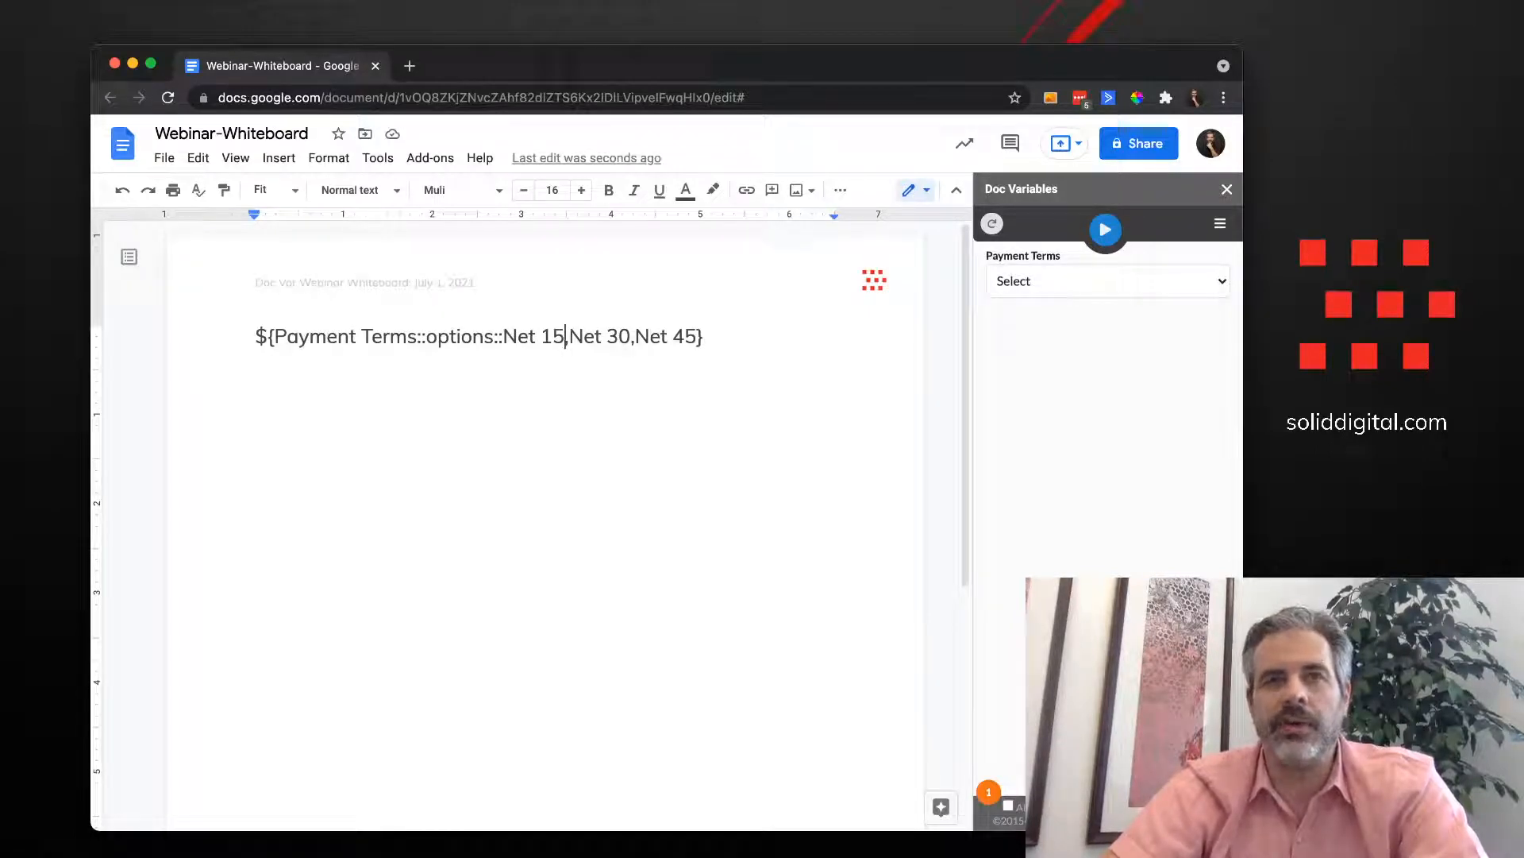
key("super+Tab")
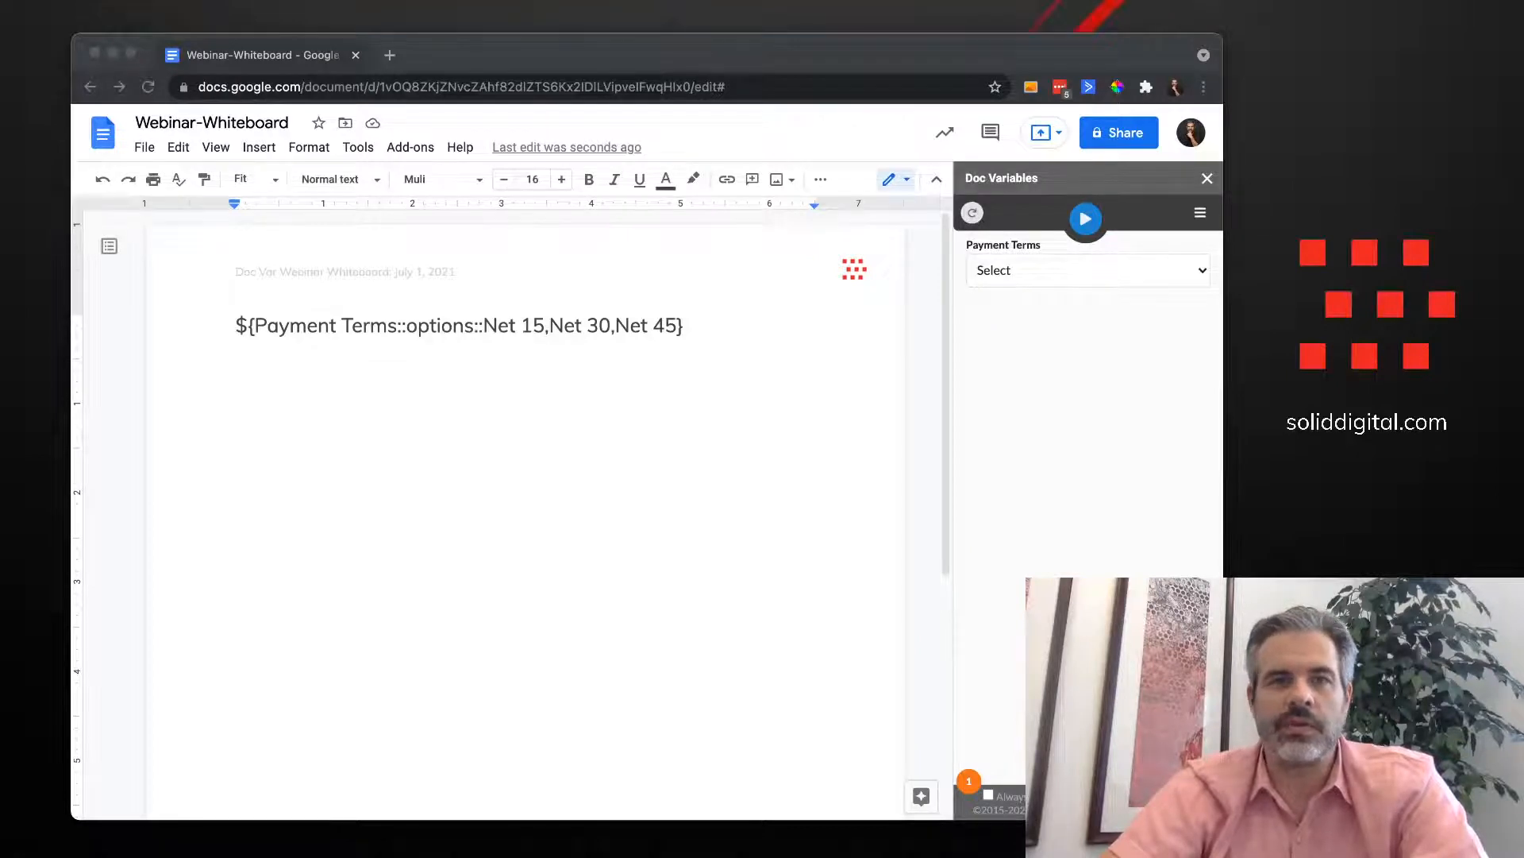
key("super+Tab")
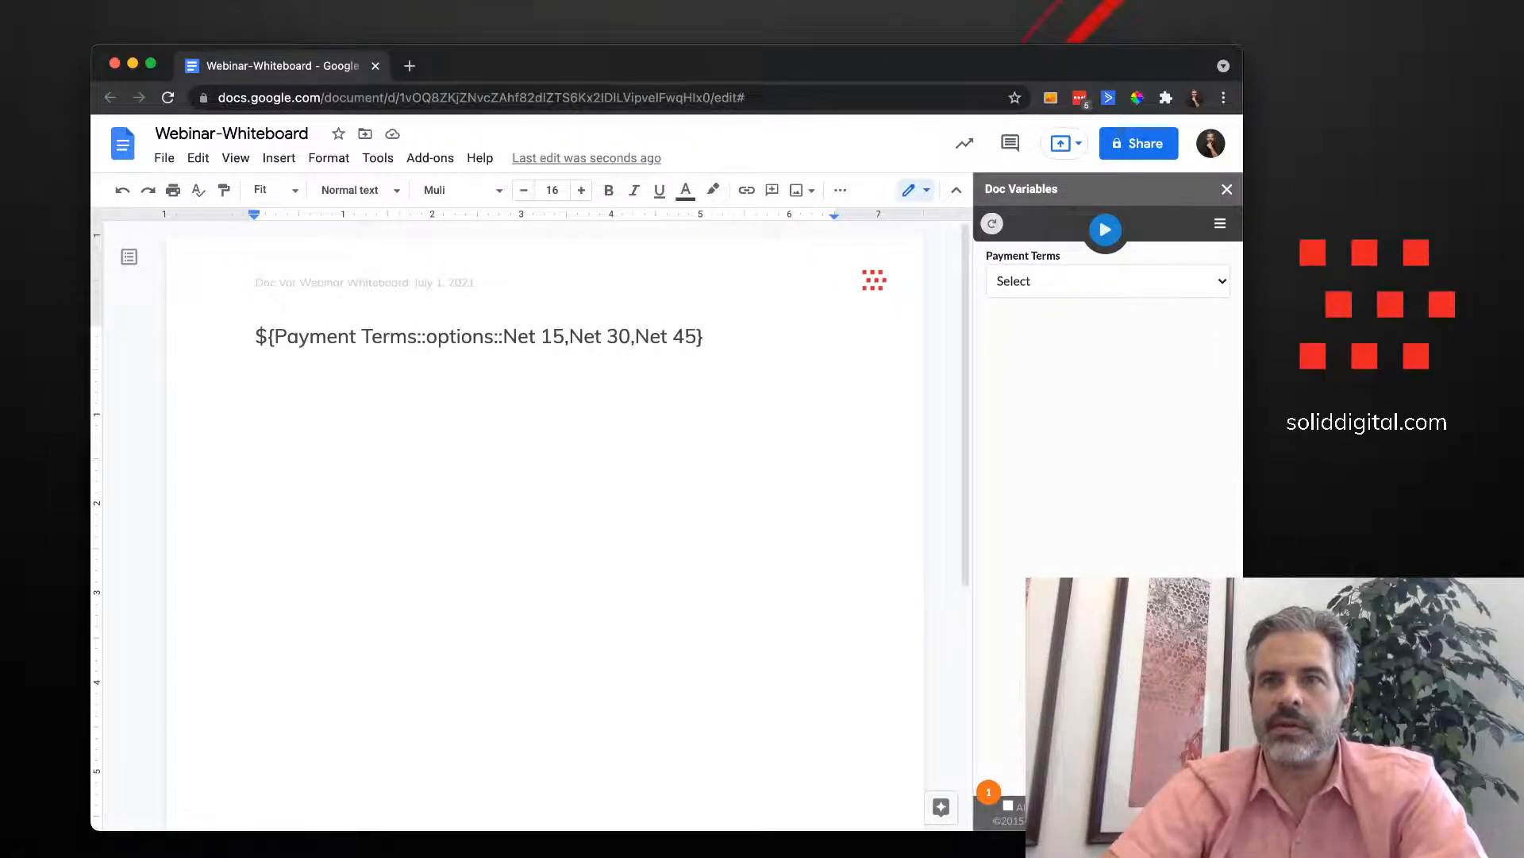
key("super+Tab")
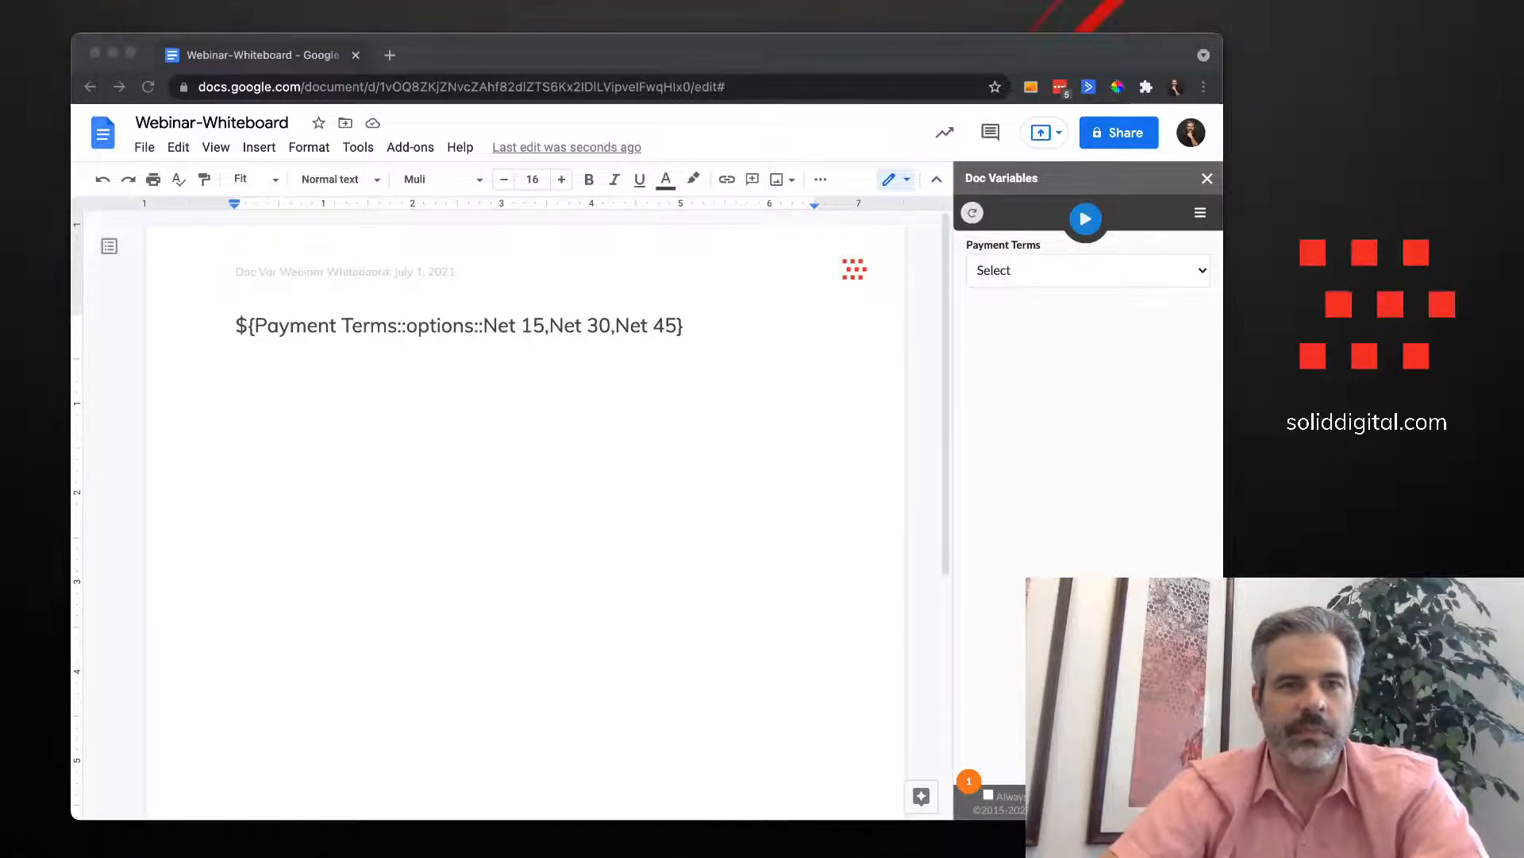
left_click(546, 325)
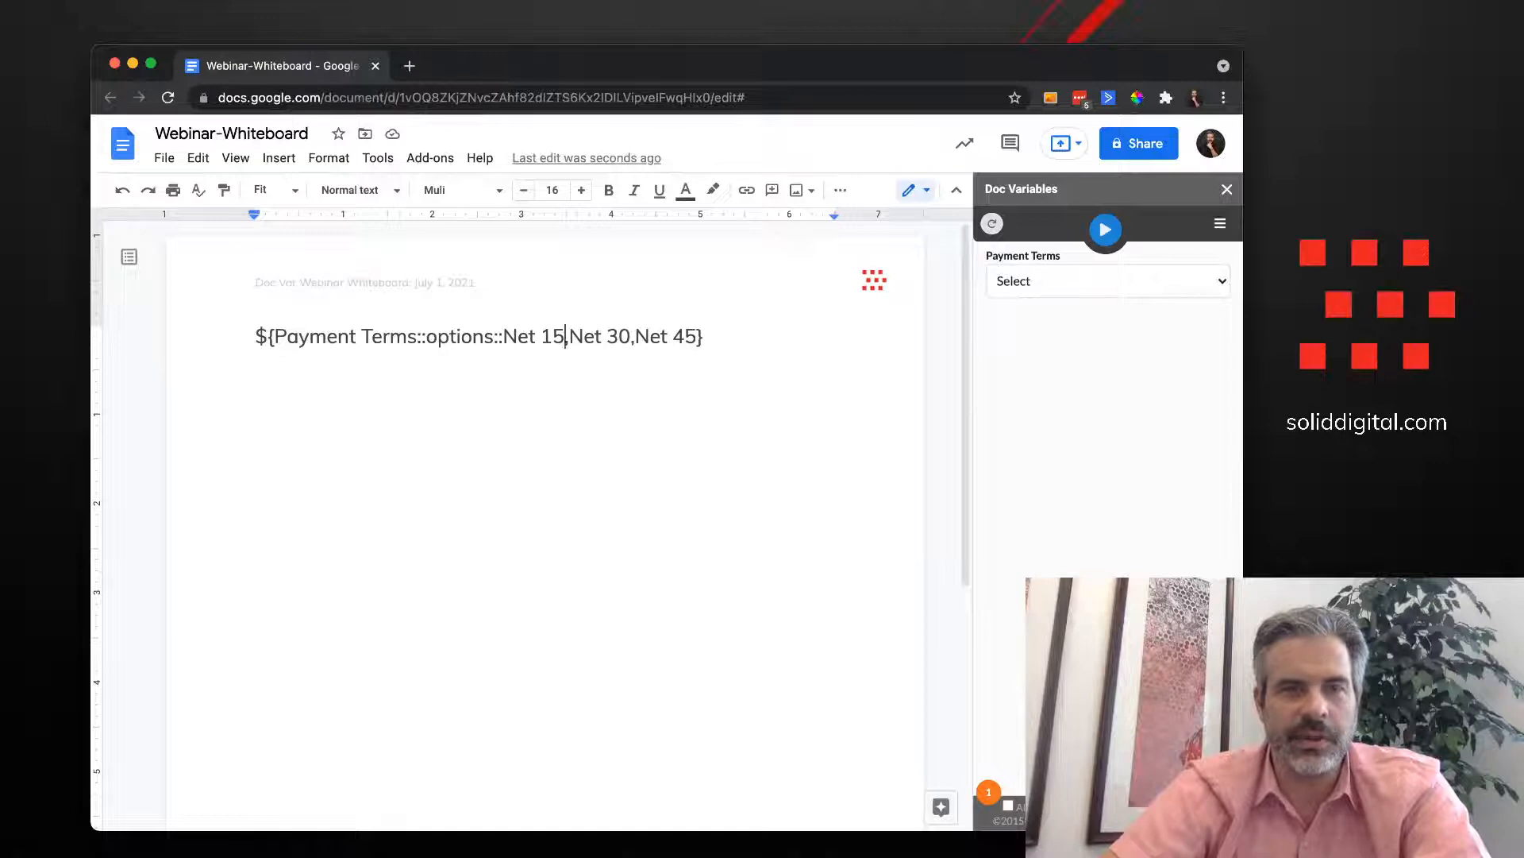
Change the Payment Terms variable's type from options to options-values
left_click(486, 336)
key("super+Tab")
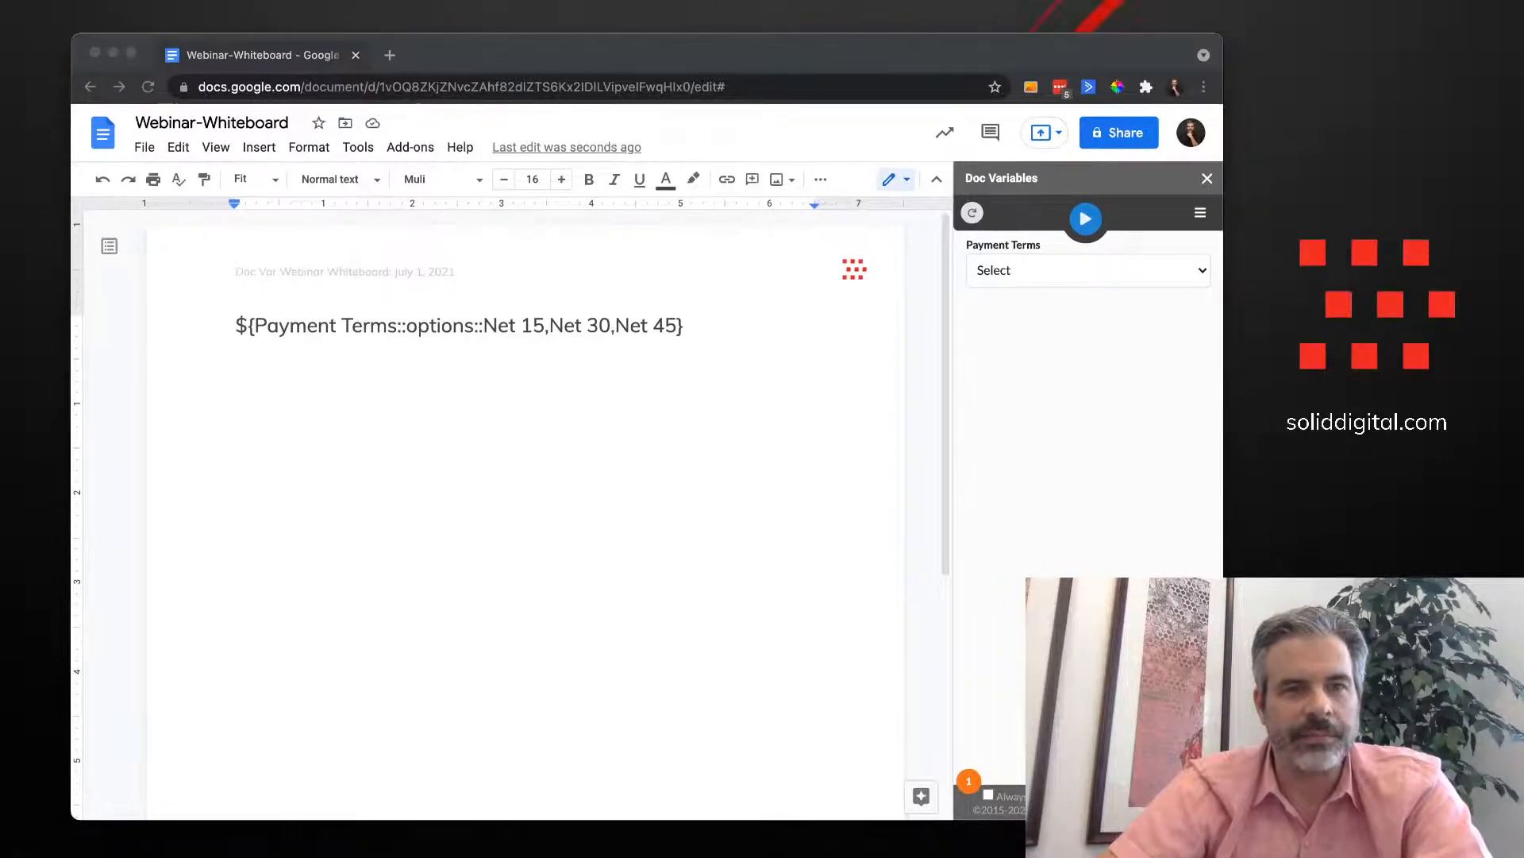
key("super+Tab")
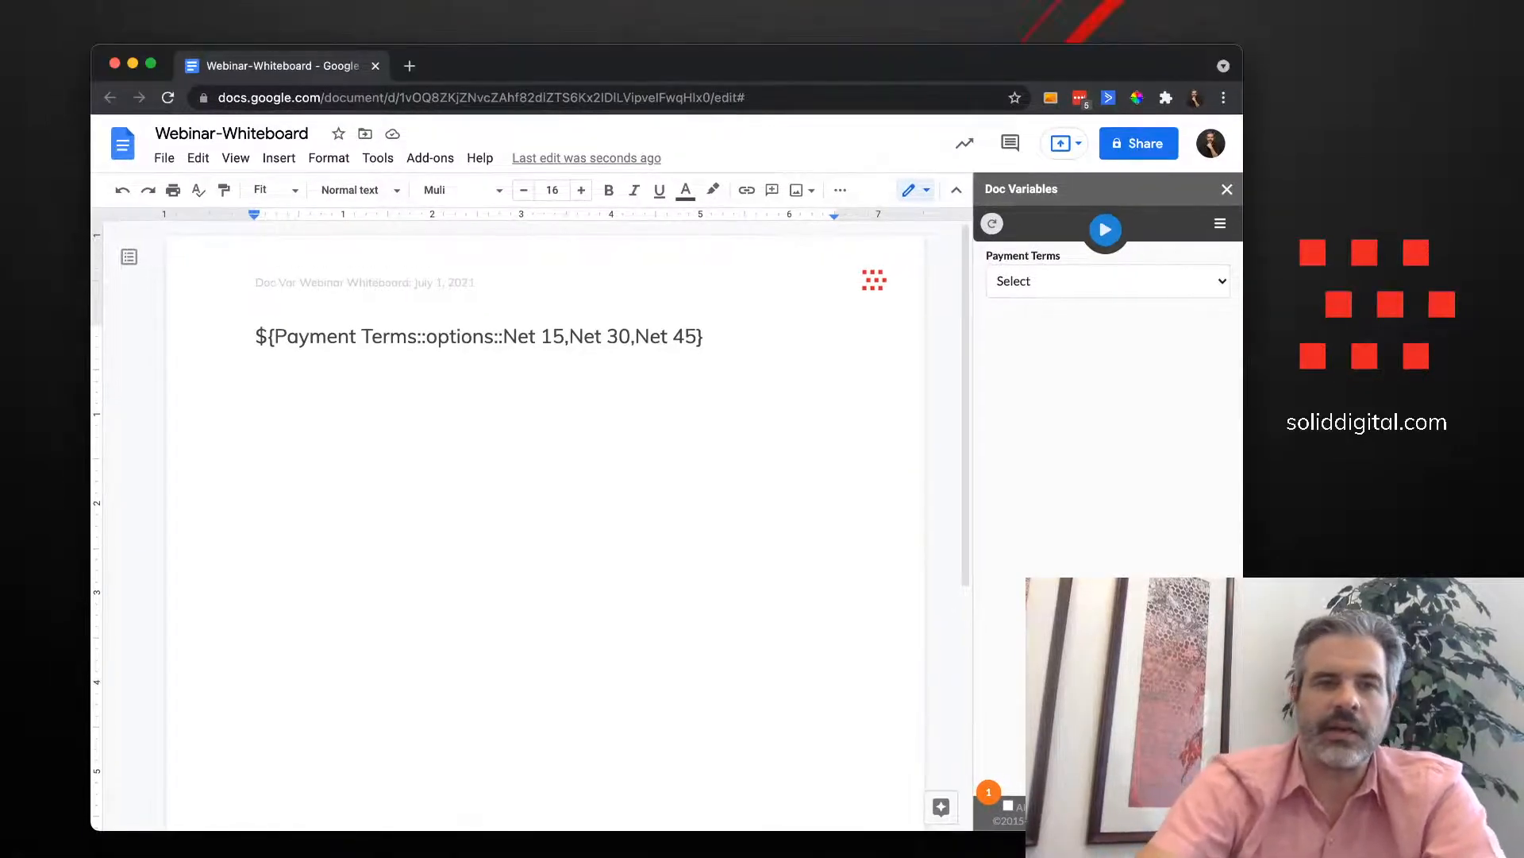
type("-values")
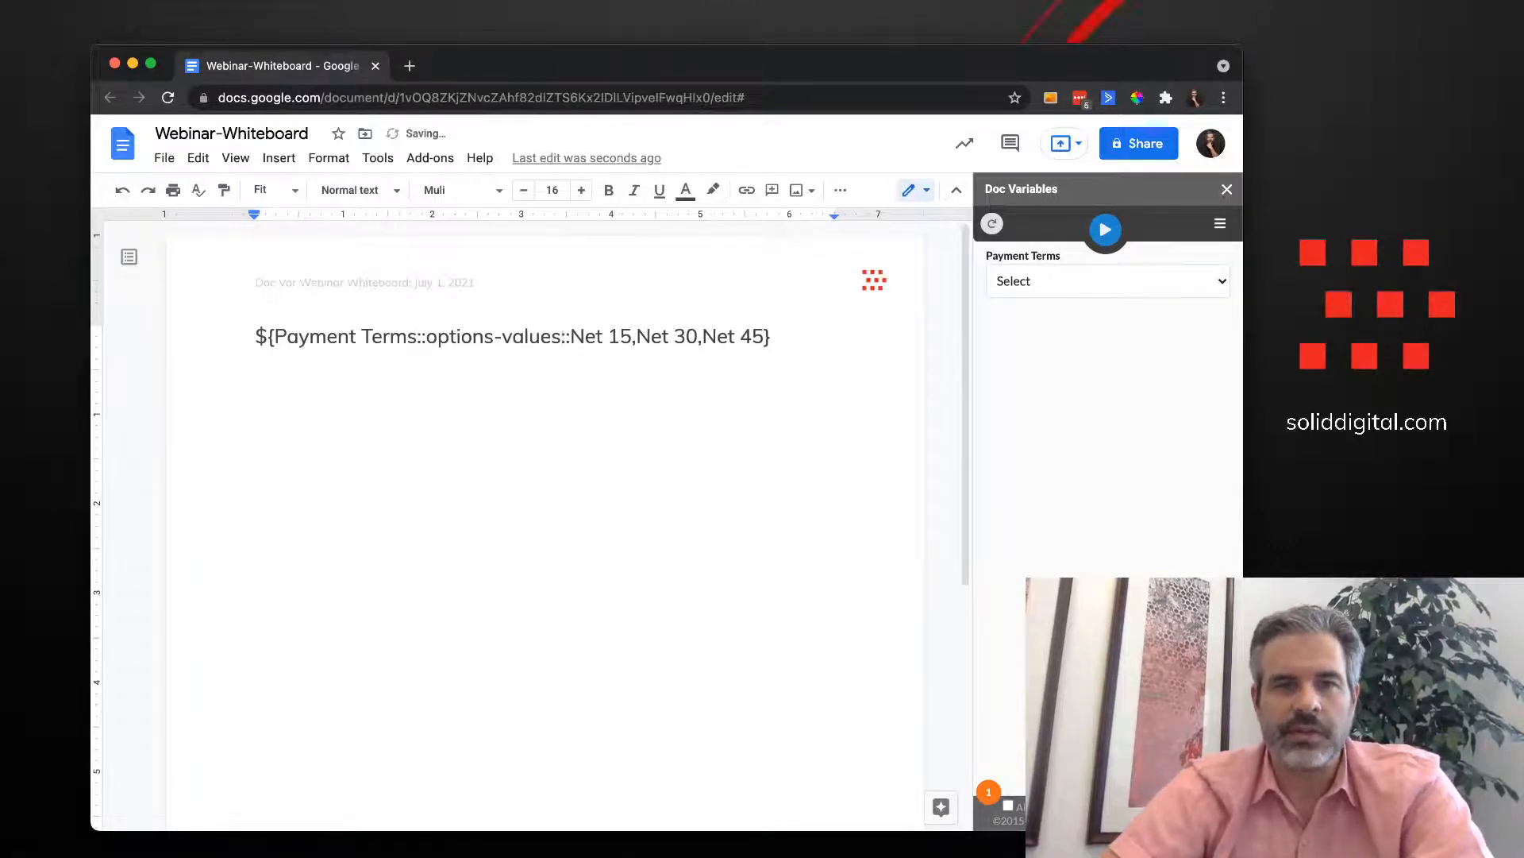
Insert an opening quotation mark before Net 15 in the Payment Terms variable
left_click(634, 336)
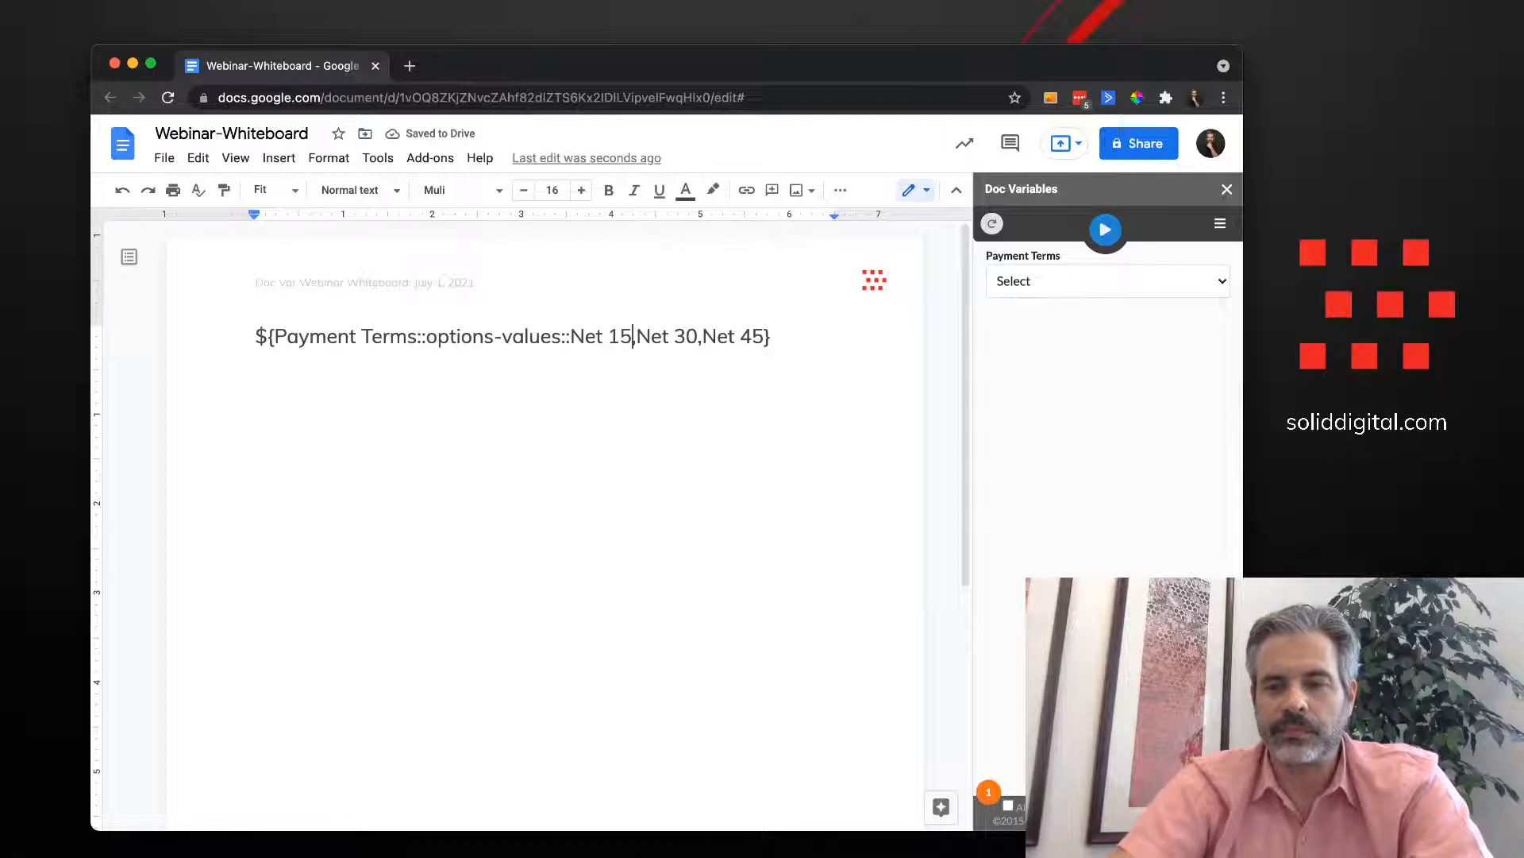
left_click(570, 336)
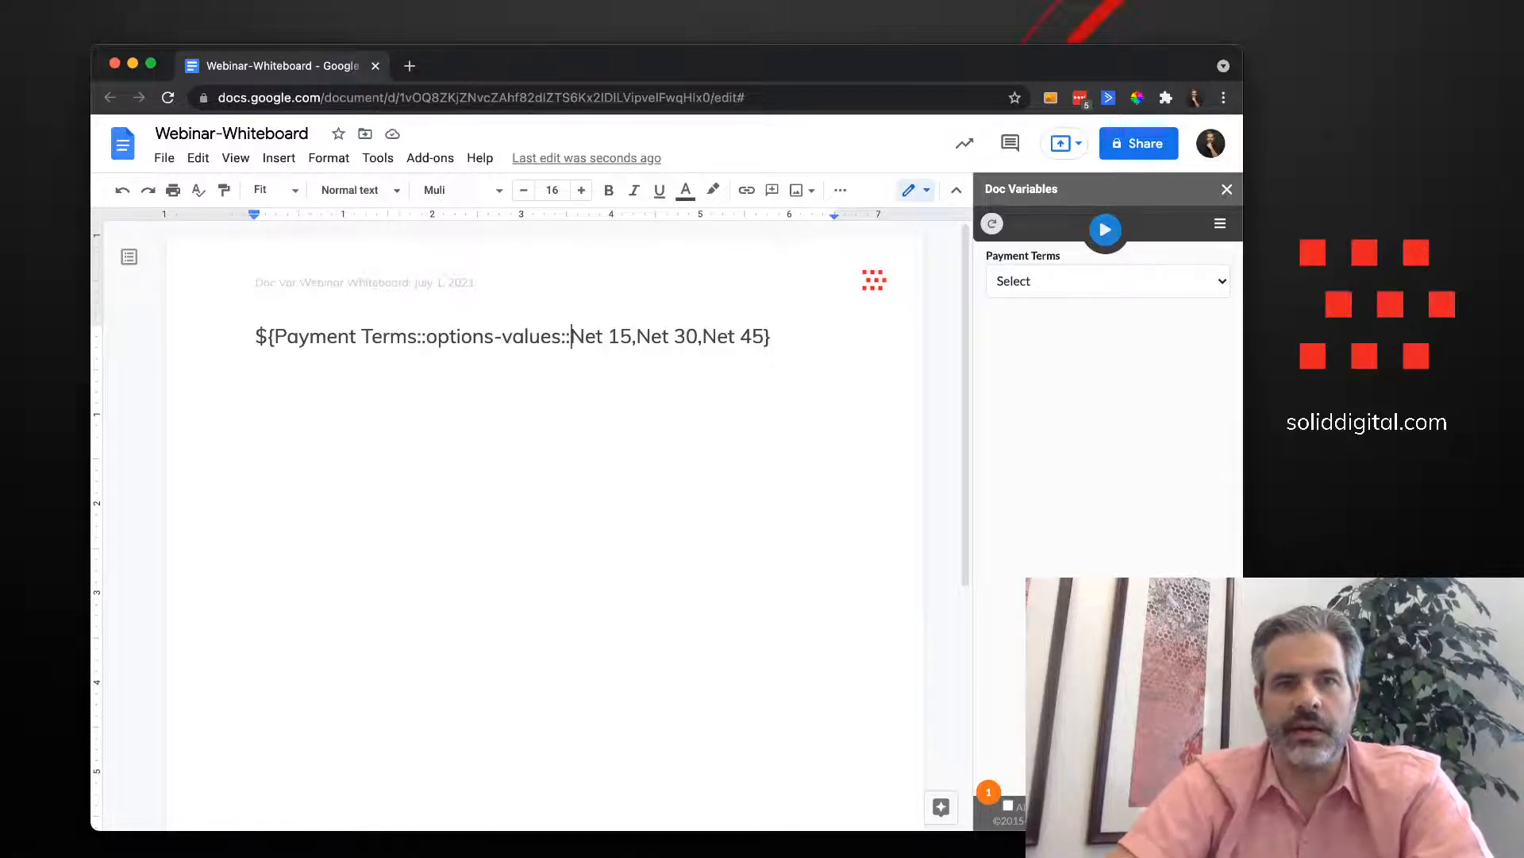
type("\"")
key("Right")
key("Right")
key("Right")
key("Right")
key("Right")
key("Right")
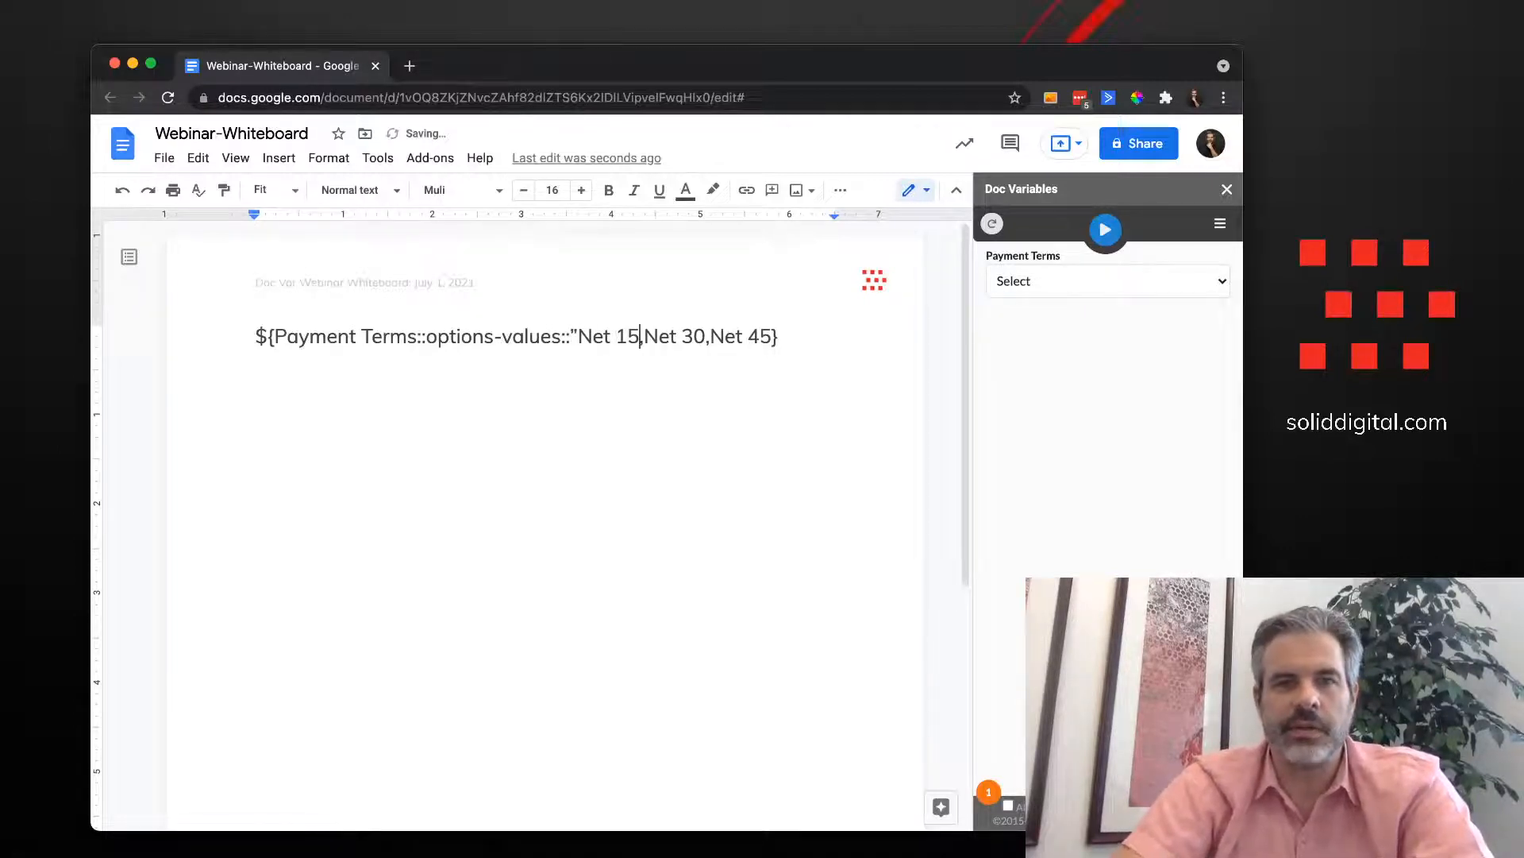
type(":")
key("Left")
key("Left")
key("Left")
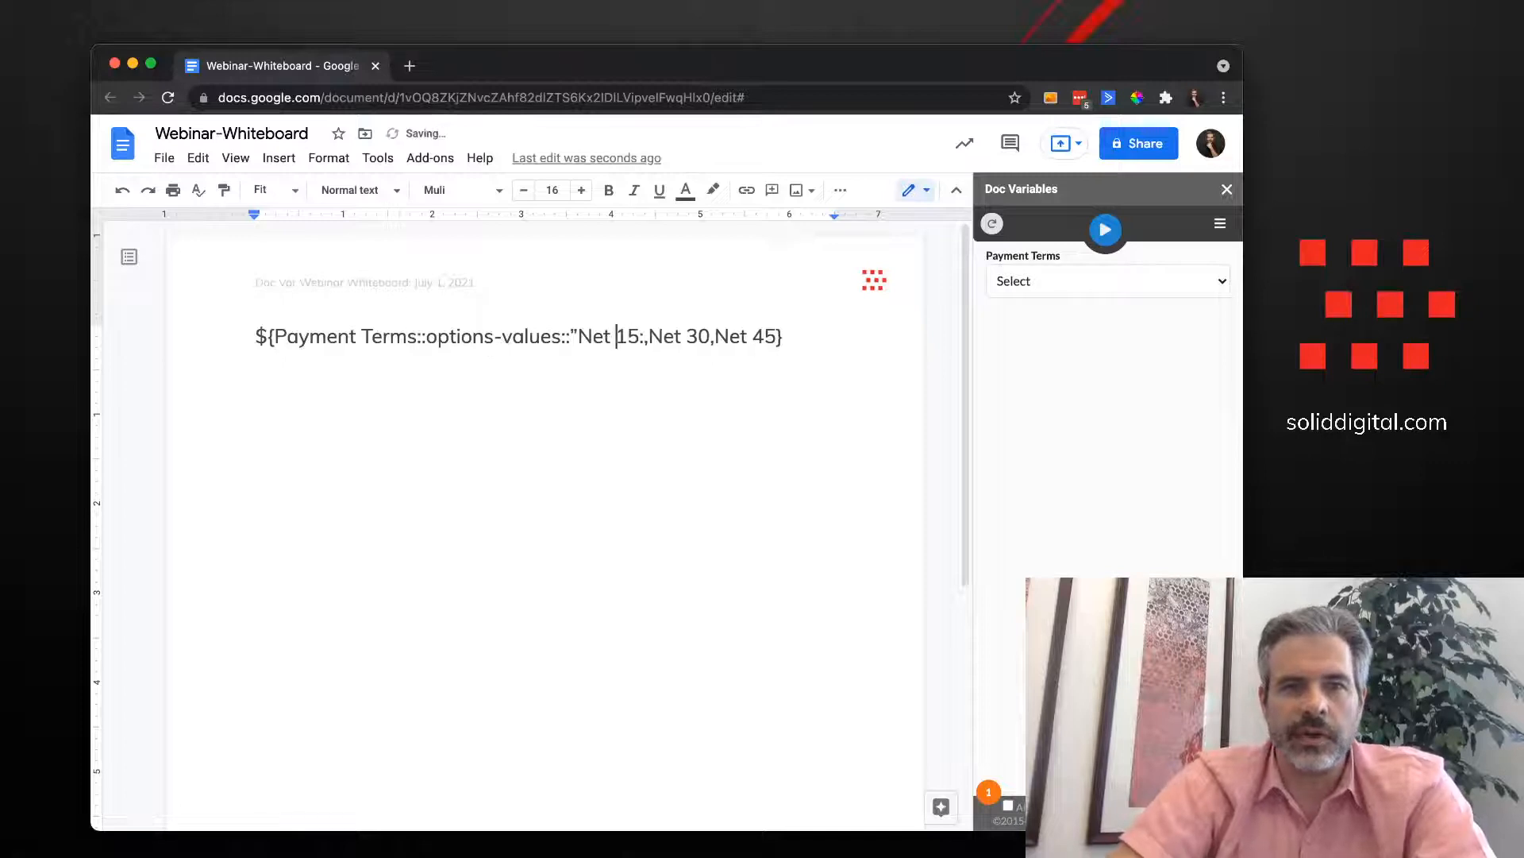
key("Right")
key("Right")
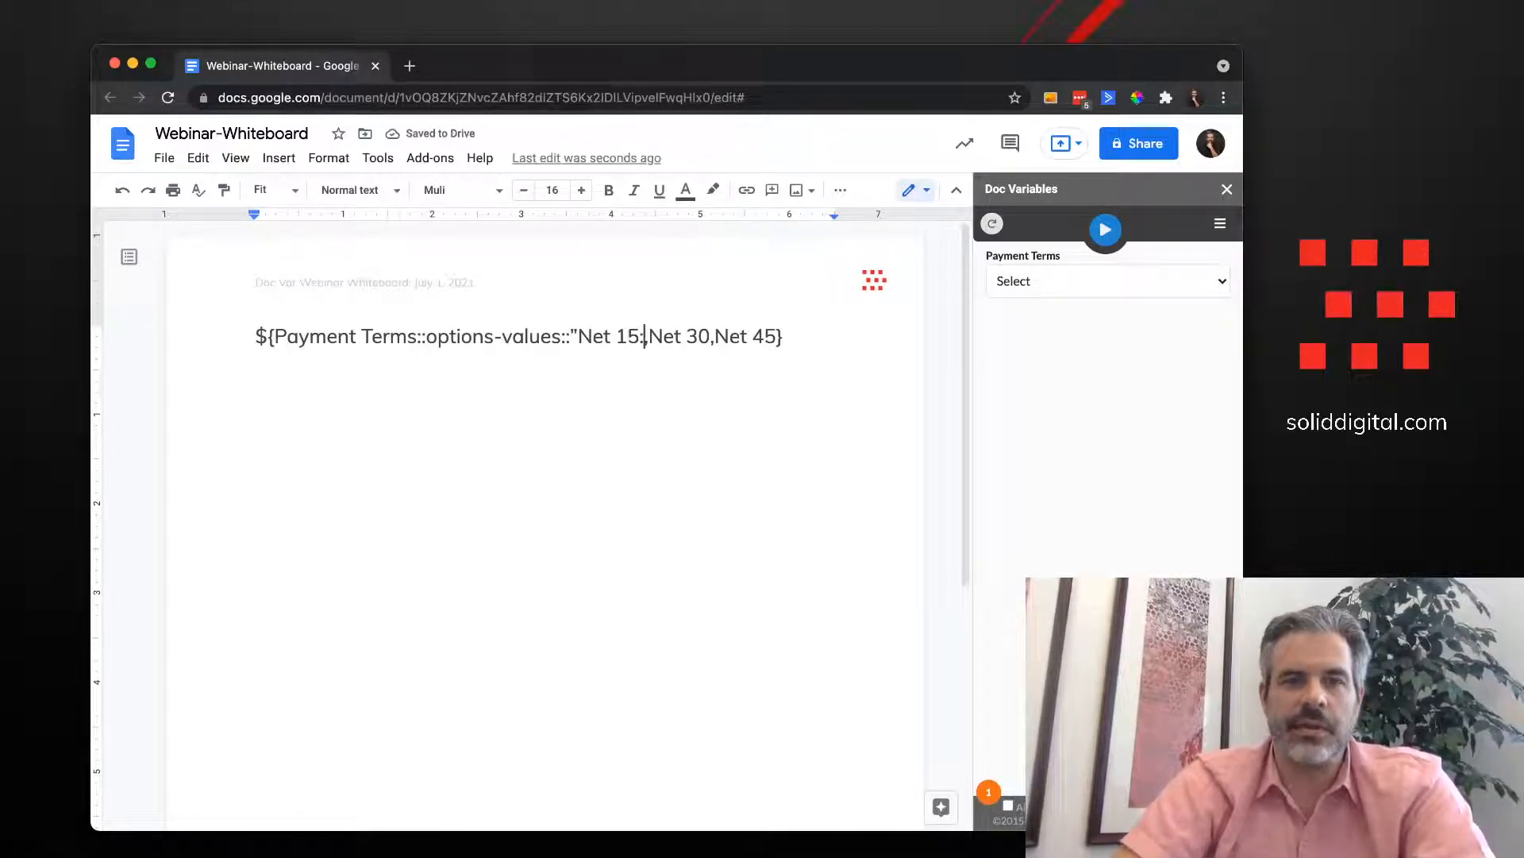
key("Delete")
Insert the value 15 and a colon before Net 15, right behind the opening quotation mark
key("Left")
key("Left")
key("Left")
key("Left")
key("Left")
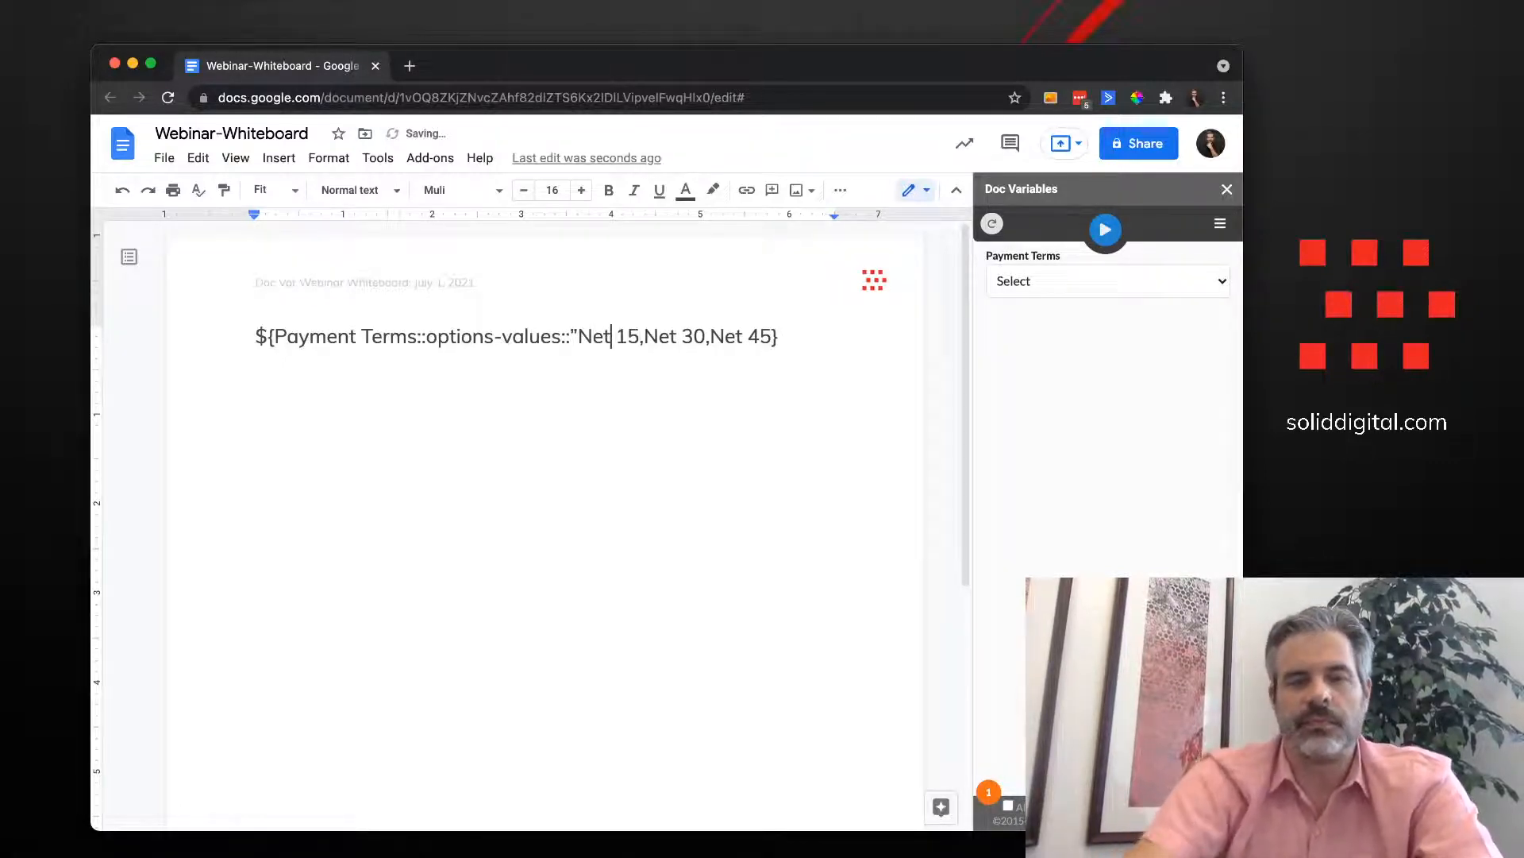
key("Left")
type("15:")
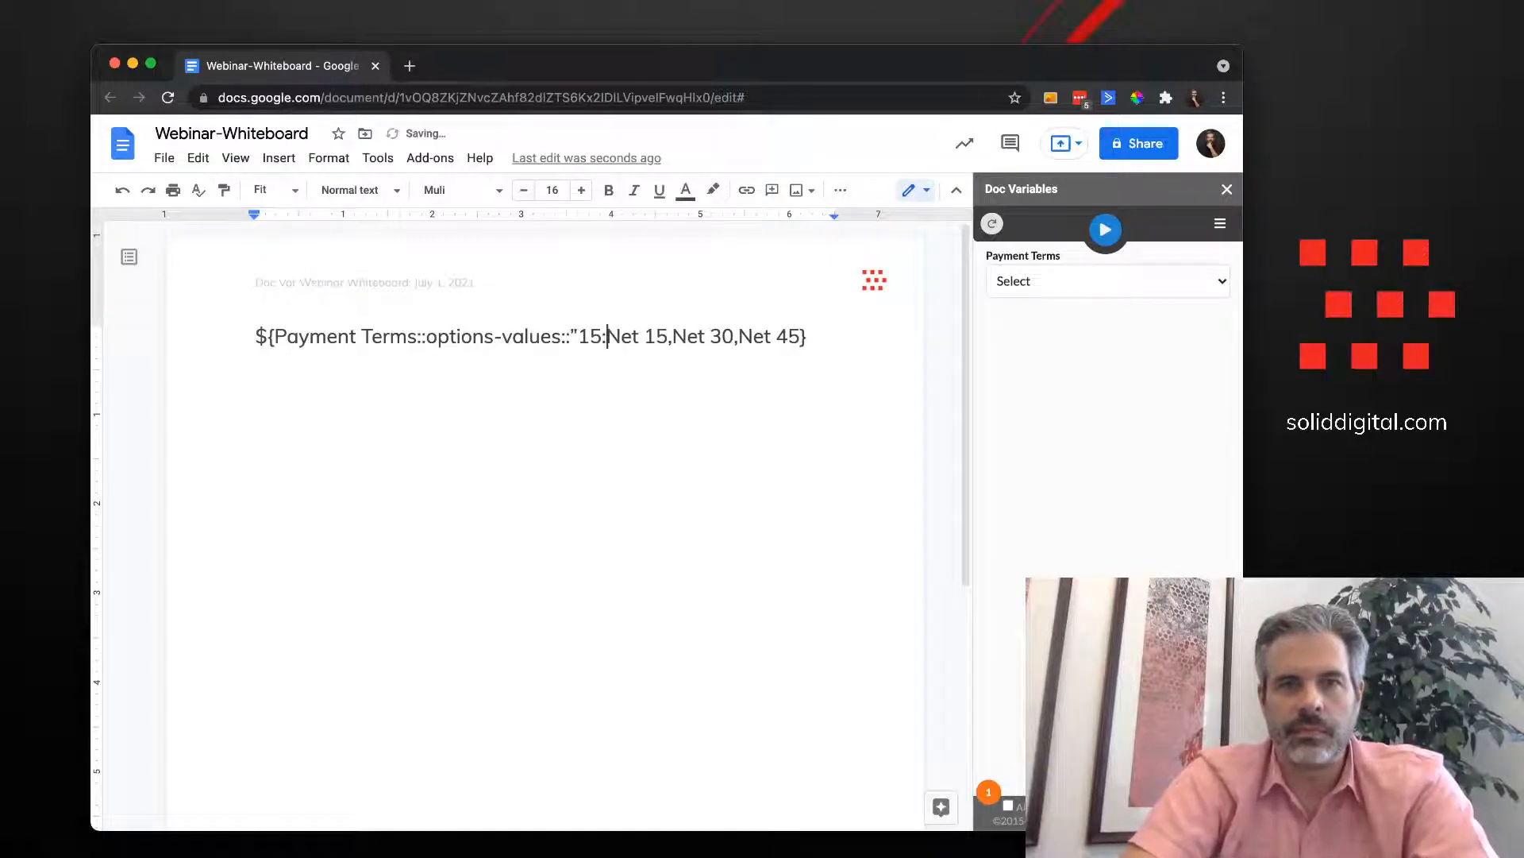
Close the first option with a quotation mark after Net 15 so it reads "15:Net 15"
key("Right")
key("Right")
key("Right")
key("Right")
key("Right")
key("Right")
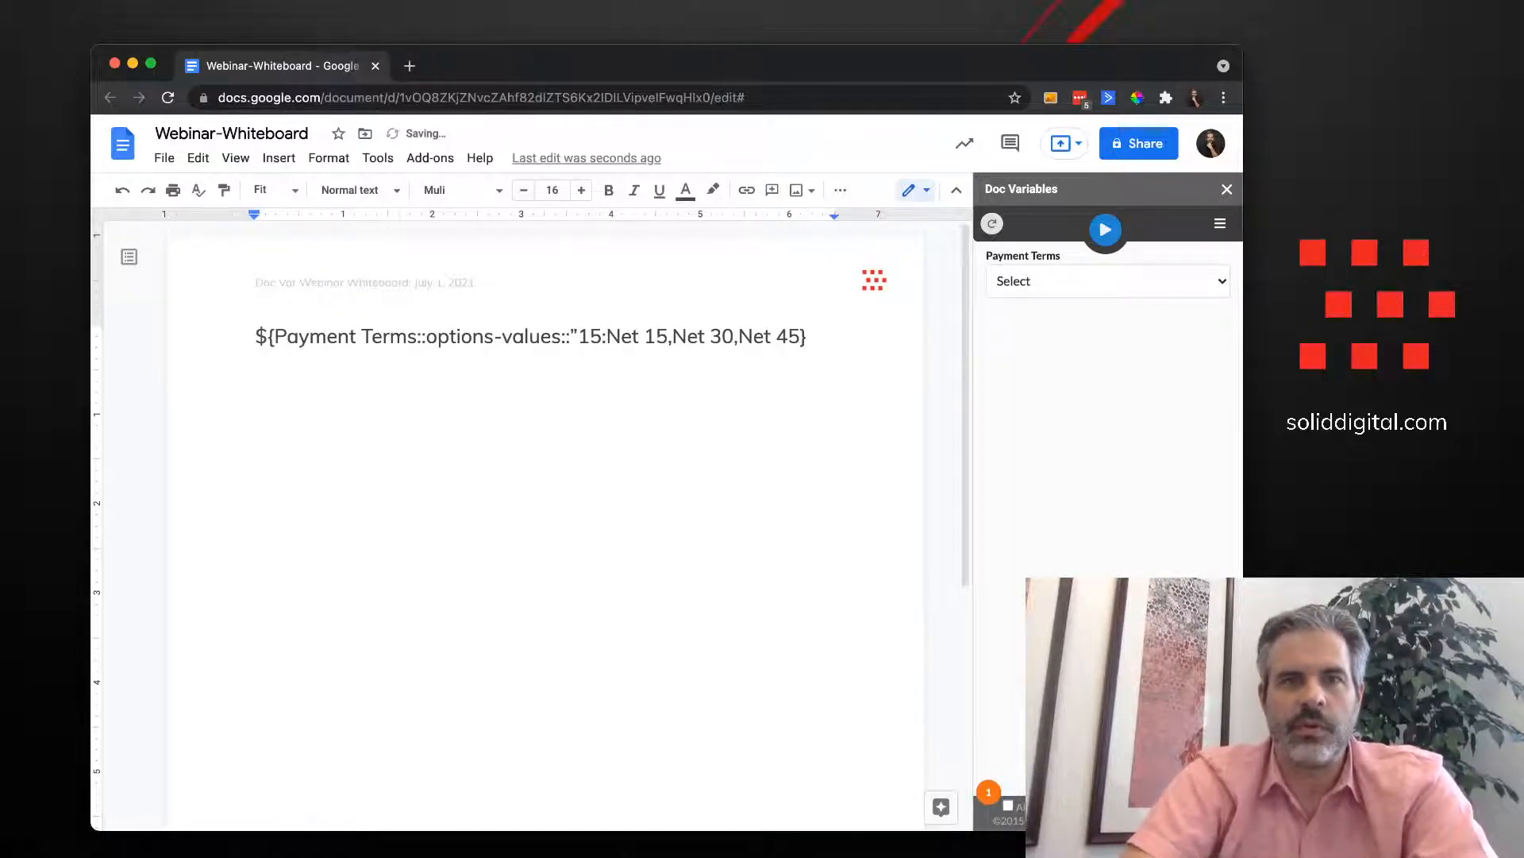
type("\"")
key("Left")
key("Left")
key("Left")
key("Left")
key("Left")
key("Left")
key("Left")
key("Left")
key("Left")
key("Left")
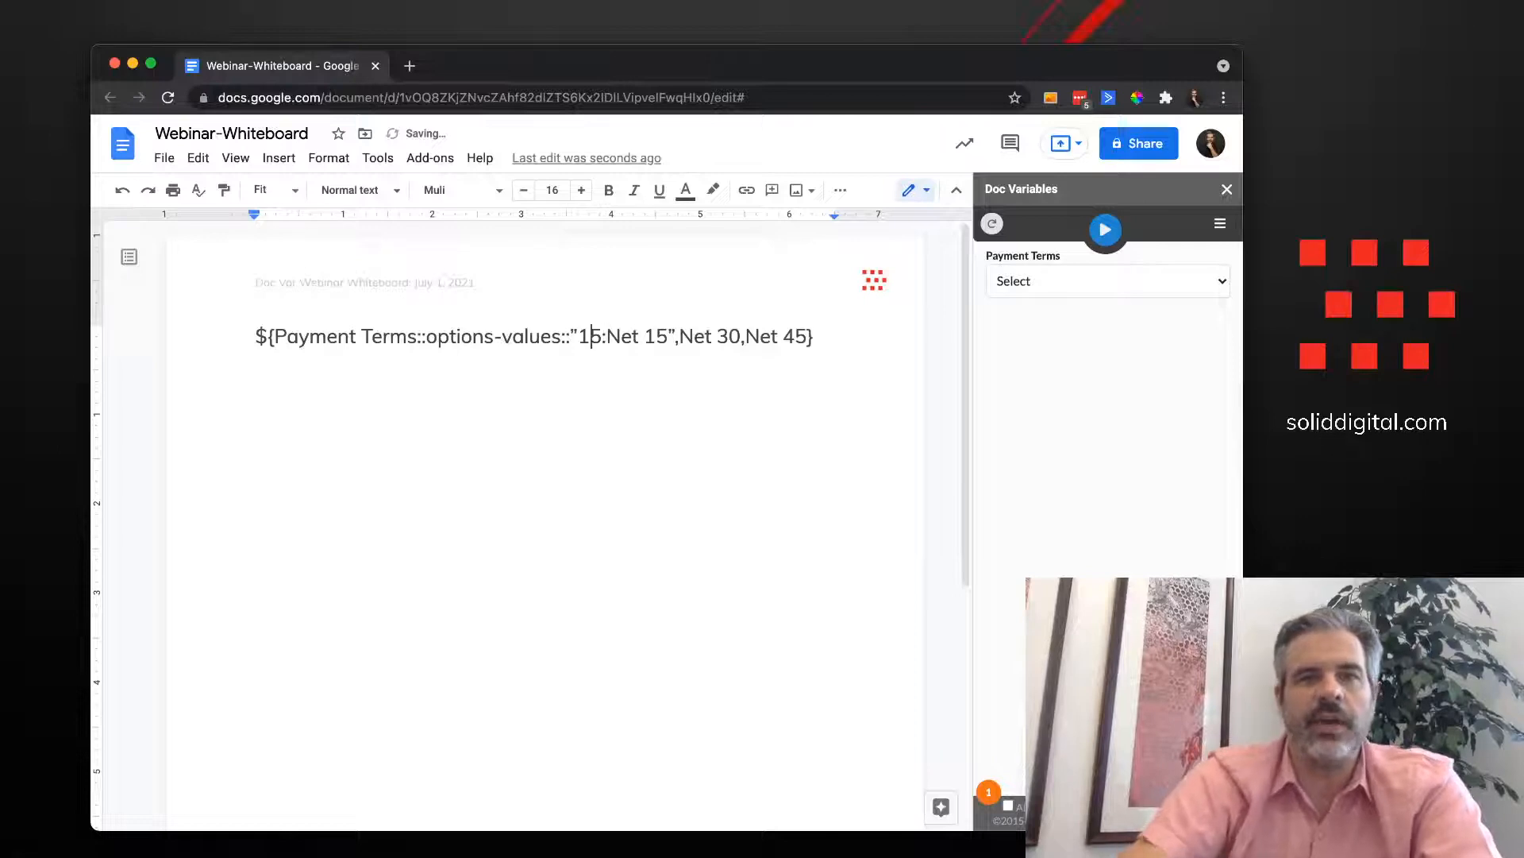
key("Right")
key("Right")
key("Left")
key("Left")
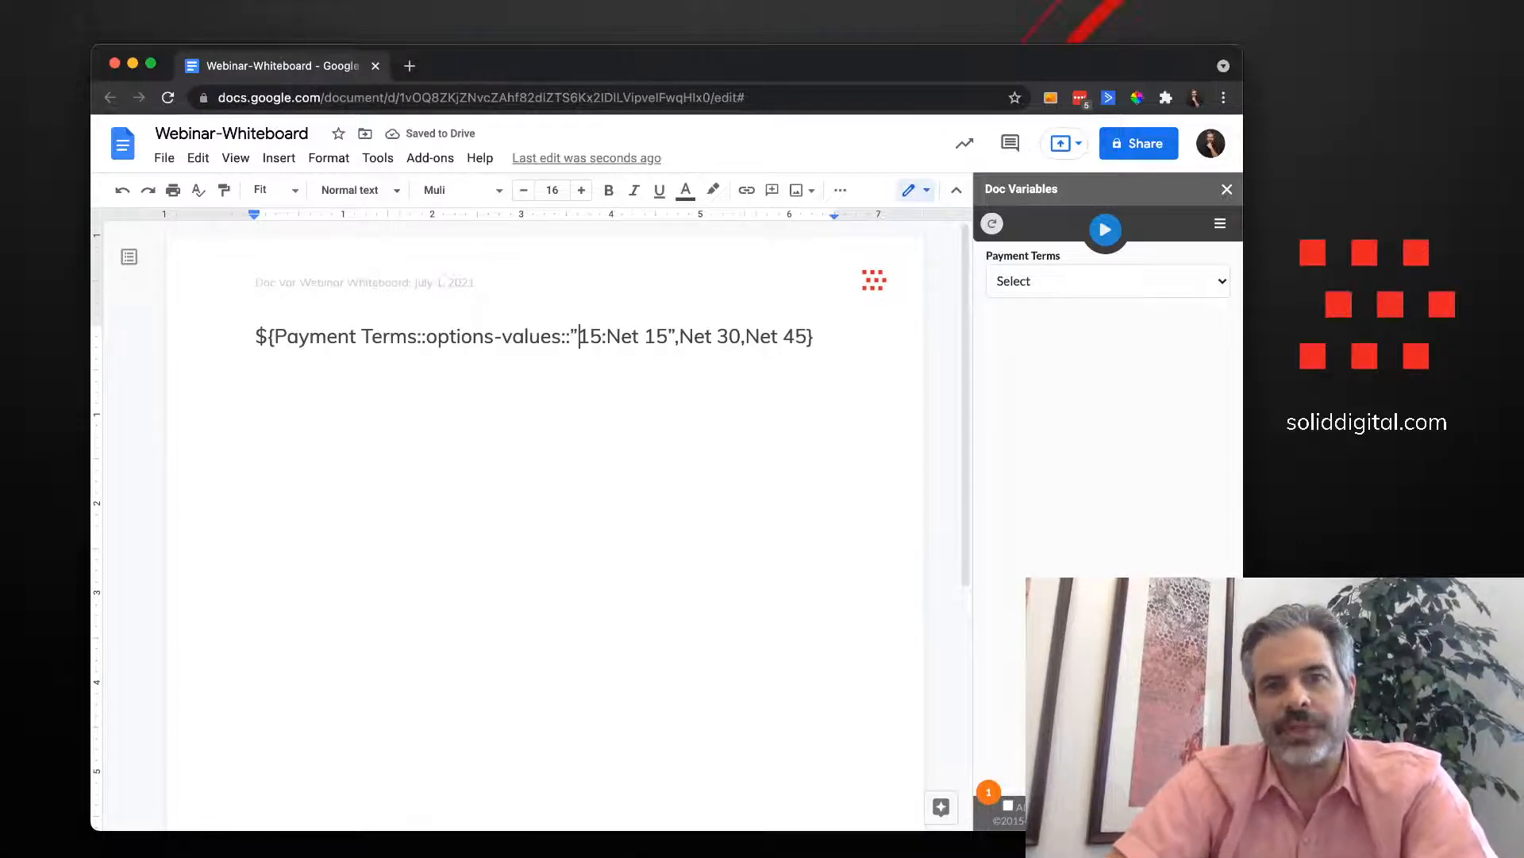
key("Right")
key("Right")
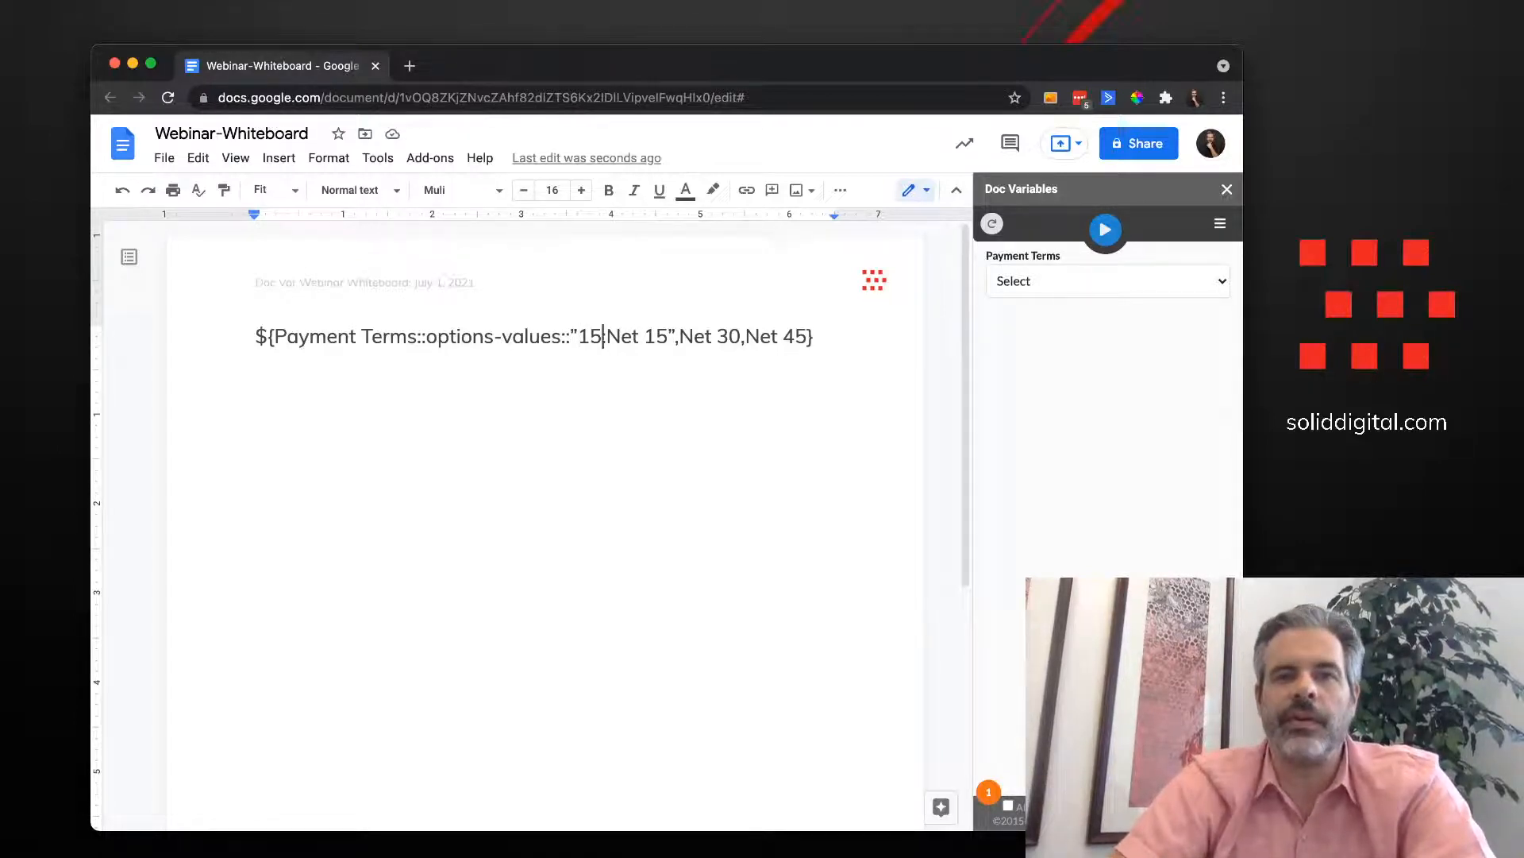
key("Right")
key("Right")
key("Right")
key("Right")
key("Right")
key("Right")
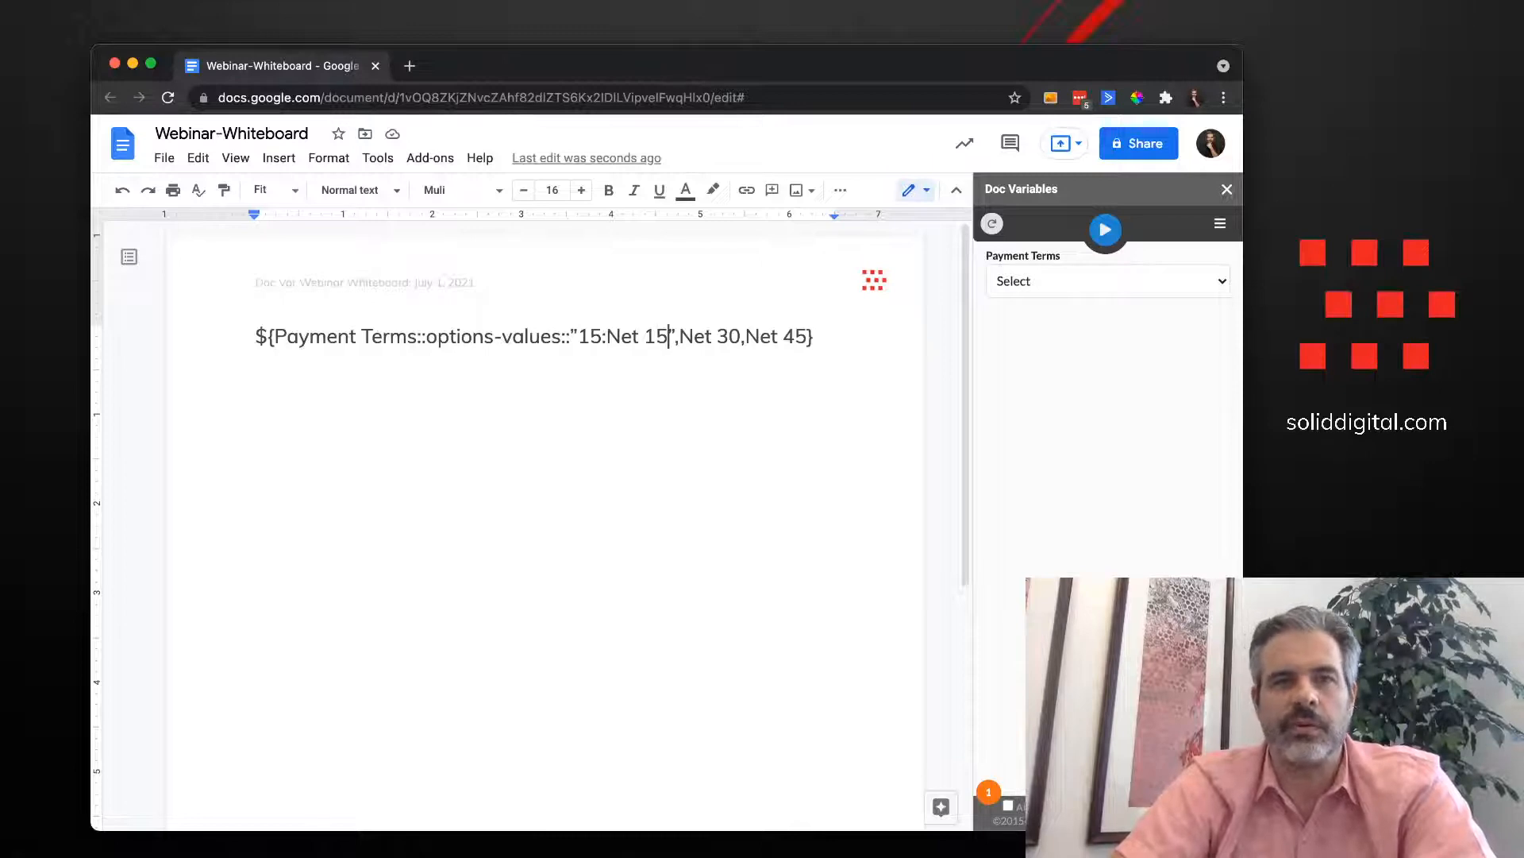
key("Left")
key("Left")
key("Left")
key("Left")
key("Left")
key("Left")
key("Left")
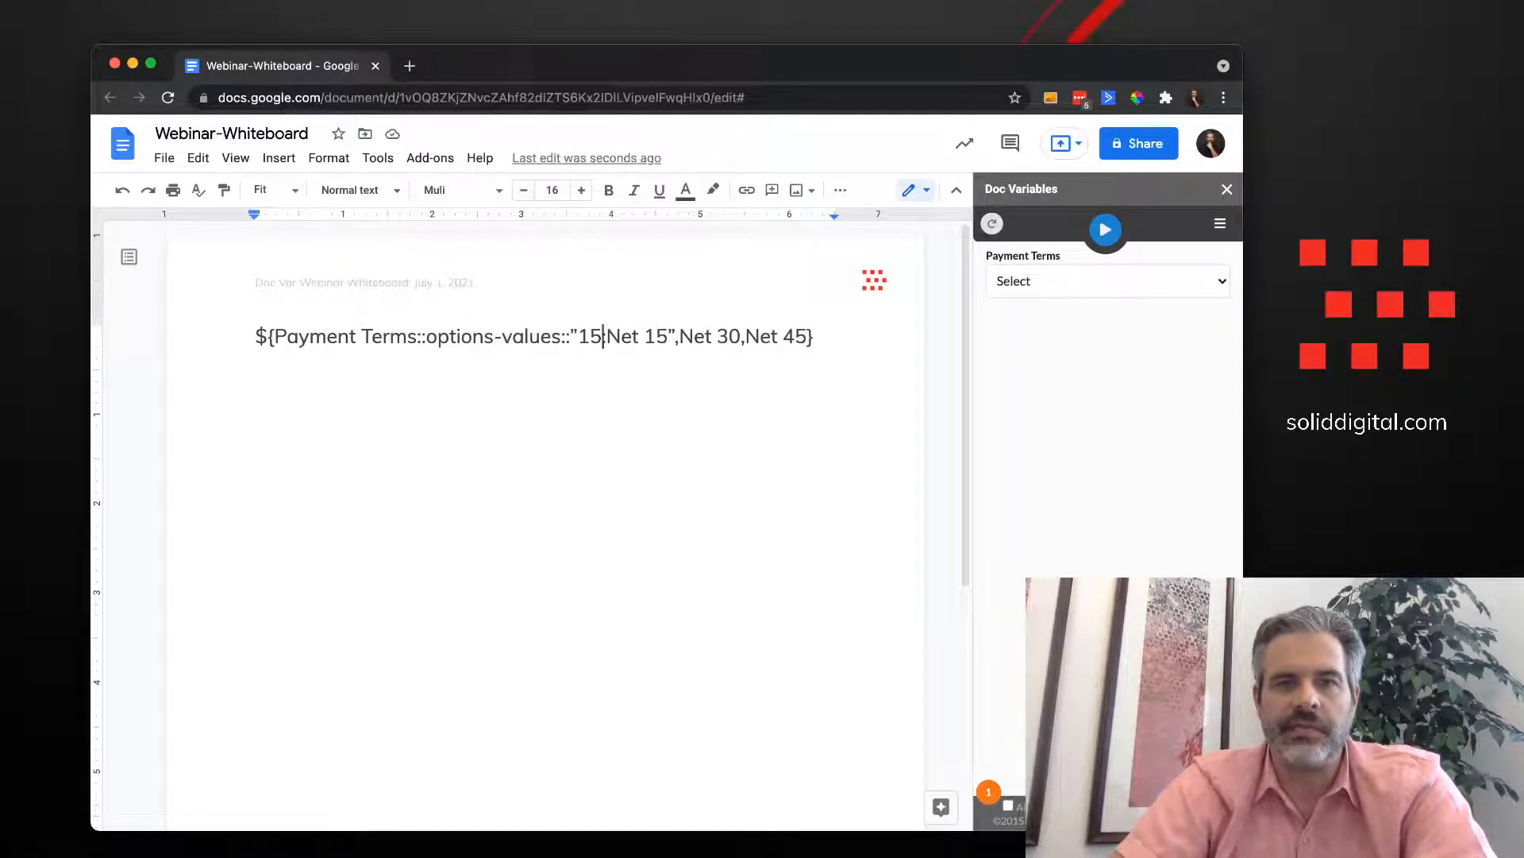
key("Left")
key("Left")
key("Left")
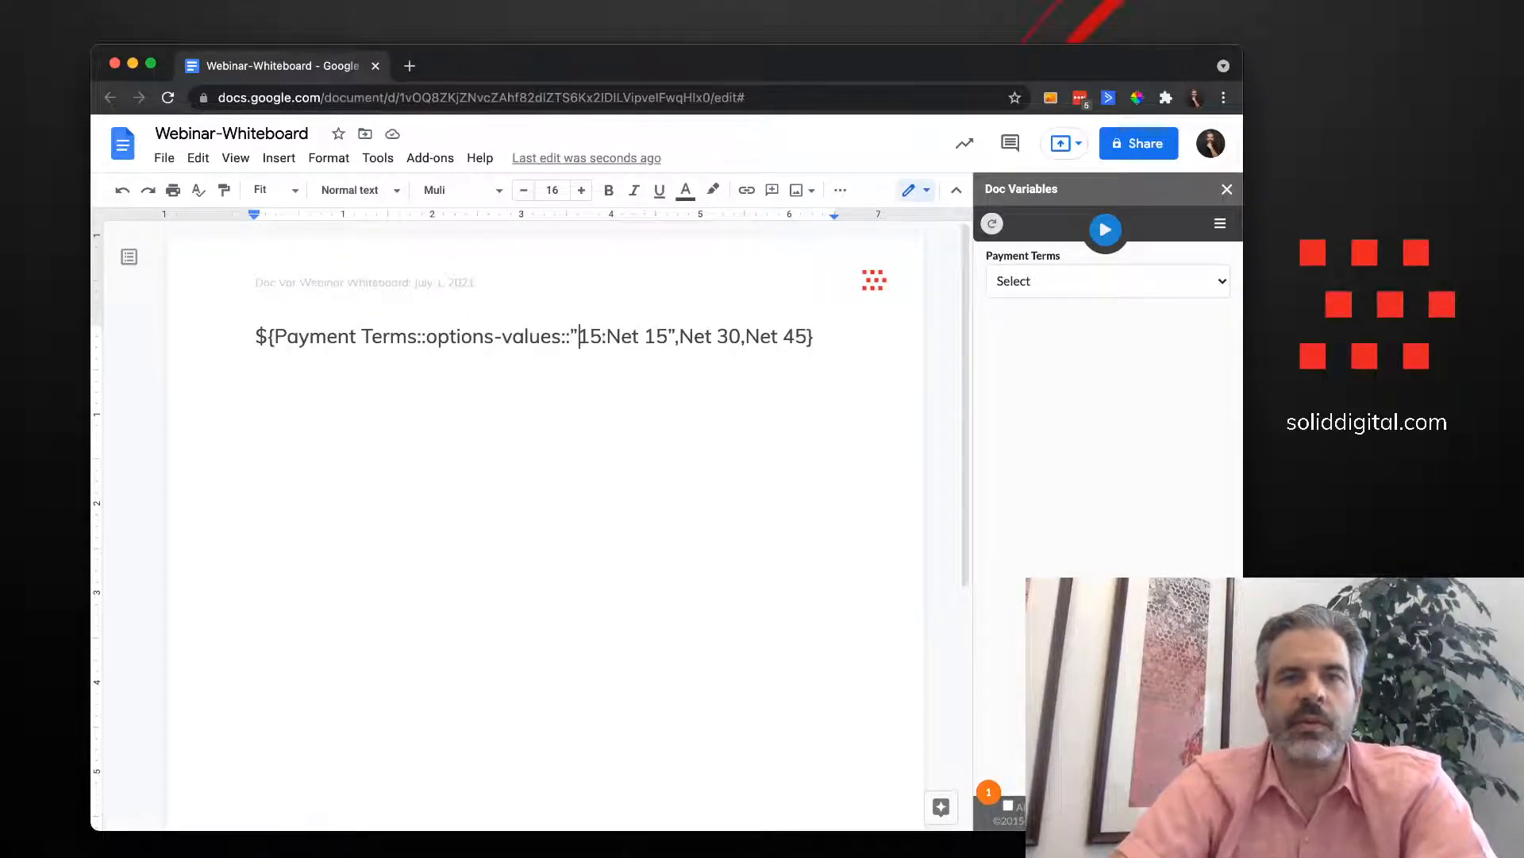
Insert an opening quotation mark followed by 30: before Net 30 in the Payment Terms variable
key("Right")
key("Right")
key("Right")
key("Right")
key("Right")
key("Right")
key("Right")
key("Right")
key("Right")
key("Right")
key("Right")
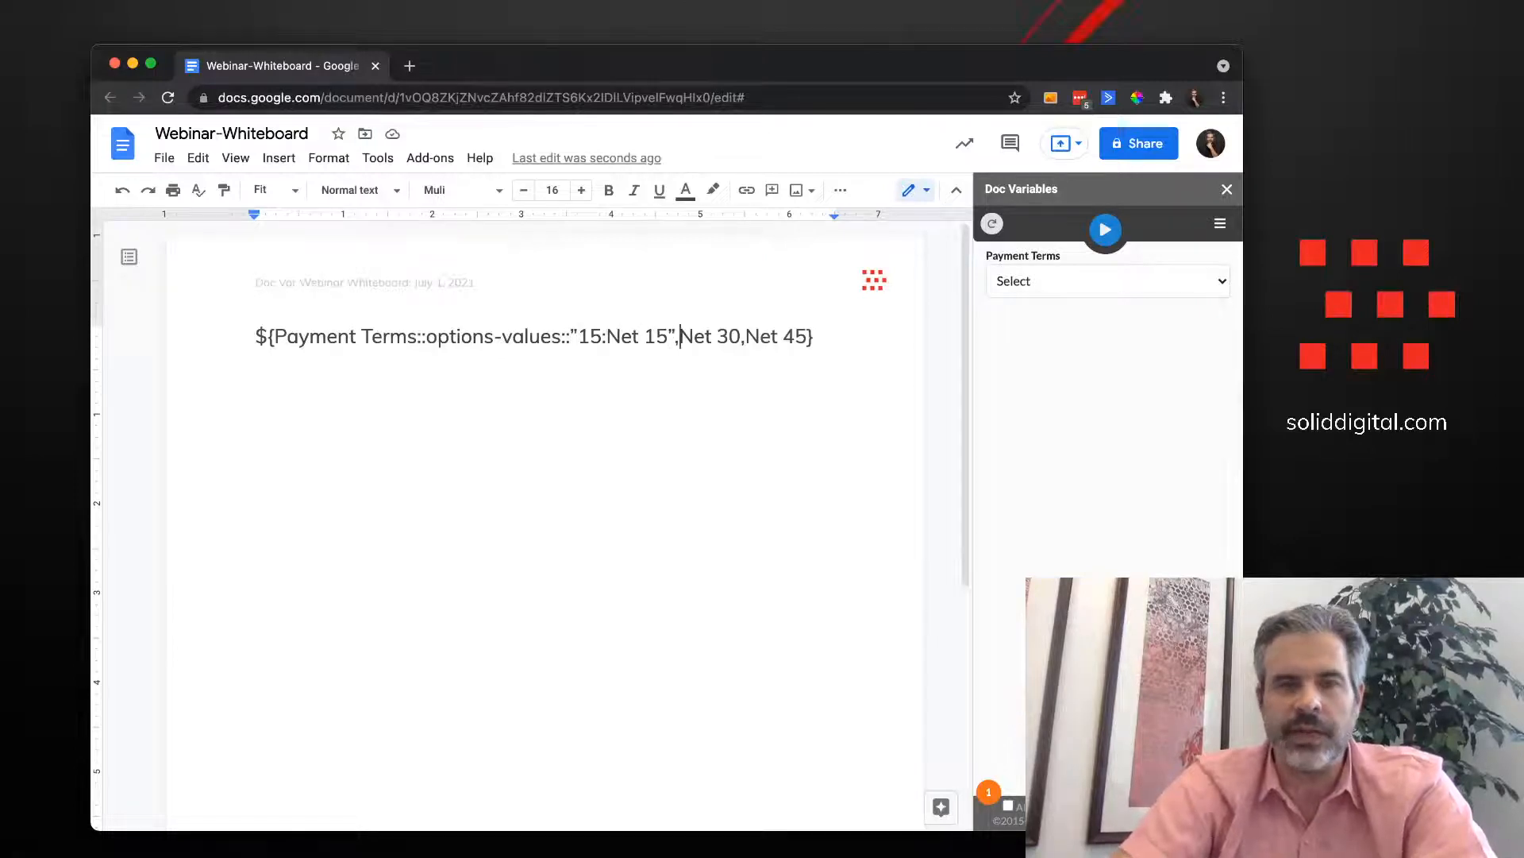
key("Right")
type("\"")
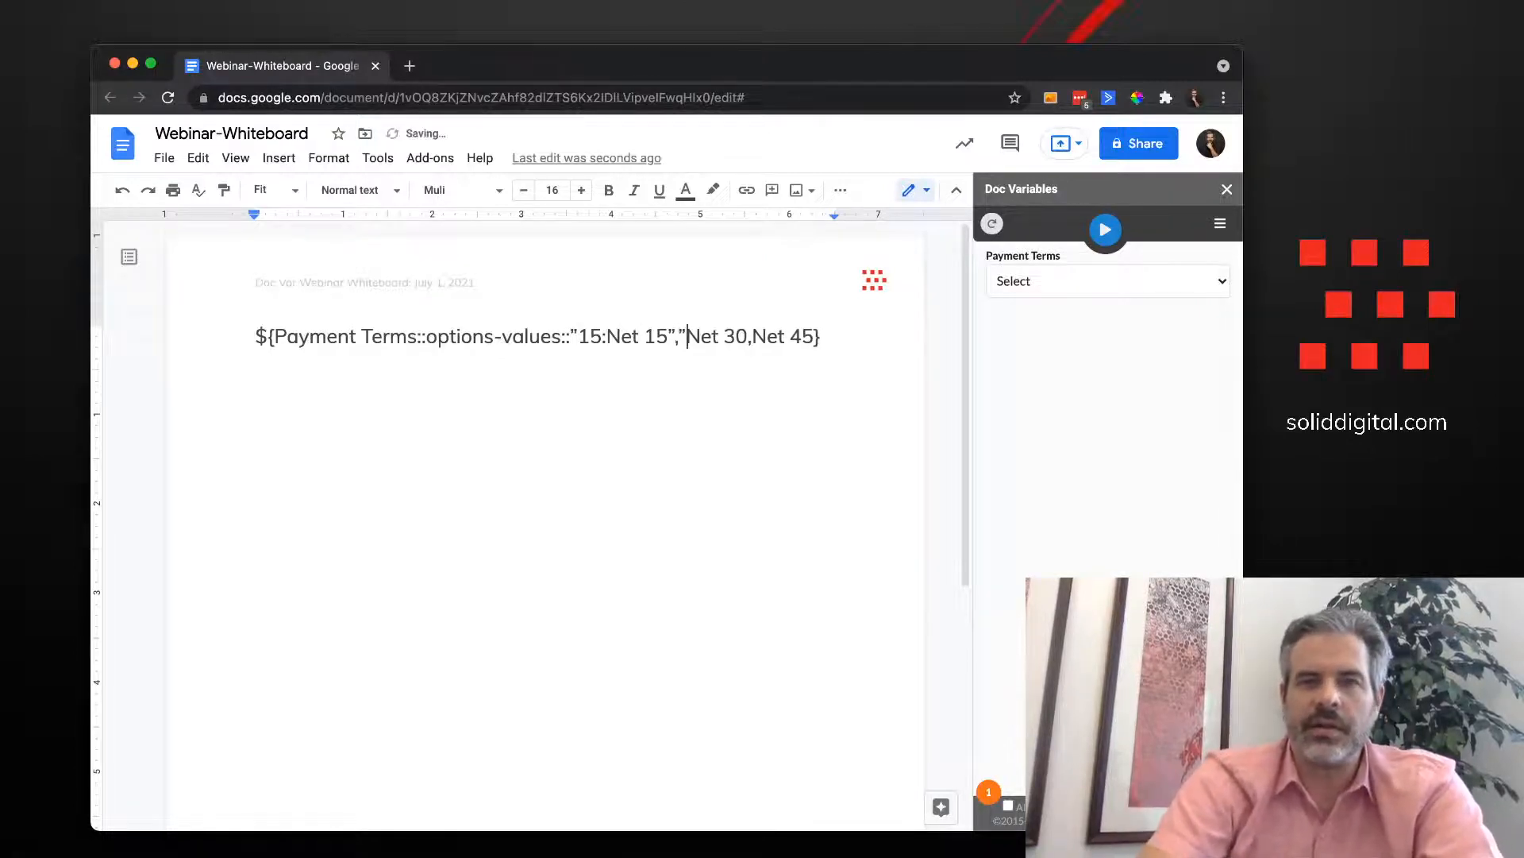
type("30:")
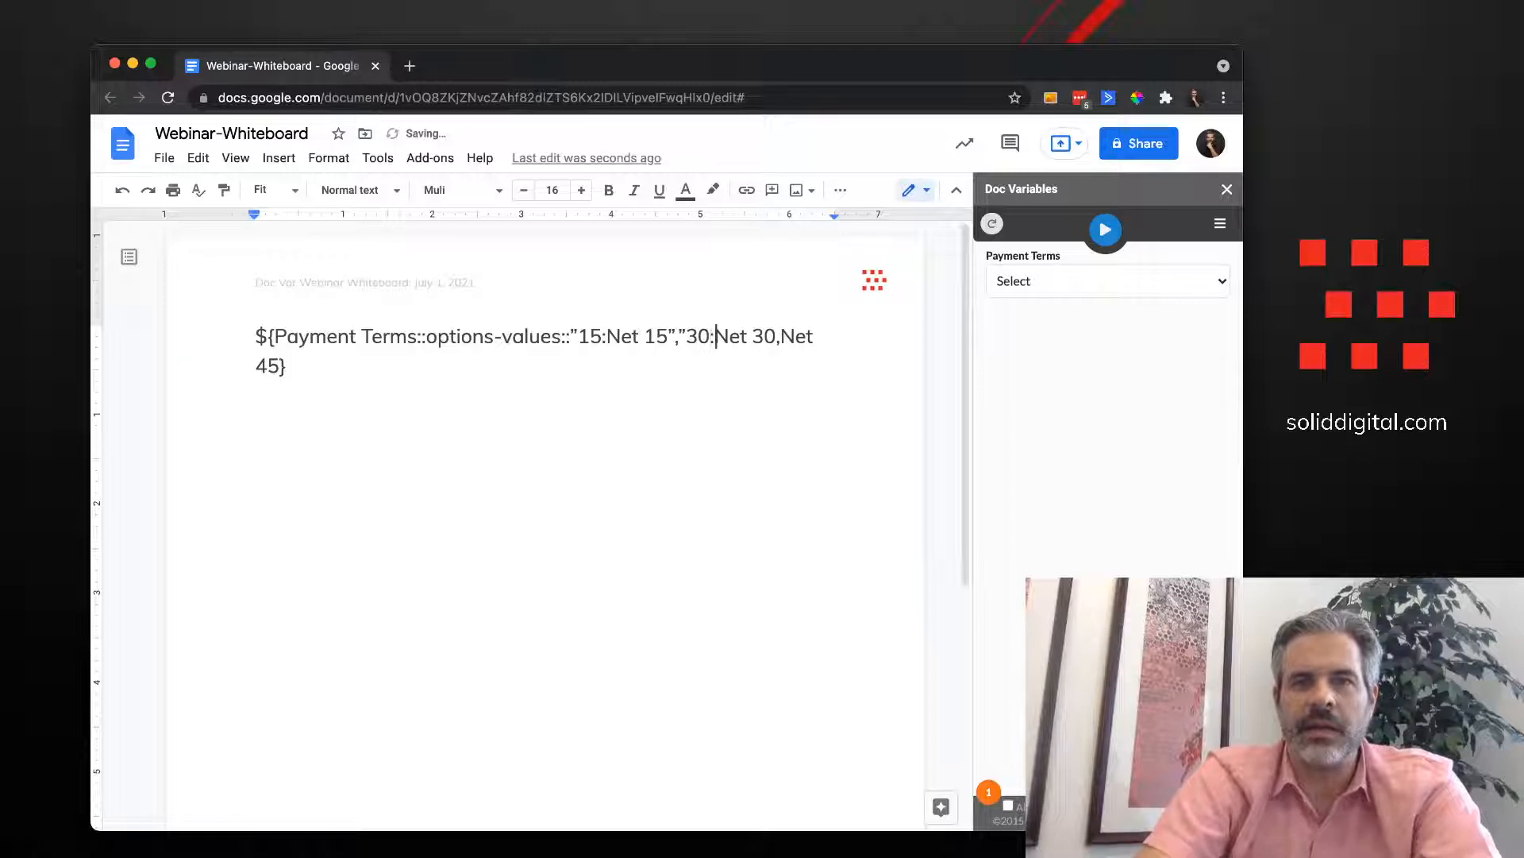
Close the second option with a quotation mark after Net 30
key("Right")
key("Right")
key("Right")
key("Right")
key("Right")
key("Right")
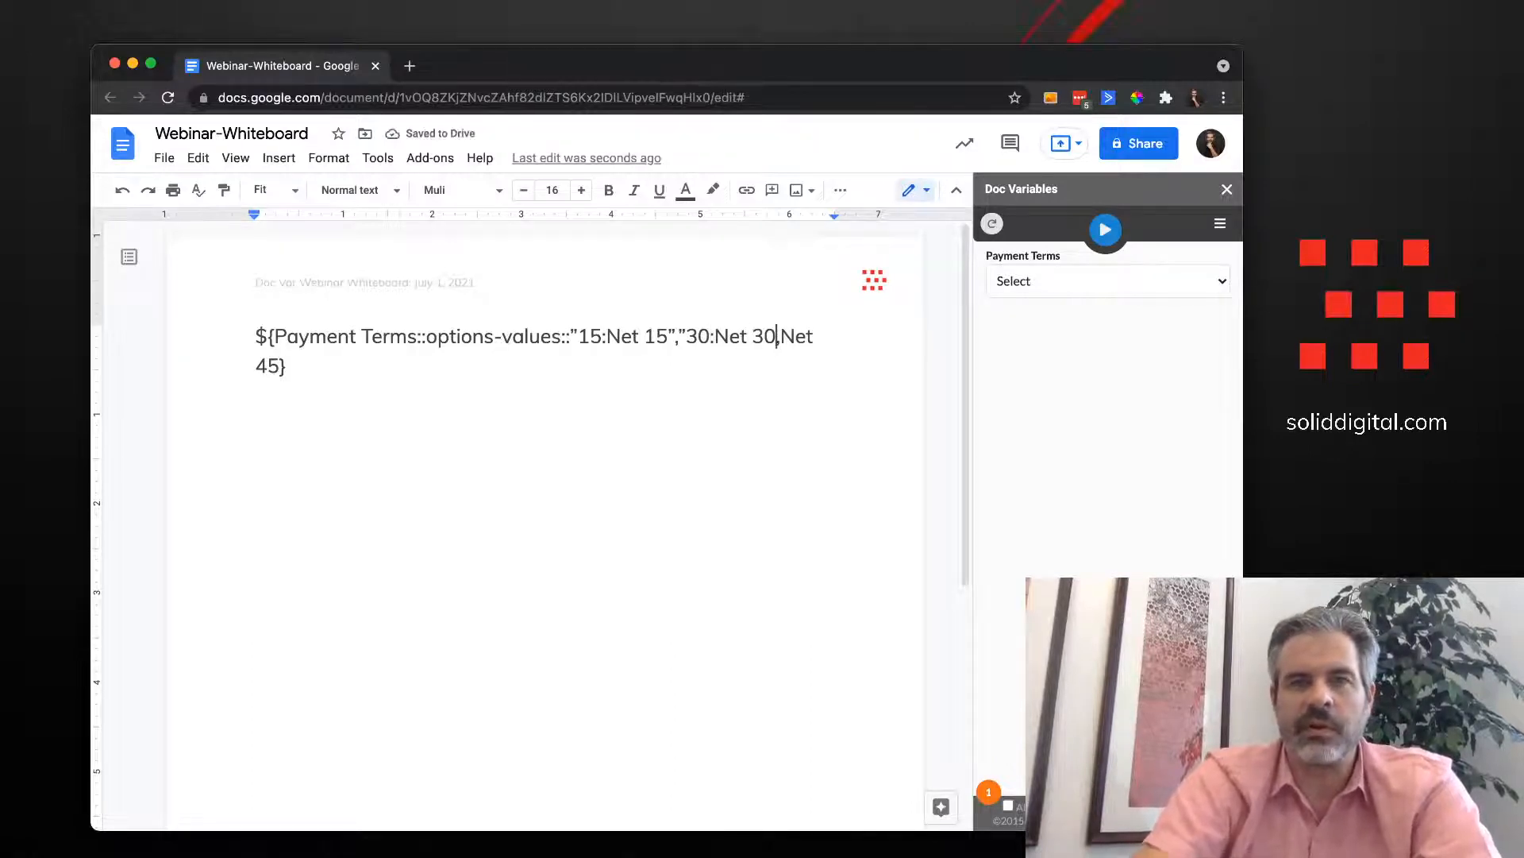
type("\"")
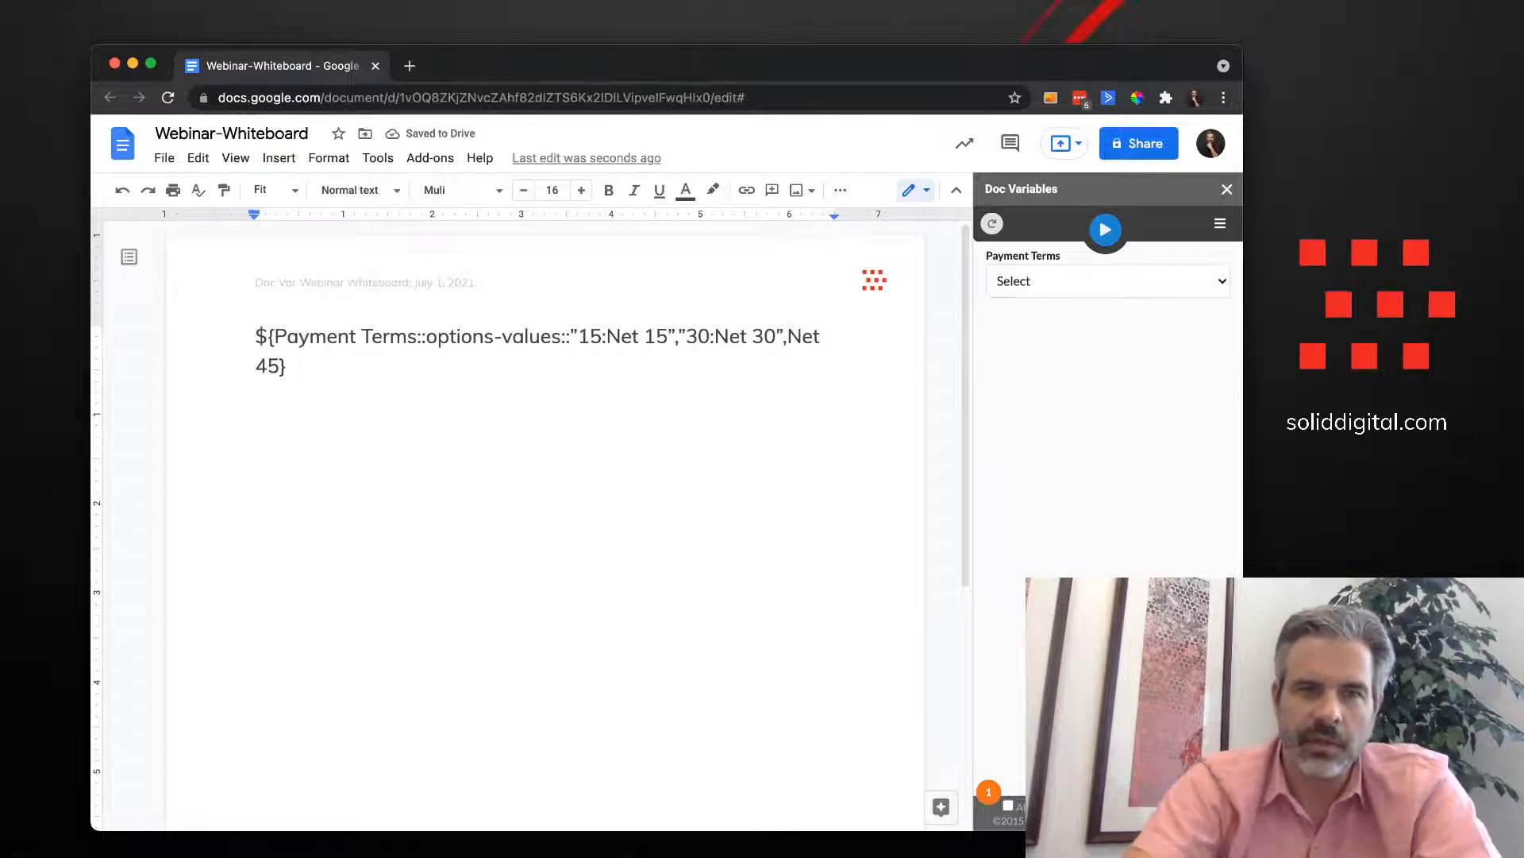
Rewrite the third Payment Terms option, Net 45, as "45:Net 45" including the surrounding quotation marks
type("\"")
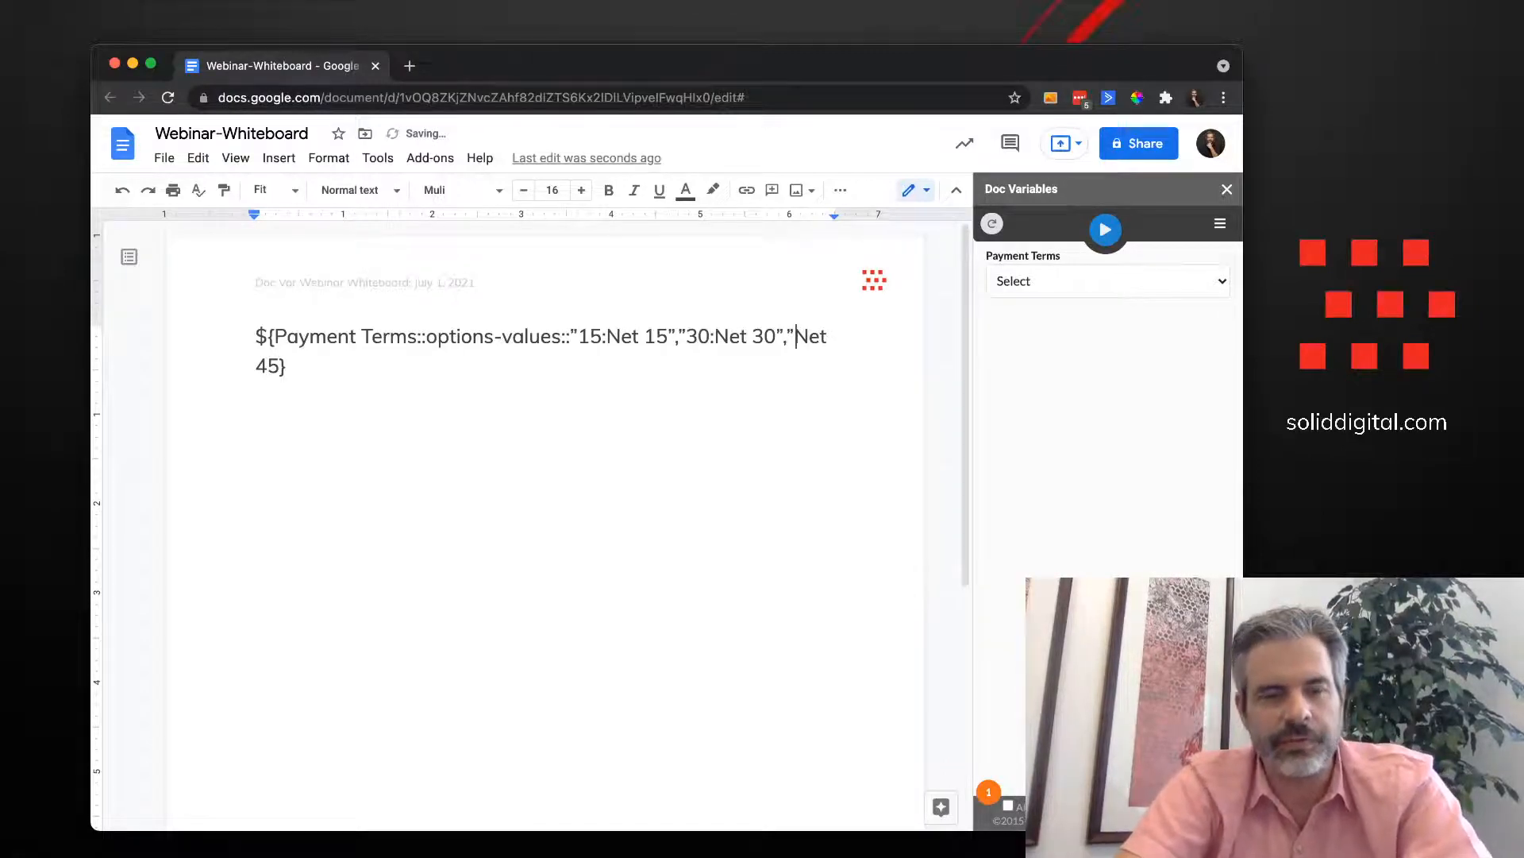
type("45:")
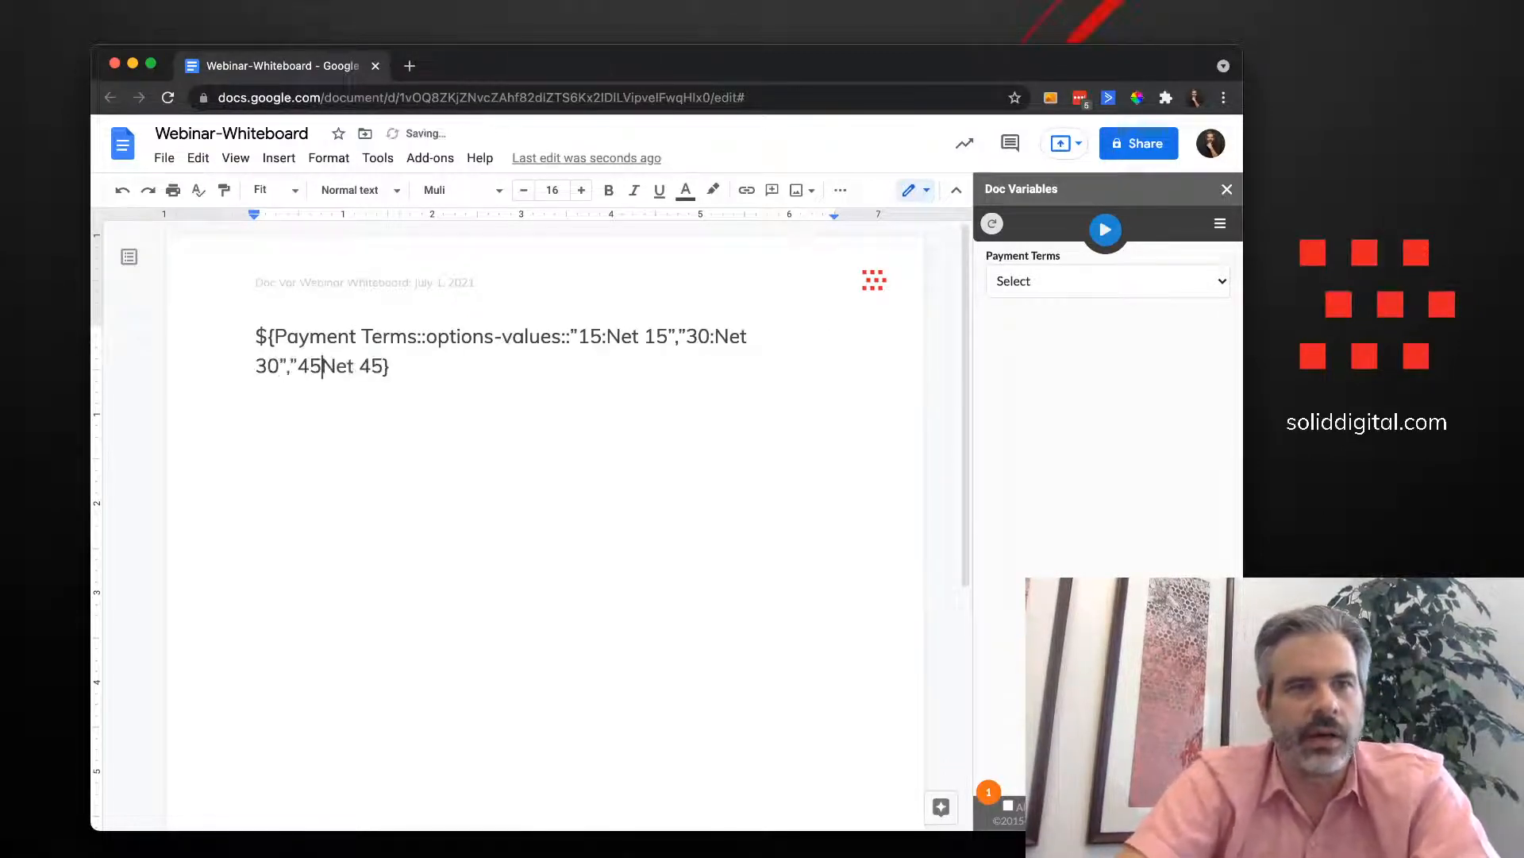
key("Right")
key("Right")
key("Right")
key("Right")
key("Right")
key("Right")
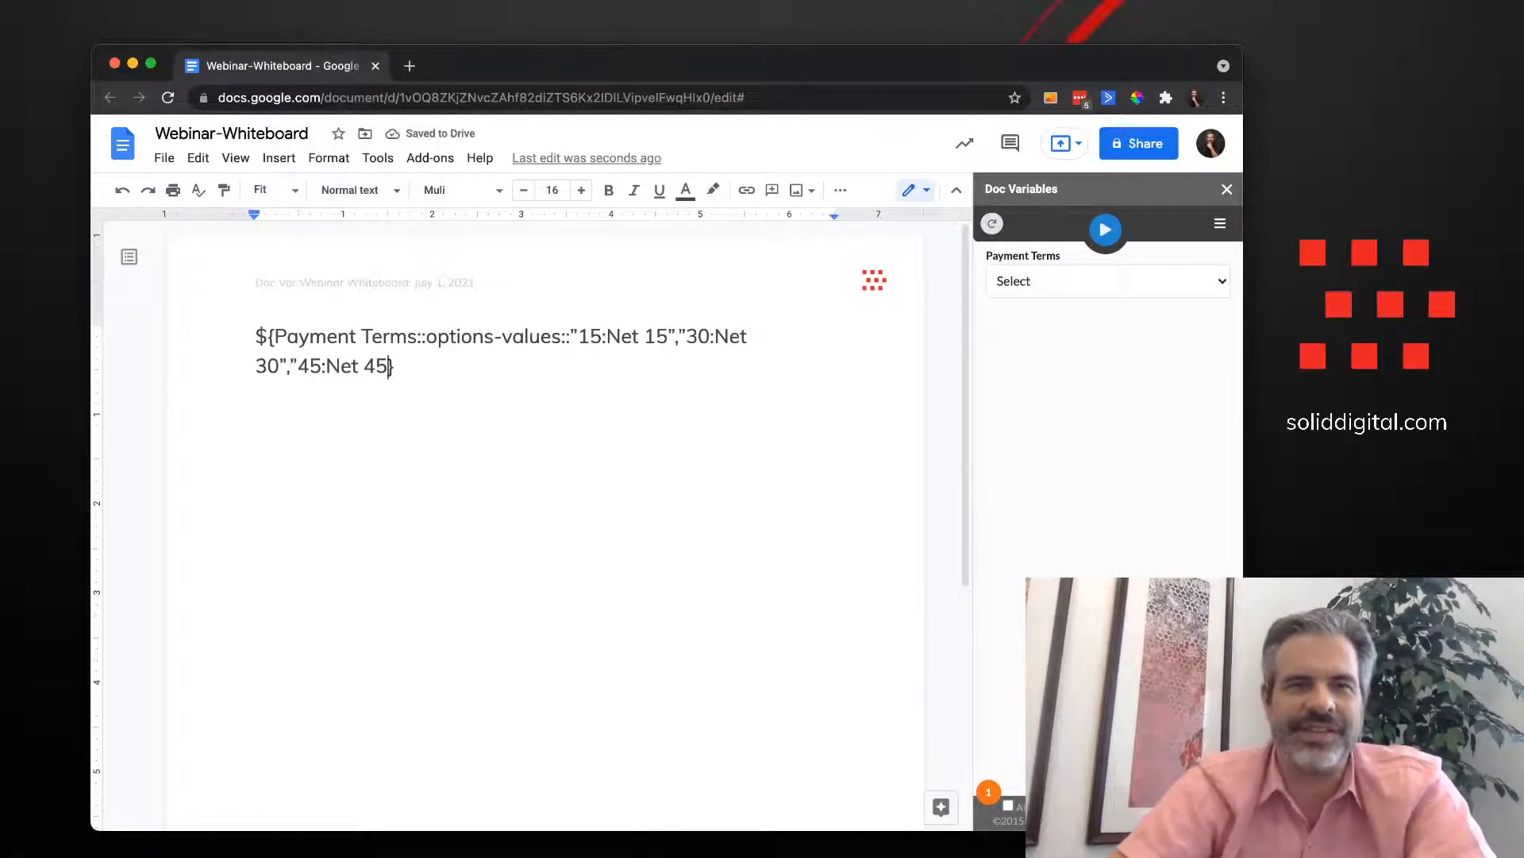
type("\"")
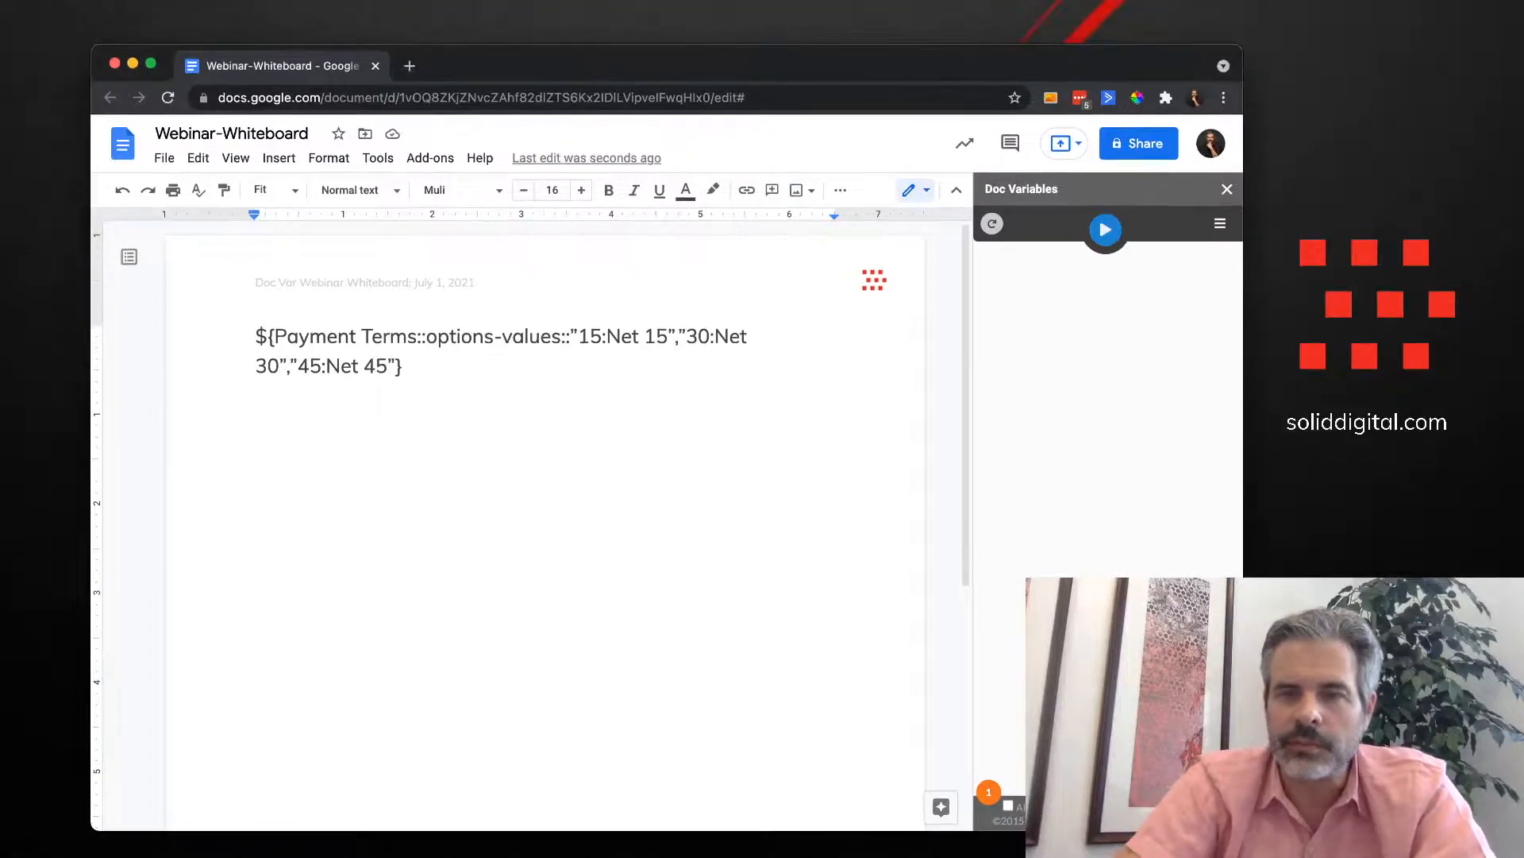
Quote the value and label of the first option separately so it reads "15":"Net 15"
left_click(606, 337)
type("\"")
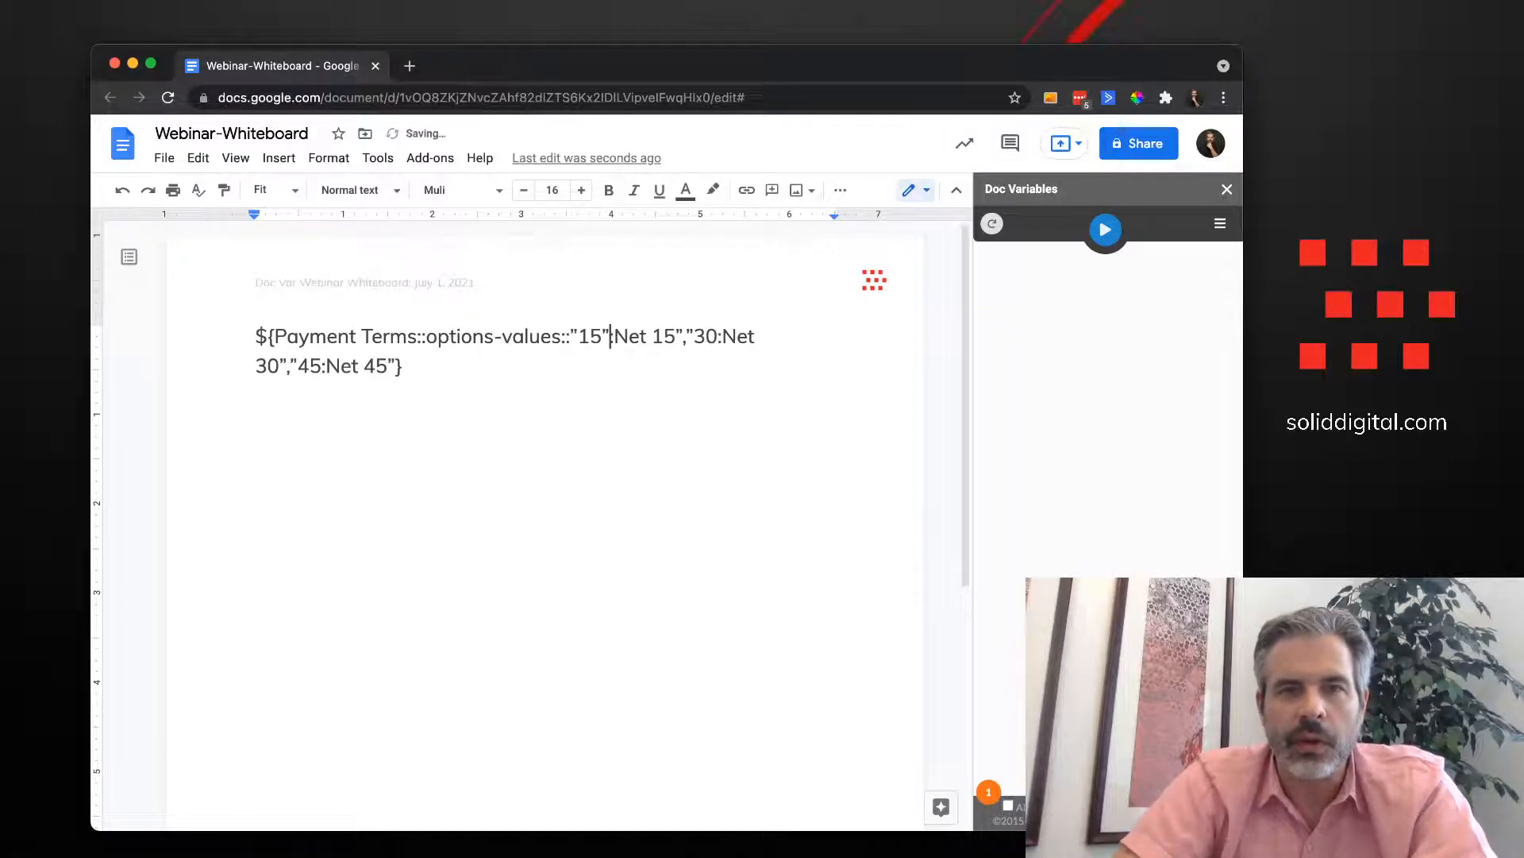
key("Right")
type("\"")
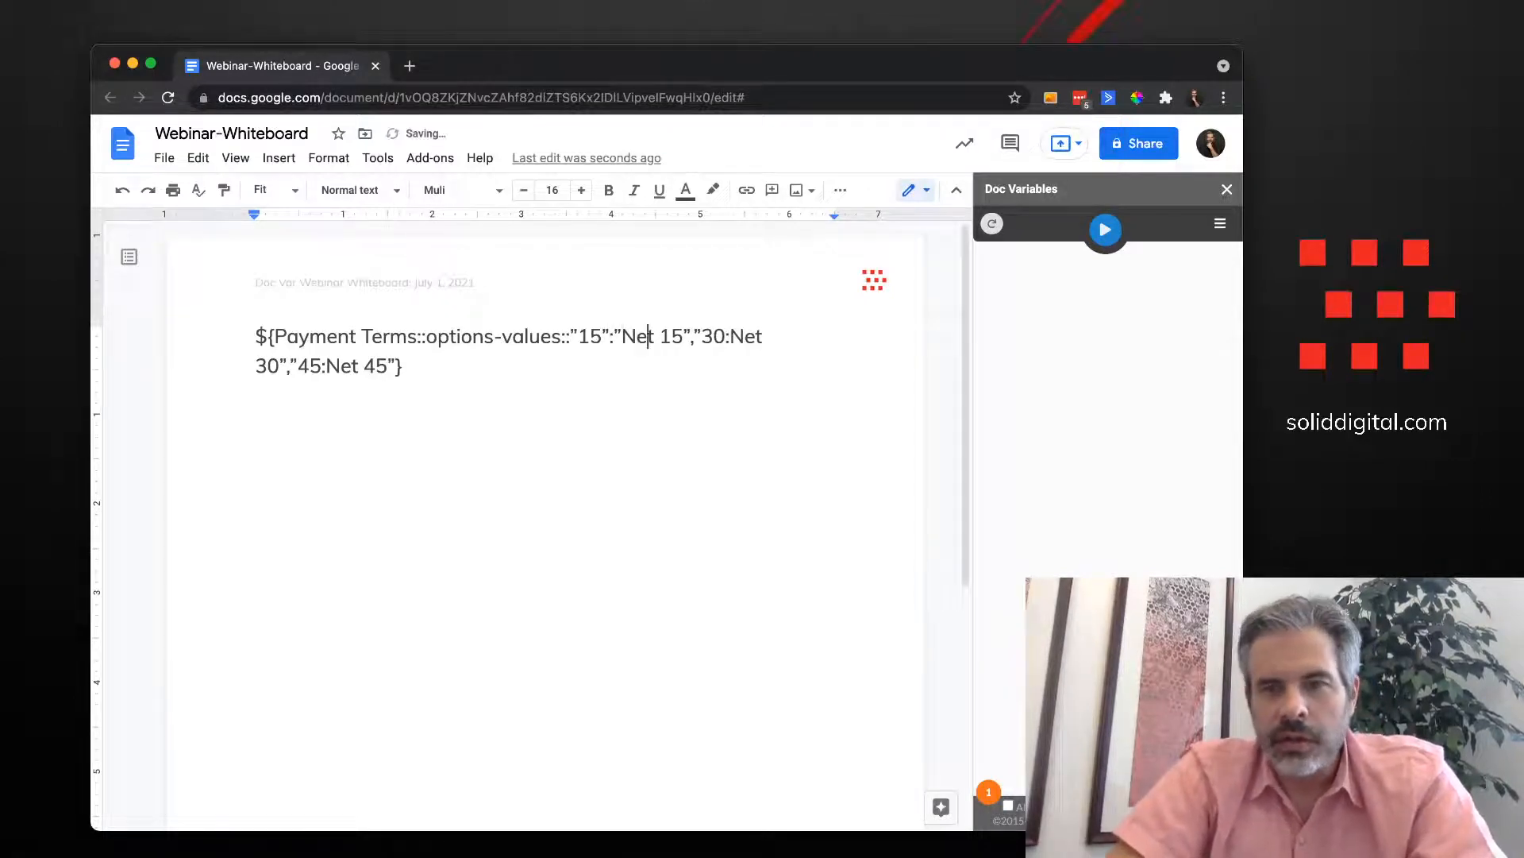
Add quotation marks on both sides of the second option's colon so it reads "30":"Net 30"
key("Right")
key("Right")
key("Right")
key("Right")
key("Right")
key("Right")
key("Right")
key("Right")
key("Right")
type("\"")
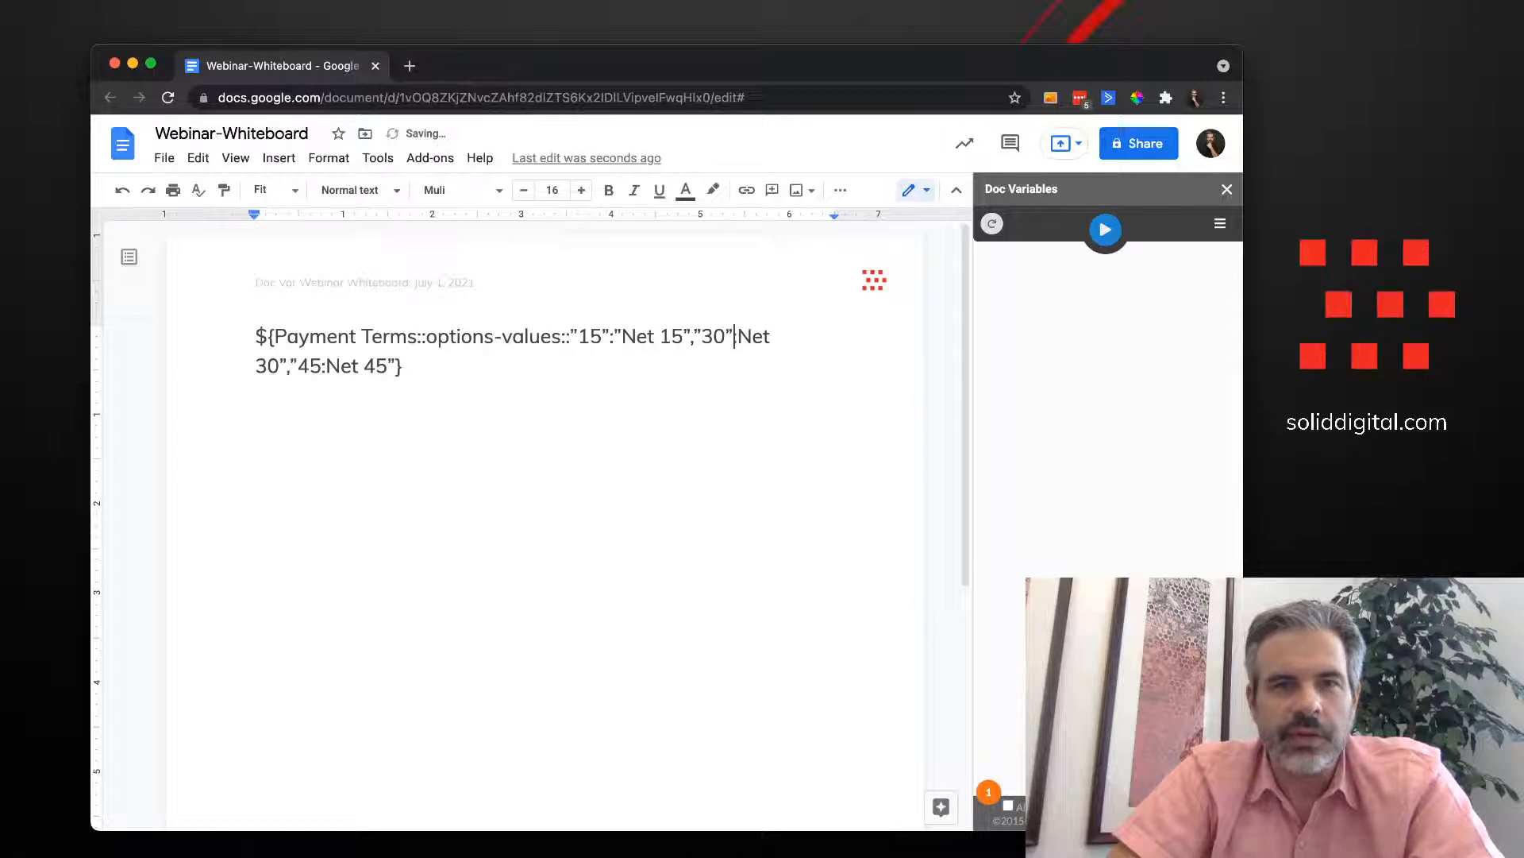
key("Right")
type("\"")
Add quotation marks on both sides of the third option's colon so it reads "45":"Net 45"
key("Right")
key("Right")
key("Right")
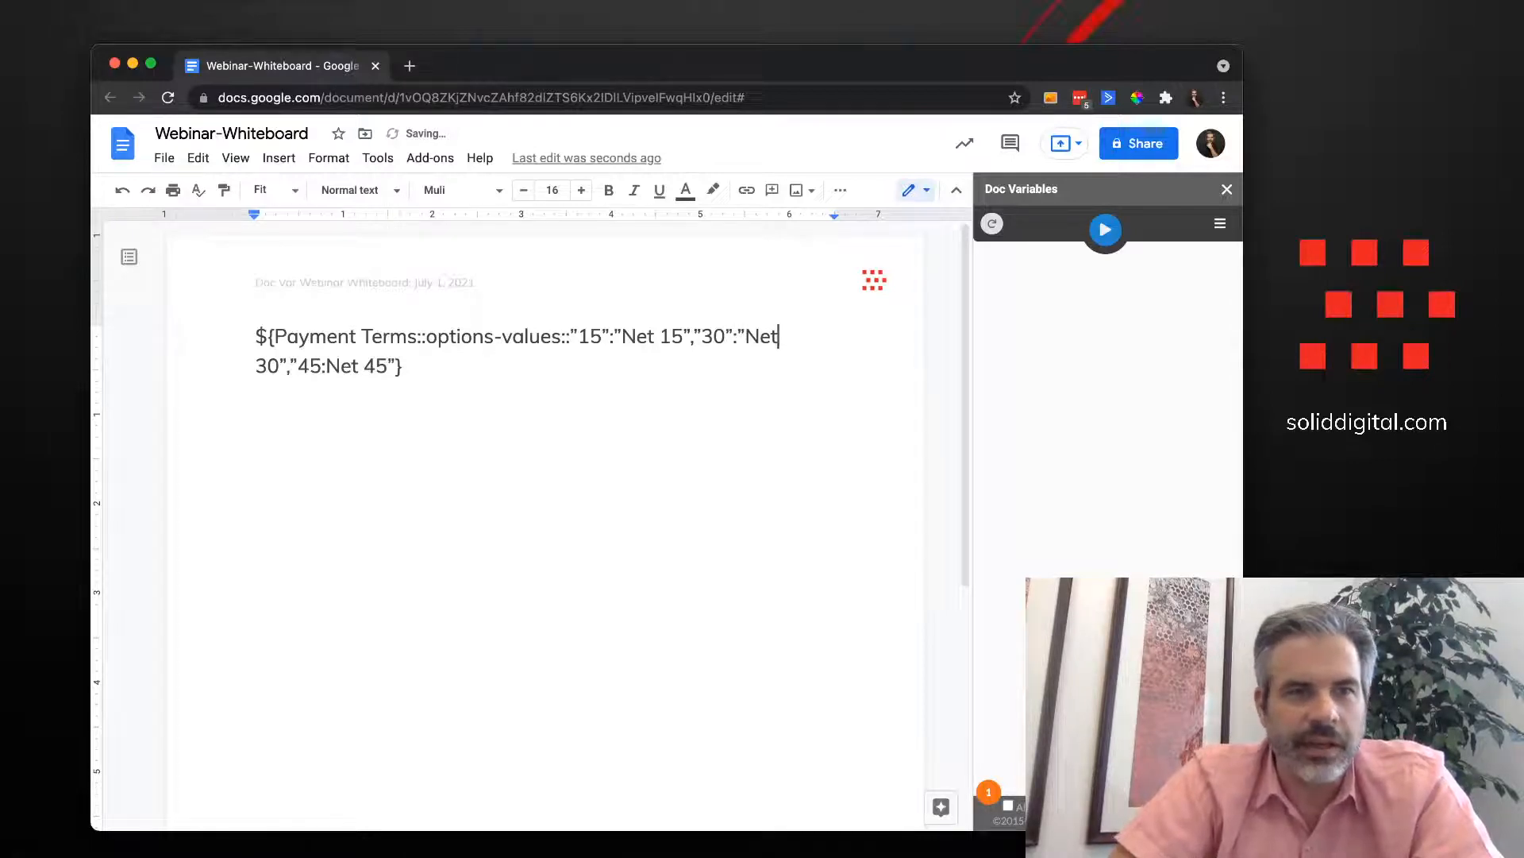
left_click(287, 366)
key("Right")
key("Right")
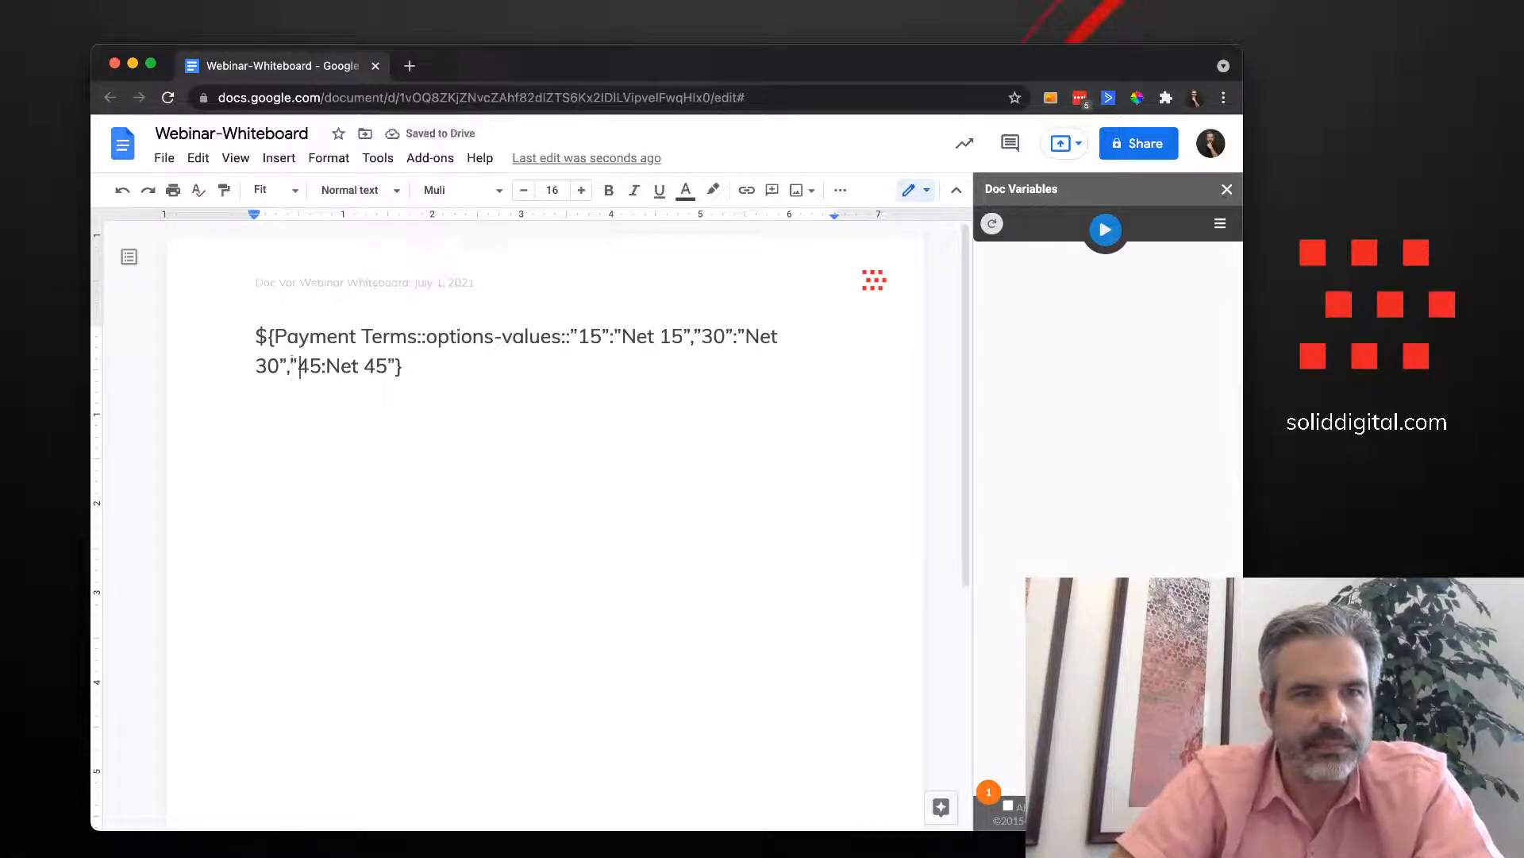
key("Right")
key("Right")
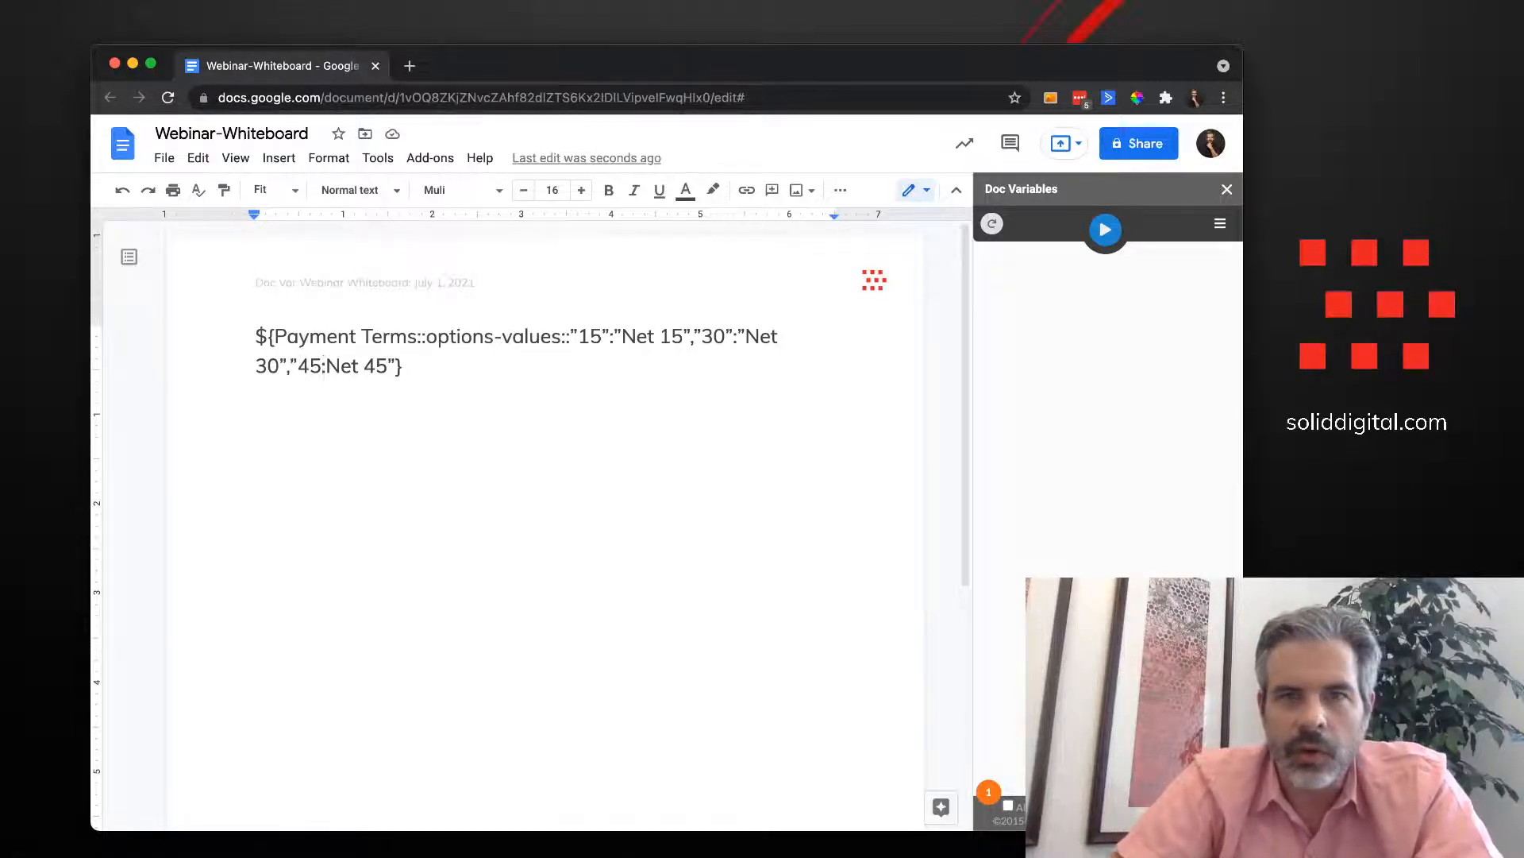
type("\"")
key("Right")
type("\"")
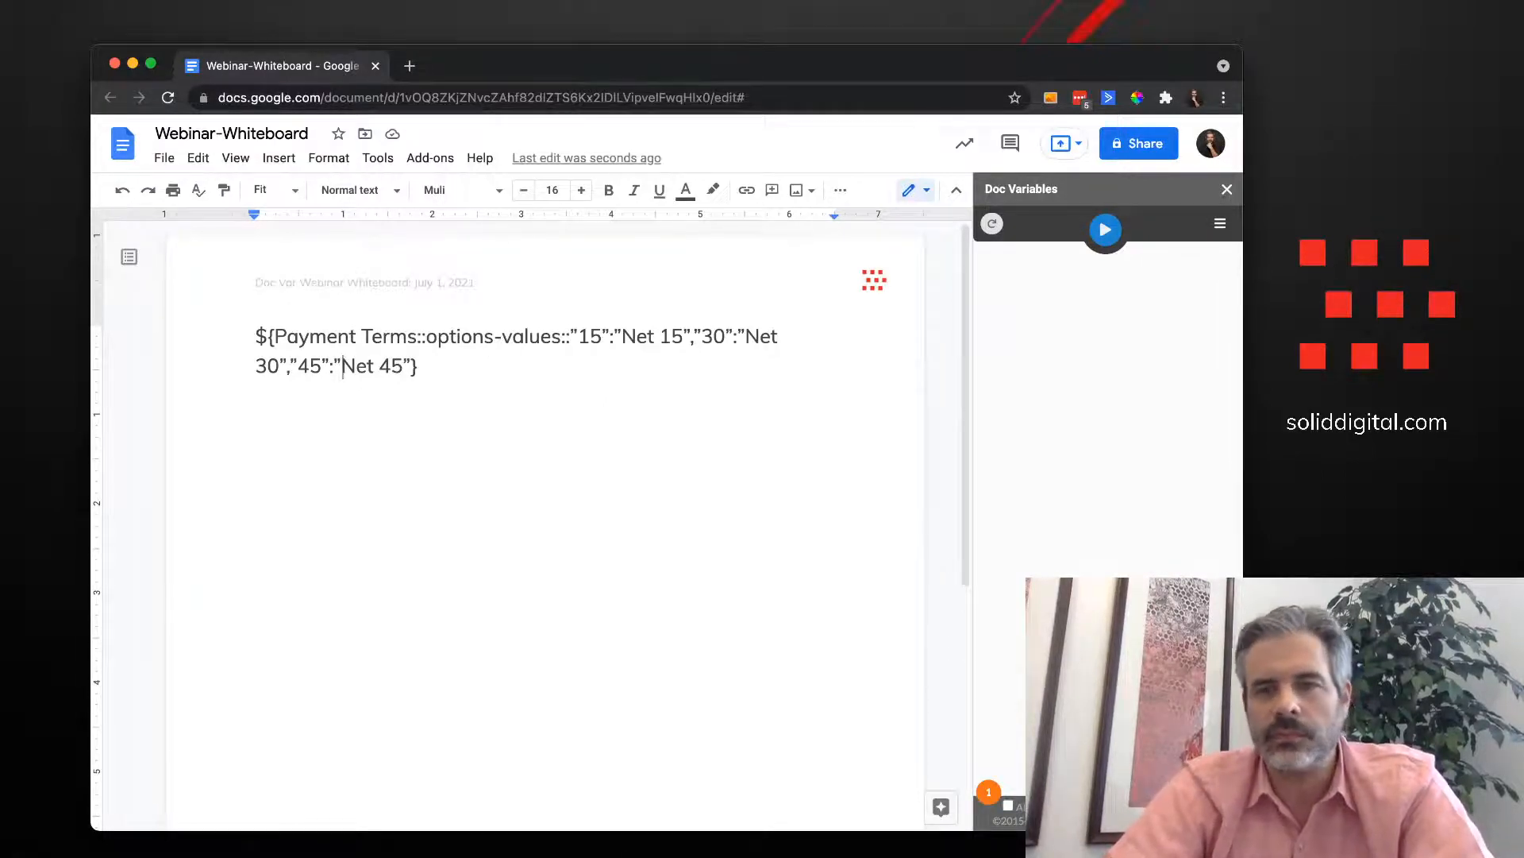
Refresh the Doc Variables form and choose 30 for Payment Terms
left_click(992, 224)
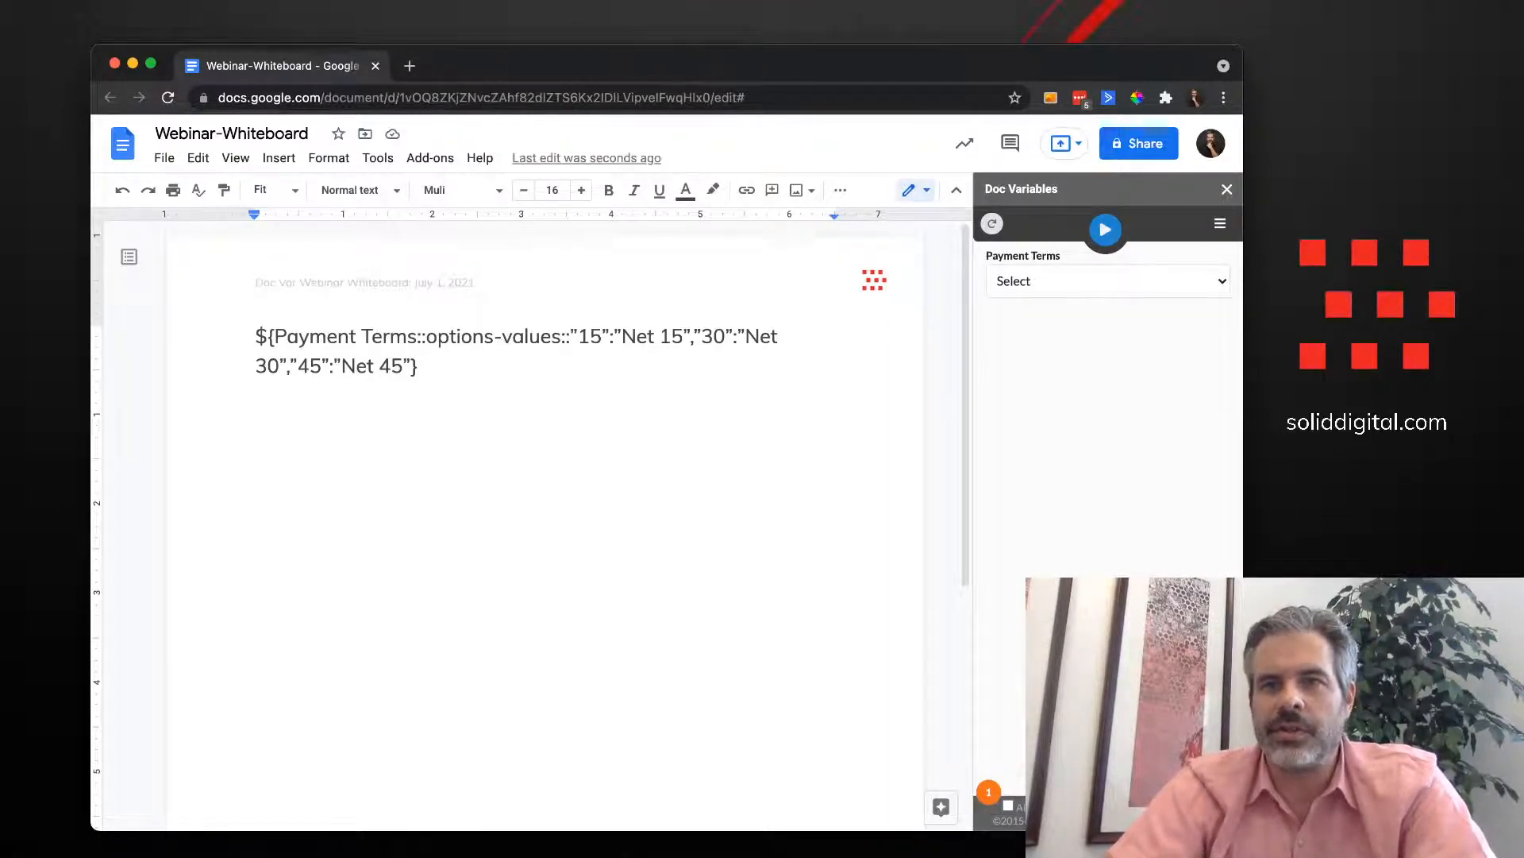
left_click(1041, 281)
left_click(1032, 318)
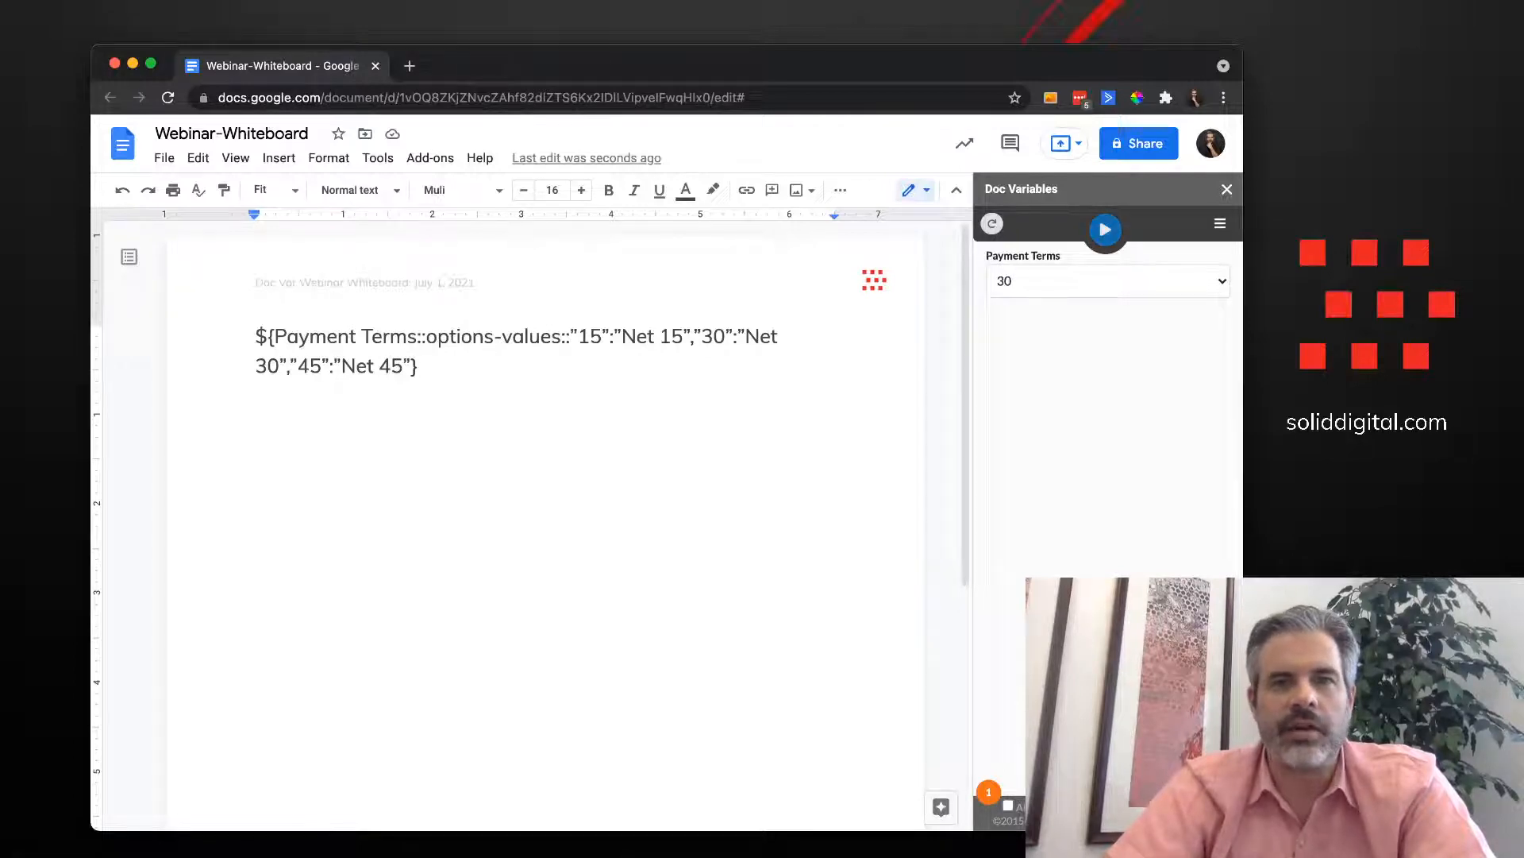
Apply the chosen payment term to the document and undo the replacement to bring back the Payment Terms variable
left_click(1106, 230)
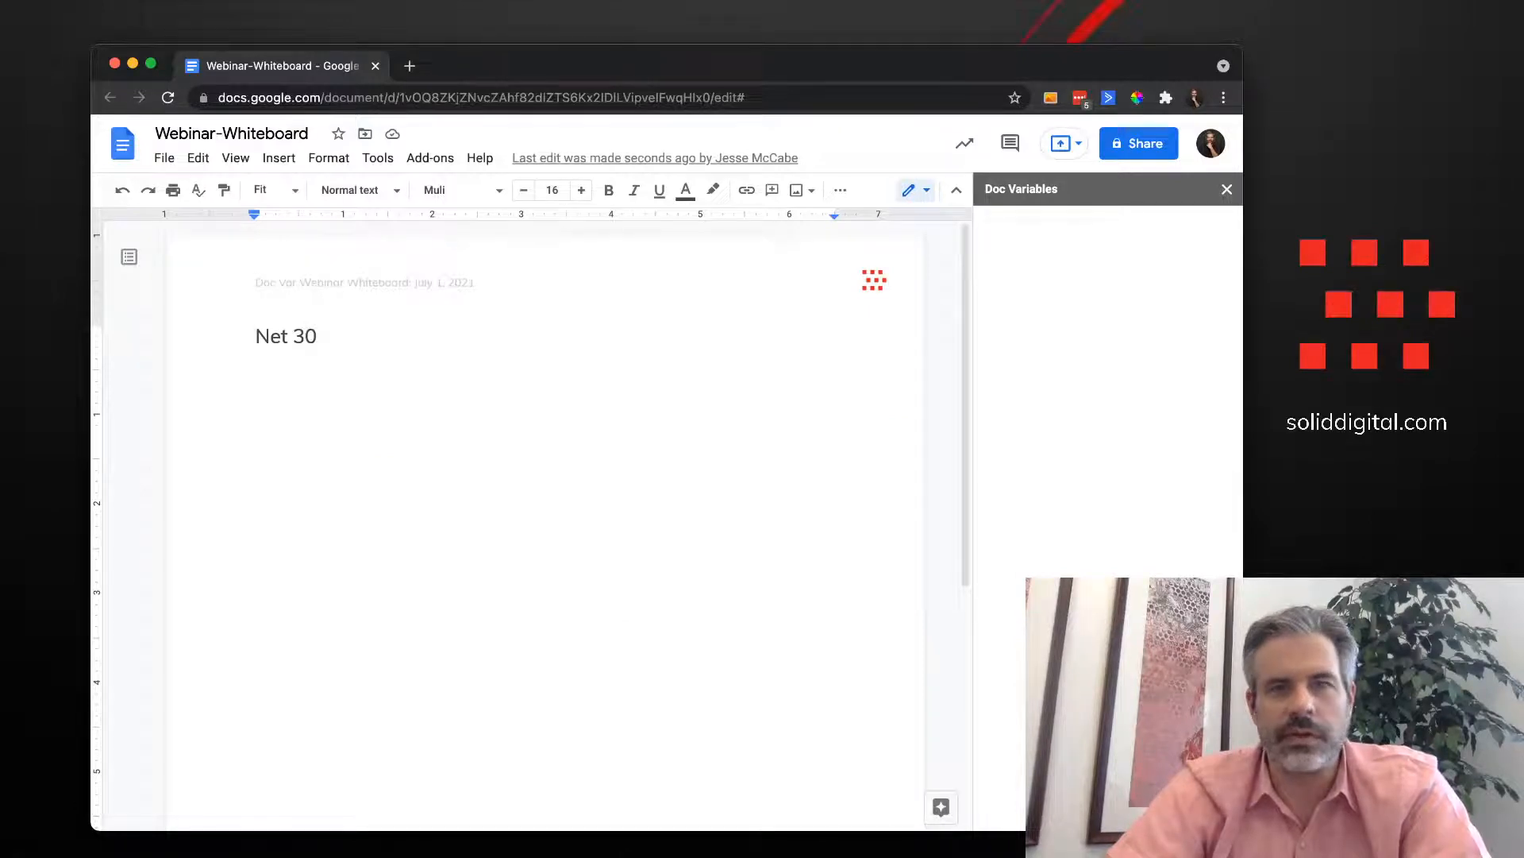
key("super+z")
key("super+z")
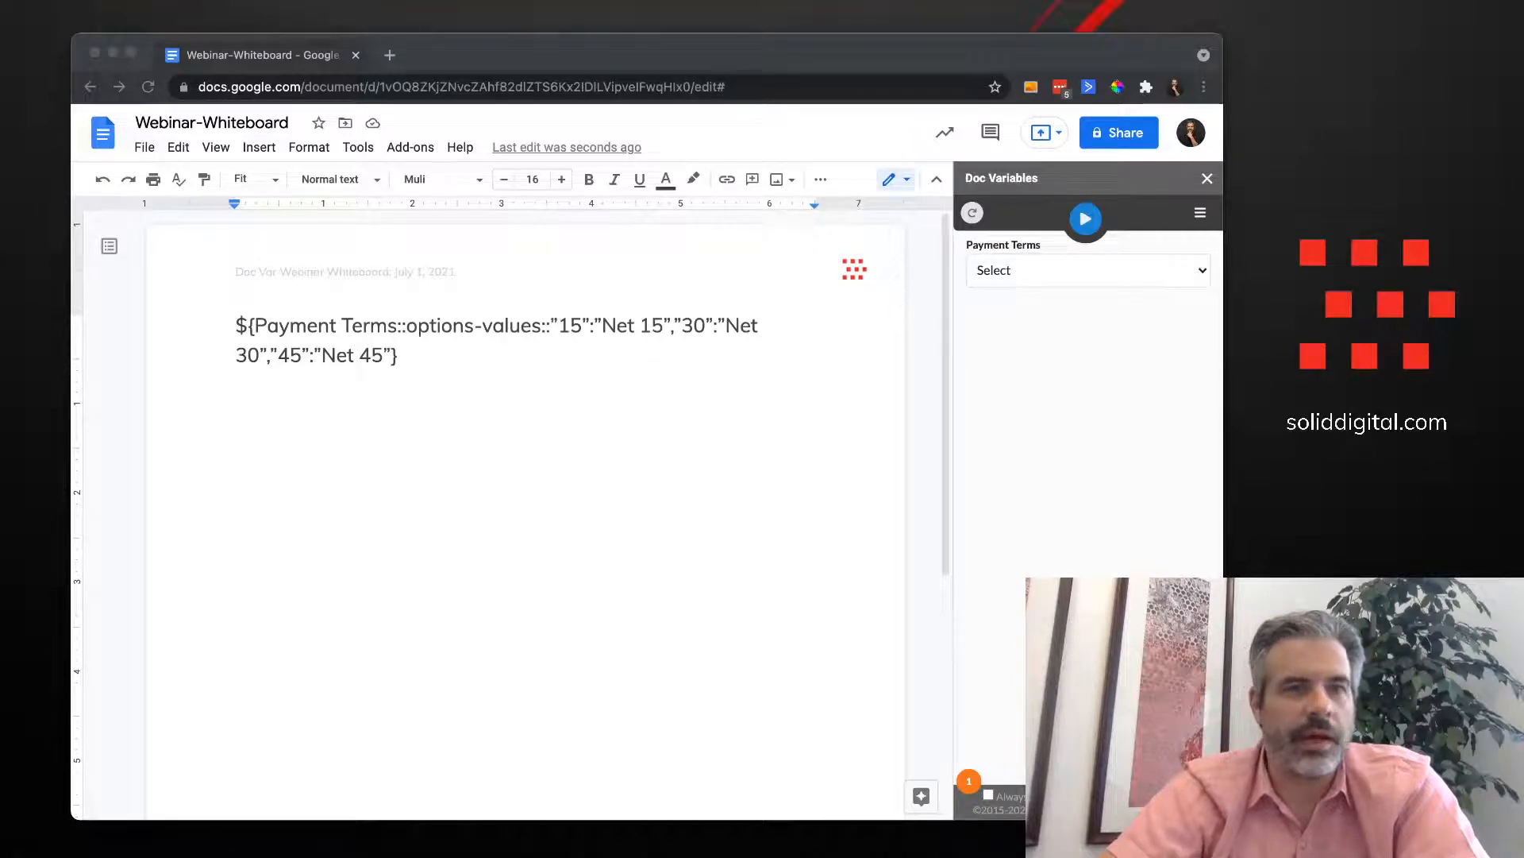
Delete everything between the braces of the Payment Terms variable, leaving only the empty ${}
key("super+Tab")
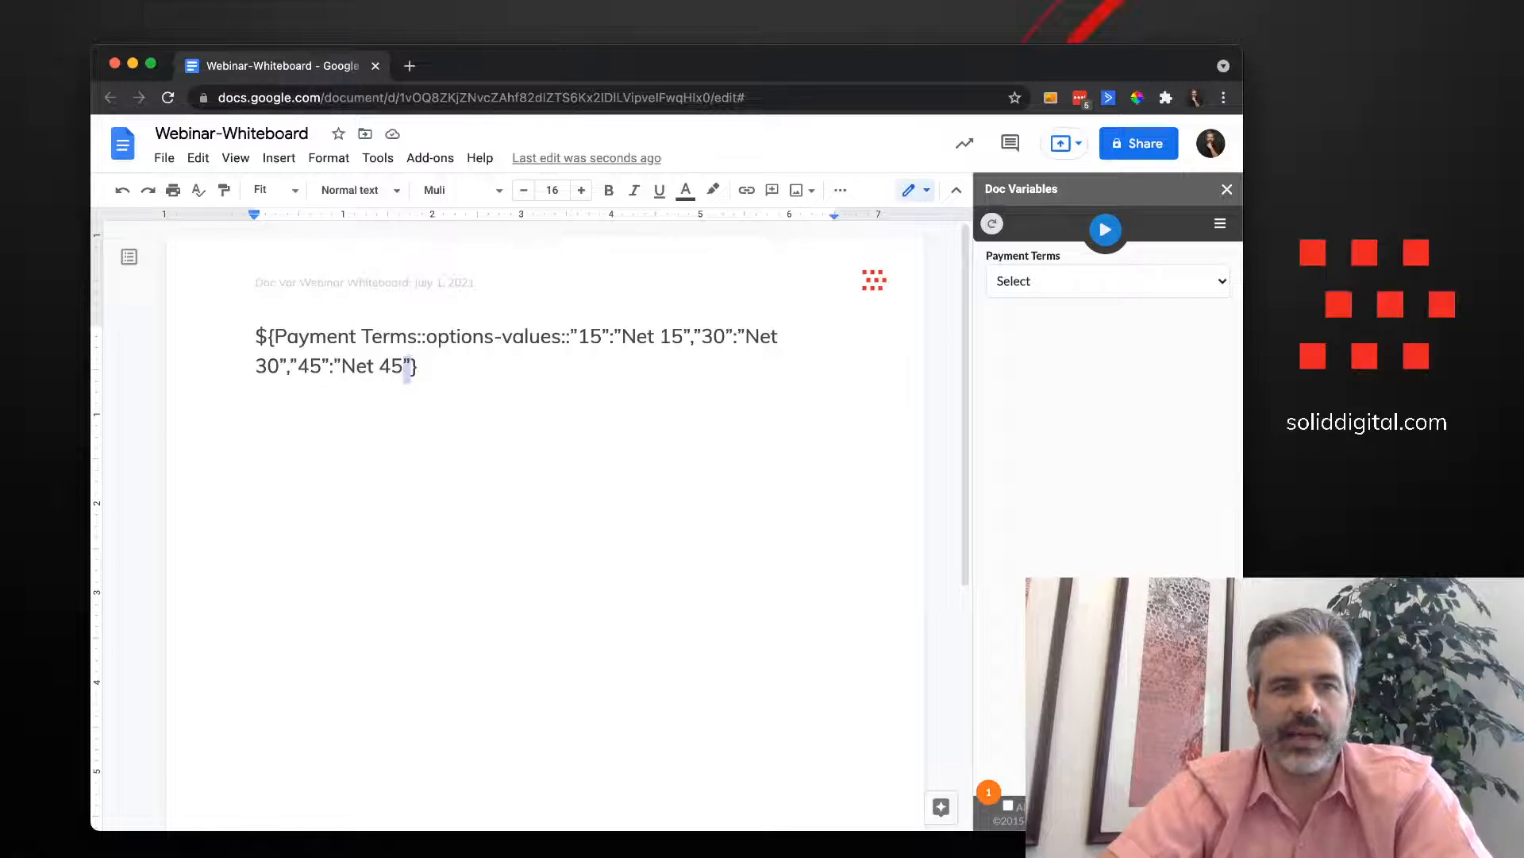
key("shift+Left")
key("shift+Left")
key("shift+Left")
key("shift+Left")
key("shift+Left")
key("shift+Up")
key("shift+Left")
key("shift+Left")
key("shift+Left")
key("shift+Left")
key("shift+Left")
key("shift+Left")
key("shift+Left")
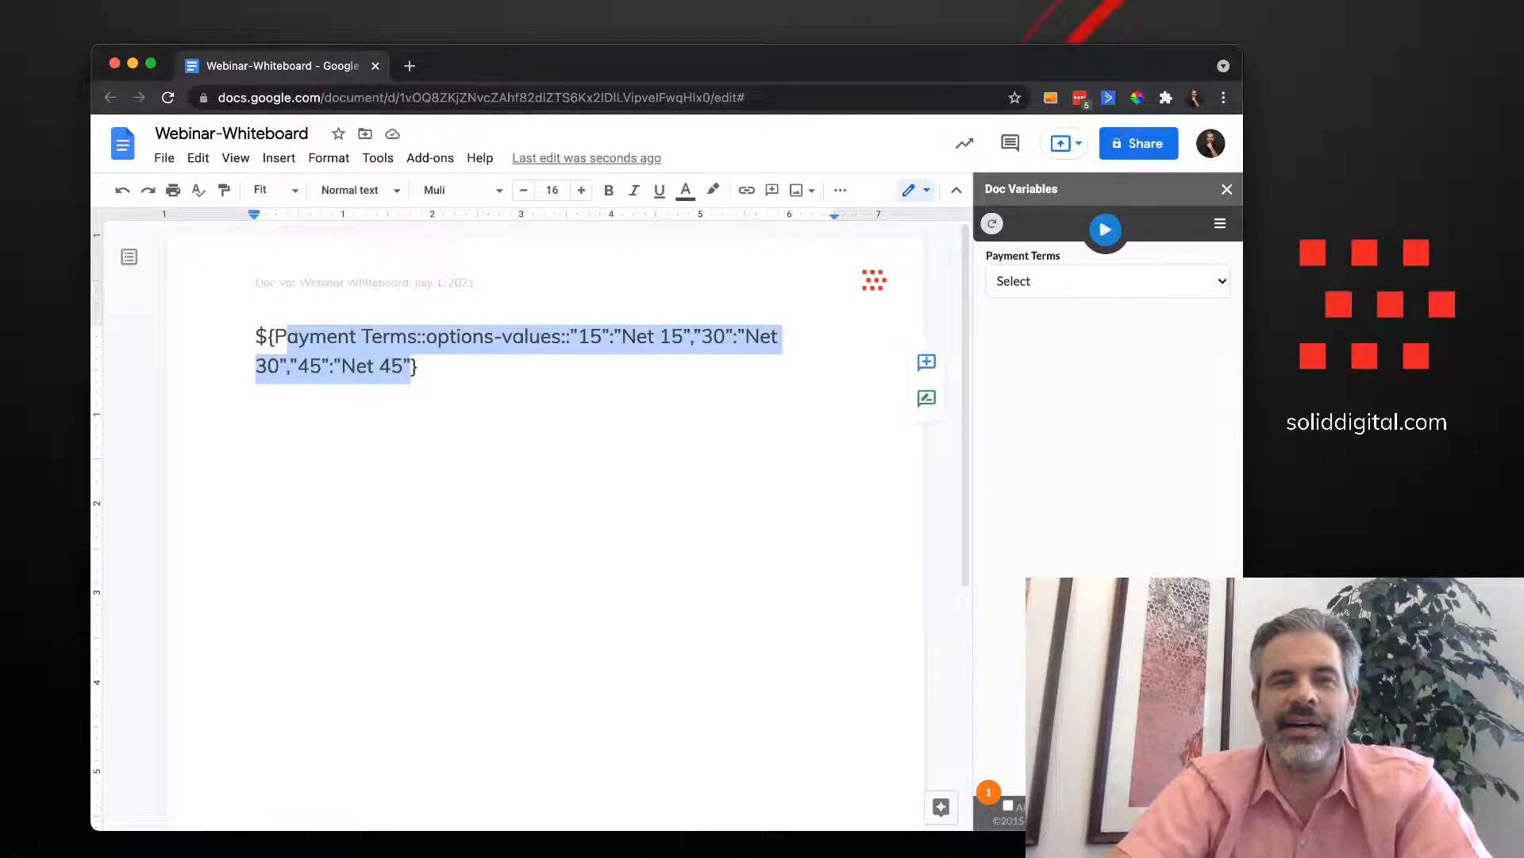
key("shift+Left")
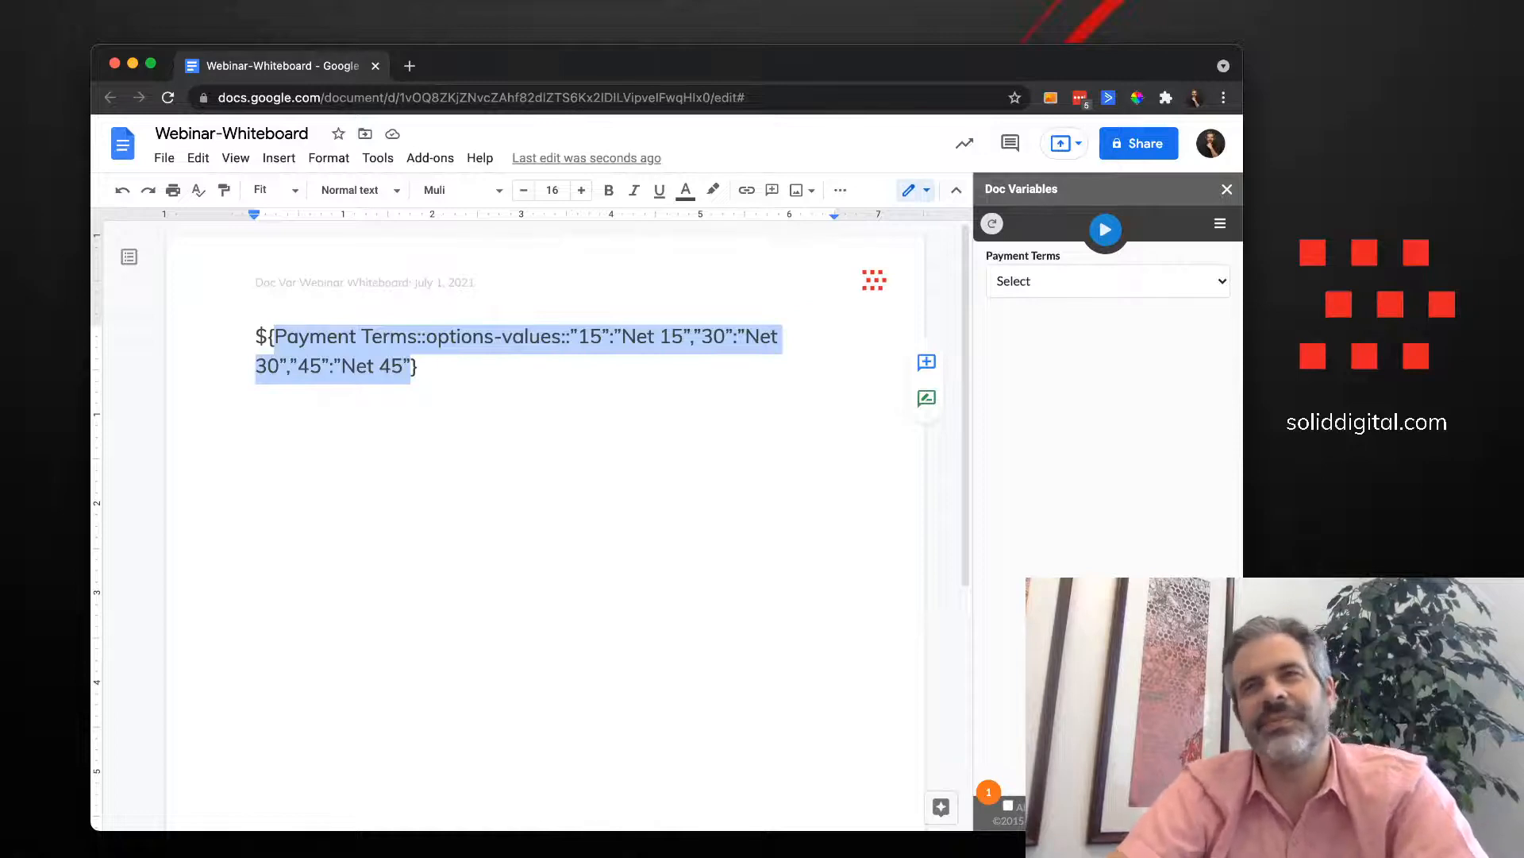
key("BackSpace")
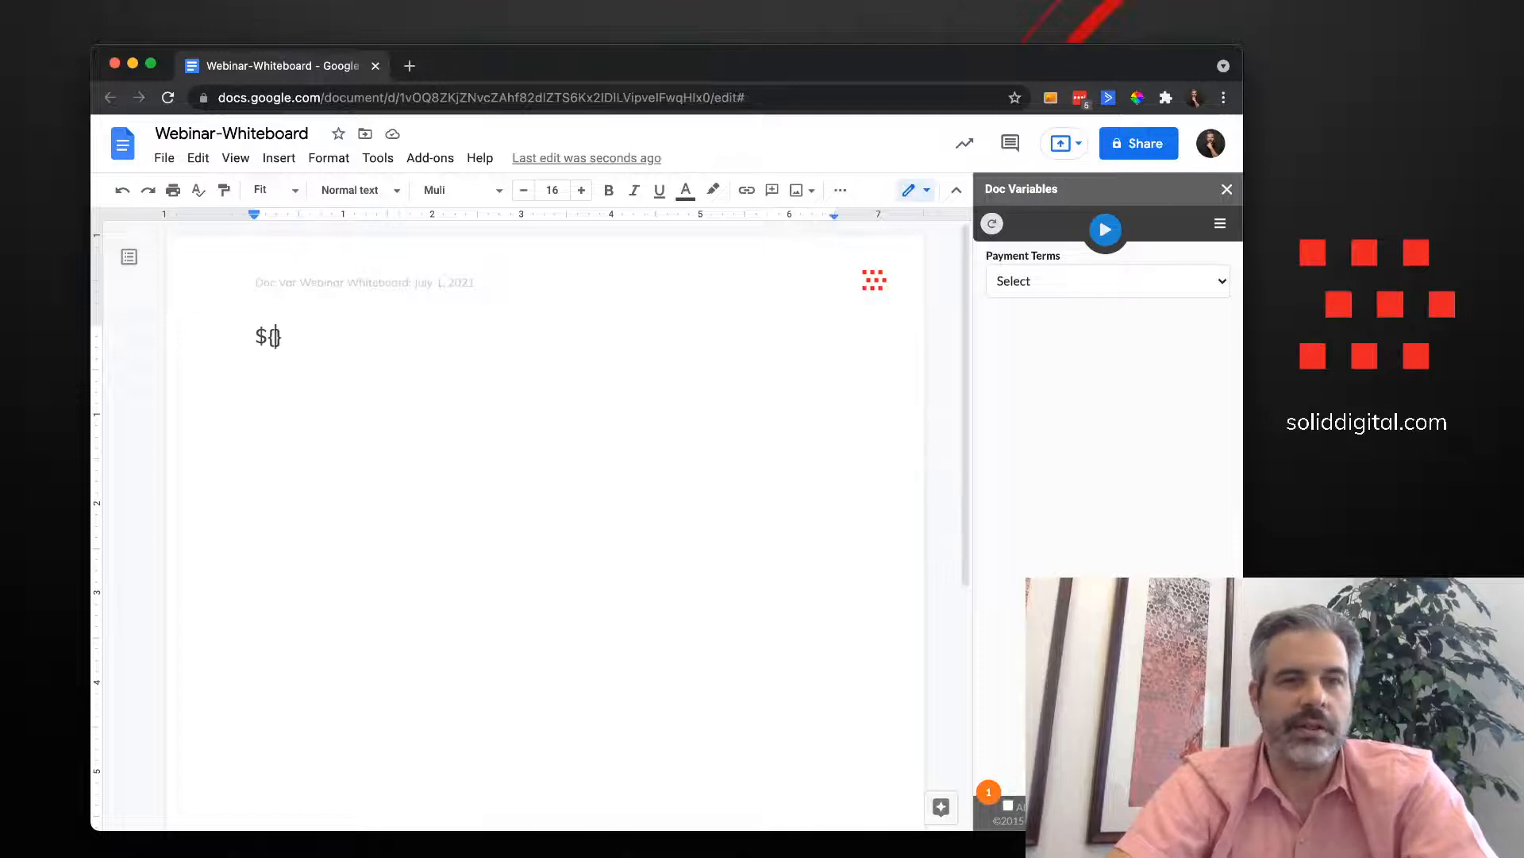
Enter Date of Delivery::date between the braces and refresh the Doc Variables form
type("Date ")
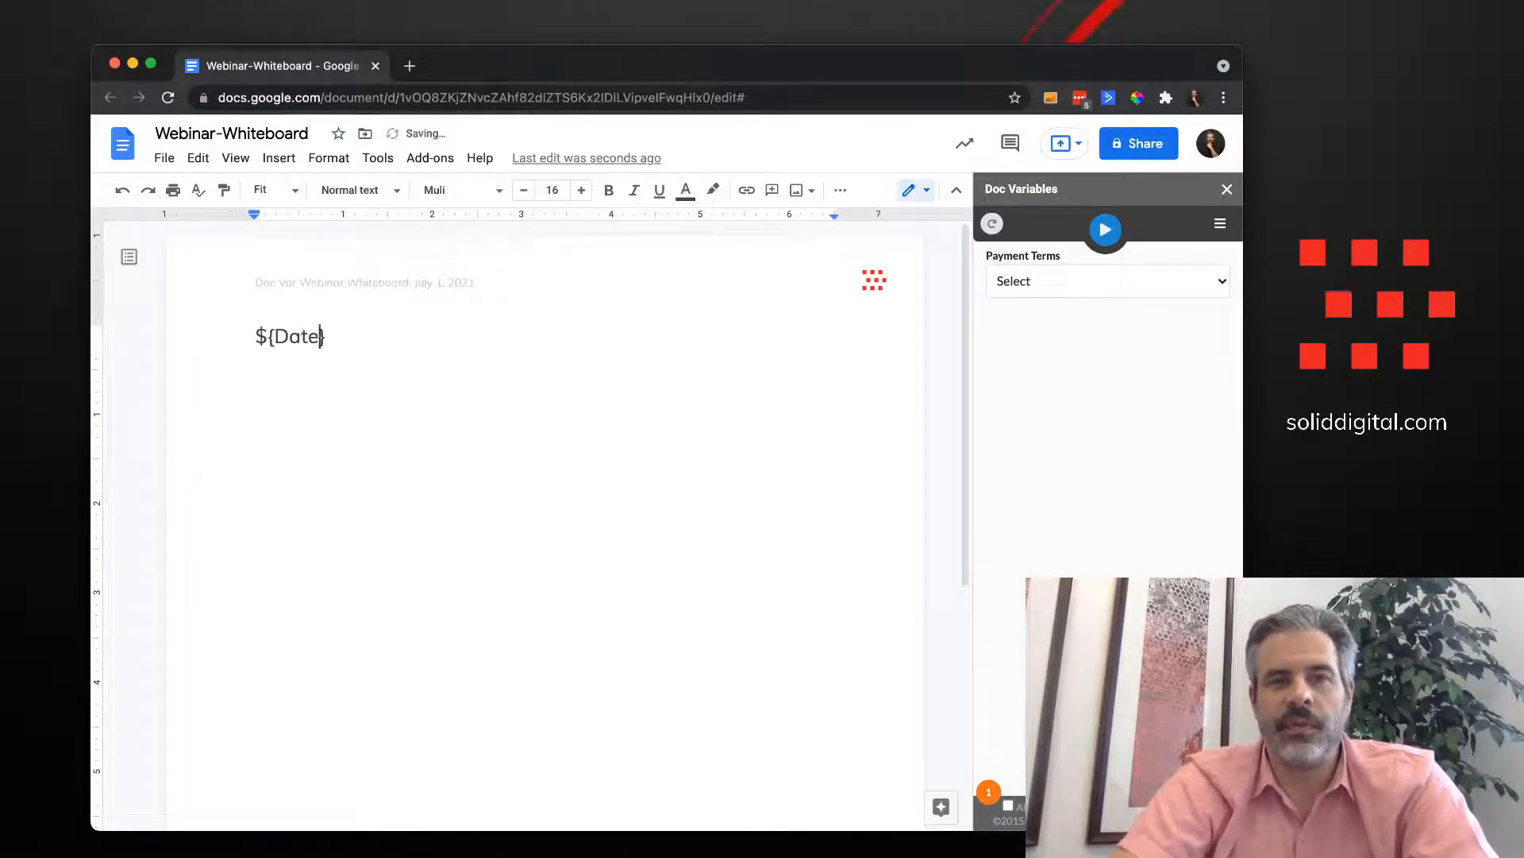
type("of Delivery::")
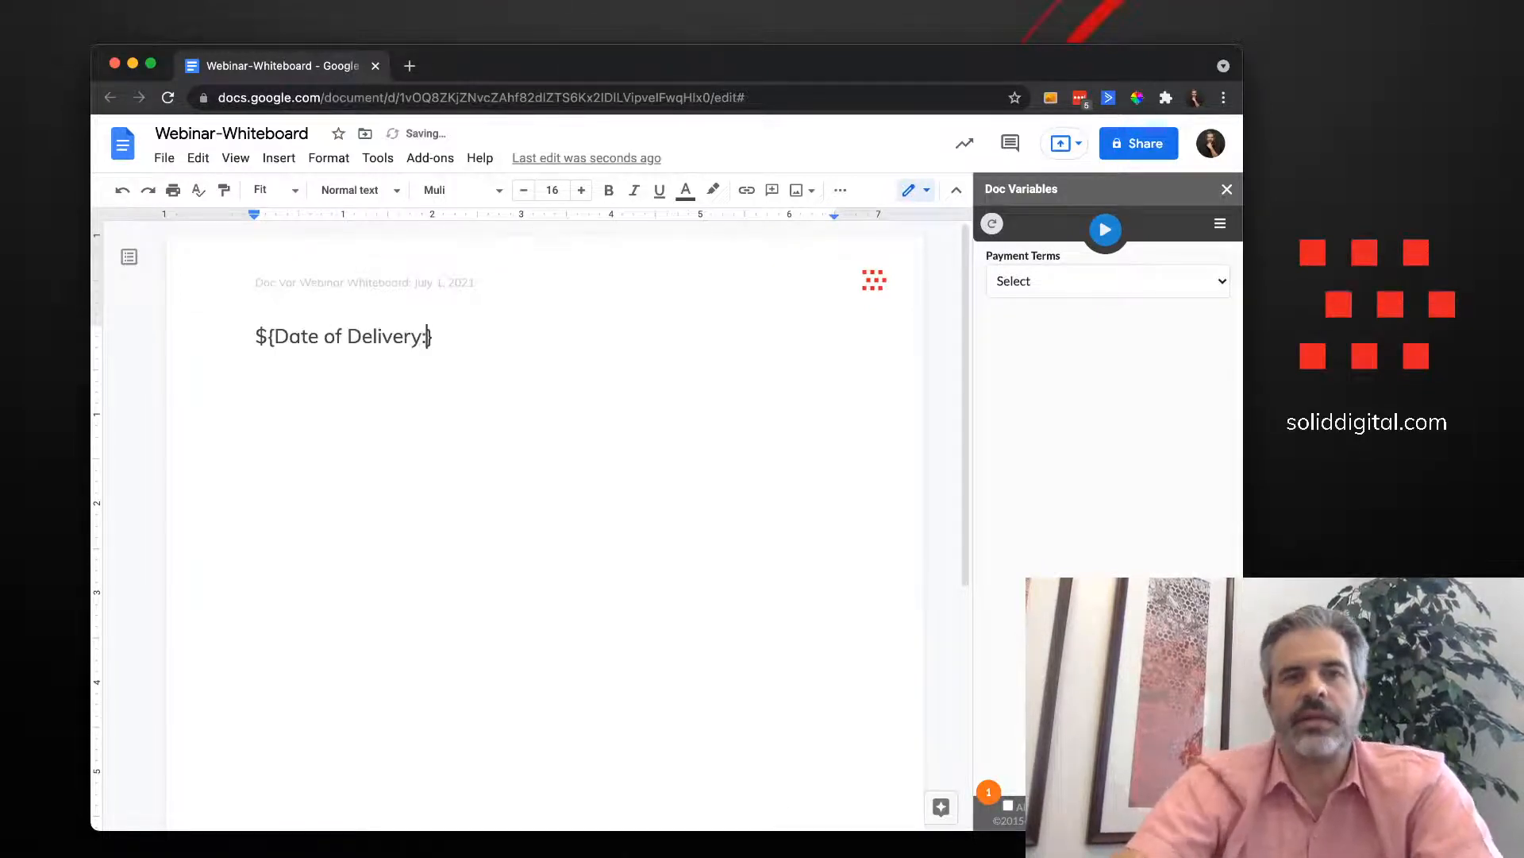
type("date")
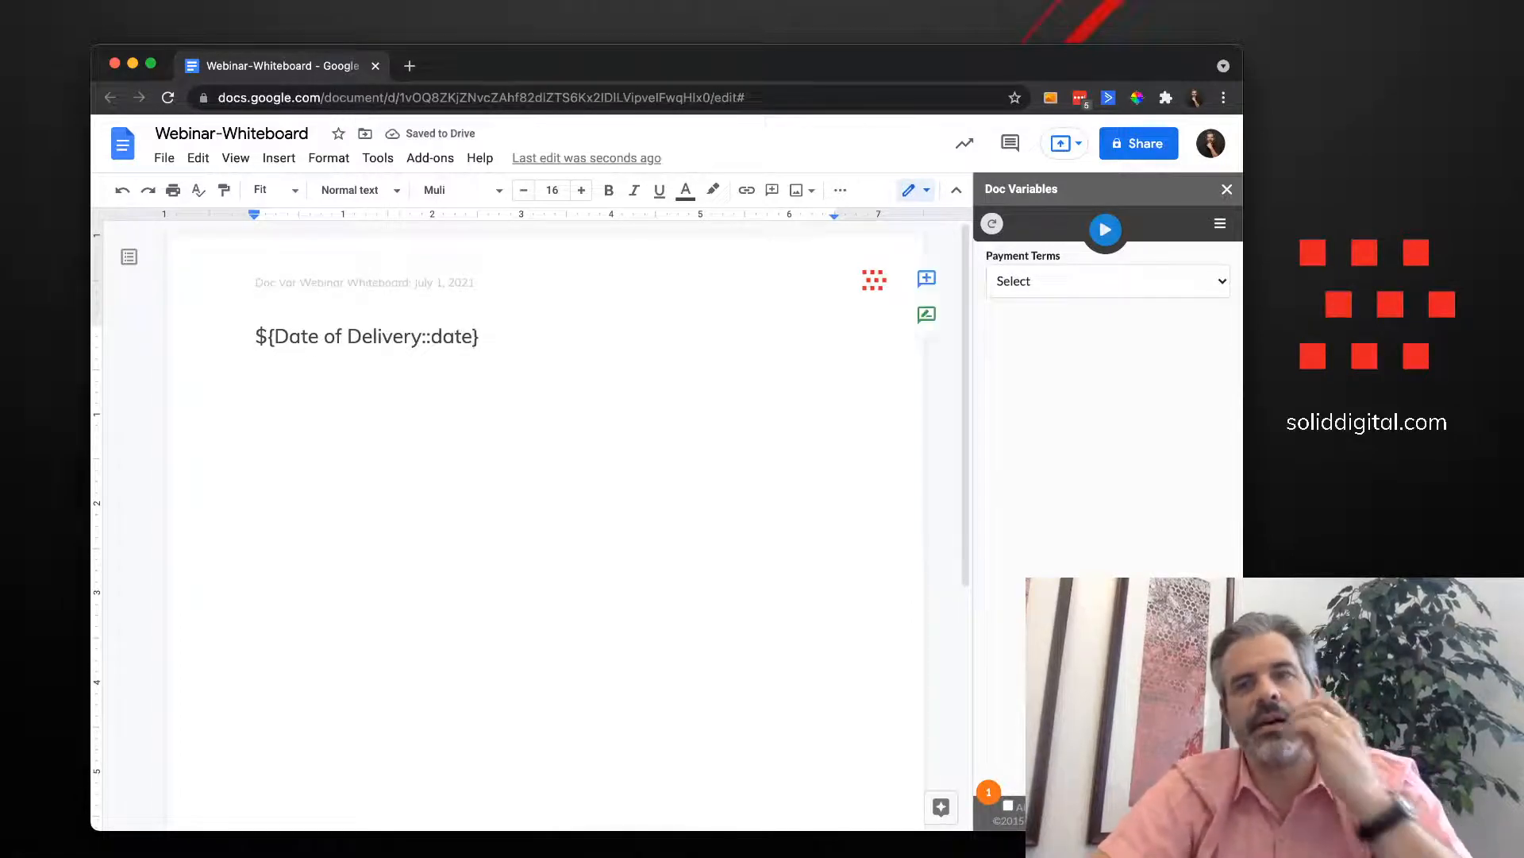
left_click(992, 224)
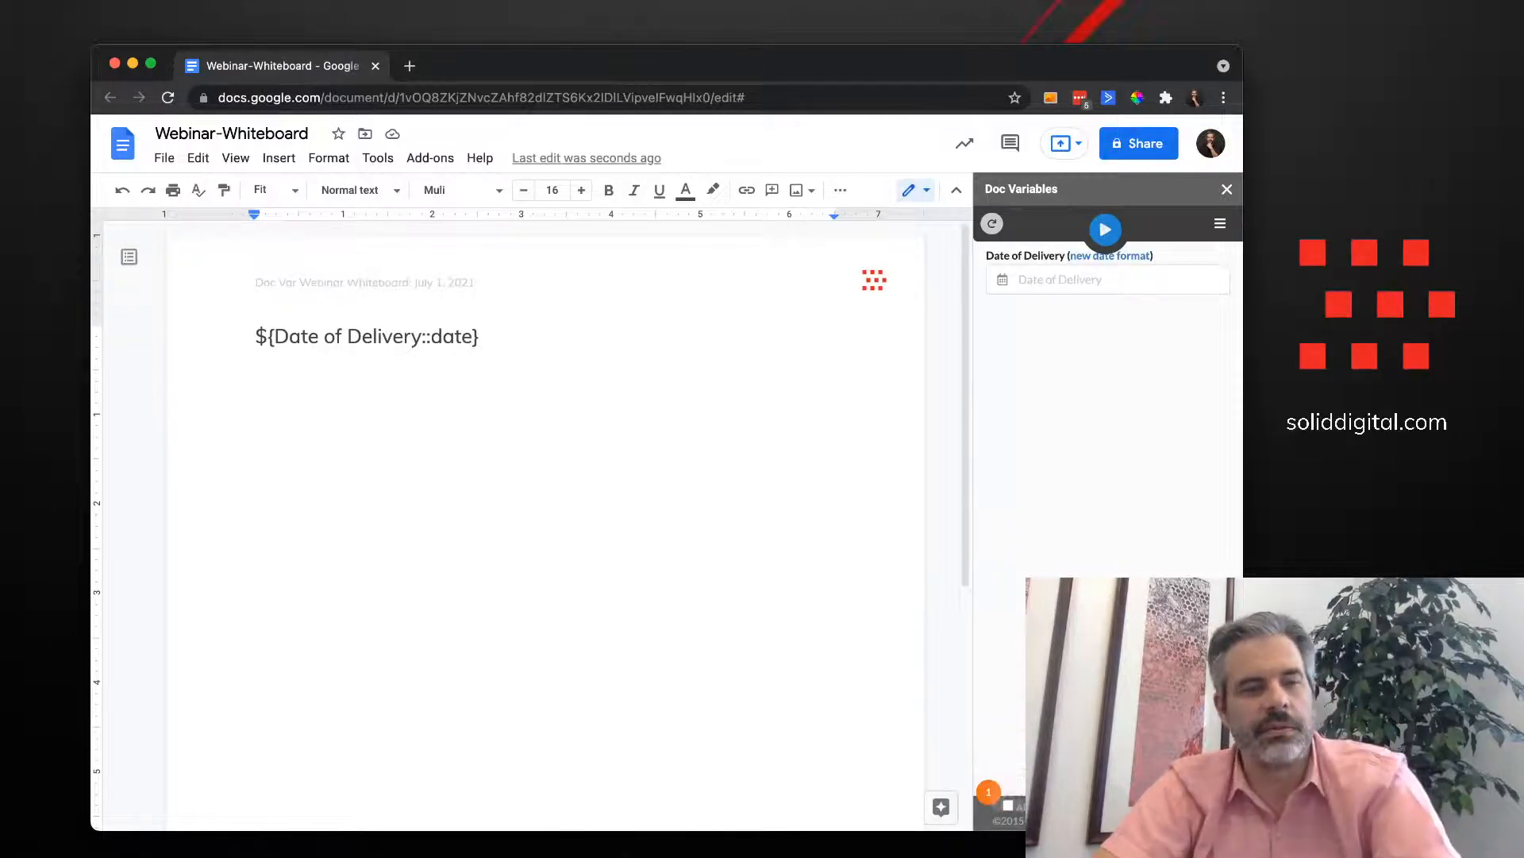
Pick July 2, 2021 from the calendar for the Date of Delivery field
left_click(1107, 280)
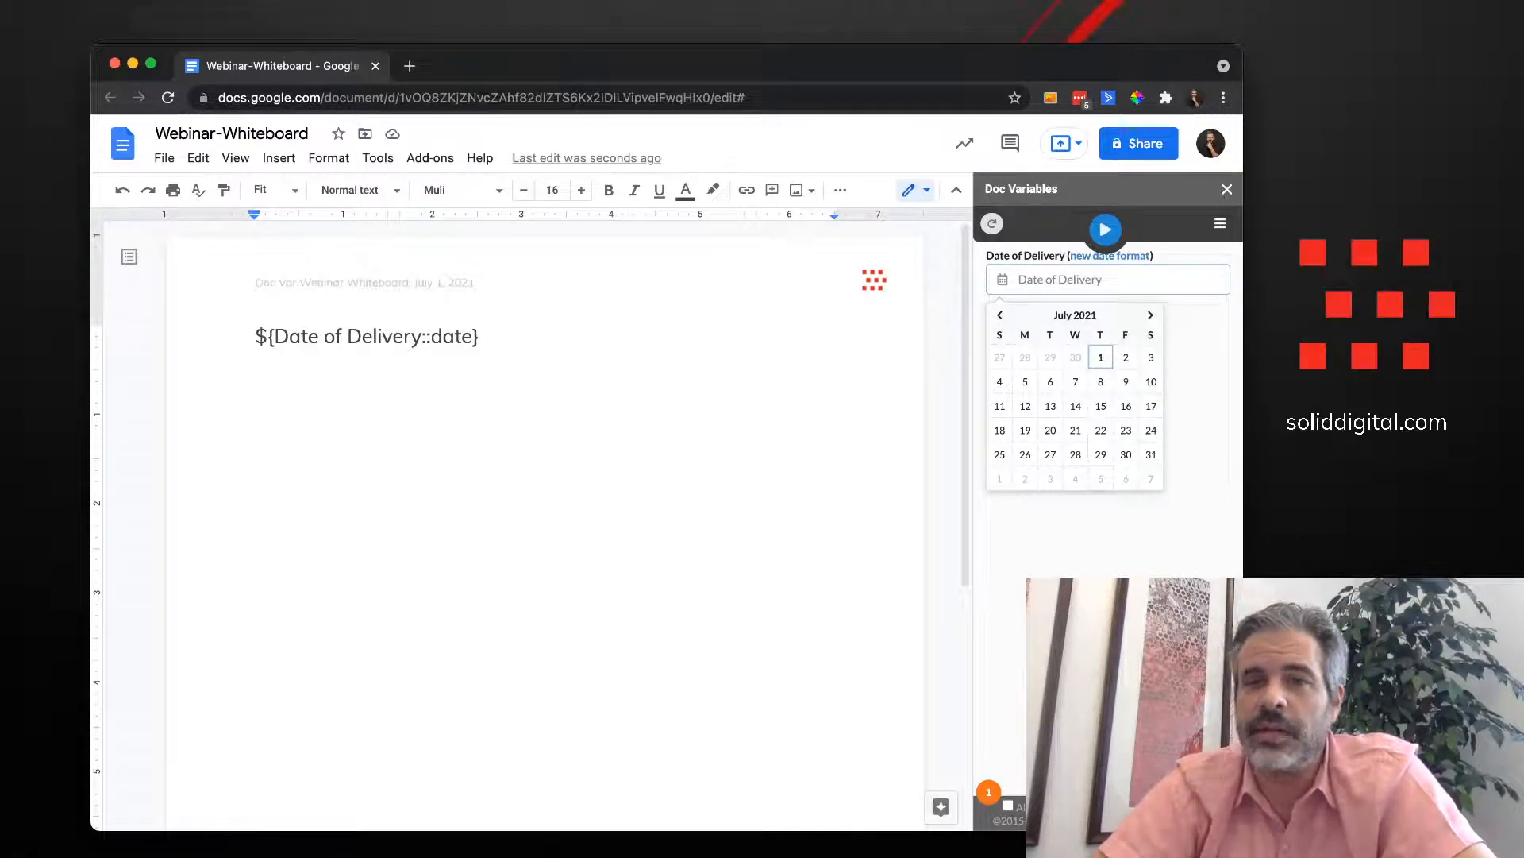
key("Down")
key("Down")
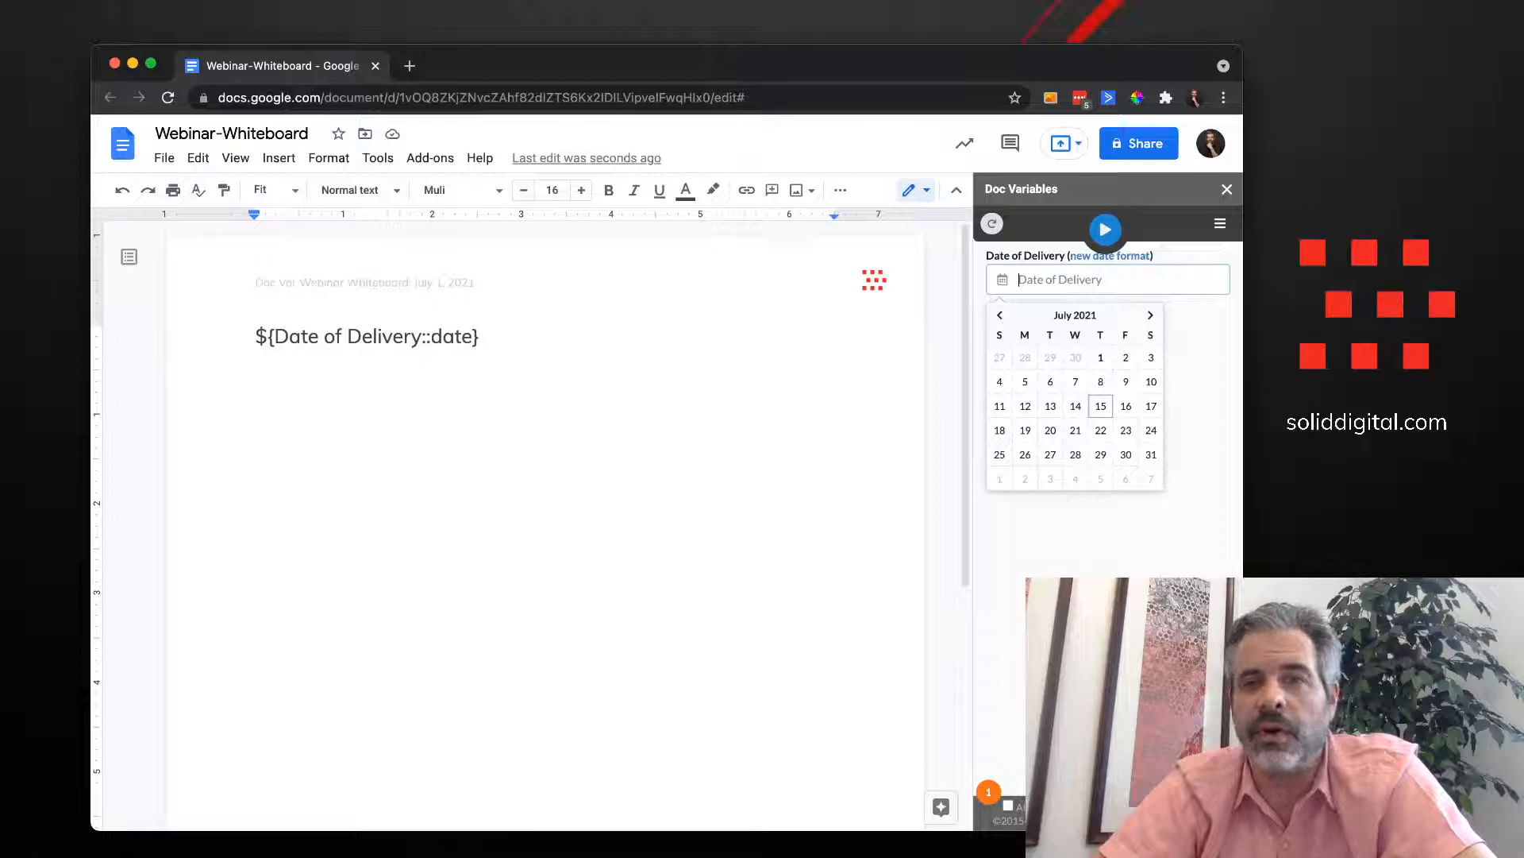
key("Right")
key("Up")
key("Up")
key("Return")
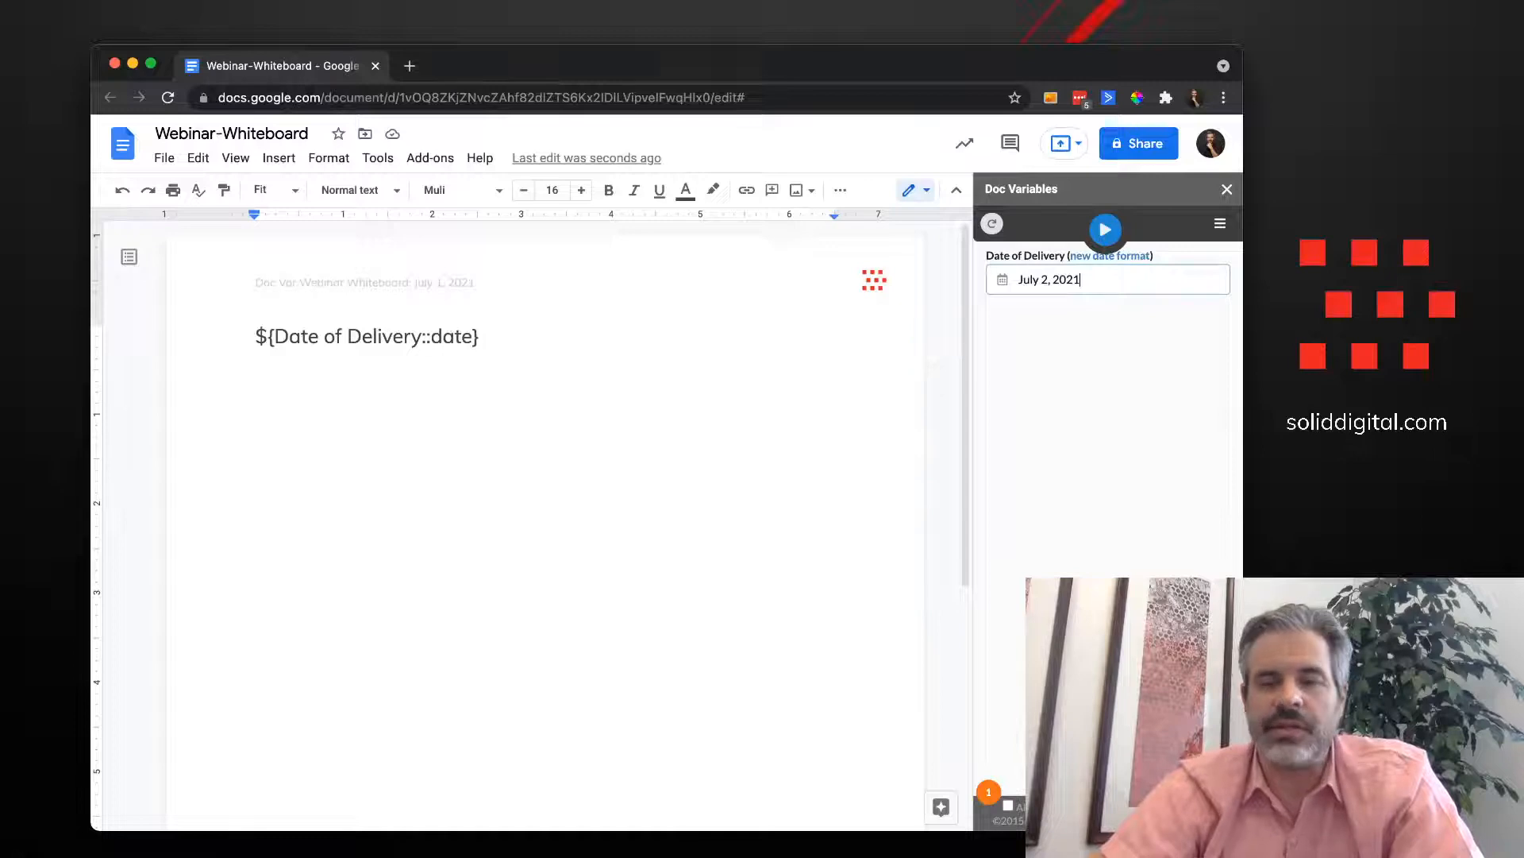
Append ::MM/DD/YYYY to the date variable as its format, matching the formatting of the surrounding text
left_click(475, 337)
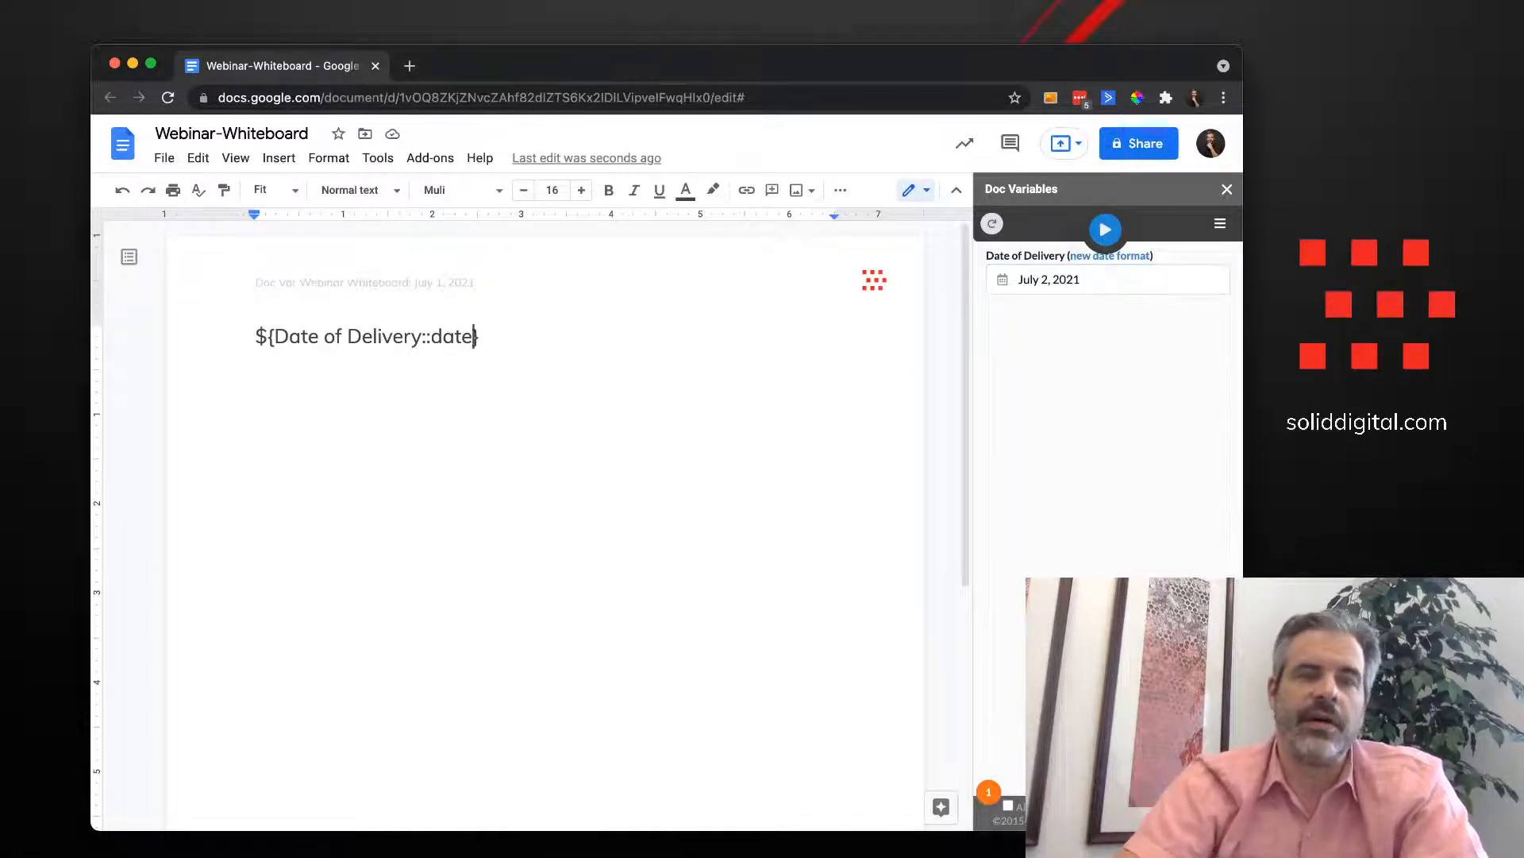
type("::")
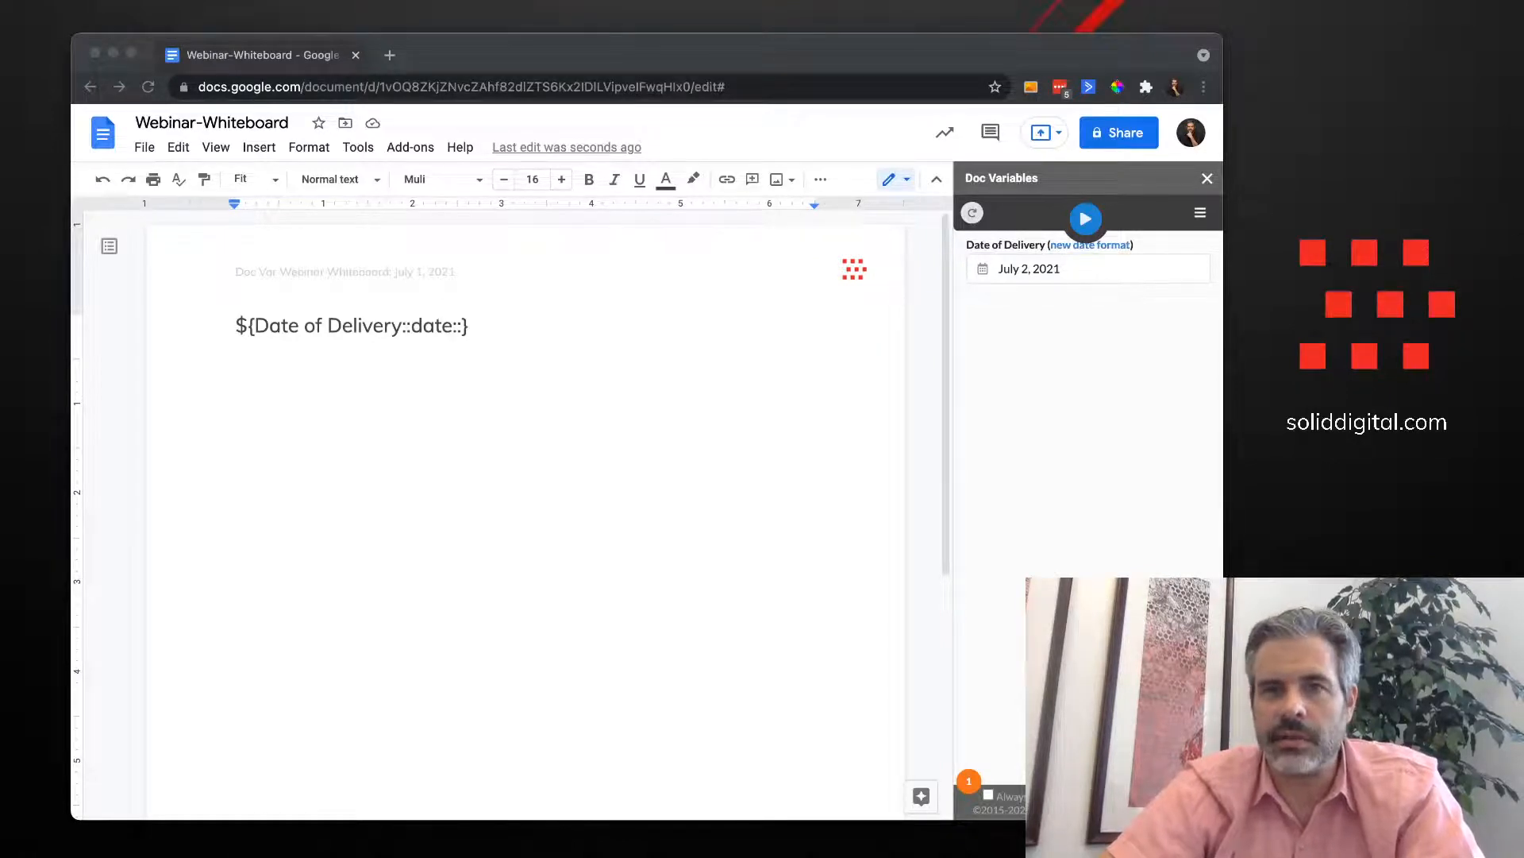
key("super+Tab")
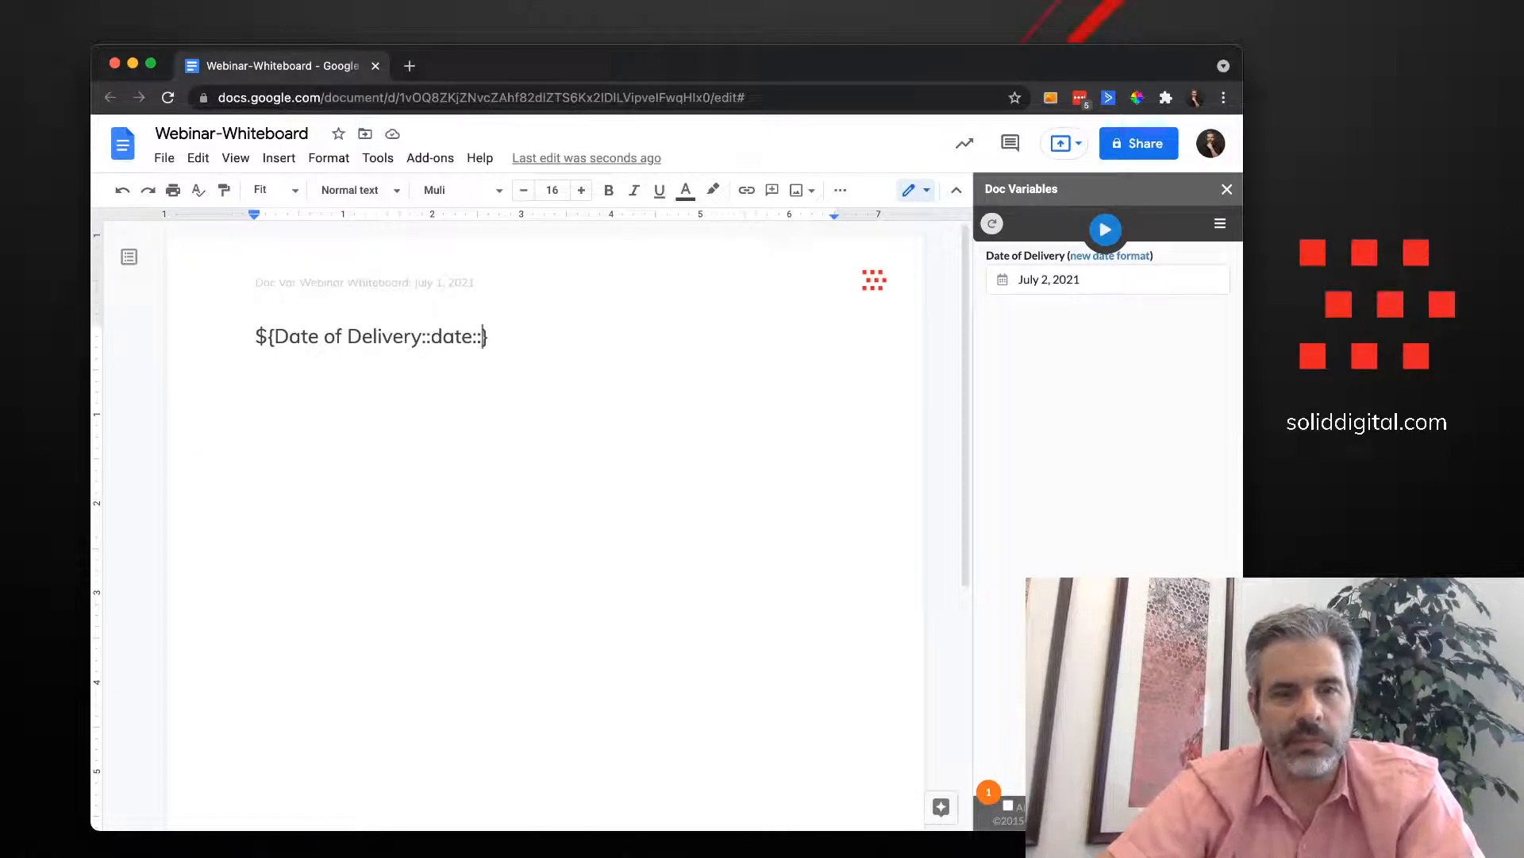
type("MM/DD/YYYY")
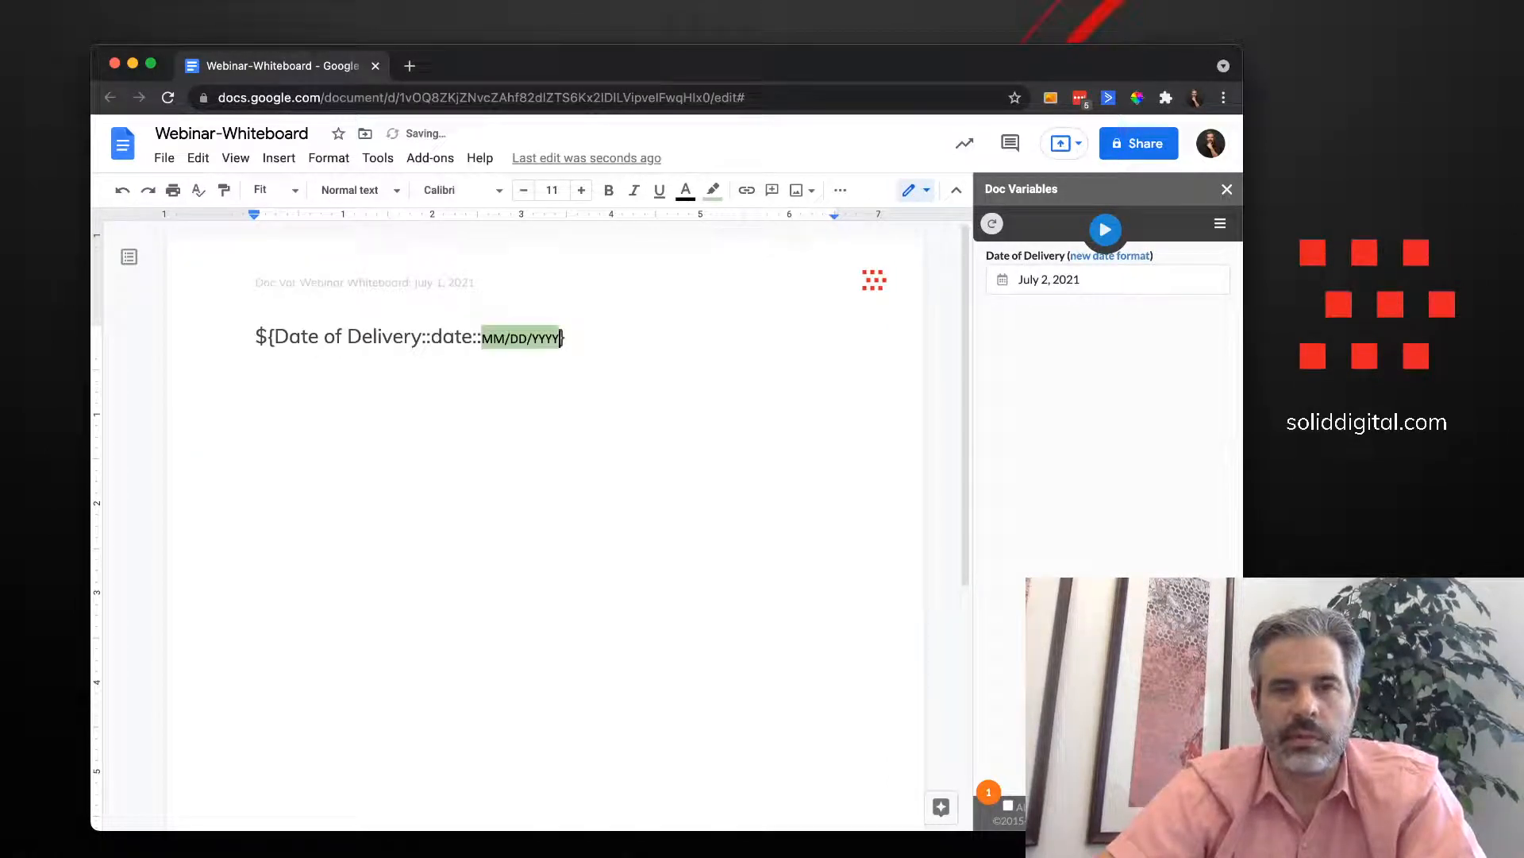
key("super+z")
type("MM/DD/YYYY")
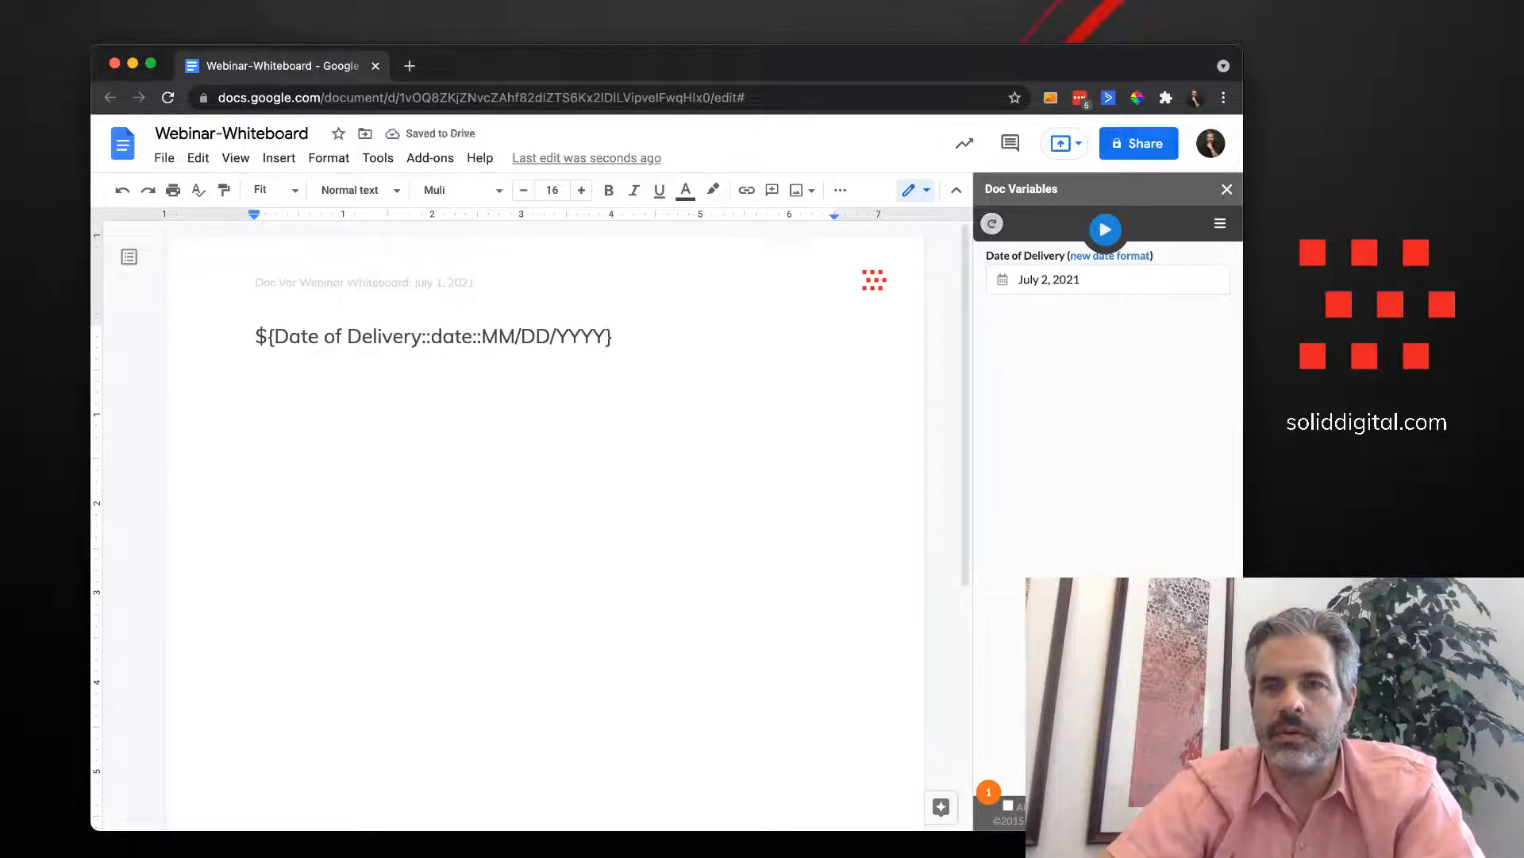
Refresh the Doc Variables form and choose July 2, 2021 as the Date of Delivery
left_click(991, 224)
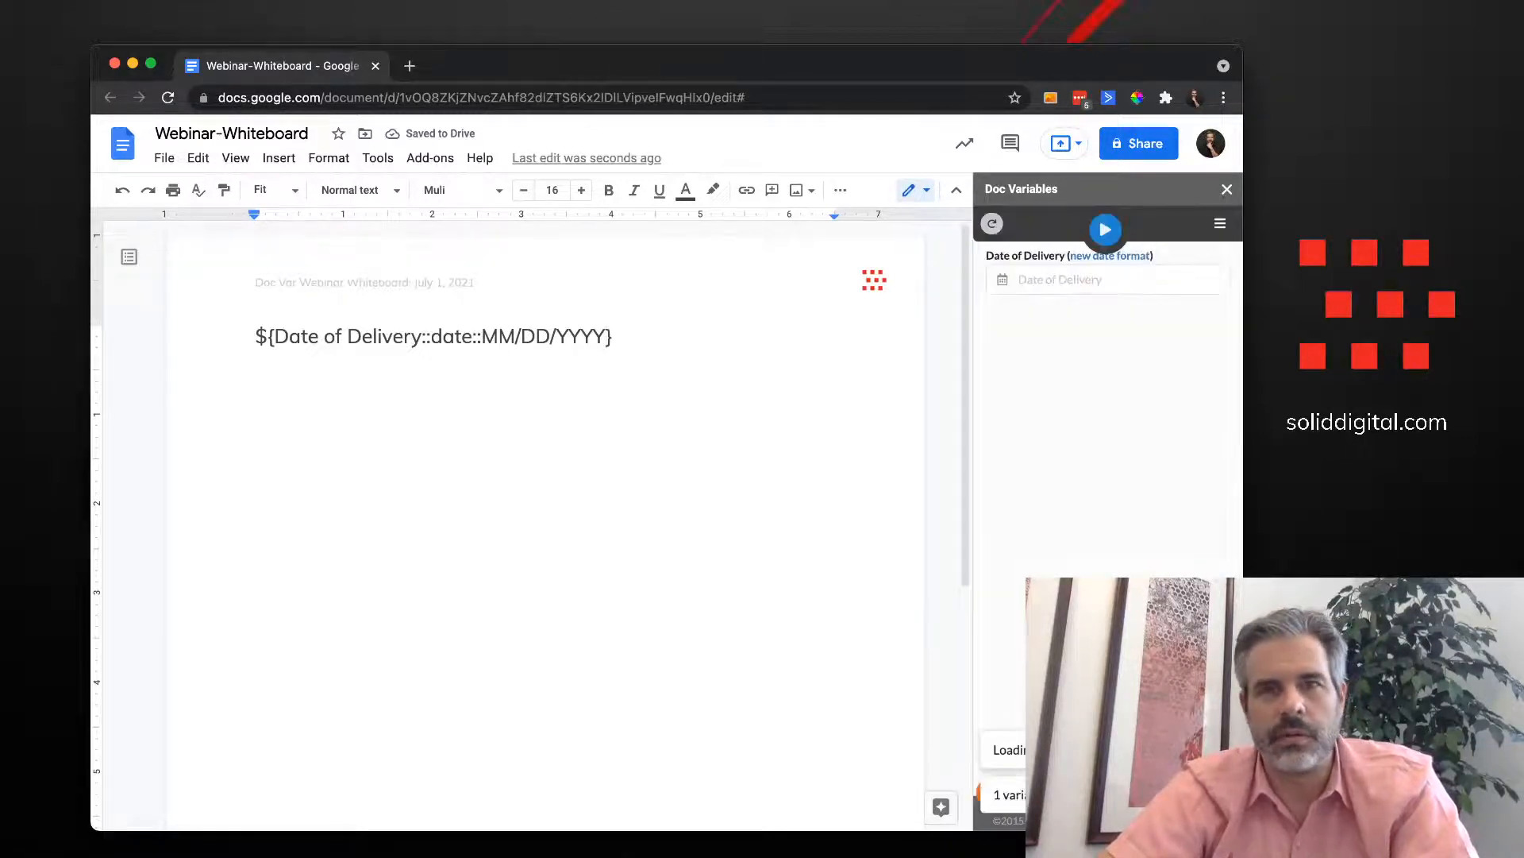
left_click(1108, 279)
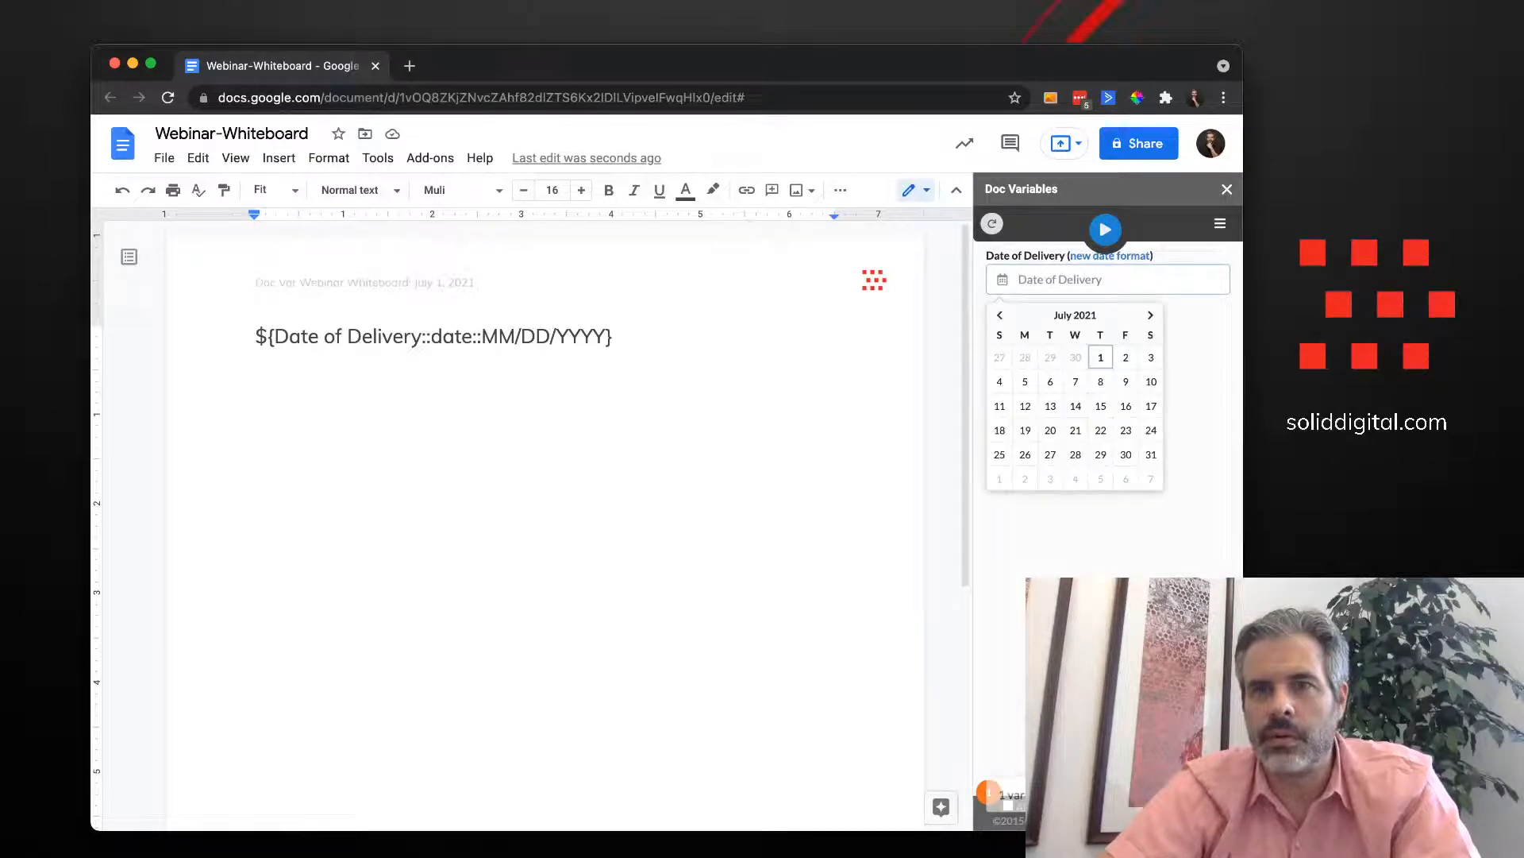
left_click(1126, 357)
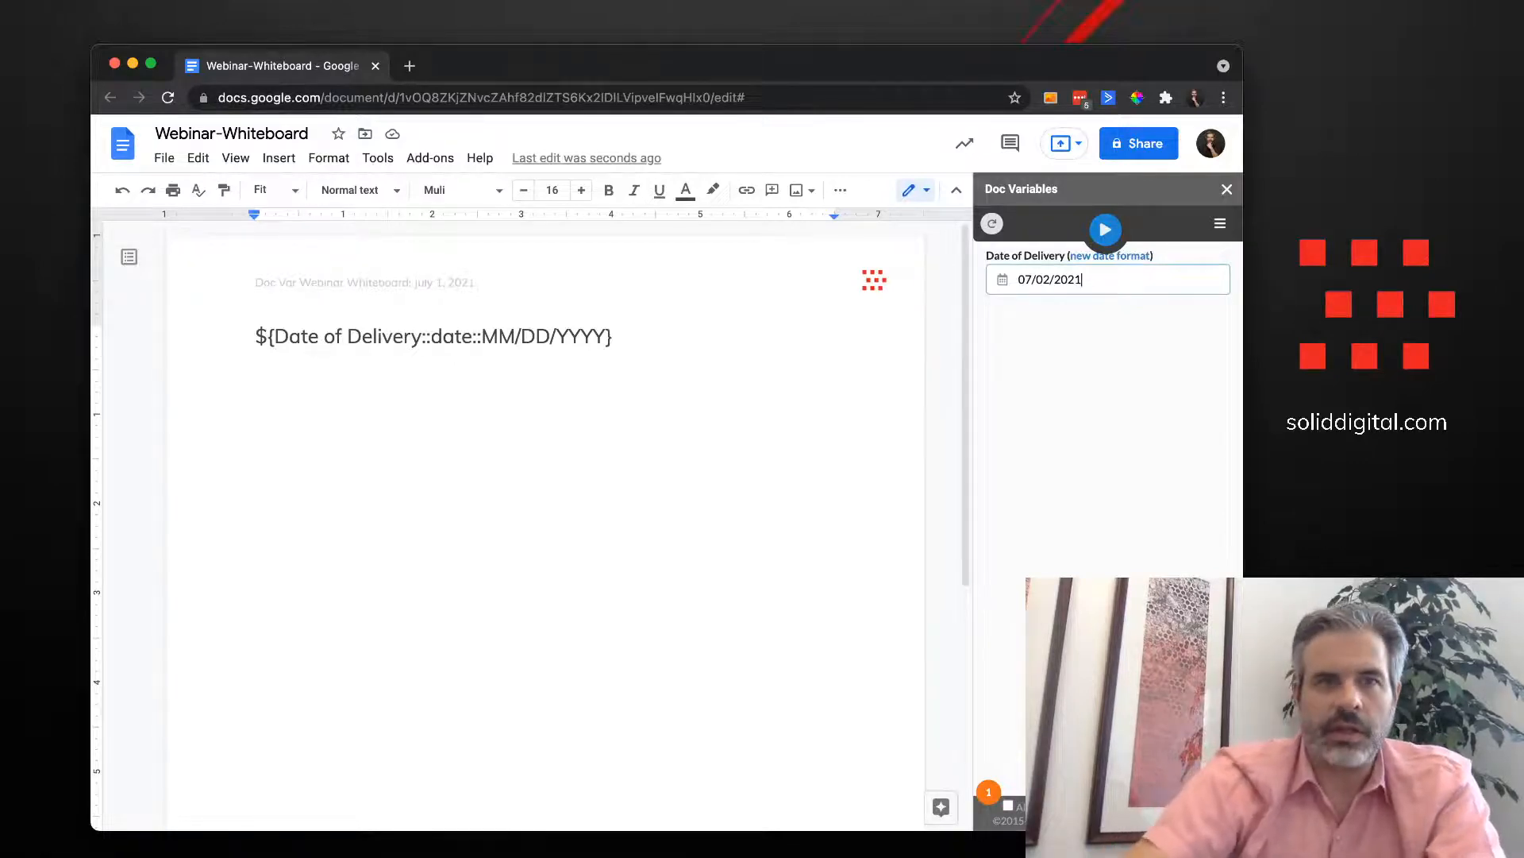
Change the date variable's format to DD/MM/YYYY by moving the month part behind the day
left_click(517, 336)
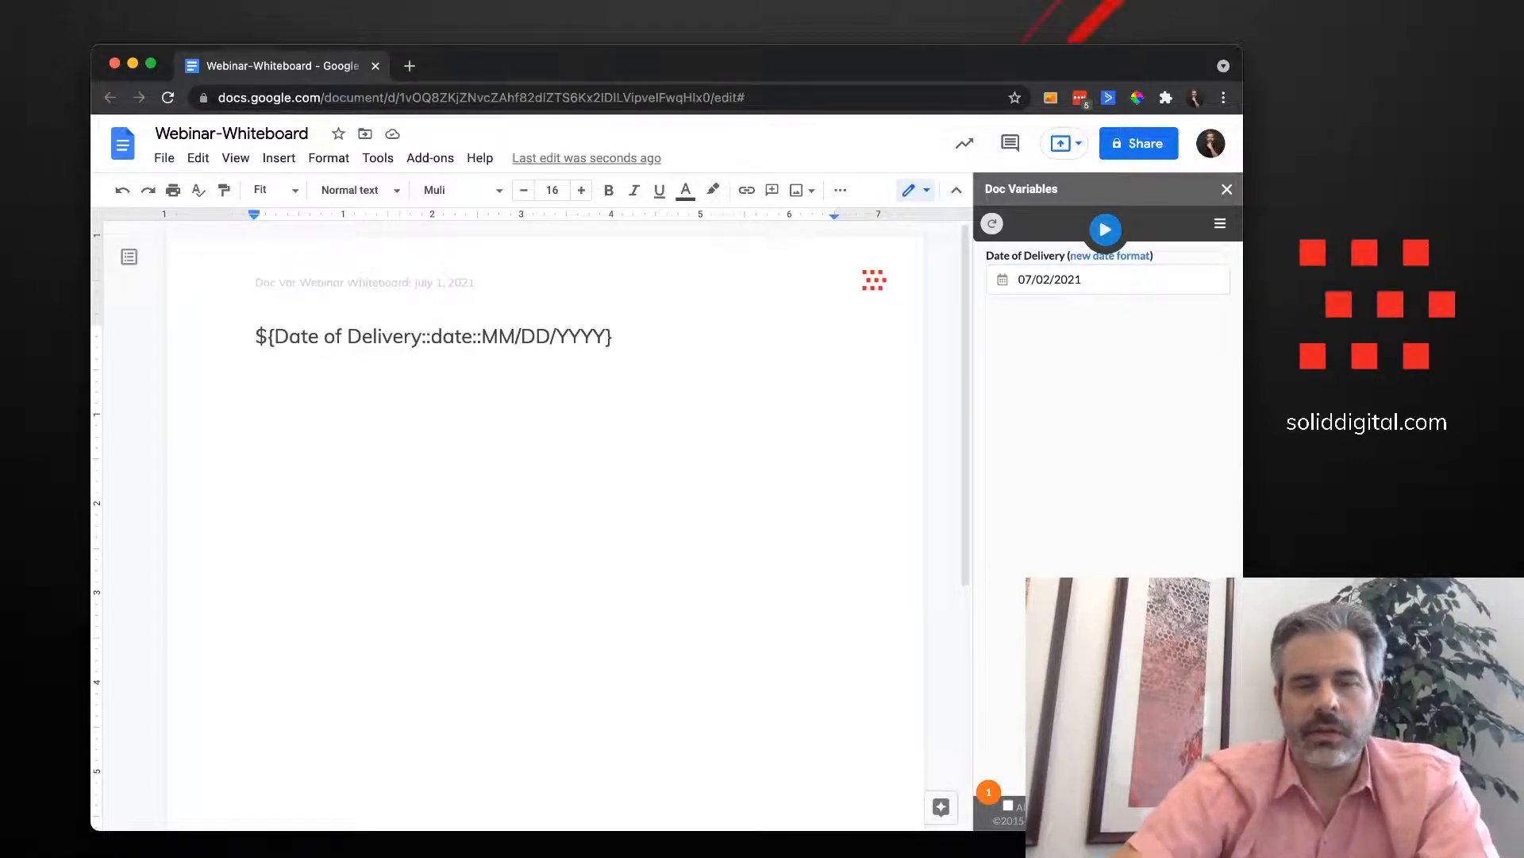
key("BackSpace")
key("BackSpace")
key("Delete")
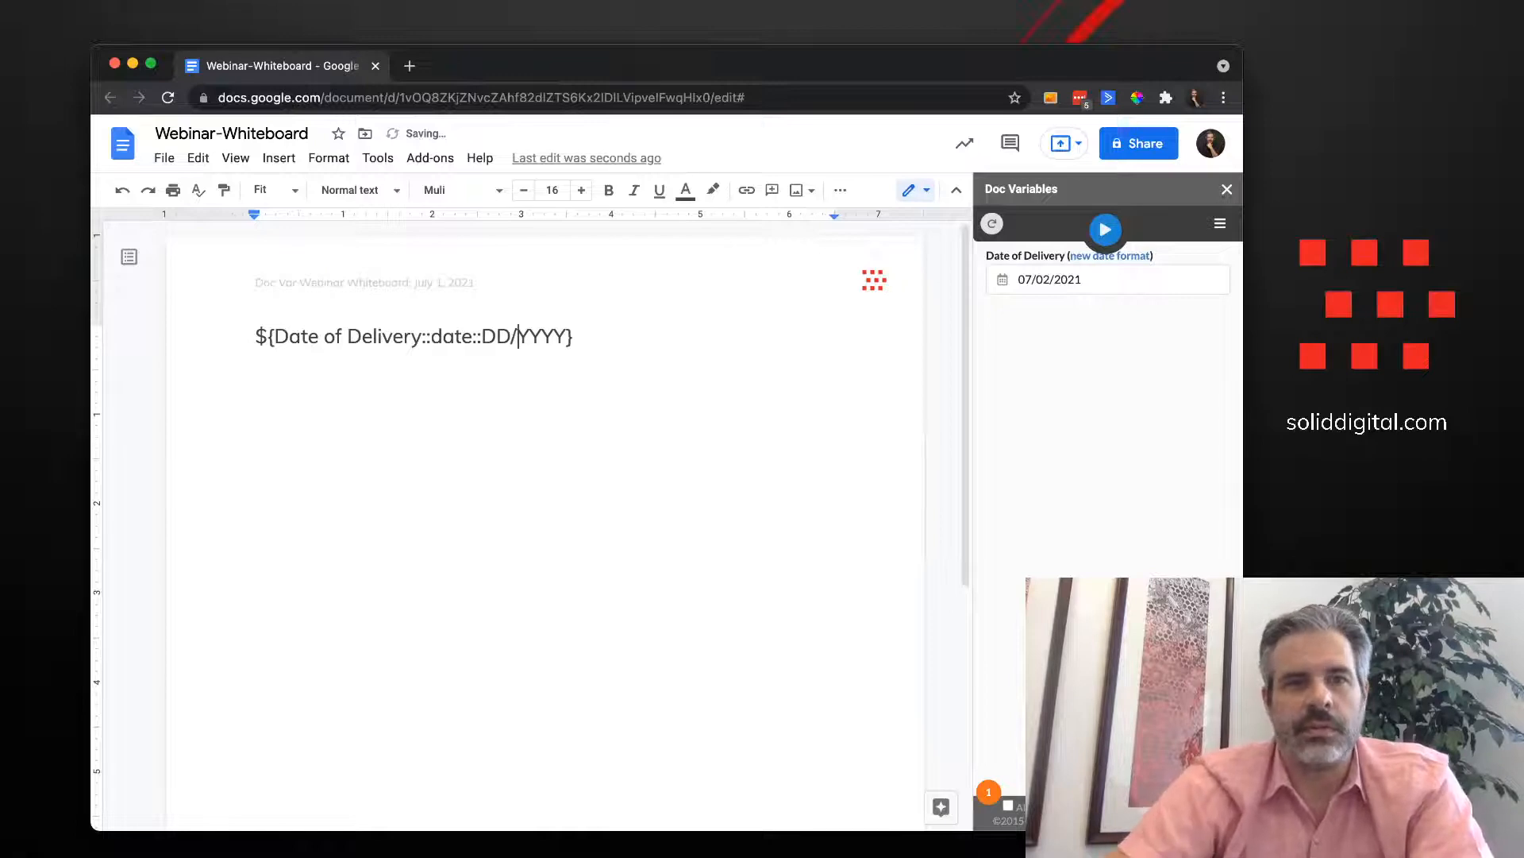
type("MM/")
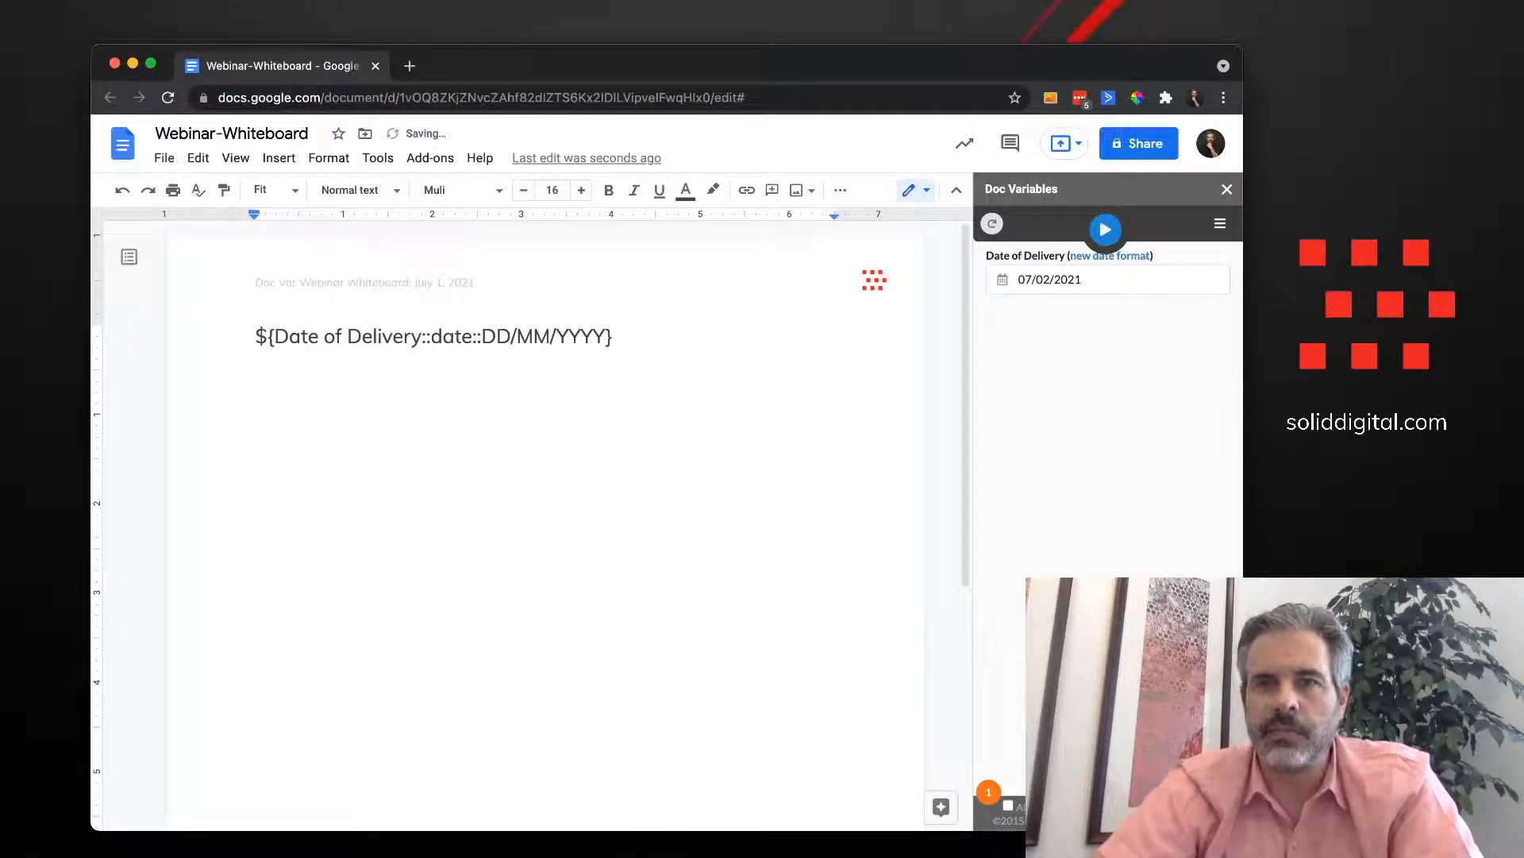
Reload the form for the day-first format and select July 2, 2021 as the Date of Delivery
left_click(1105, 230)
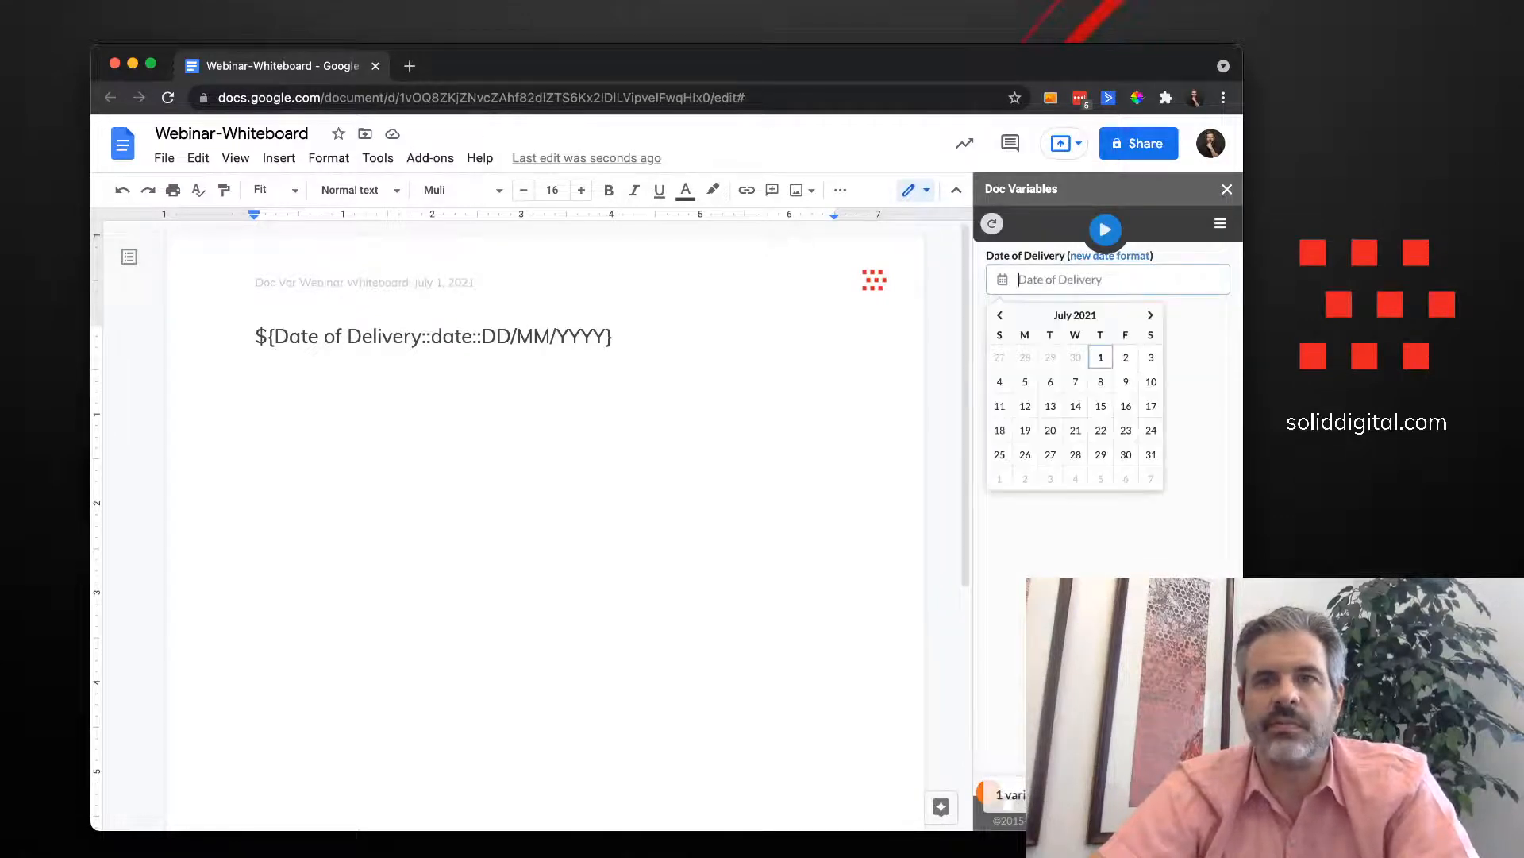
left_click(1126, 358)
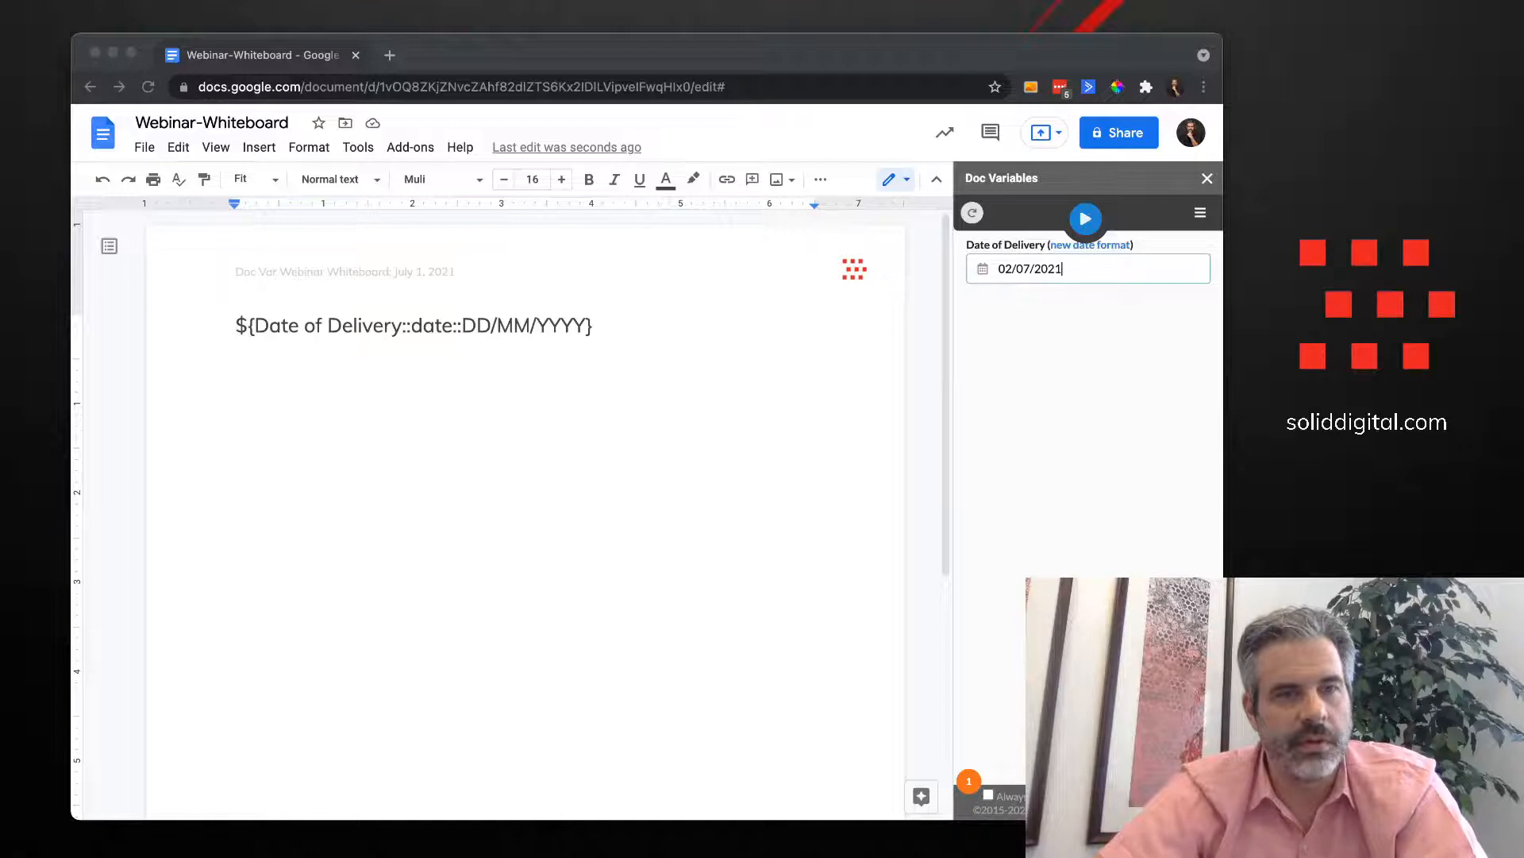
Paste the copied date format reference table below the Date of Delivery variable, keeping its source formatting
left_click(270, 325)
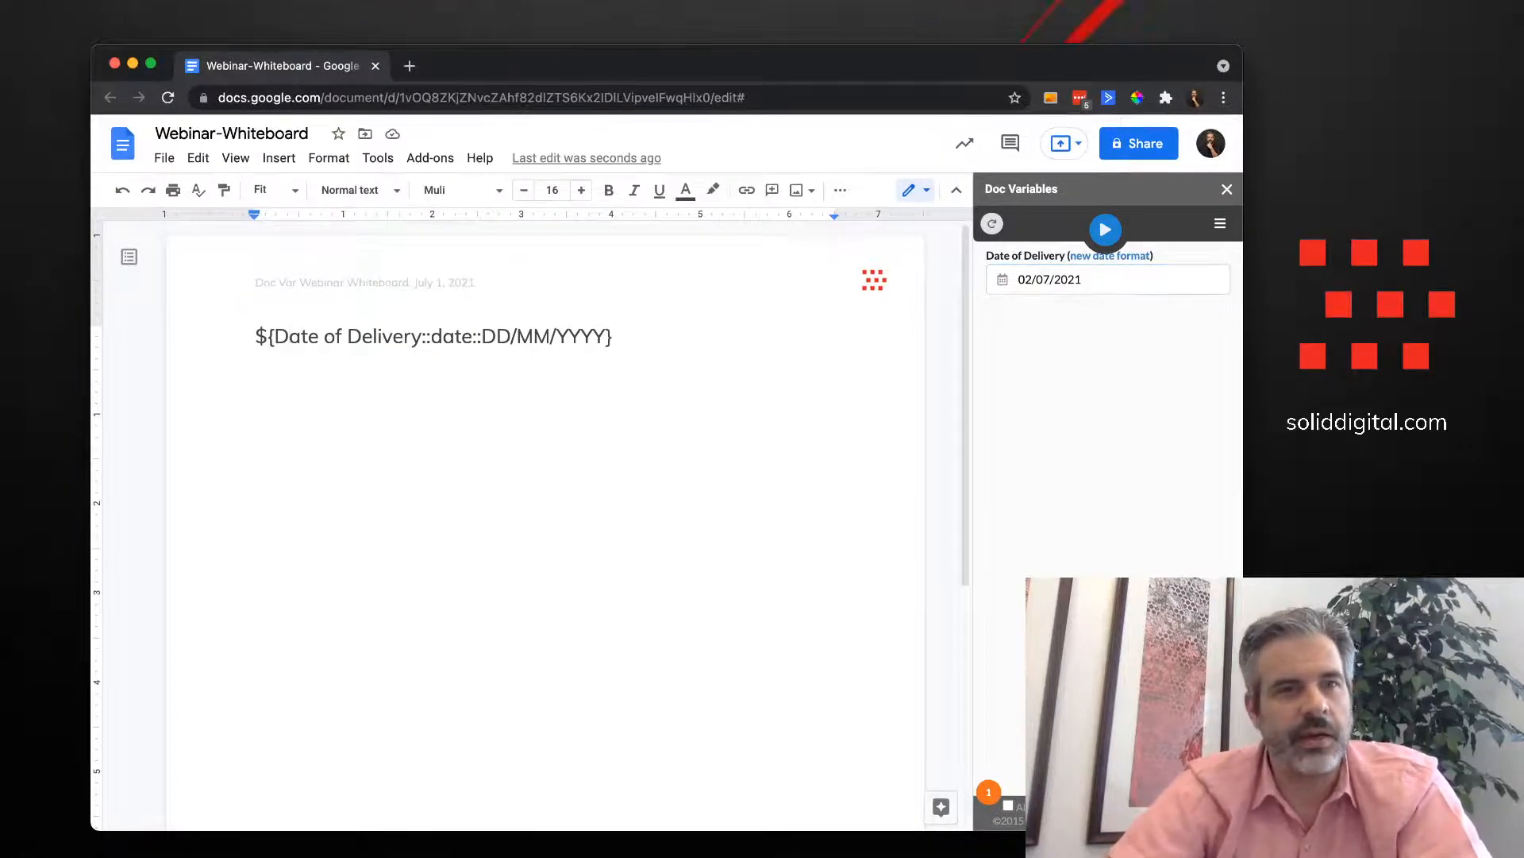
left_click(615, 336)
key("Return")
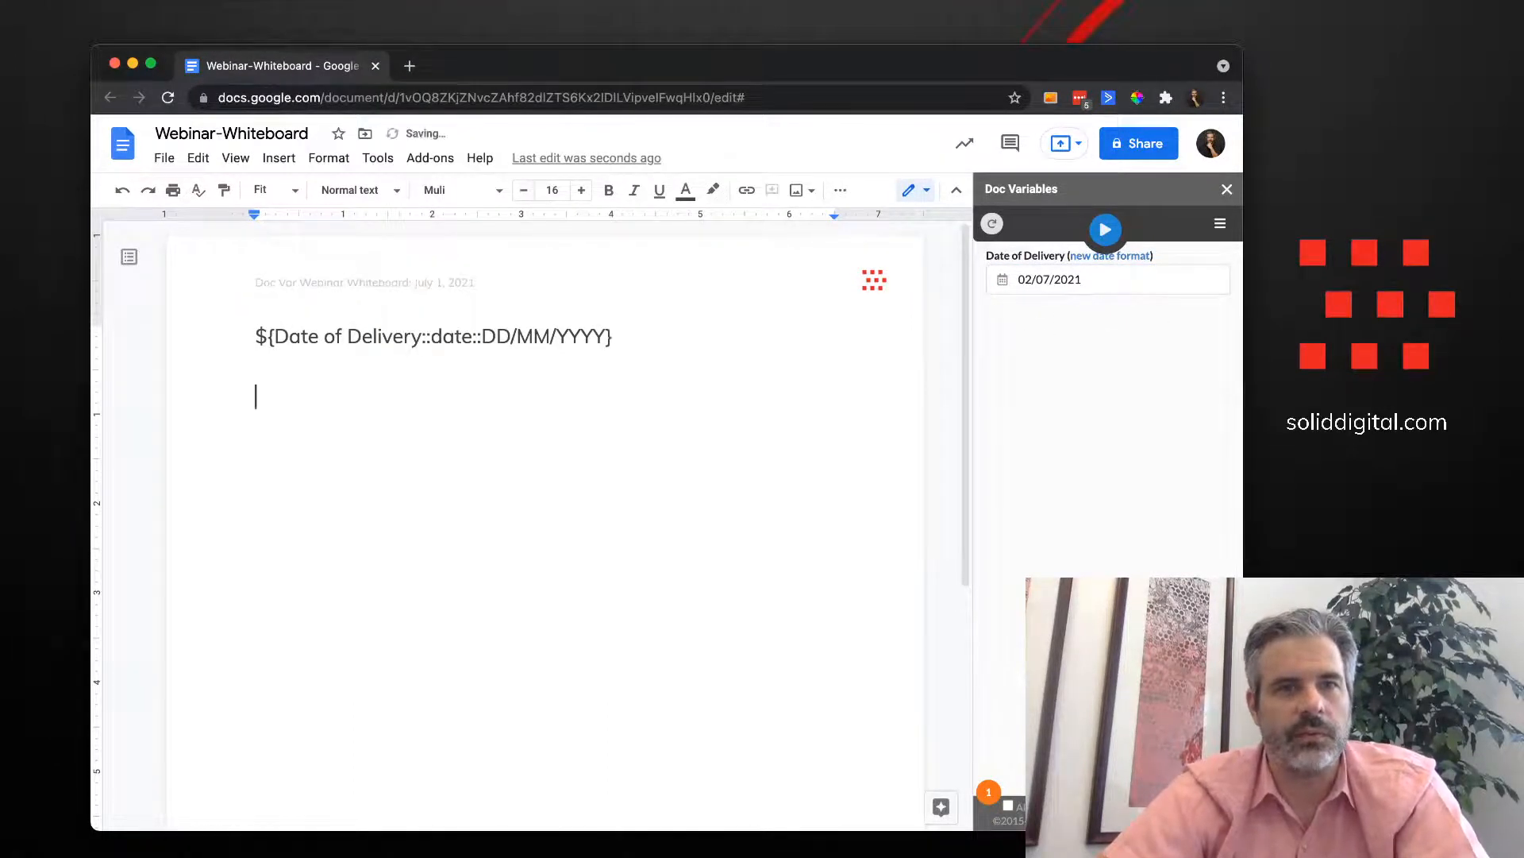
key("cmd+v")
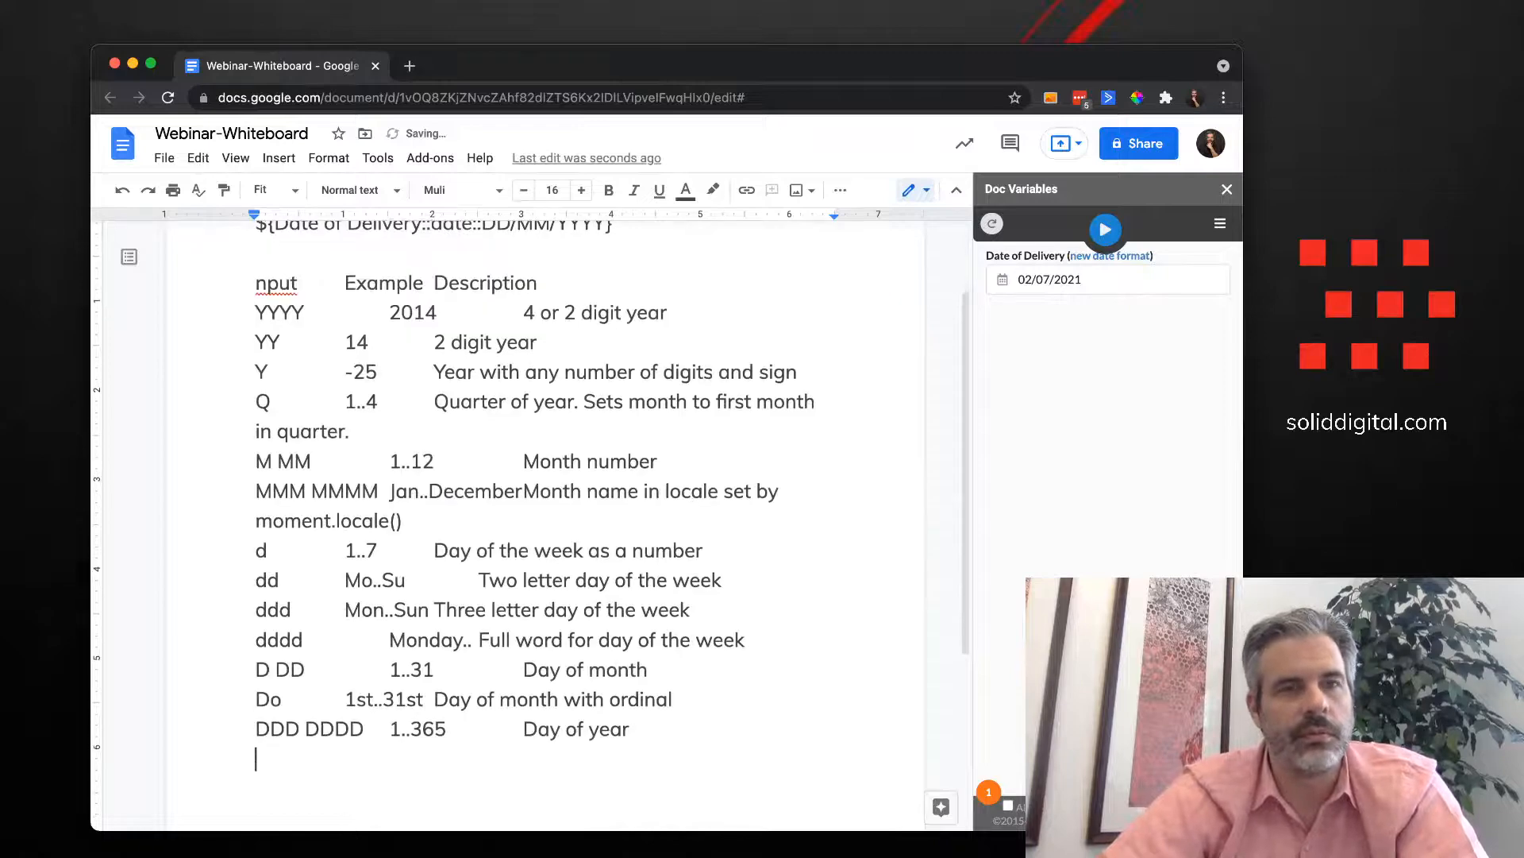
key("cmd+z")
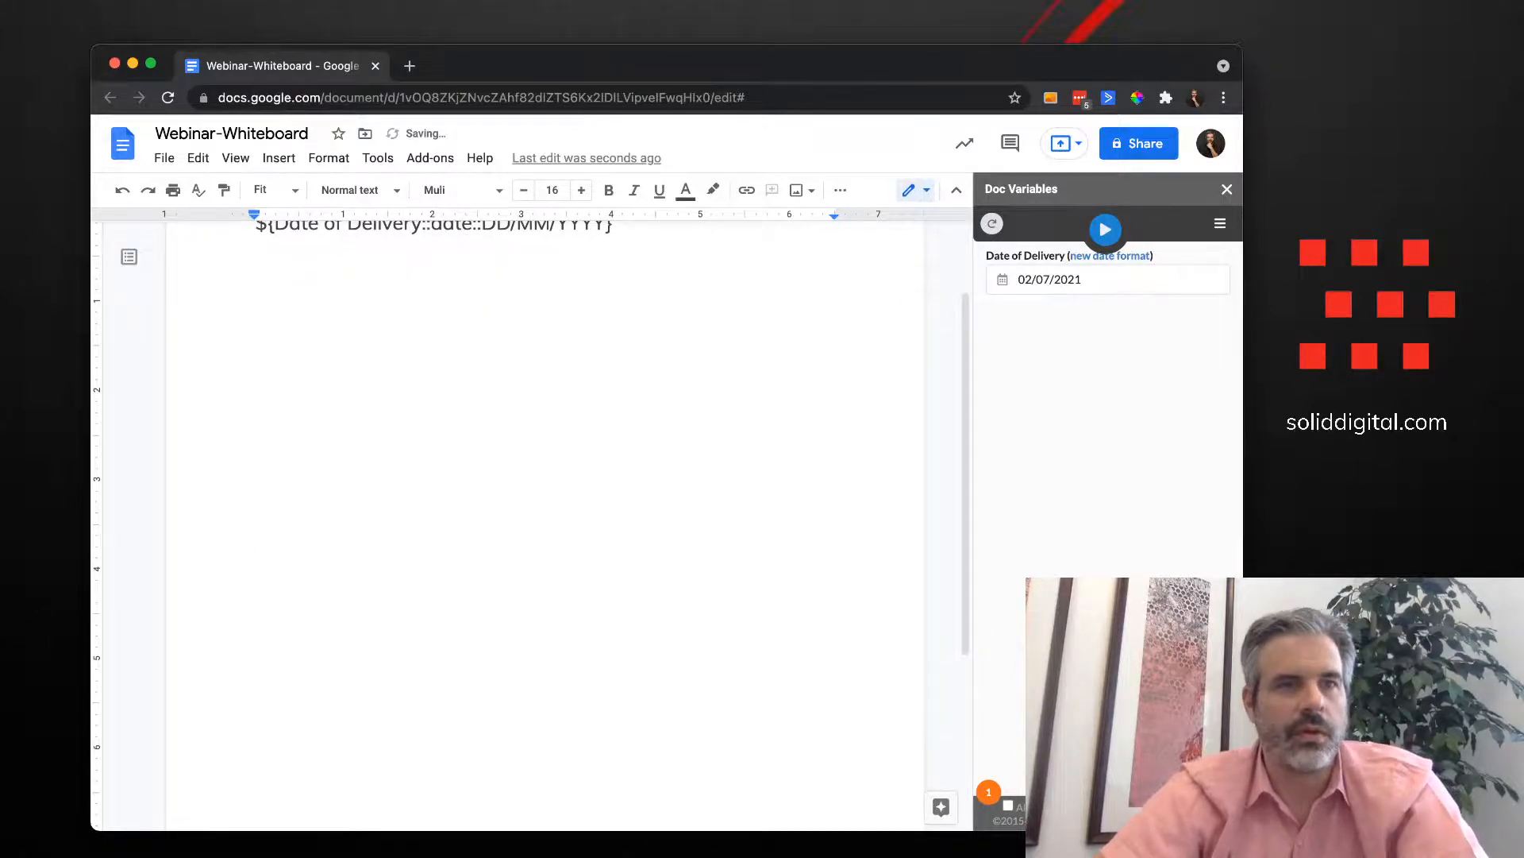
type("nput\tExample\tDescription YYYY\t2014\t4 or 2 digit year YY\t14\t2 digit year Y\t-25\tYear with any number of digits and sign Q\t1..4\tQuarter of year. Sets month to first month in quarter. M MM\t1..12\tMonth number MMM MMMM\tJan..December\tMonth name in locale set by moment.locale() d\t1..7\tDay of the week as a number dd\tMo..Su\tTwo letter day of the week ddd\tMon..Sun\tThree letter day of the week dddd\tMonday..\tFull word for day of the week D DD\t1..31\tDay of month Do\t1st..31st\tDay of month with ordinal DDD DDDD\t1..365\tDay of year")
scroll(530, 437, "up", 3)
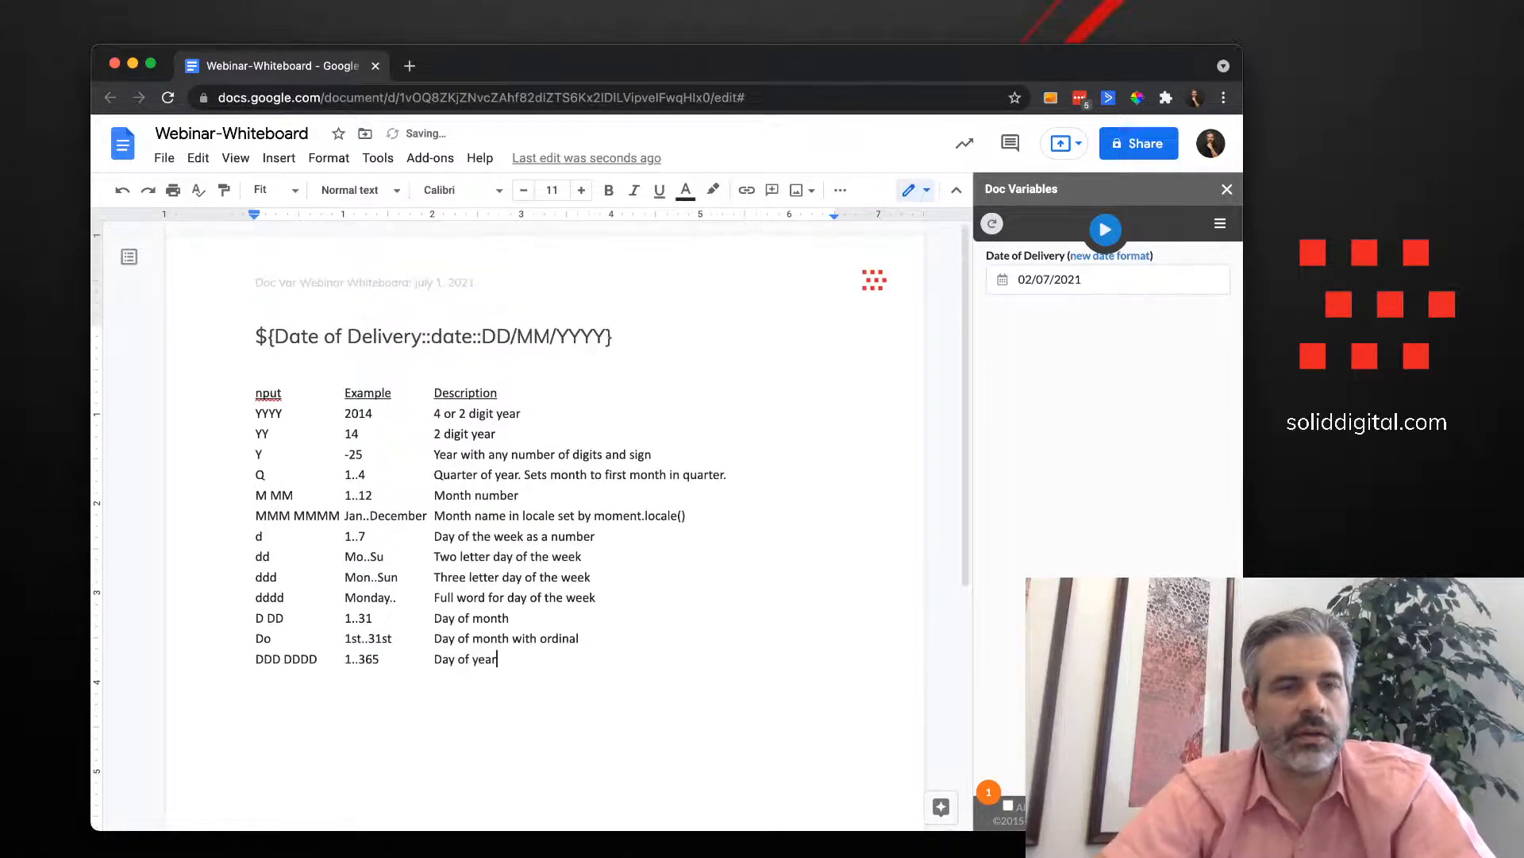
Delete the whole pasted date format table and the blank line below the Date of Delivery variable
left_click(256, 393)
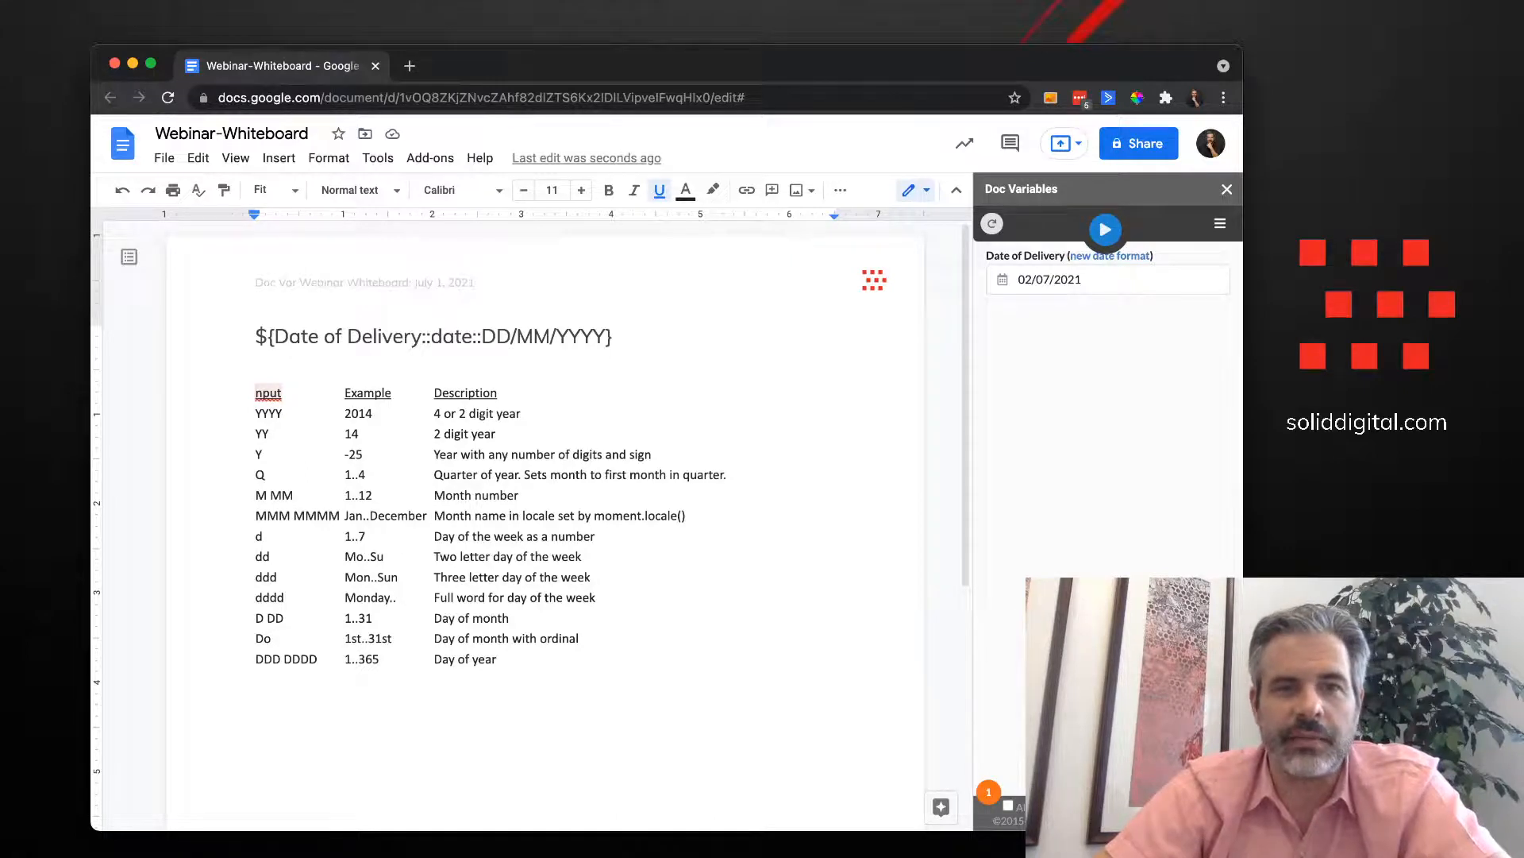
left_click_drag(500, 660, 256, 392)
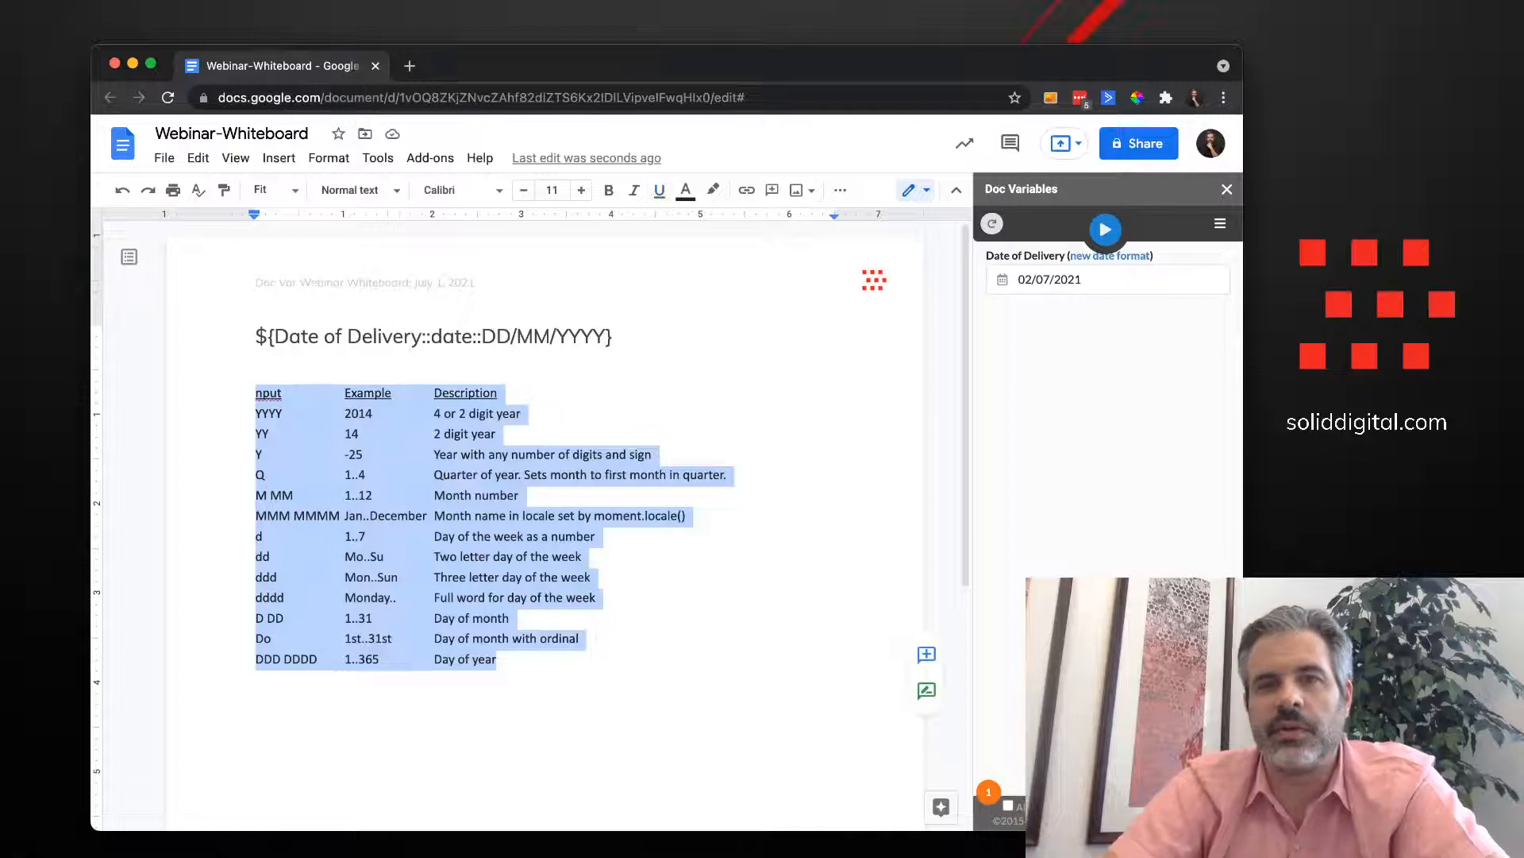
key("BackSpace")
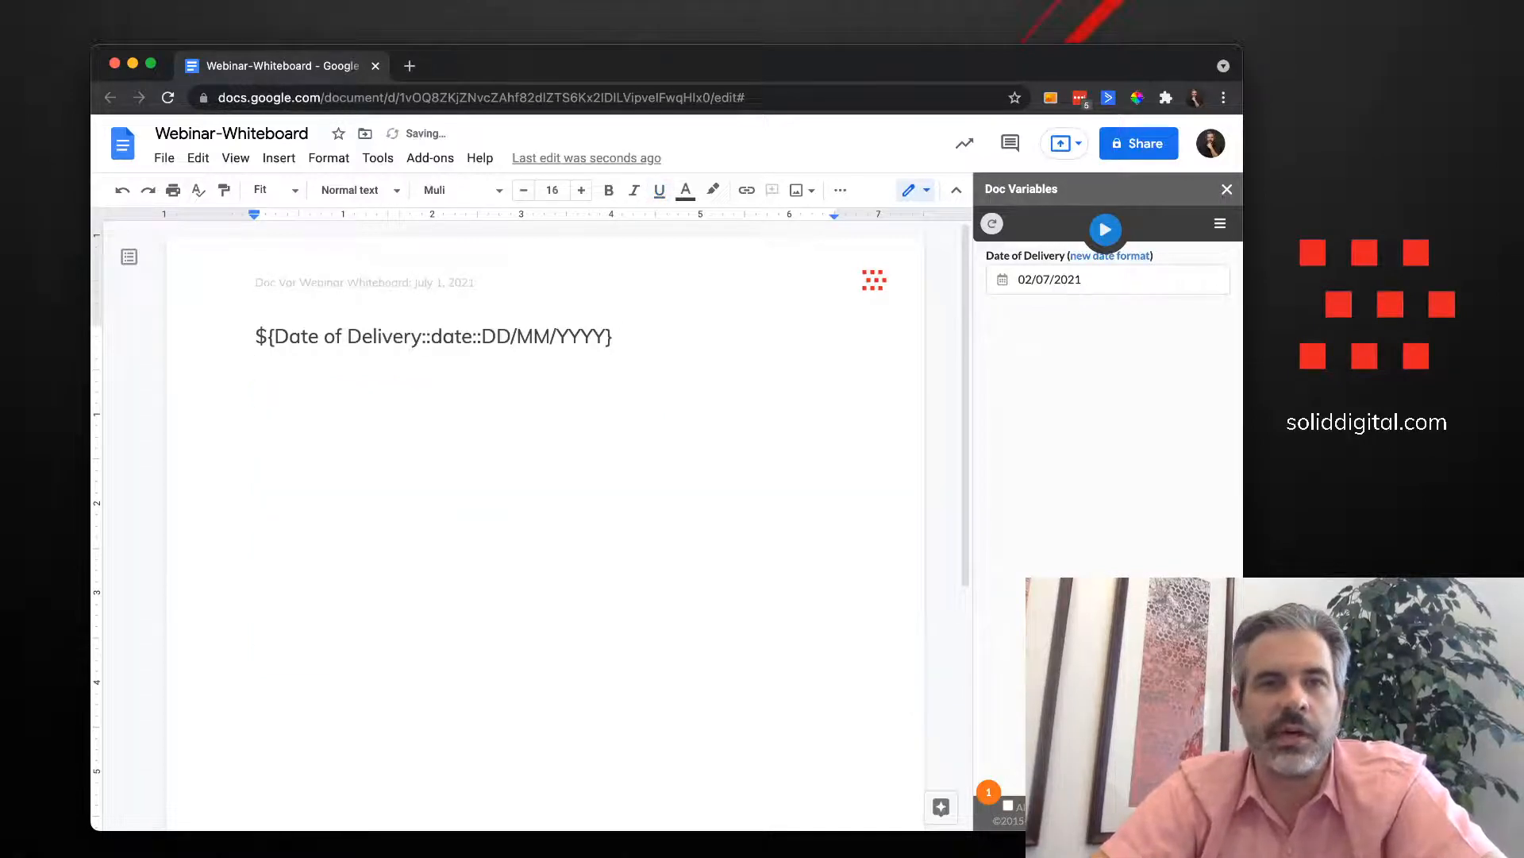
key("BackSpace")
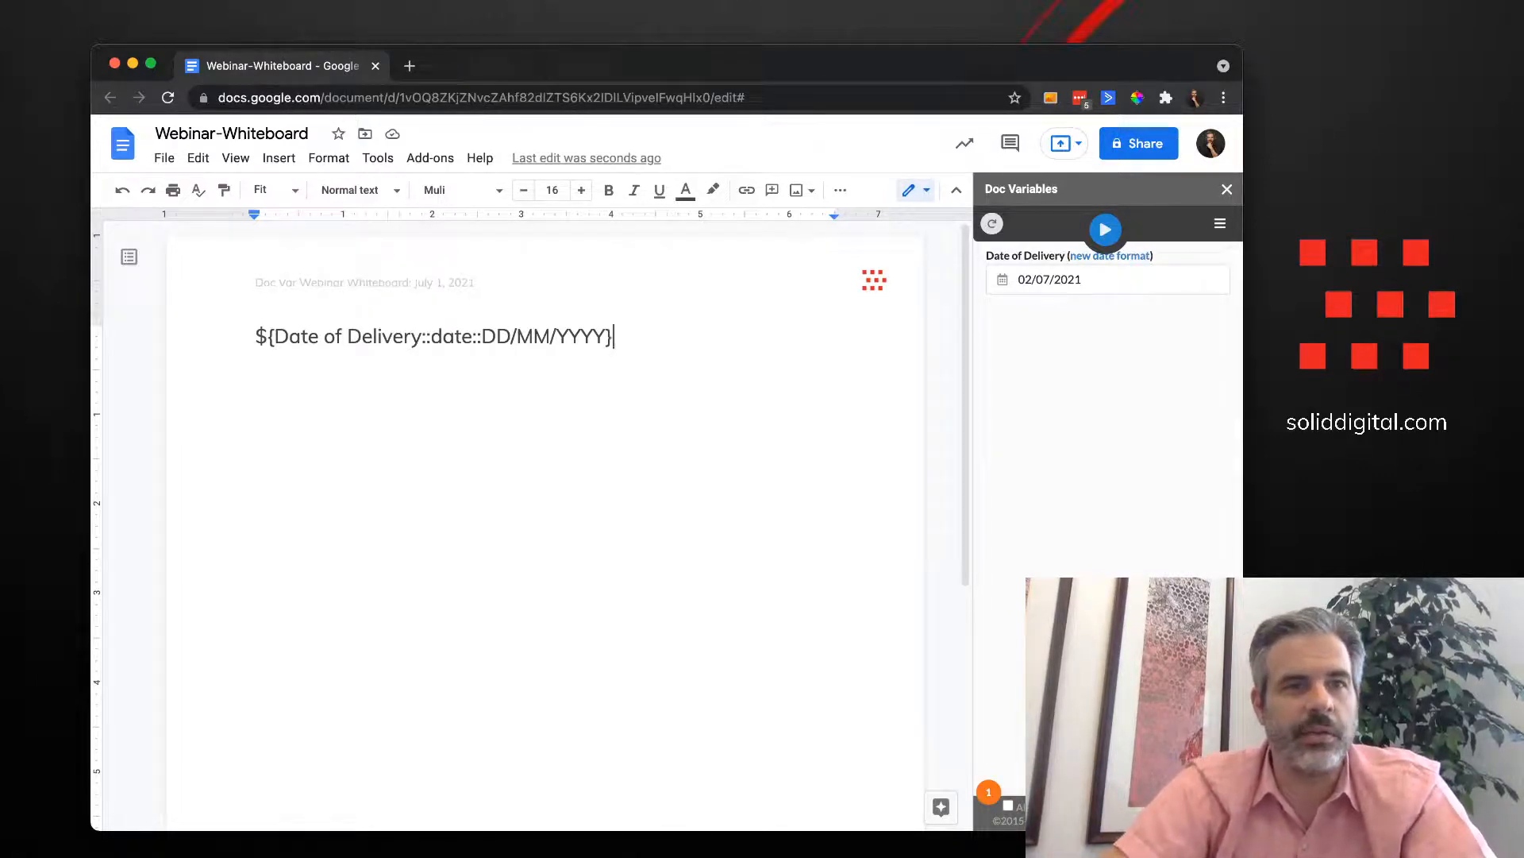
Delete the whole Date of Delivery variable line from the document body
key("shift+Left")
key("shift+Left")
key("shift+Left")
key("shift+Left")
key("shift+Left")
key("shift+Left")
key("shift+Left")
key("shift+Left")
key("shift+Left")
key("shift+Left")
key("shift+Left")
key("shift+Left")
key("shift+Left")
key("shift+Left")
key("shift+Left")
key("shift+Left")
key("shift+Left")
key("shift+Left")
key("shift+Left")
key("shift+Left")
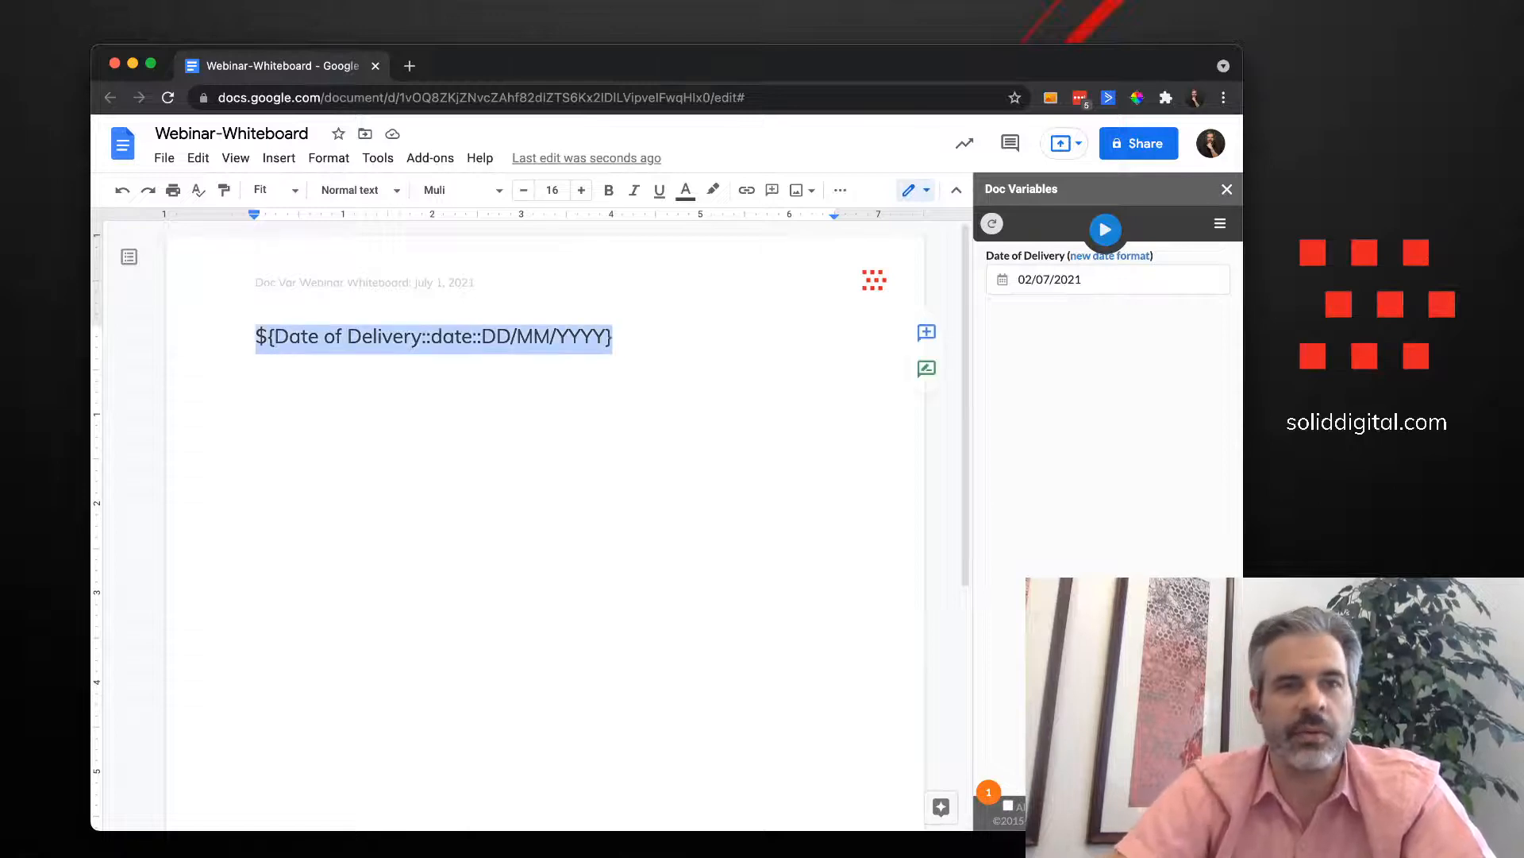
key("BackSpace")
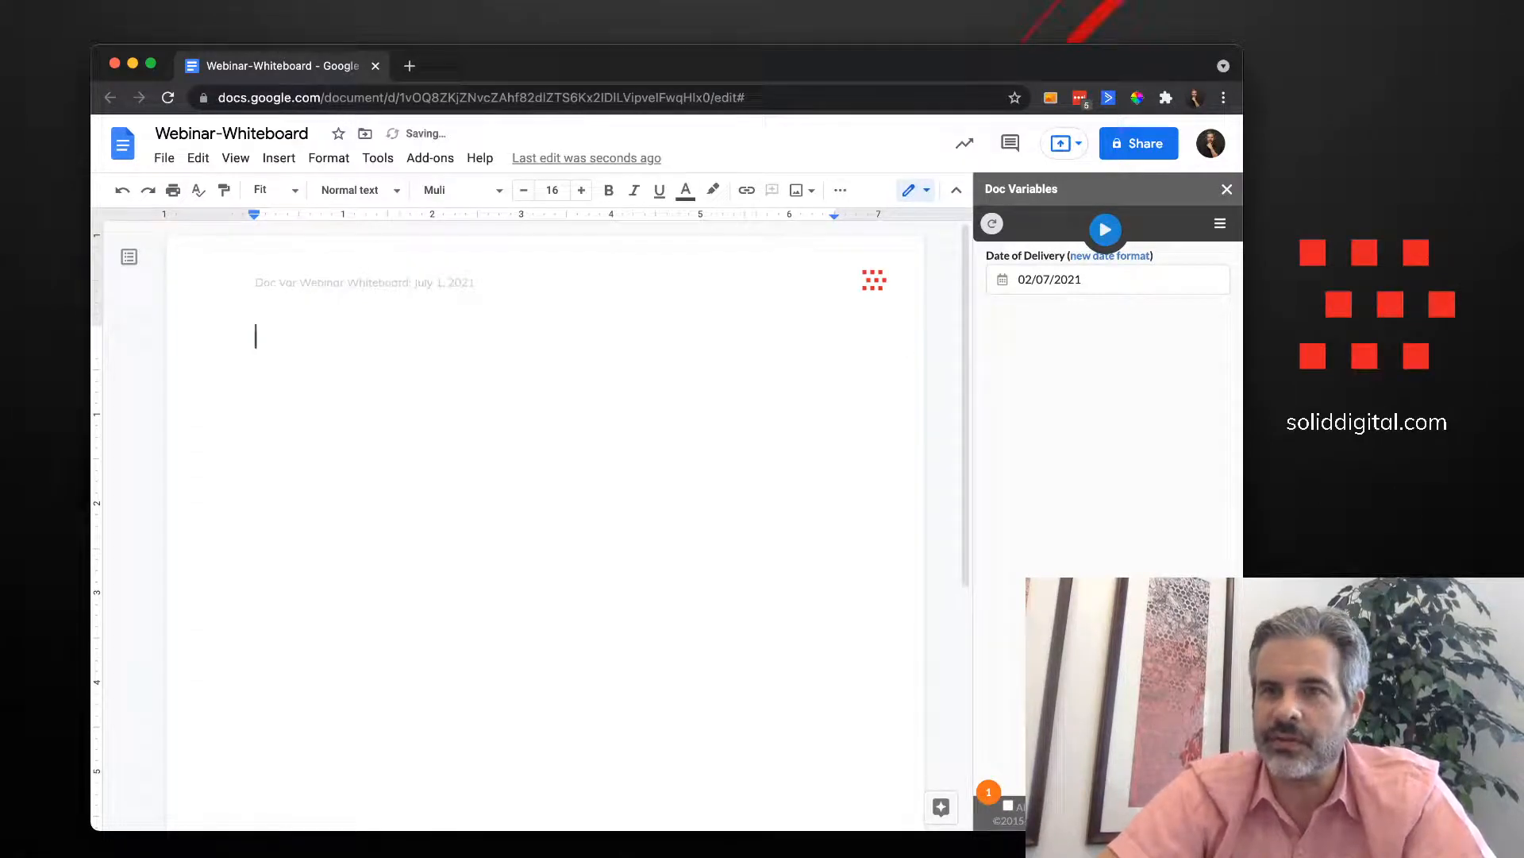
Insert a required date variable named Delivery Date with the MM-DD-YYYY format in the empty document body using the variable builder
left_click(1220, 223)
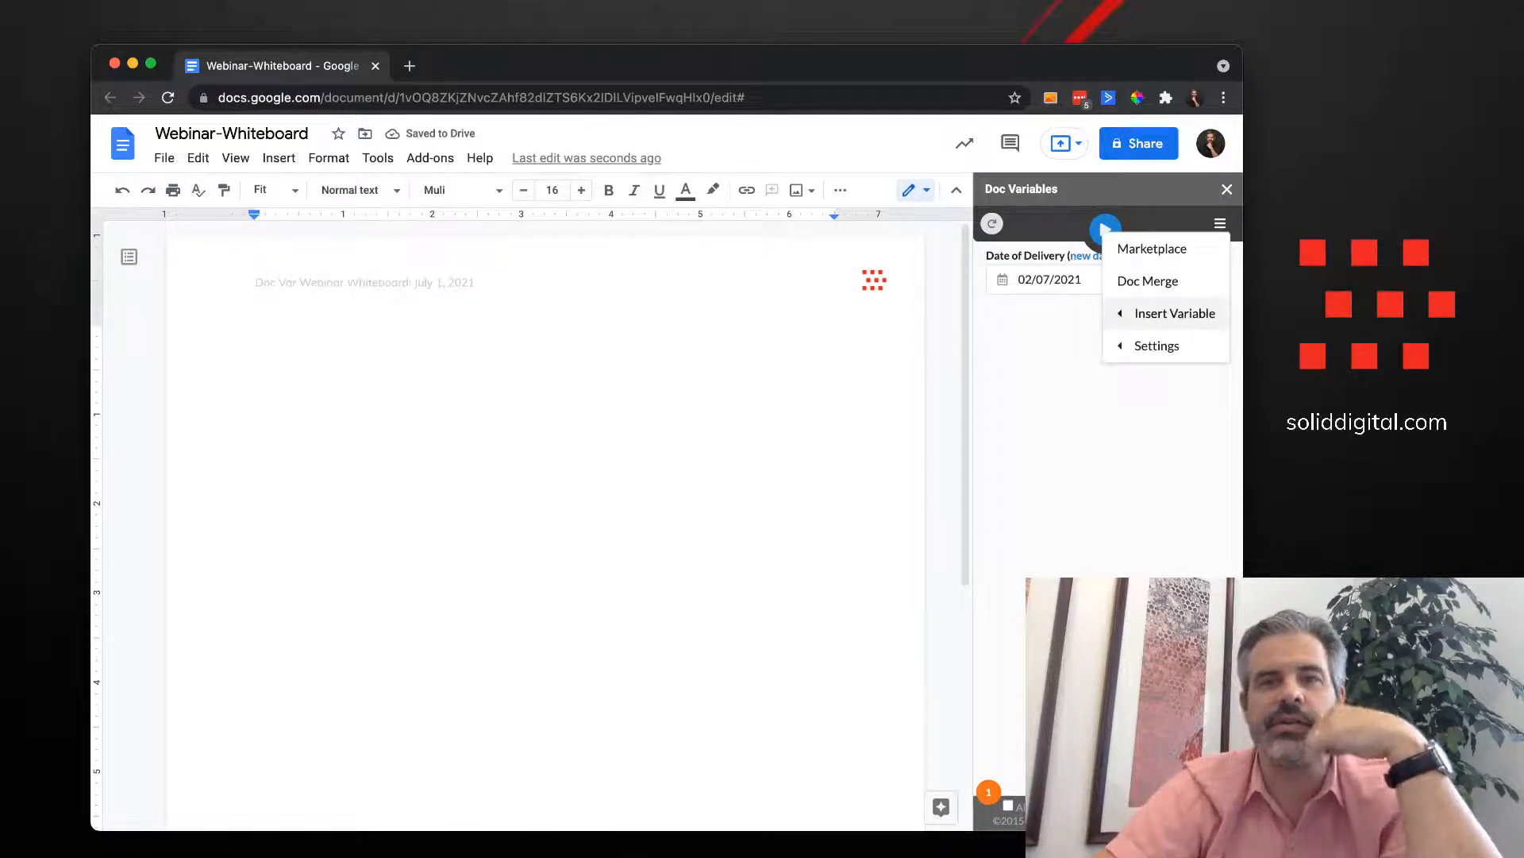
mouse_move(1167, 313)
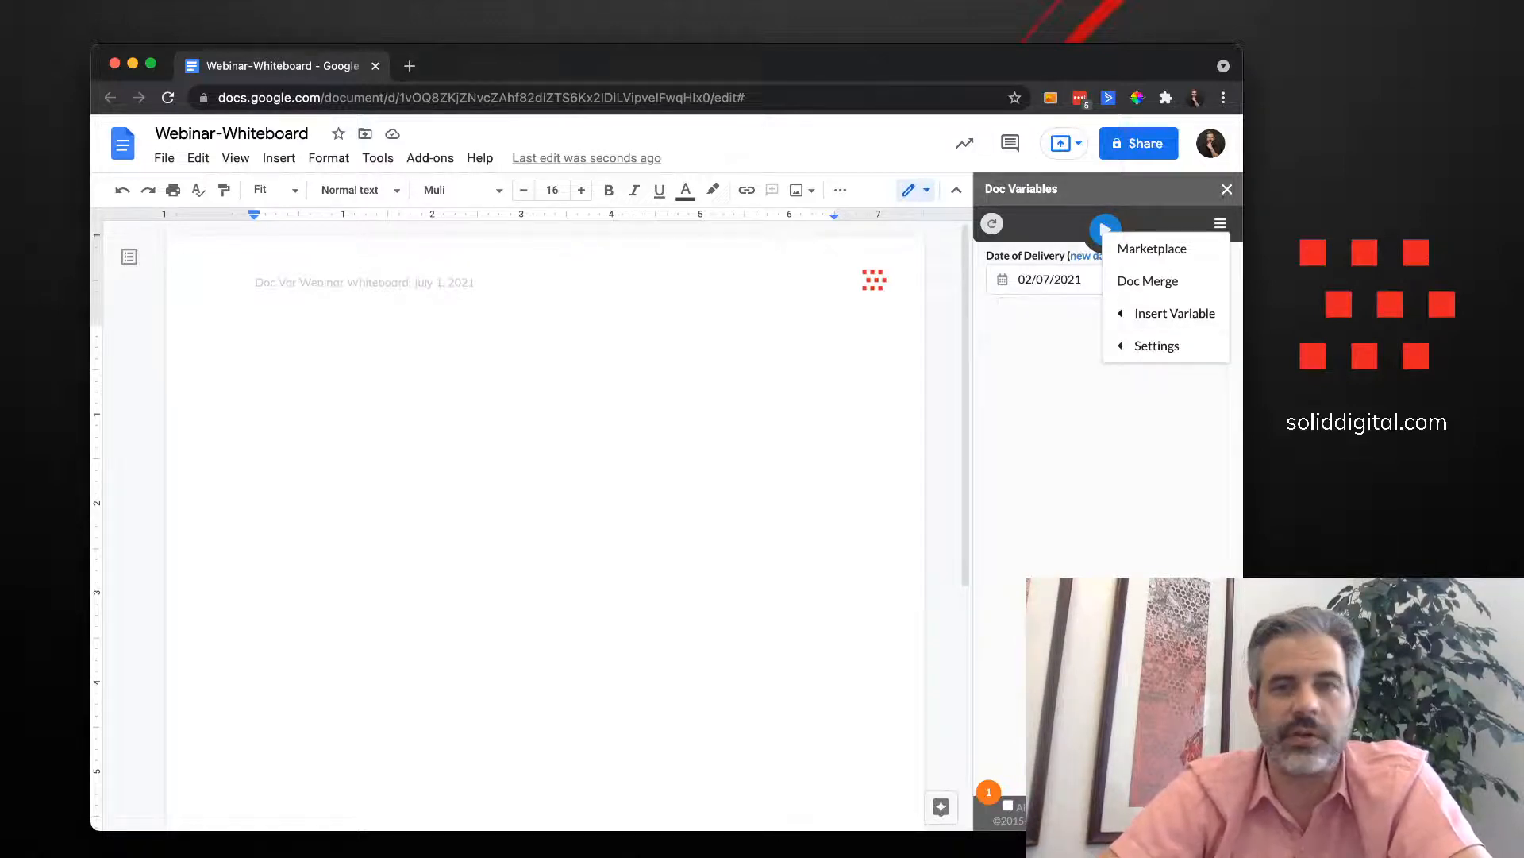
left_click(256, 336)
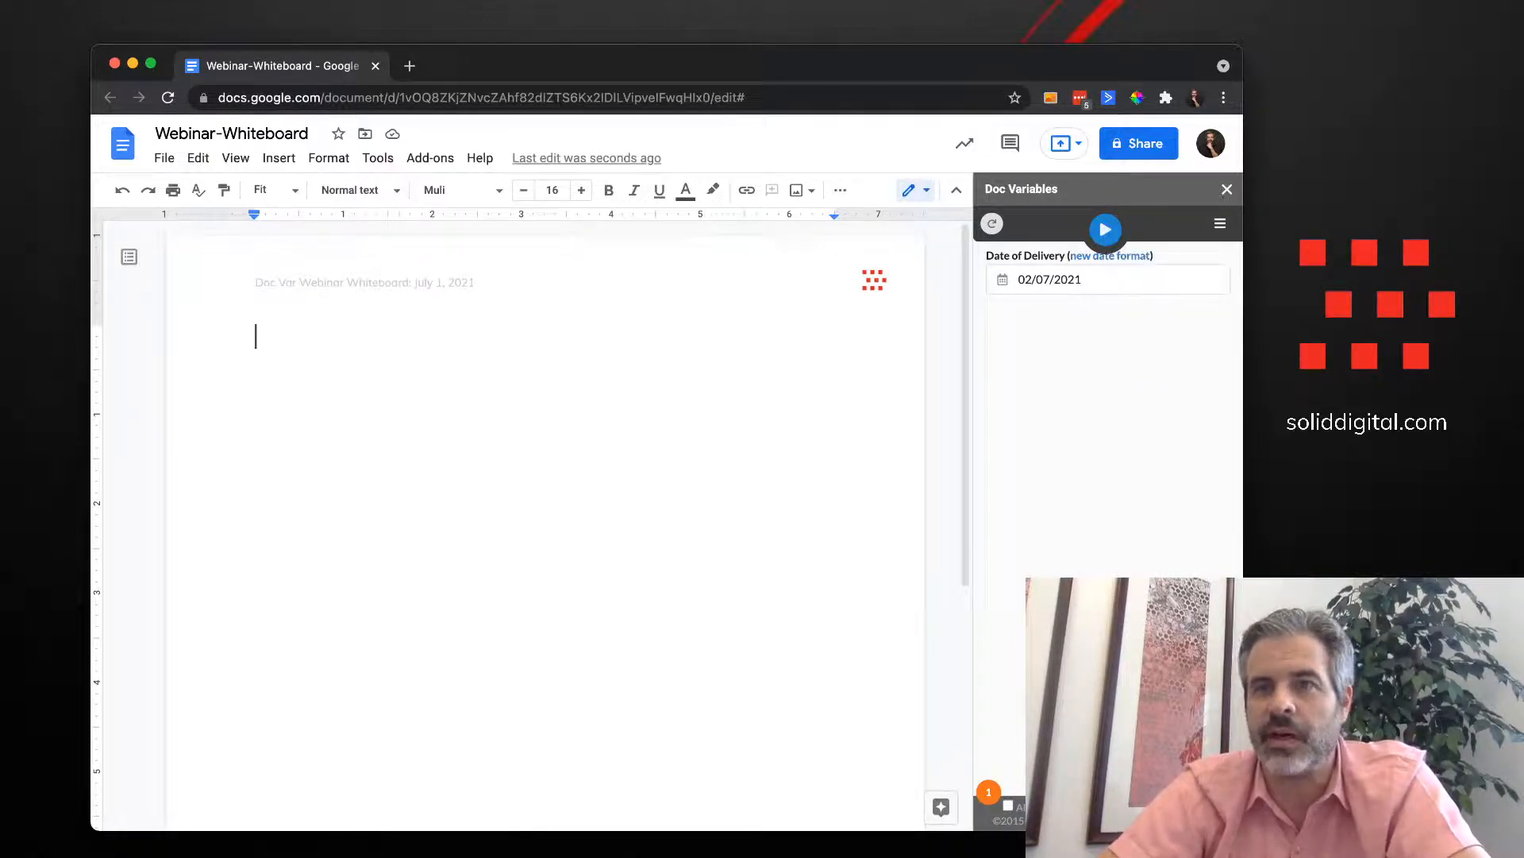
left_click(1220, 223)
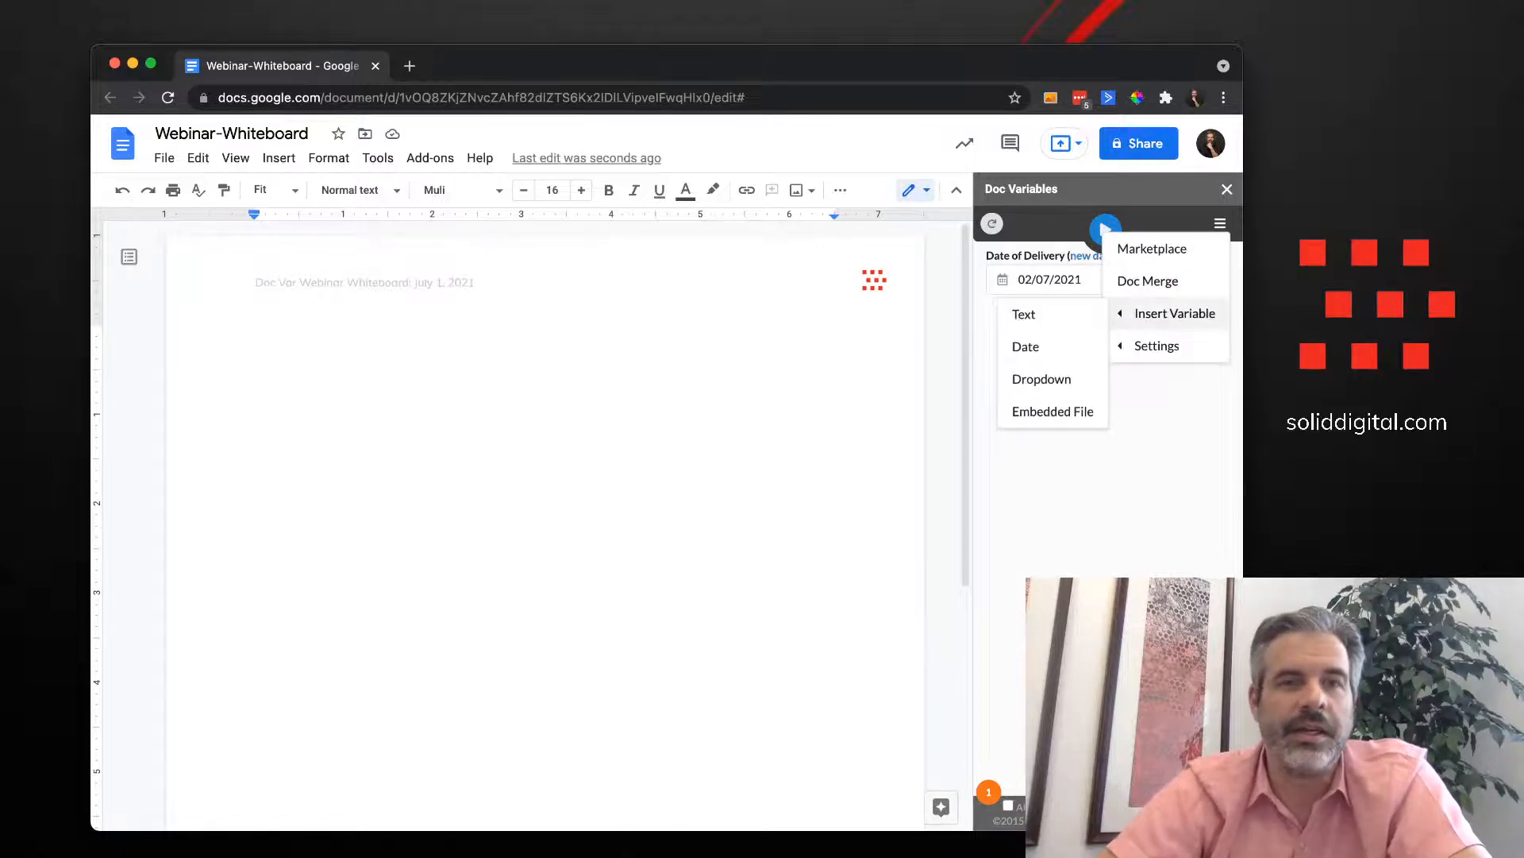
left_click(1026, 346)
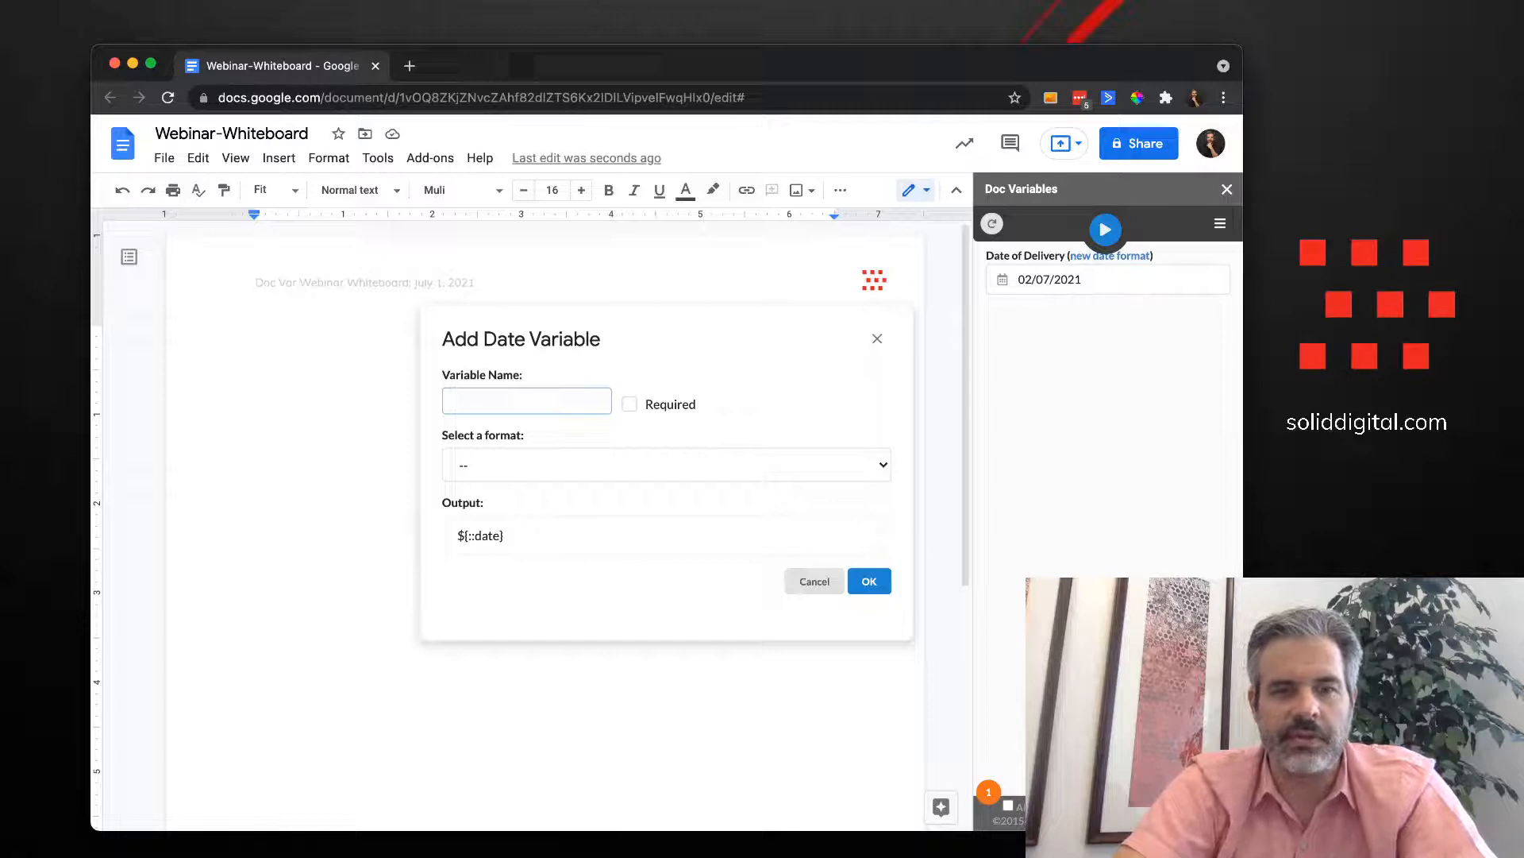
type("Delivery Date")
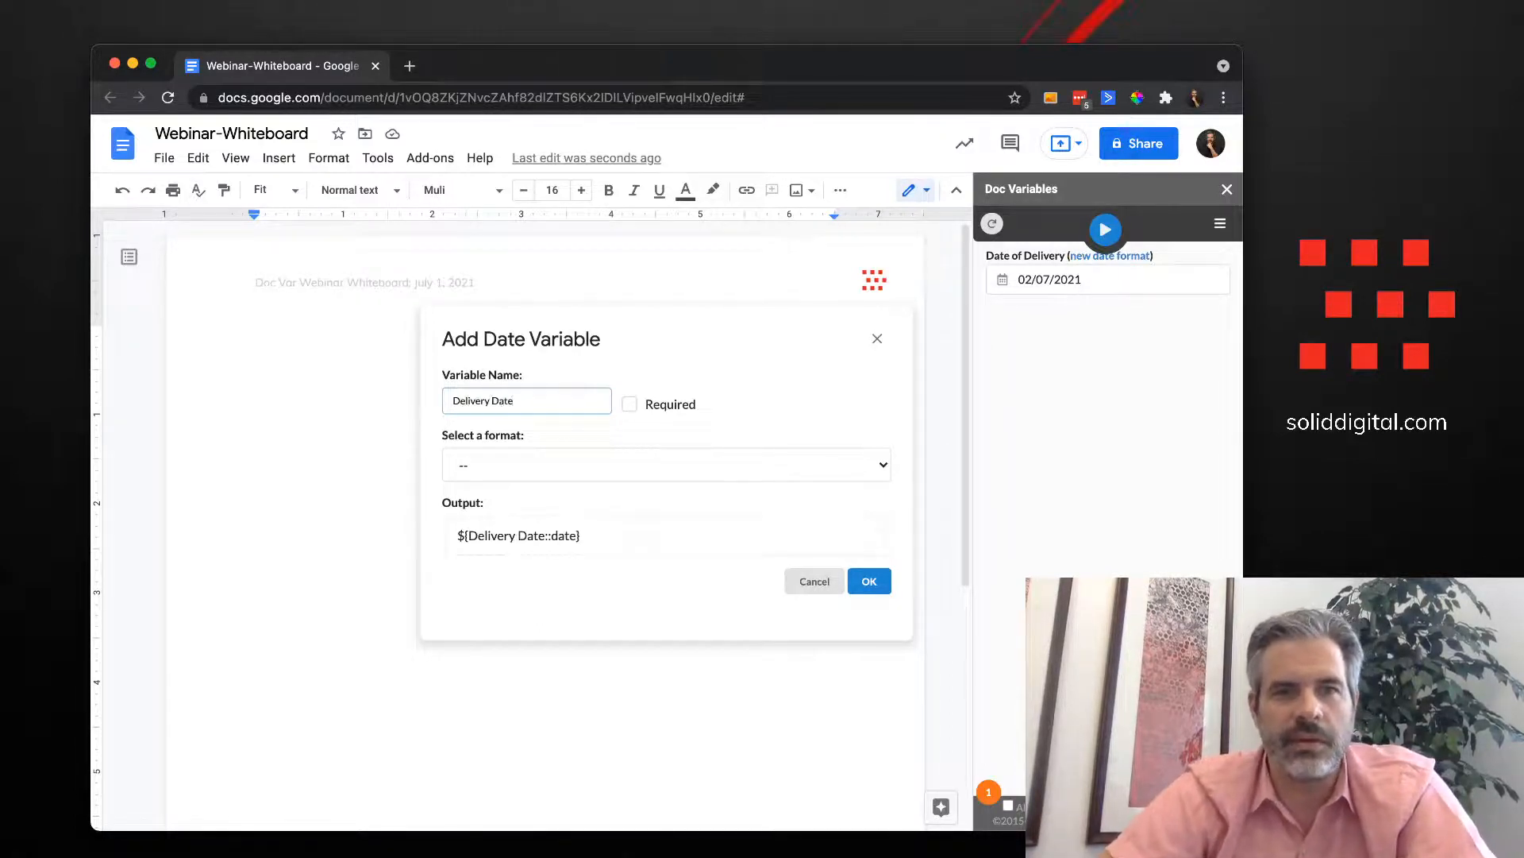
key("Tab")
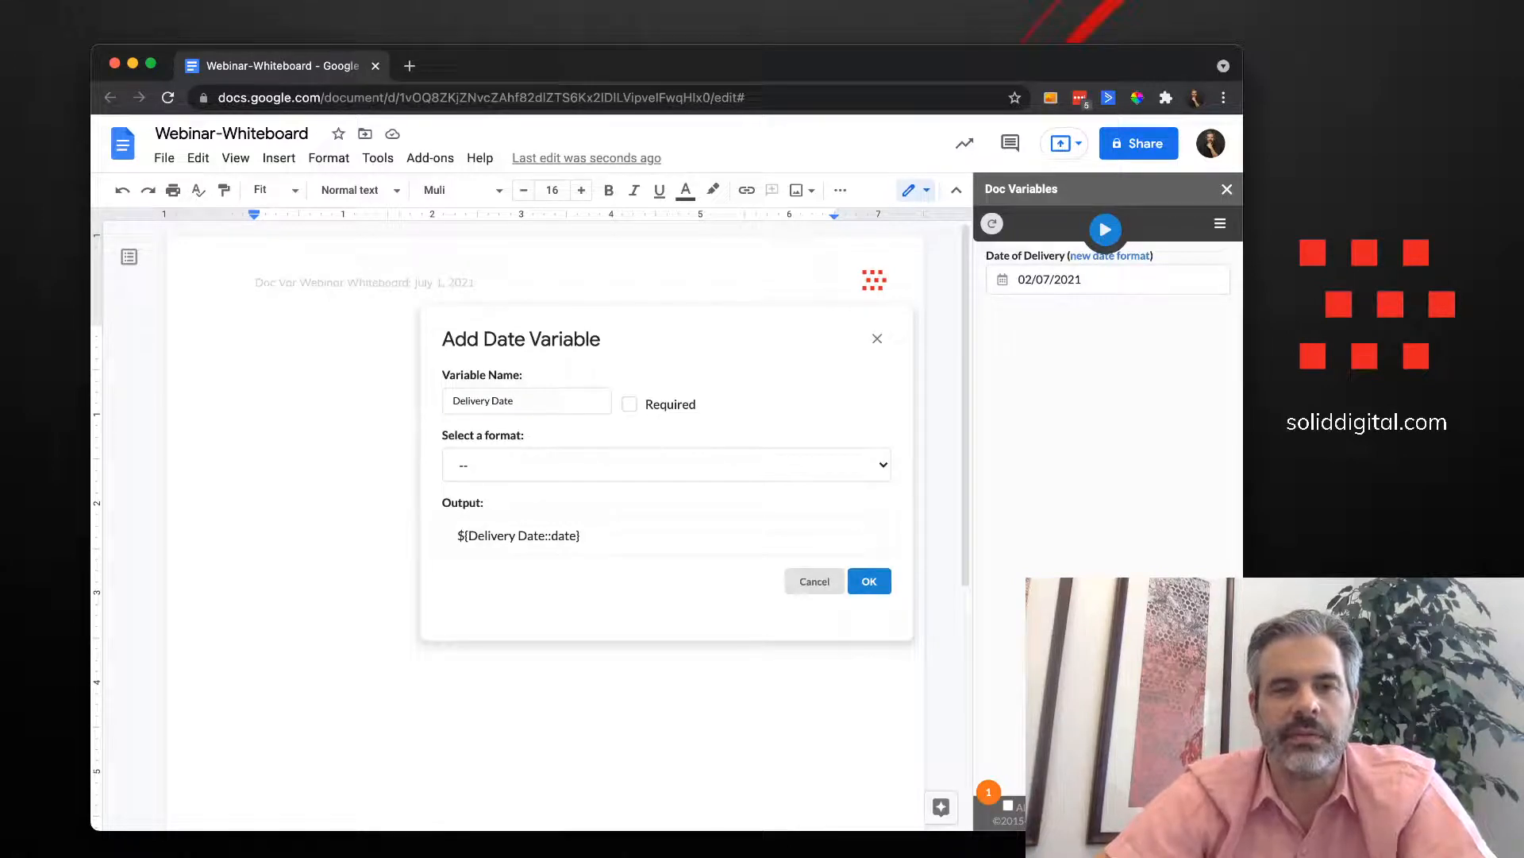
left_click(500, 466)
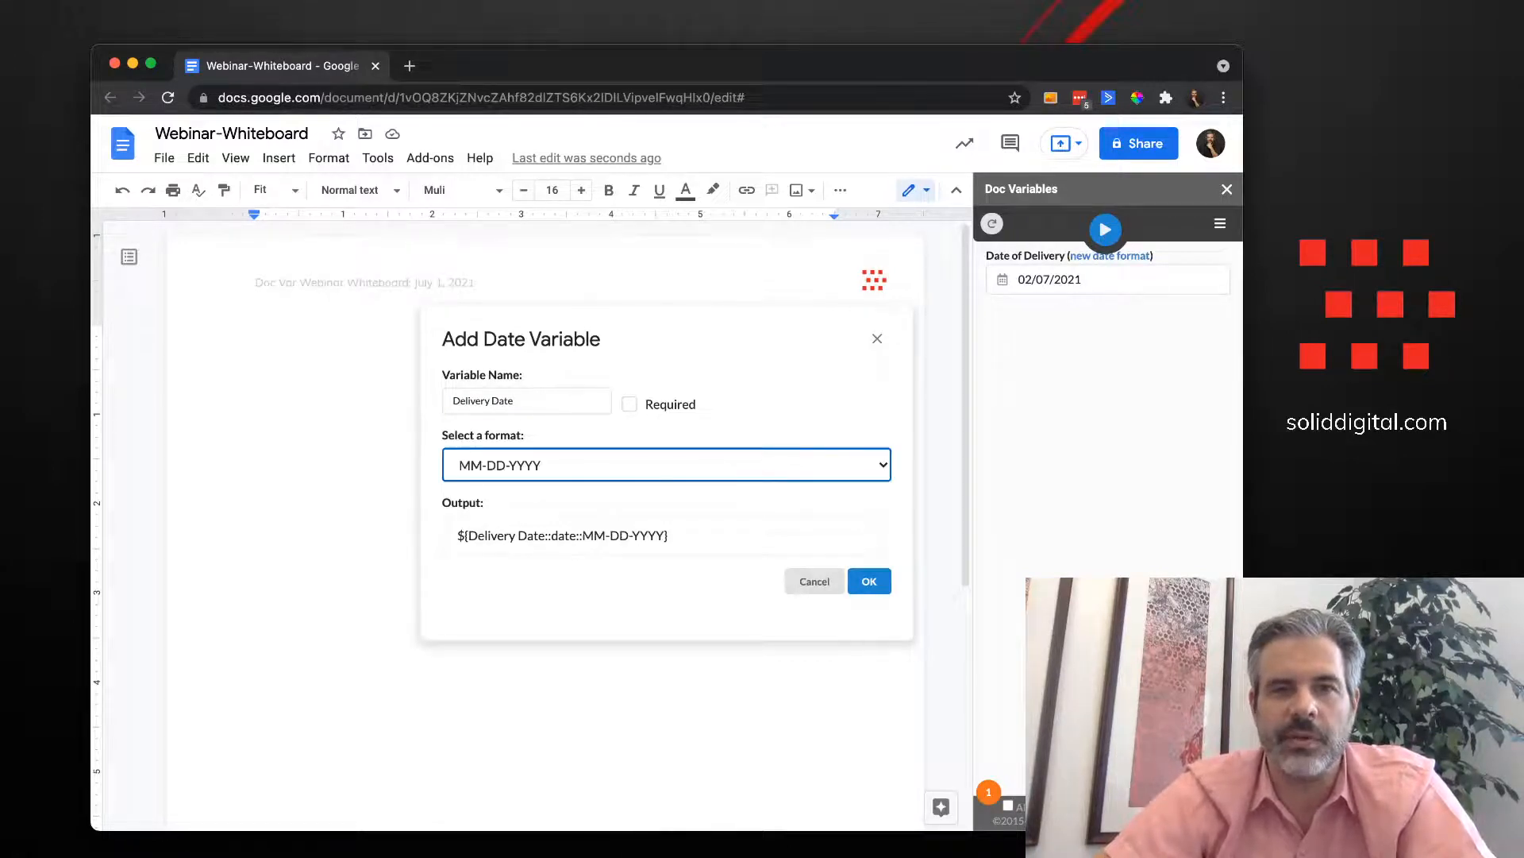
left_click(869, 581)
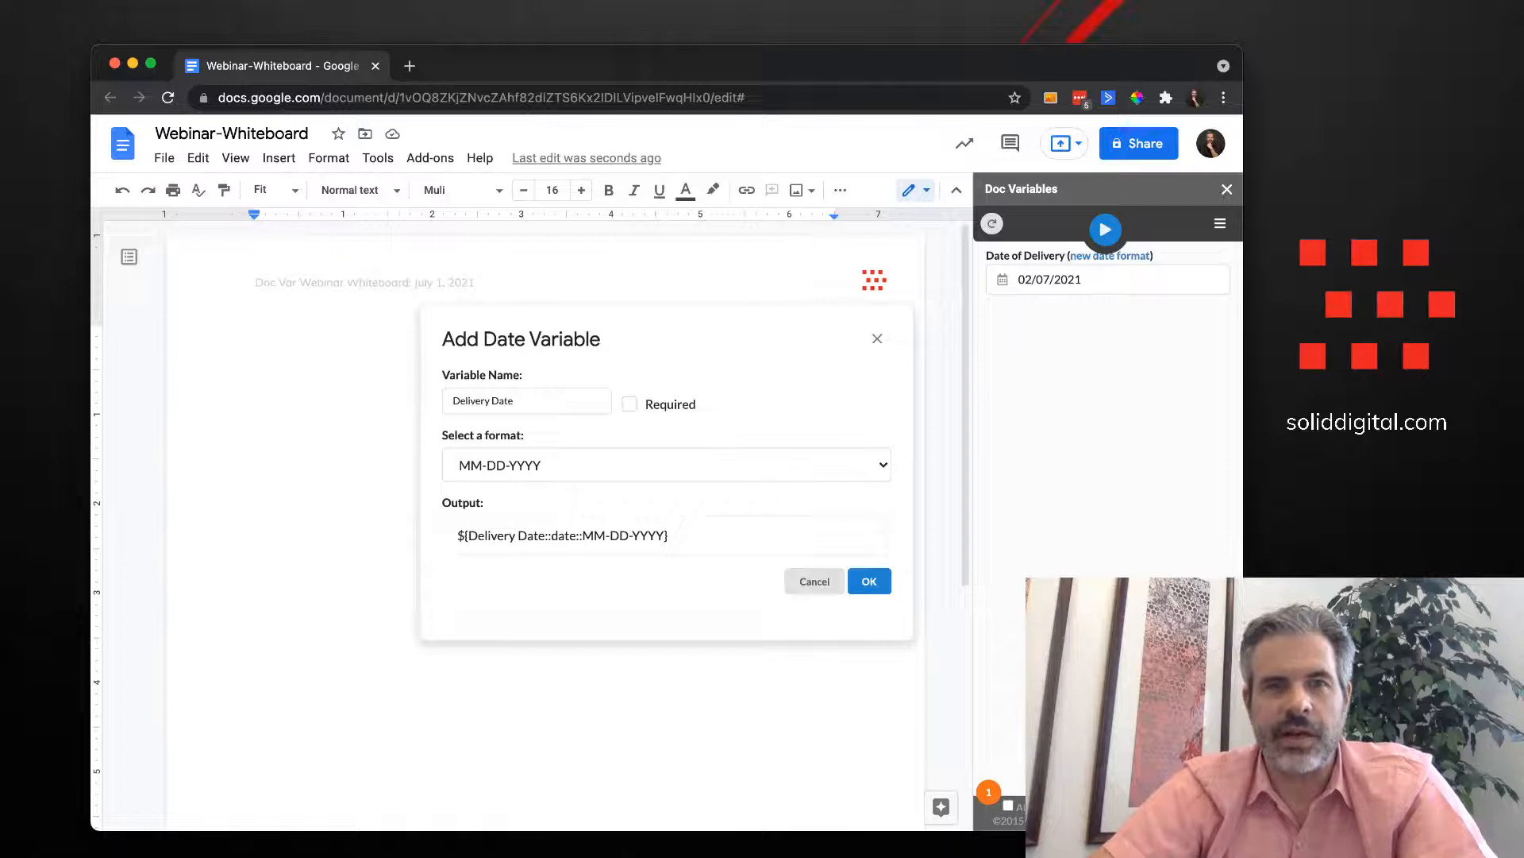
left_click(629, 404)
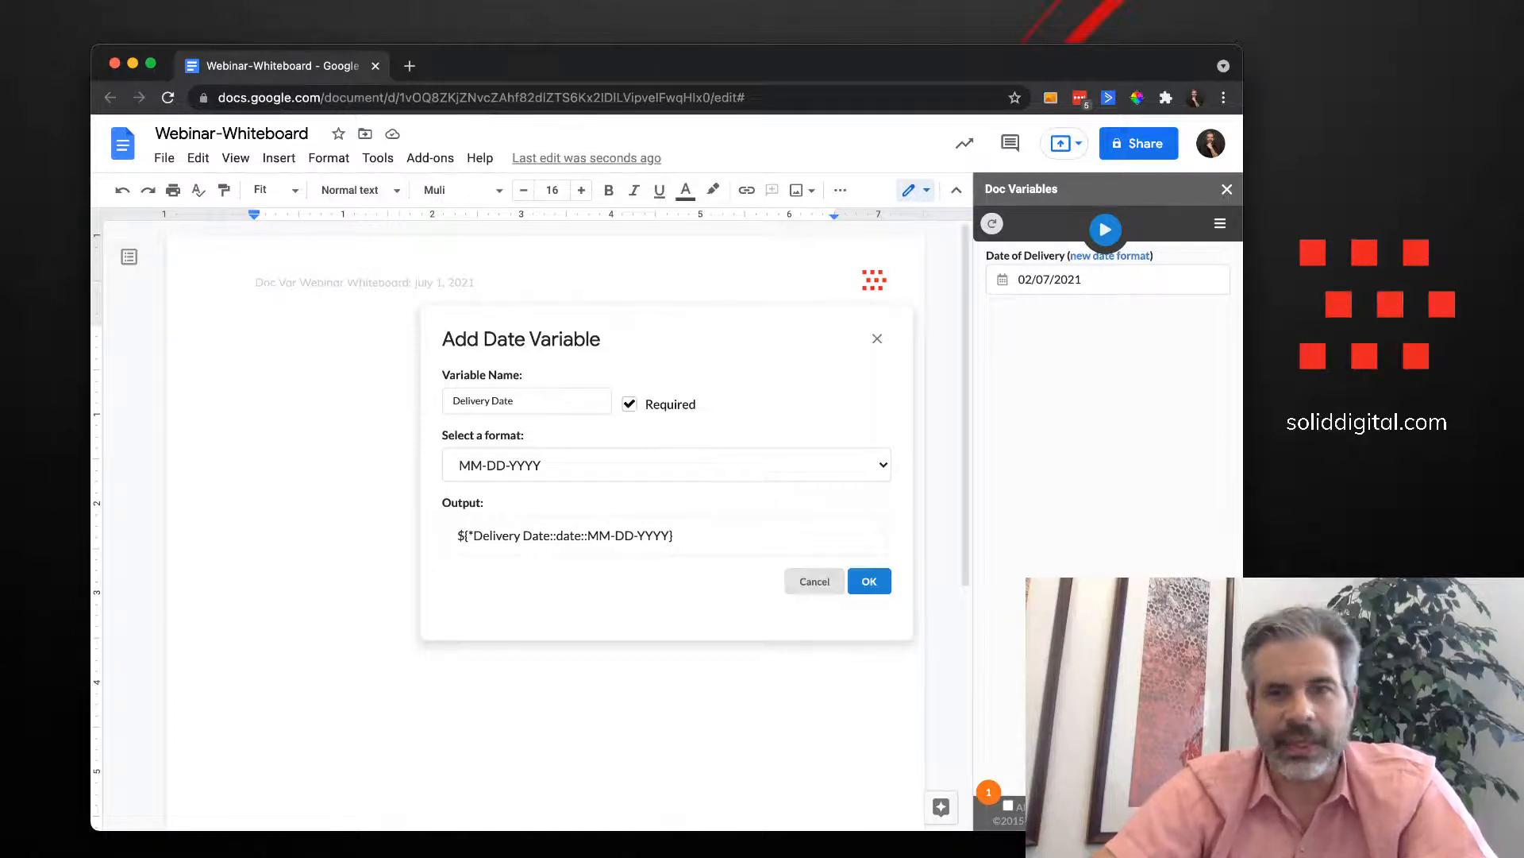
triple_click(587, 536)
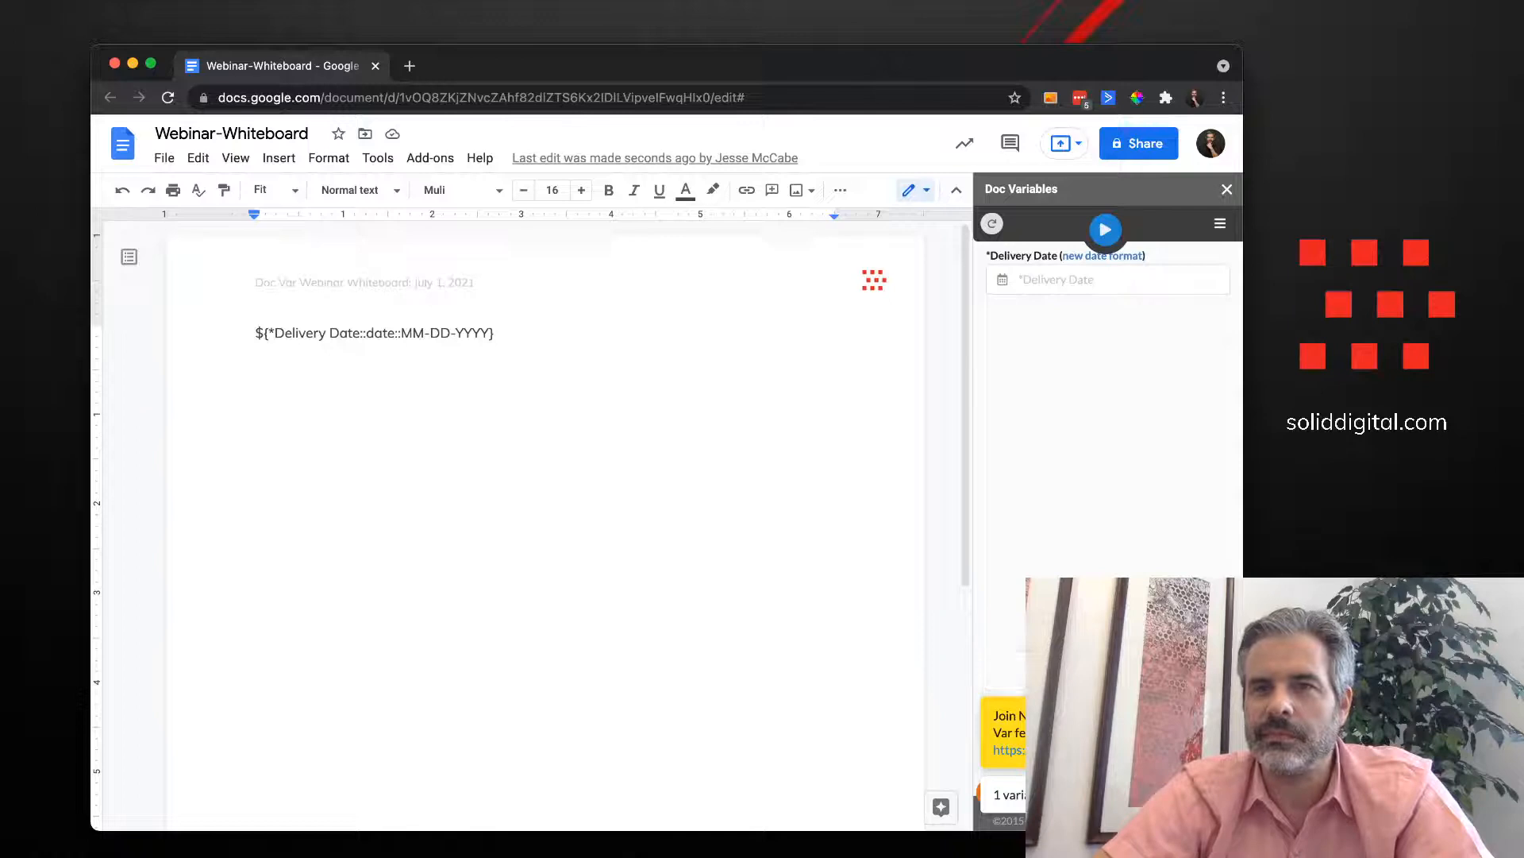
Check how the form handles the required Delivery Date field when it is left empty
left_click(1108, 279)
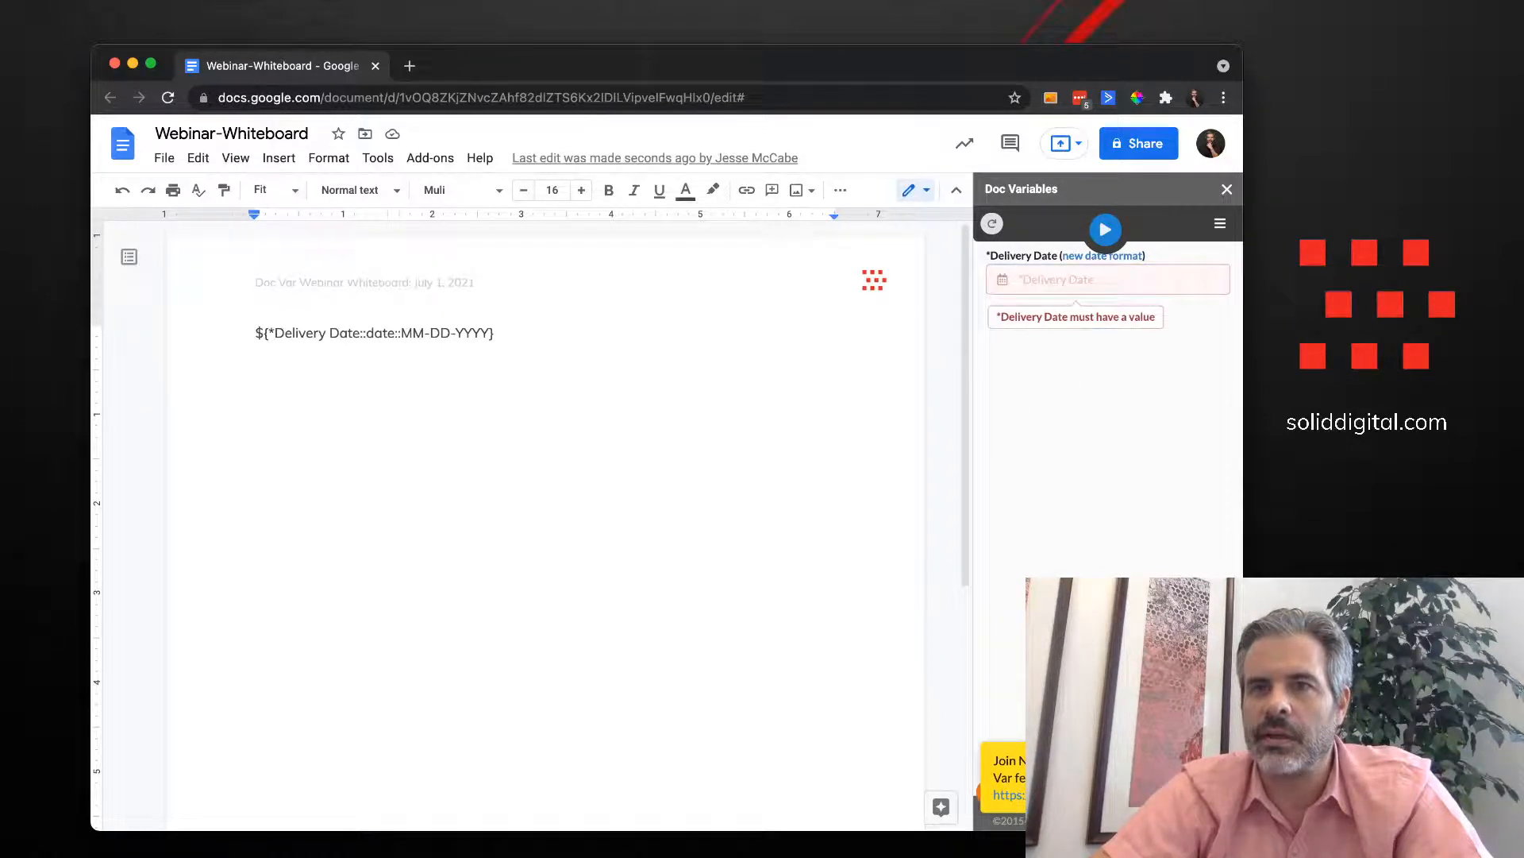
left_click(1221, 223)
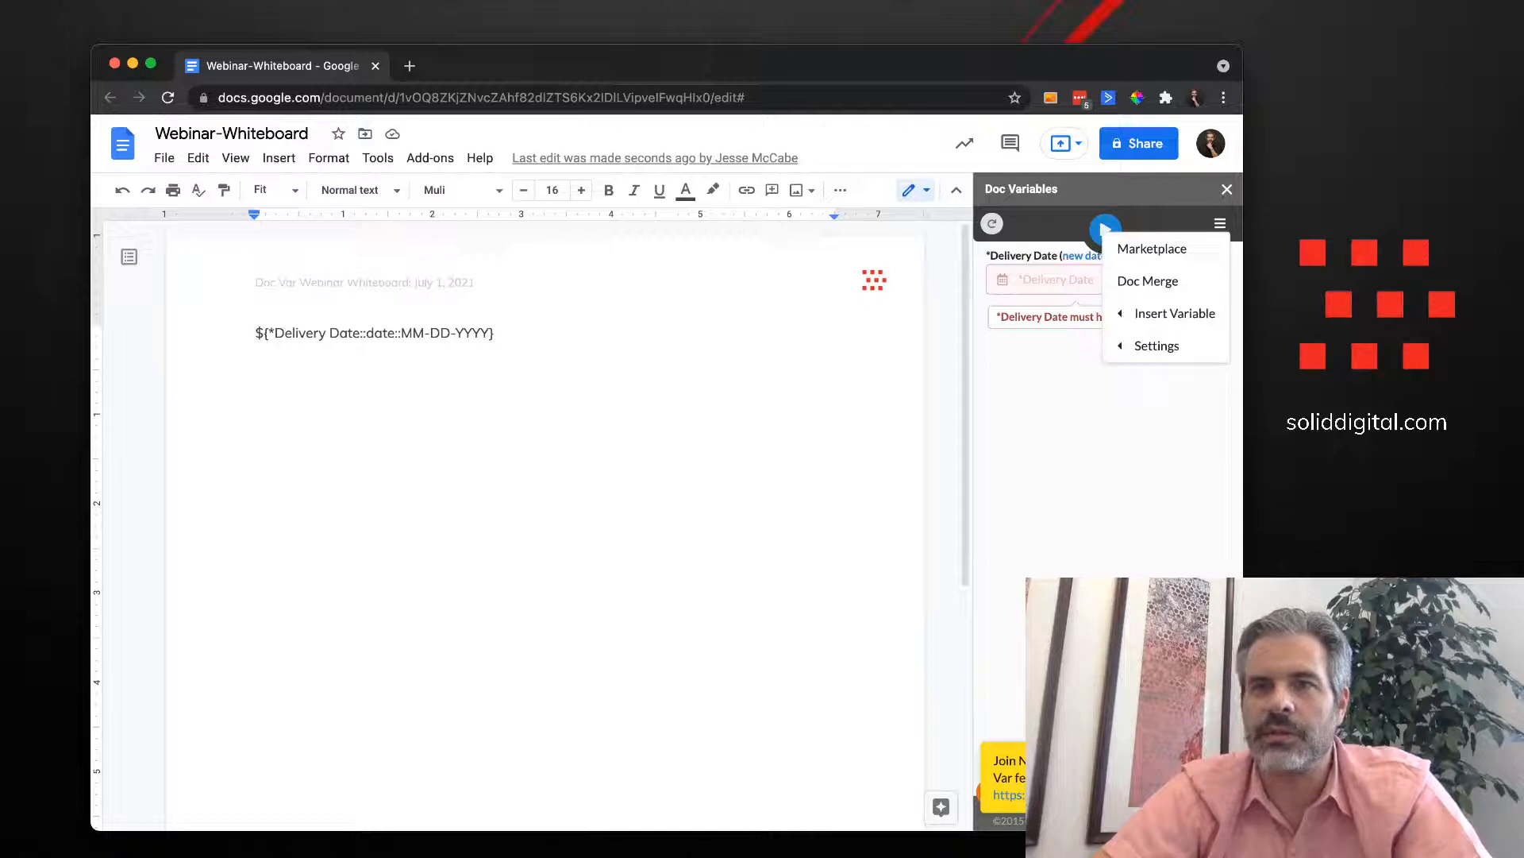
mouse_move(1157, 346)
key("Escape")
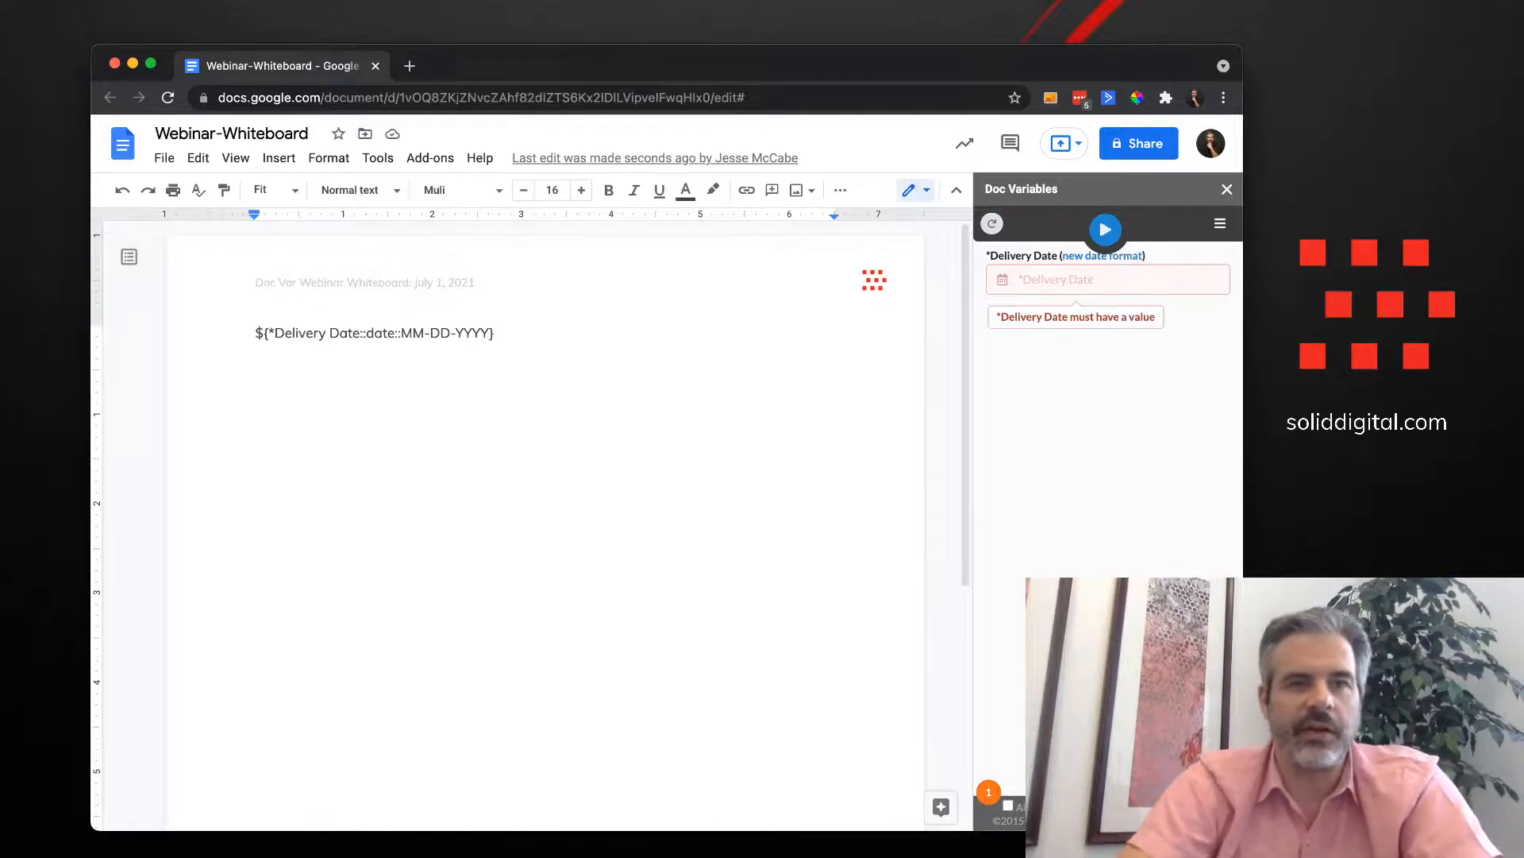
Add the syntax pattern ${<Variable Name>::<Field Type>::<Configuration>} two lines below the Delivery Date variable
key("Return")
key("Return")
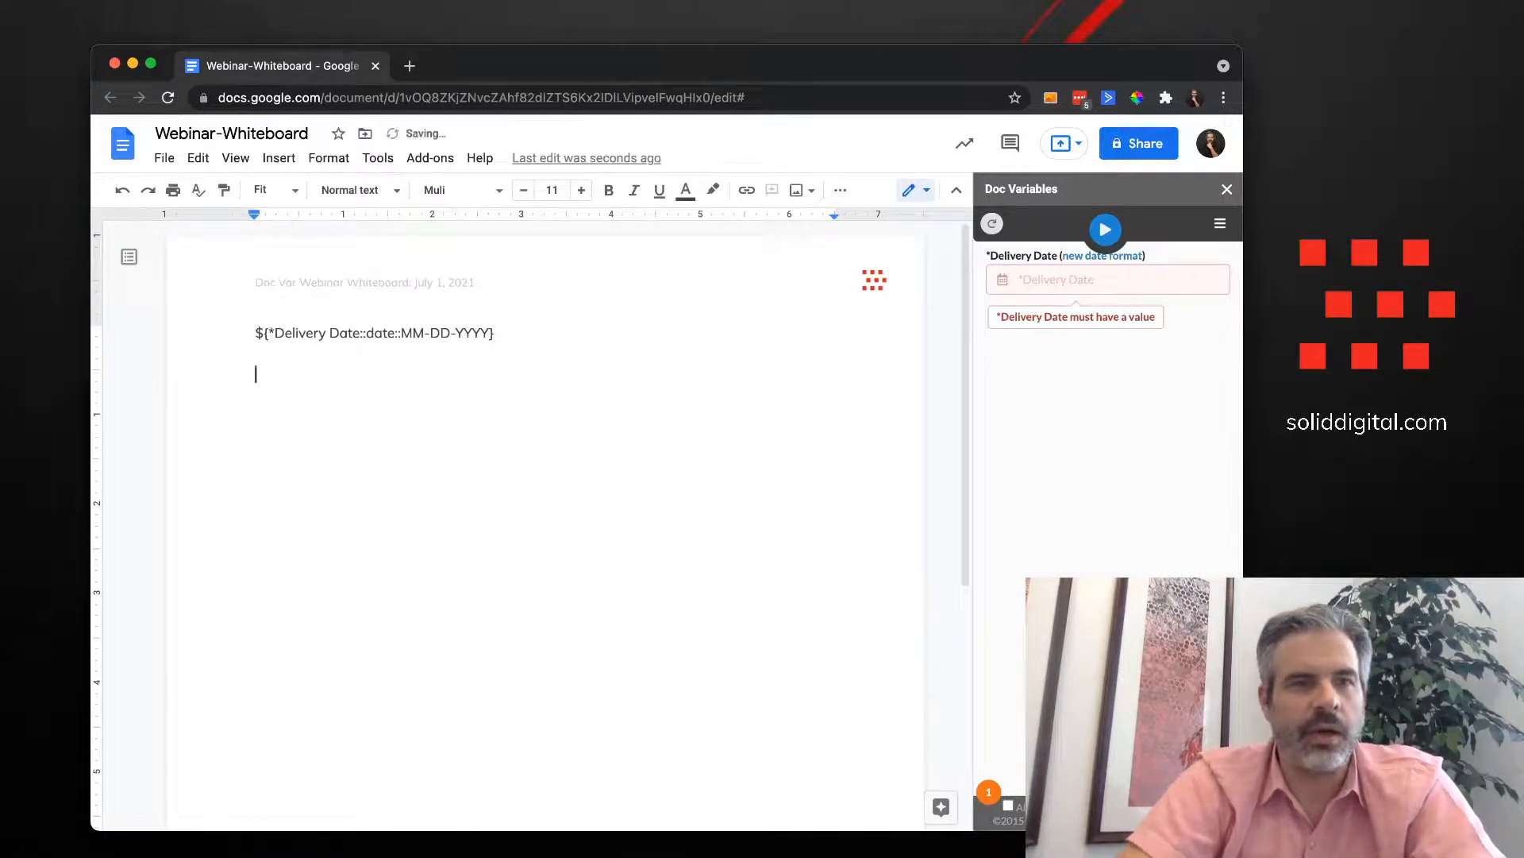
type("${")
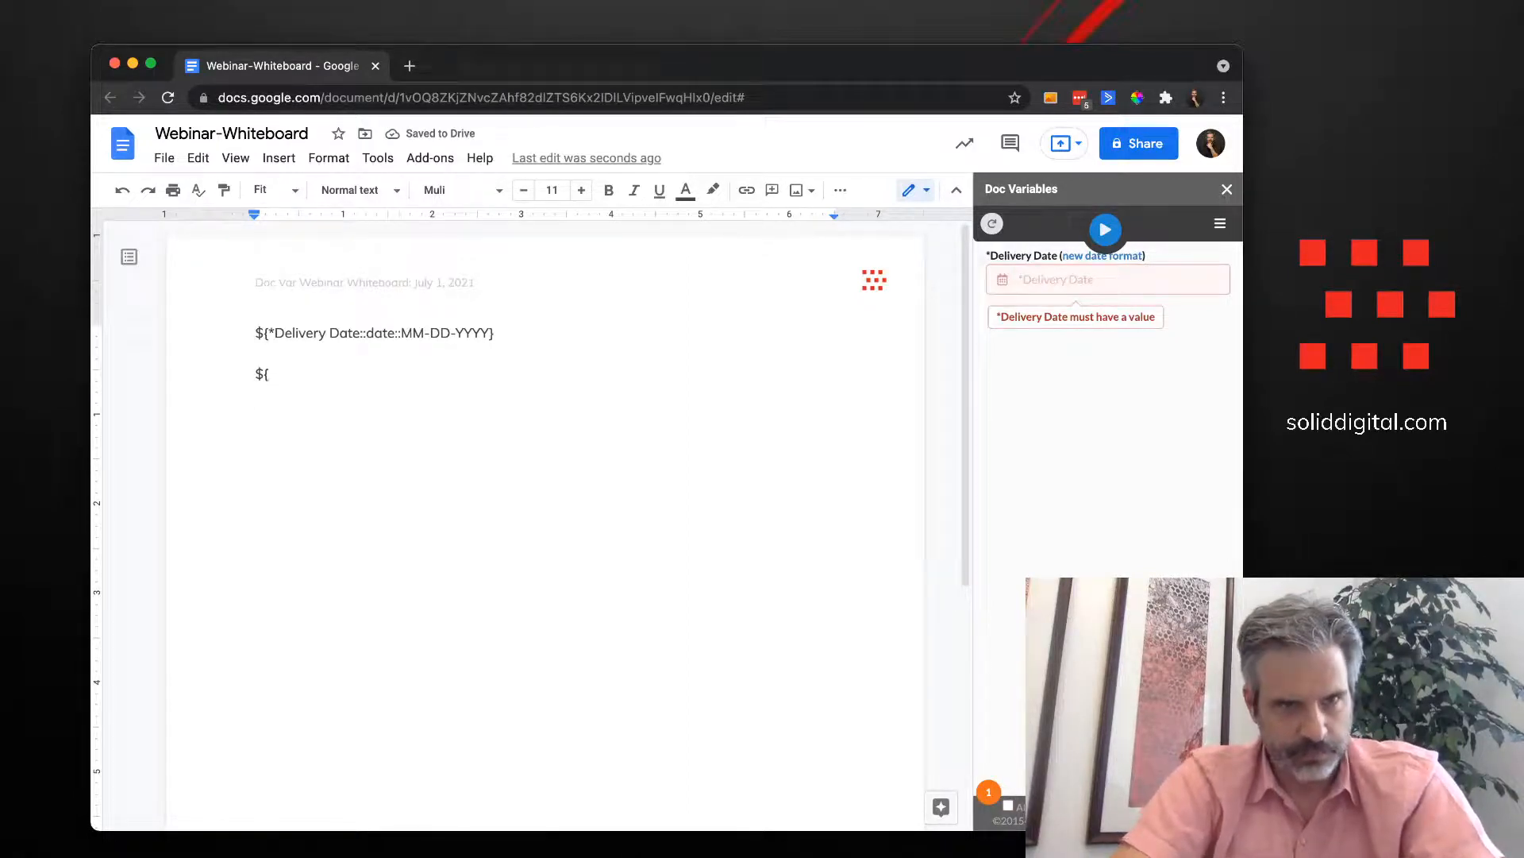
type("<V")
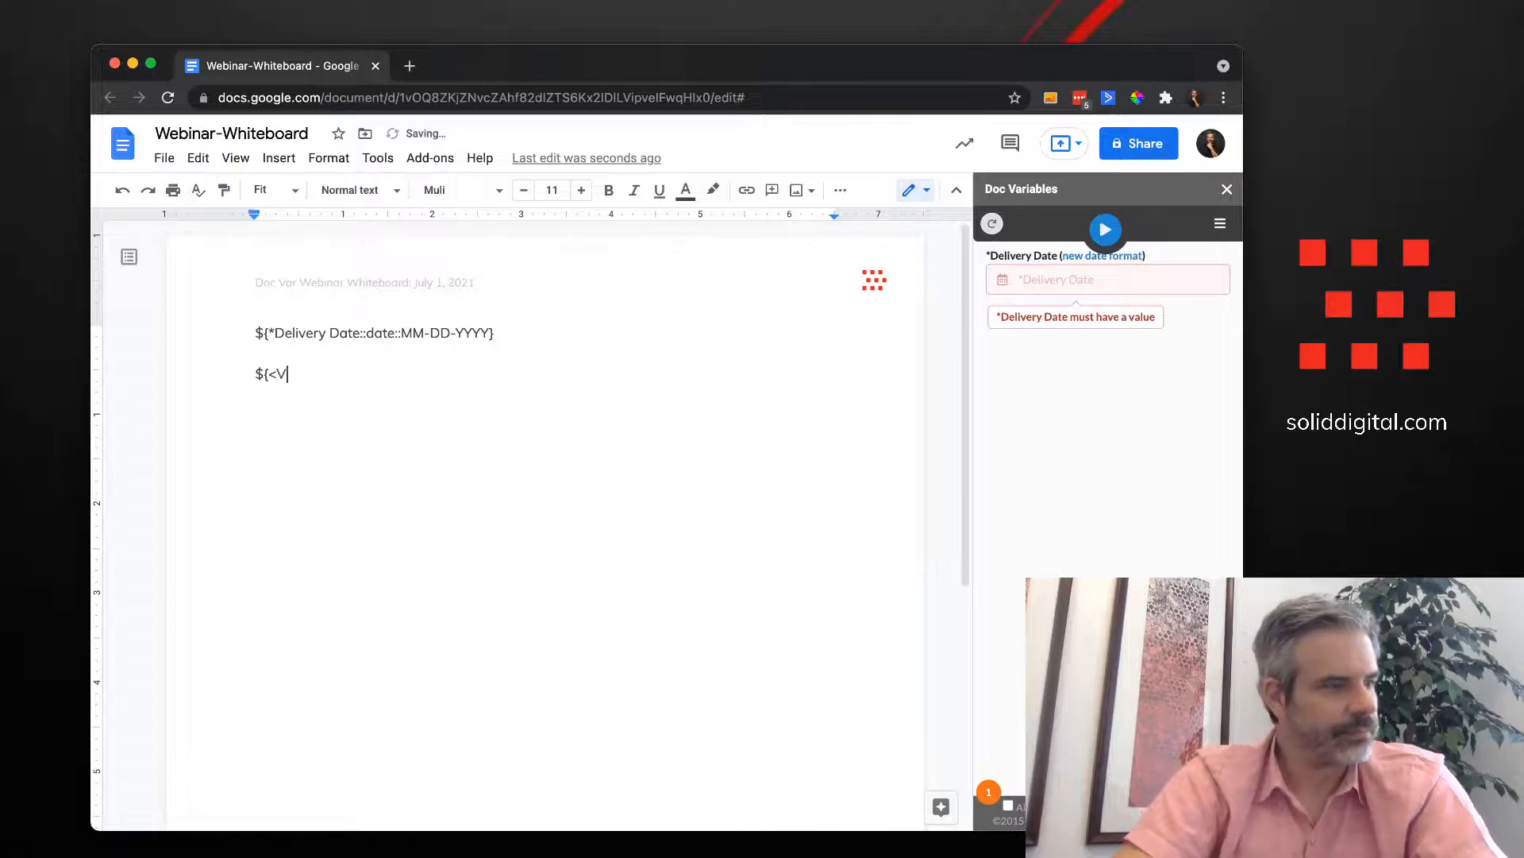
type("ariable Name>")
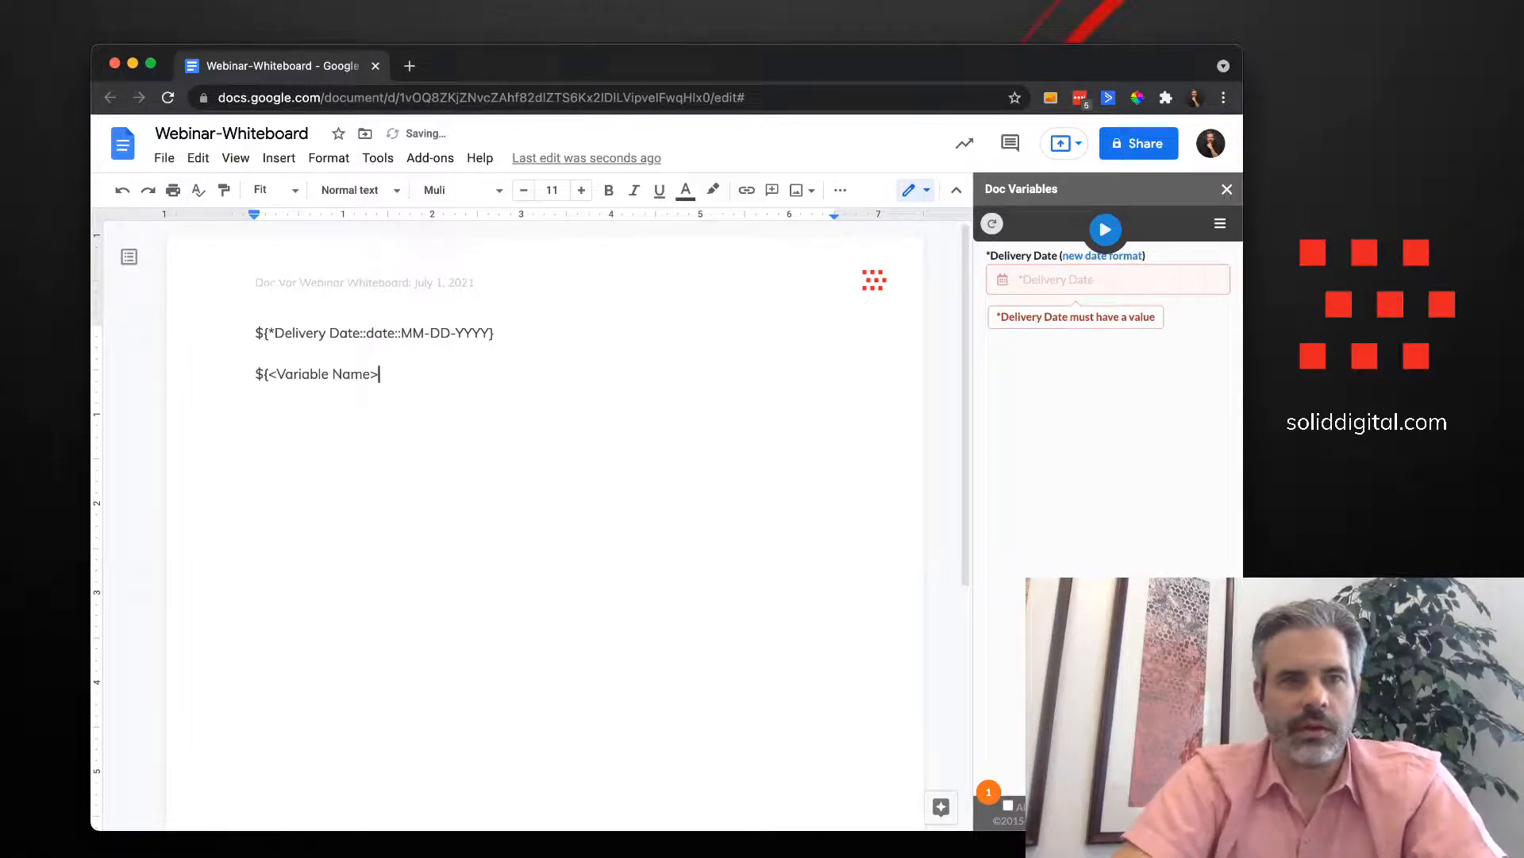
type("::<Field Type>")
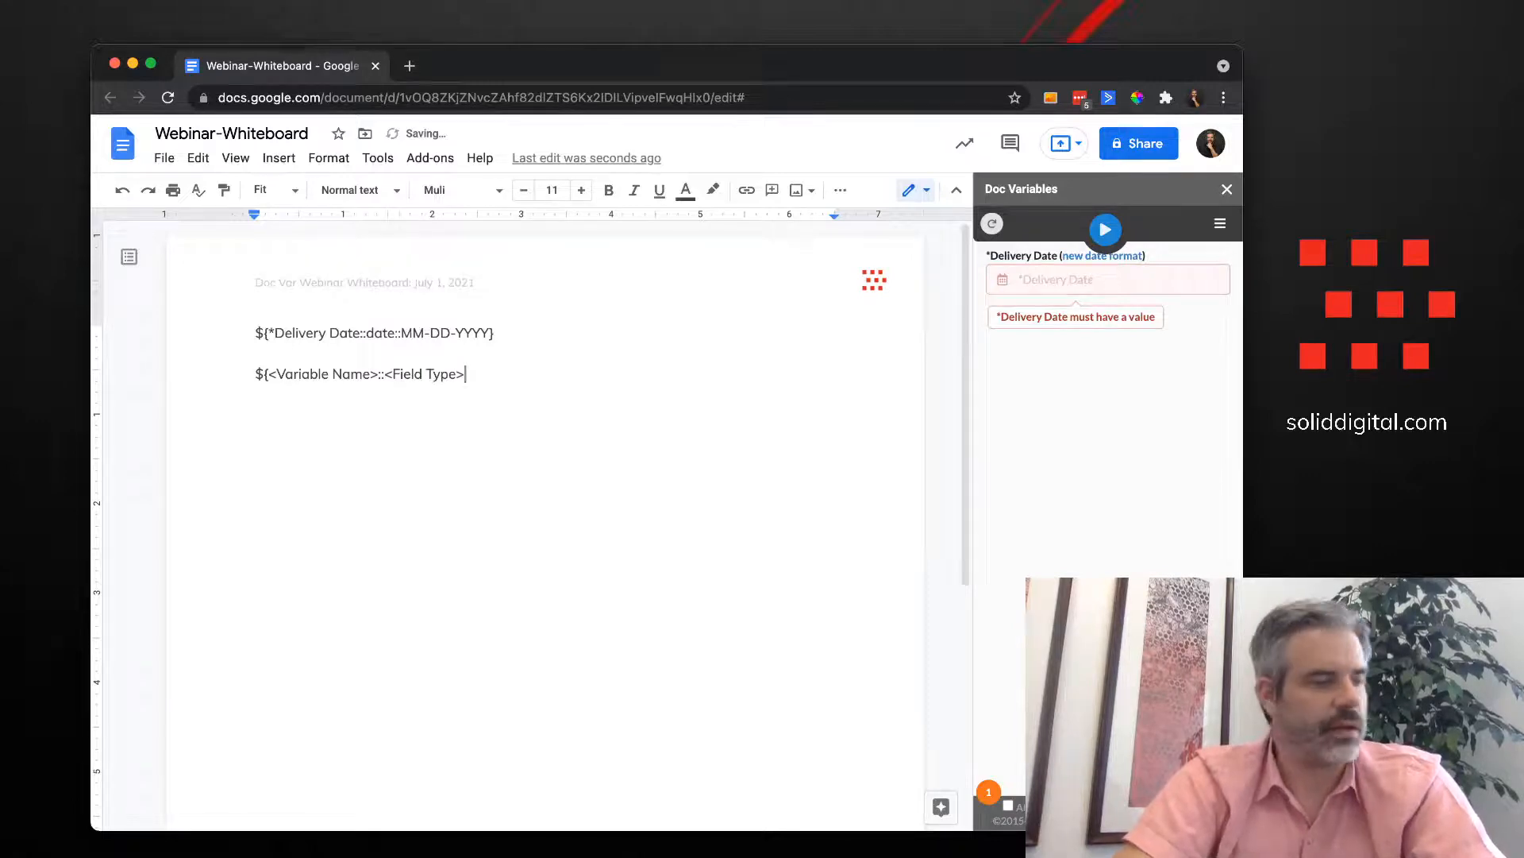
type("::<")
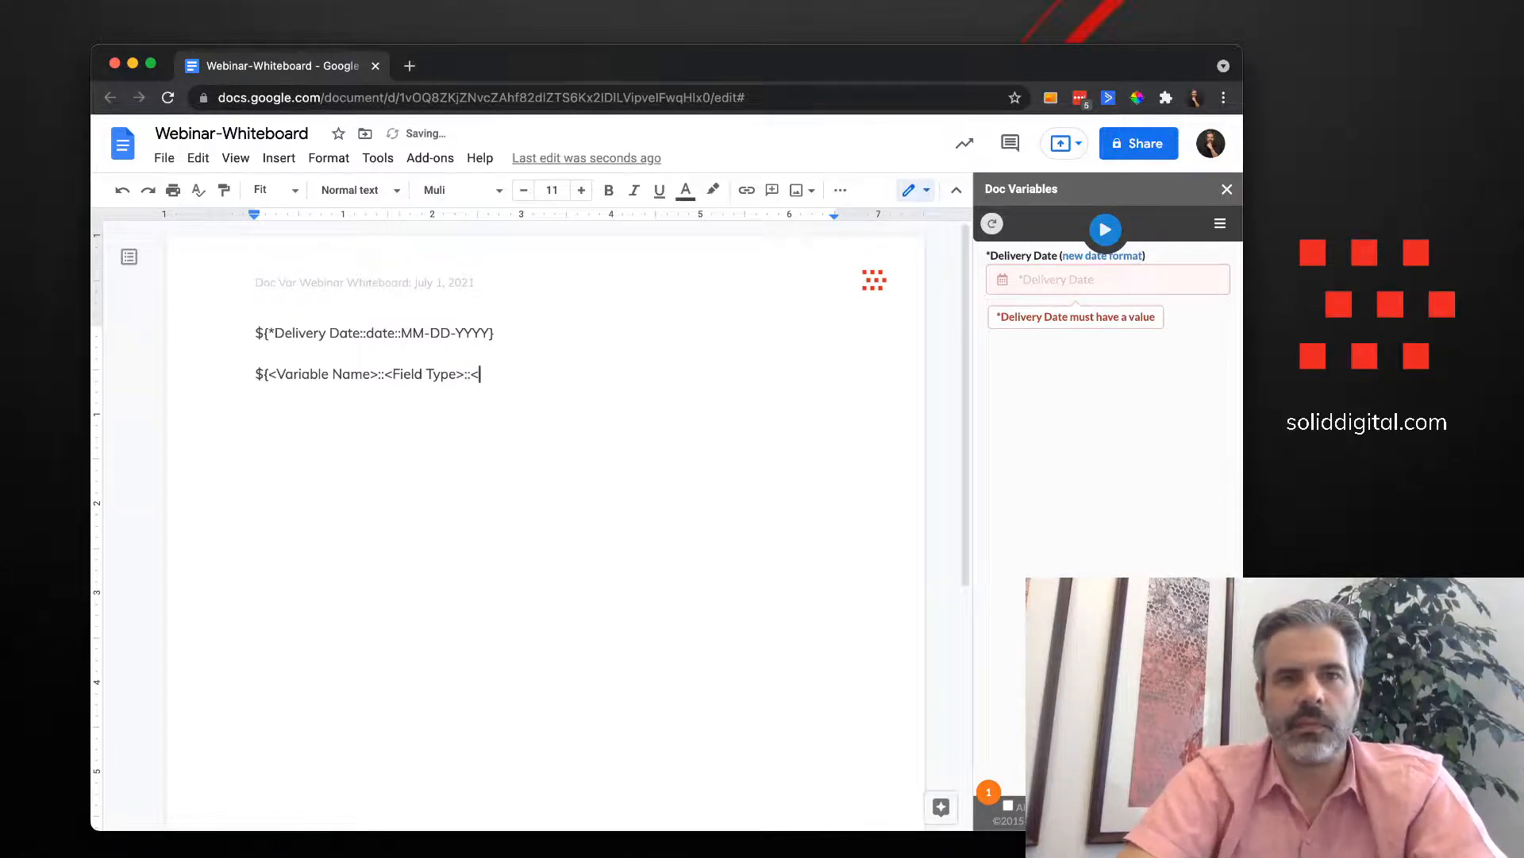
type("Configuration")
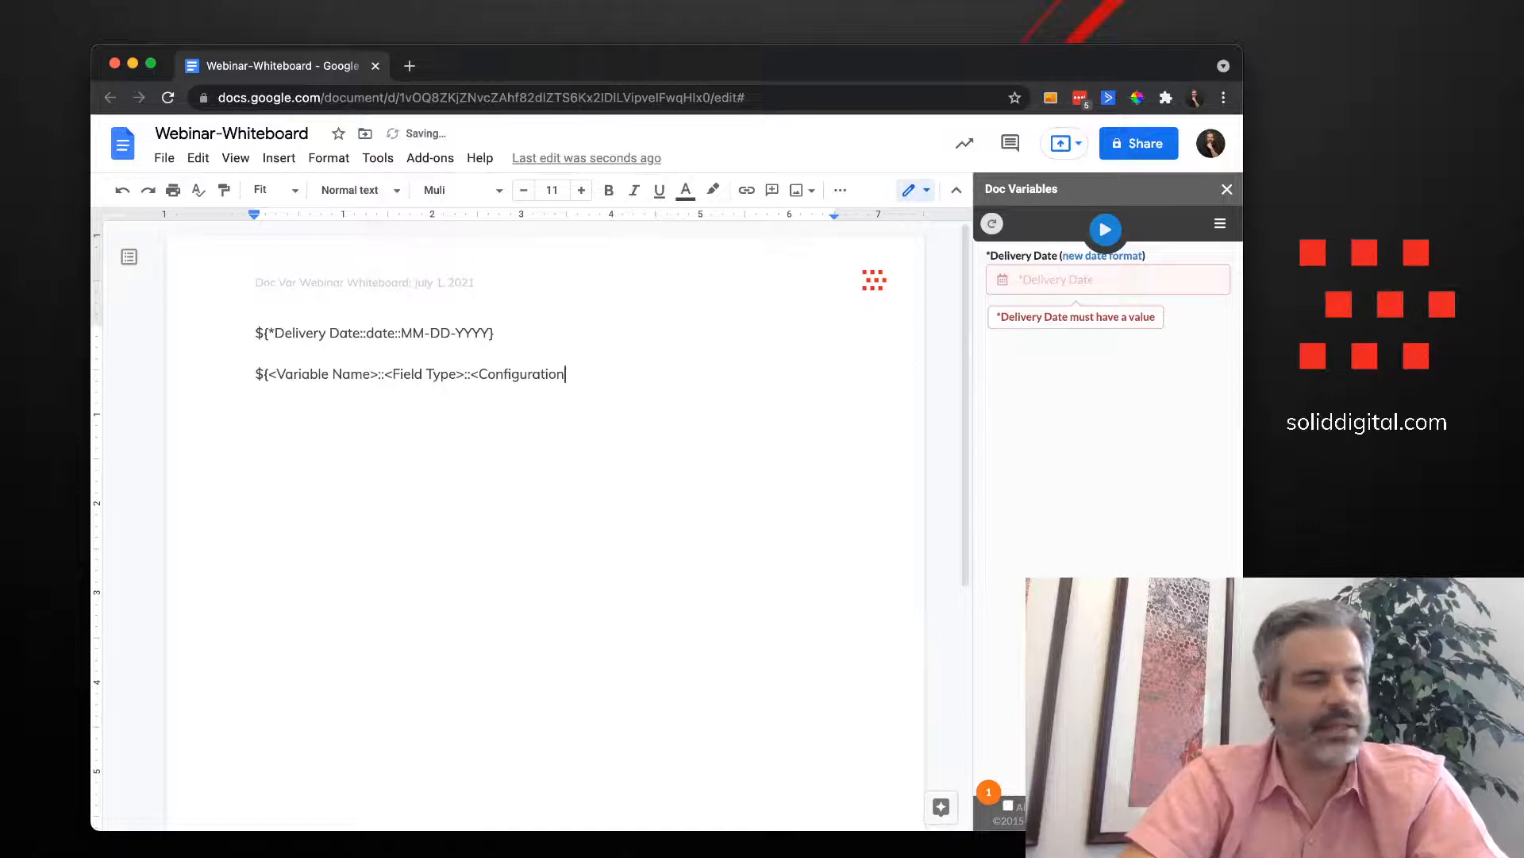
type(">}")
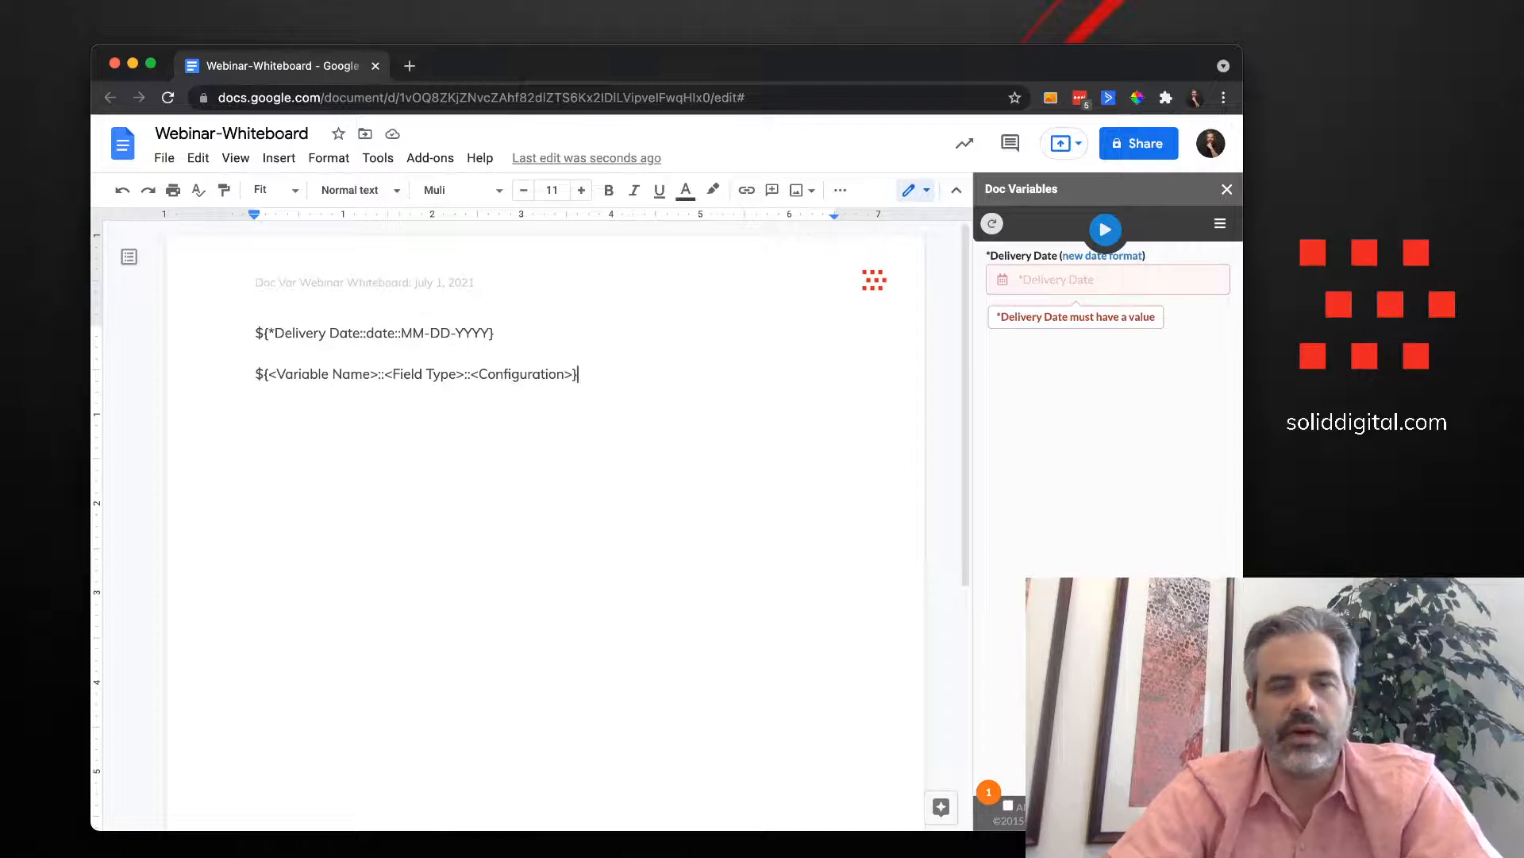
Delete the syntax pattern line and the blank line below the Delivery Date variable
left_click_drag(582, 375, 500, 334)
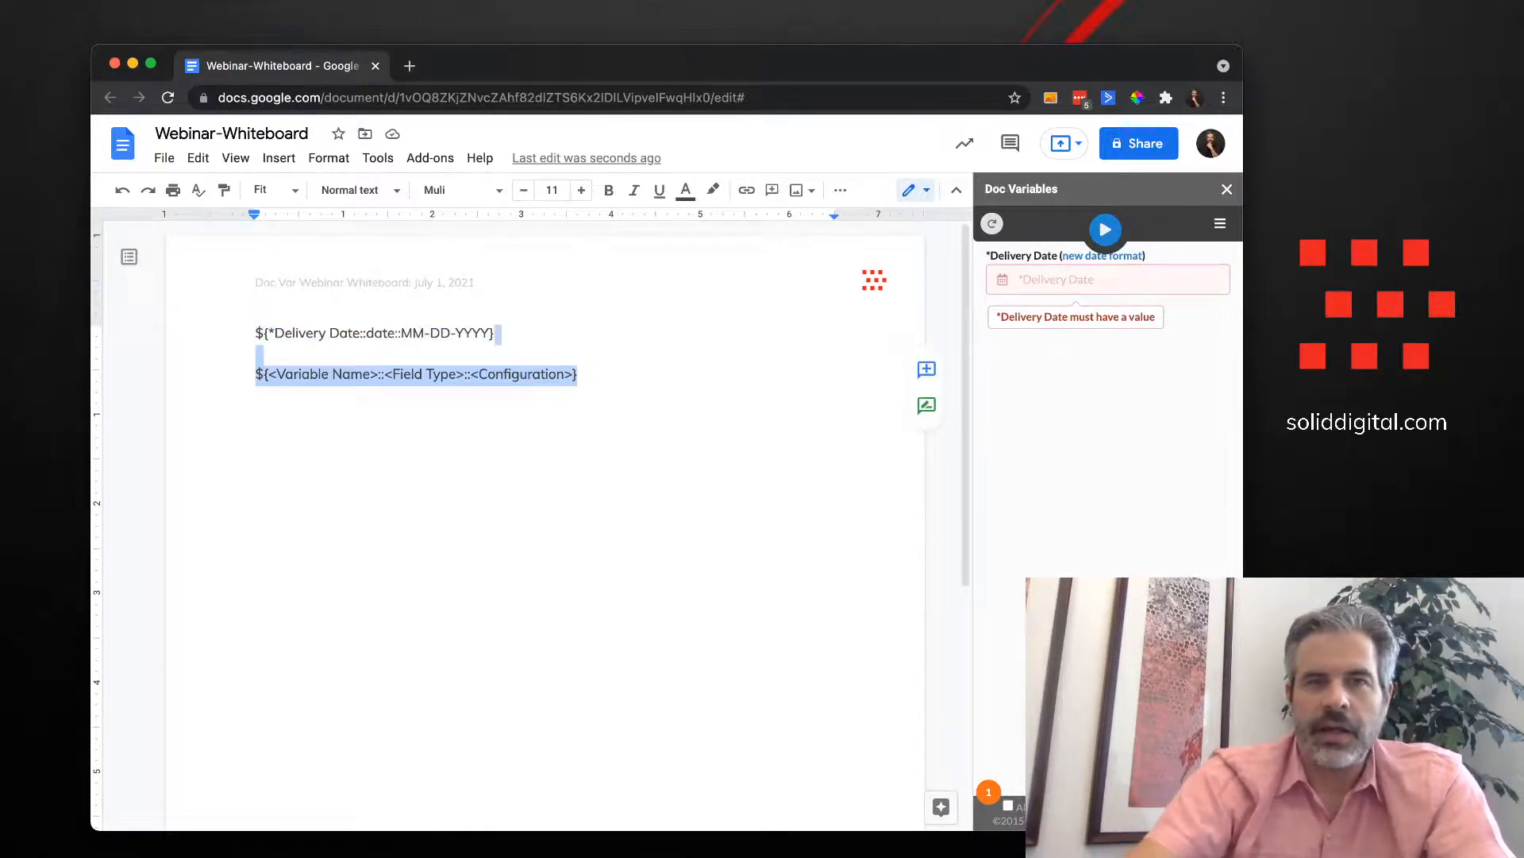
key("BackSpace")
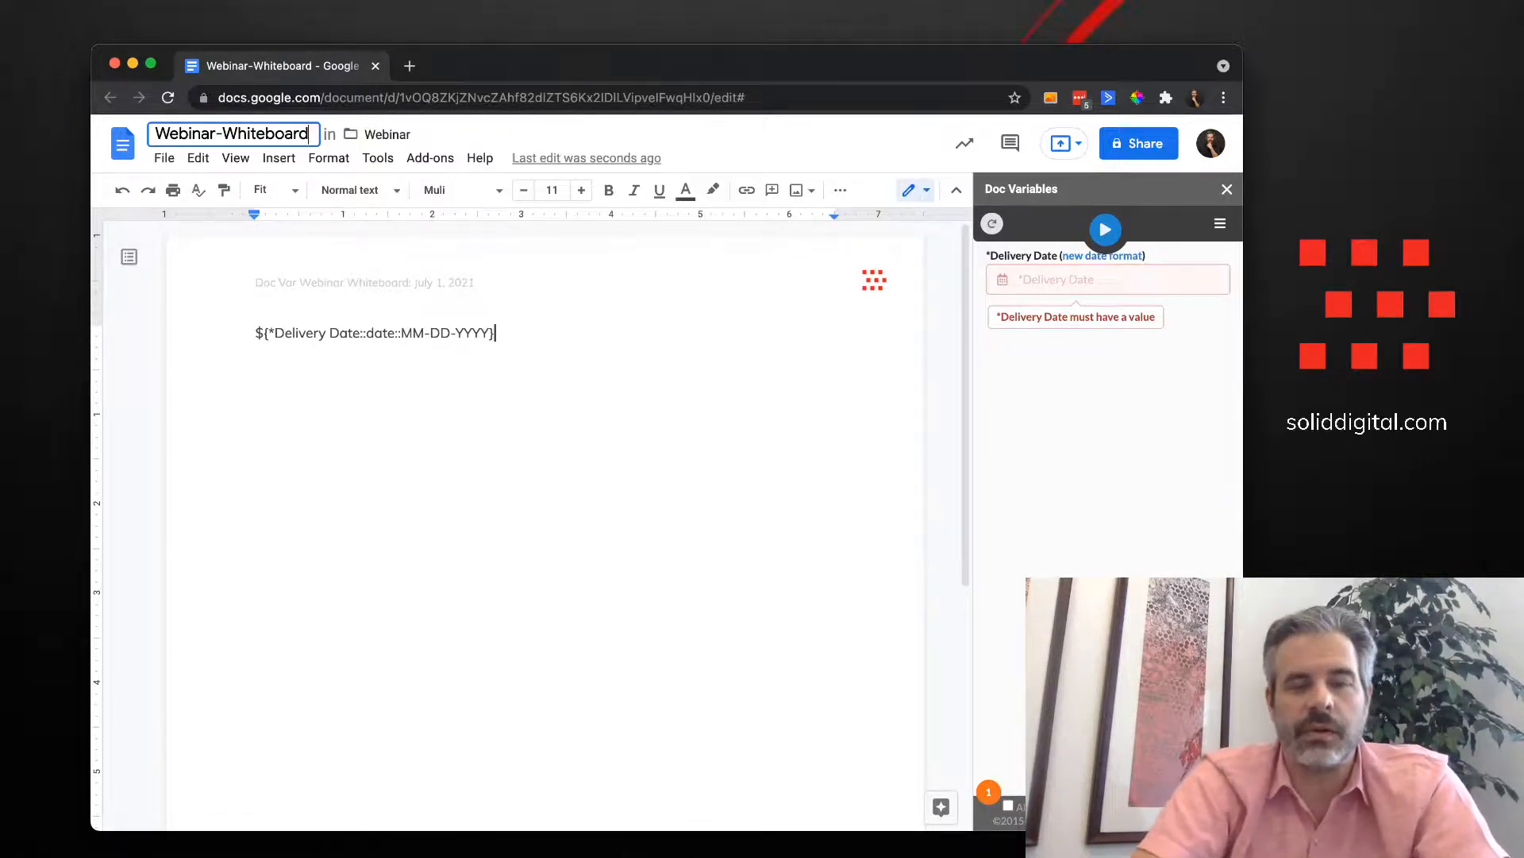
Rename the document to "Webinar-Whiteboard - ${Customer Name}"
type("-")
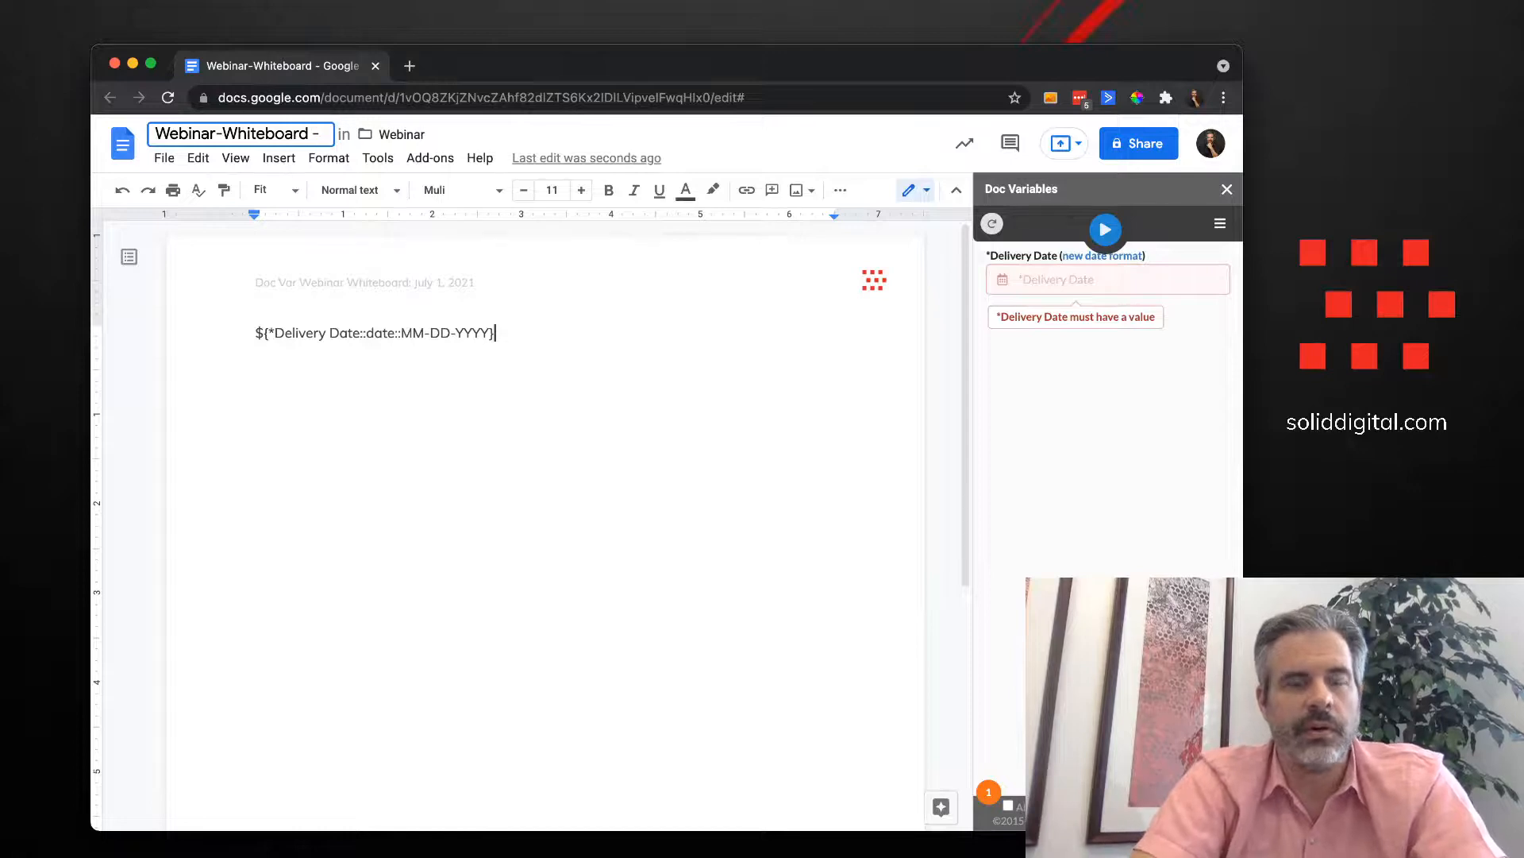
type(" ${custom")
key("BackSpace")
key("BackSpace")
key("BackSpace")
key("BackSpace")
key("BackSpace")
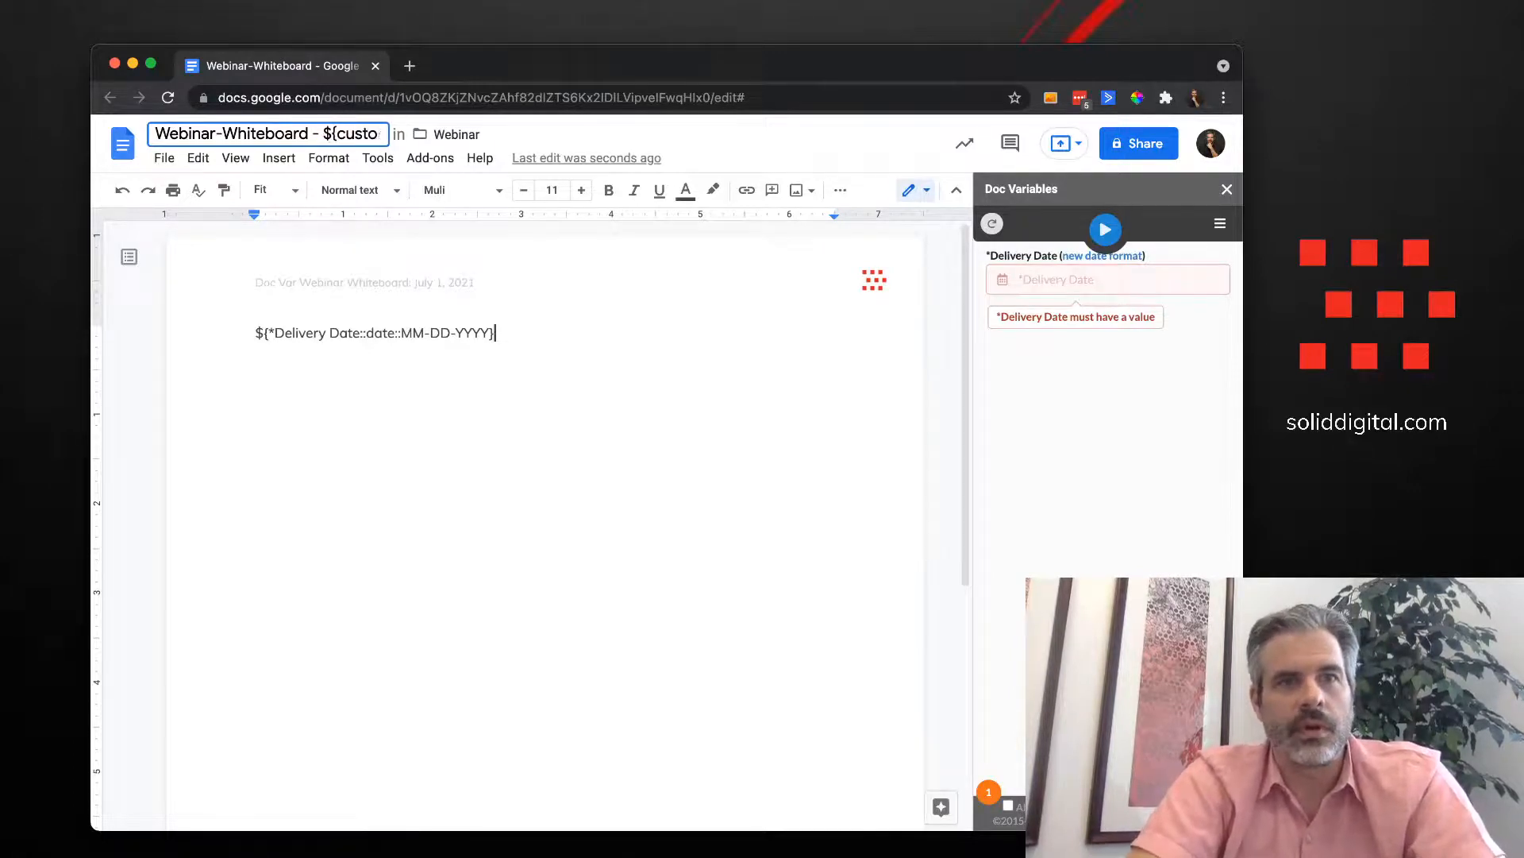
key("BackSpace")
type("Customer ")
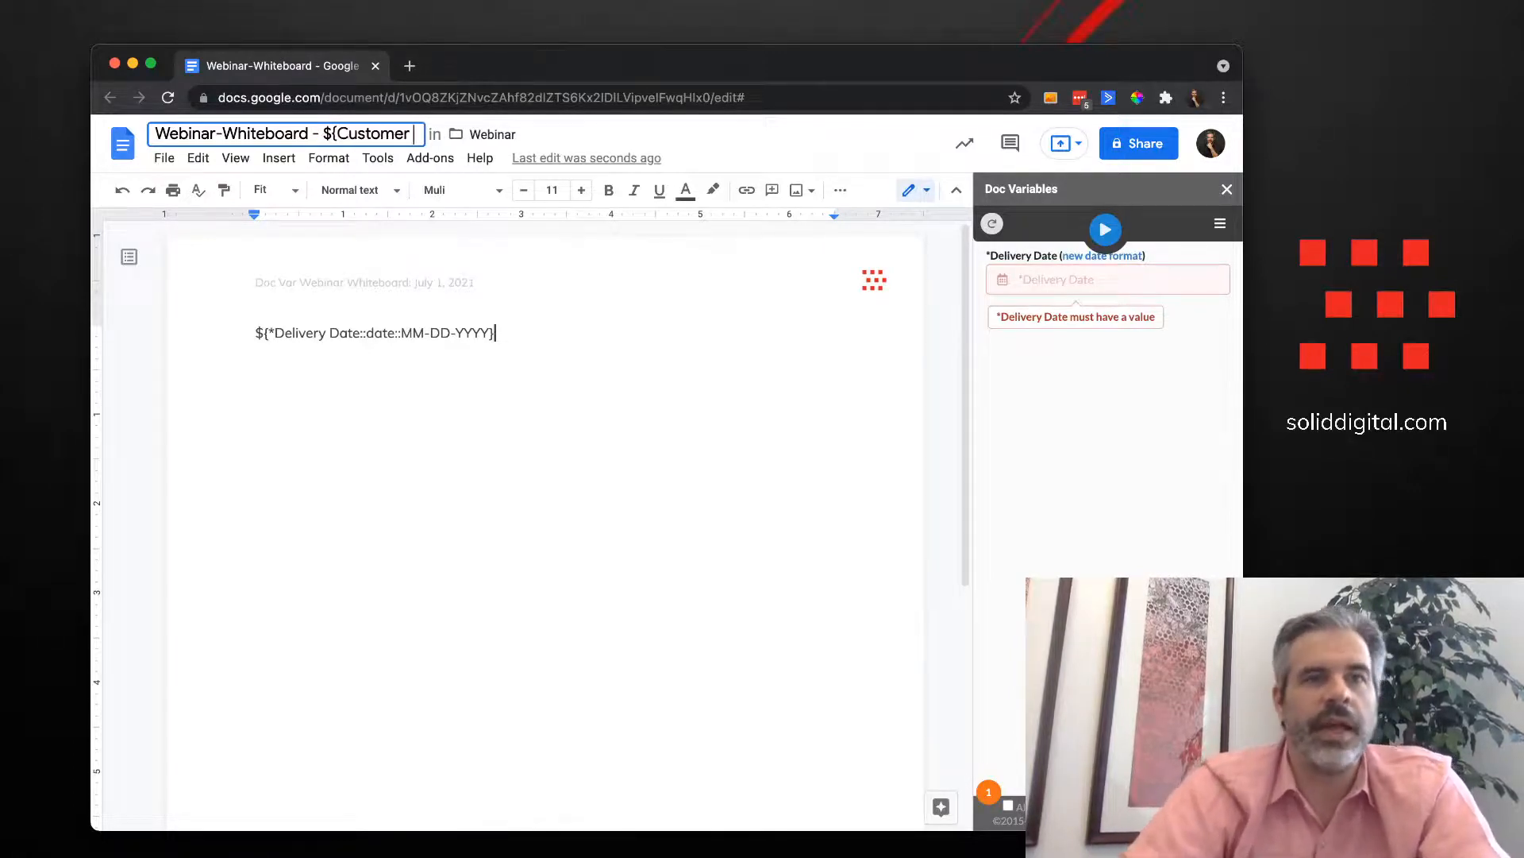
type("Name}")
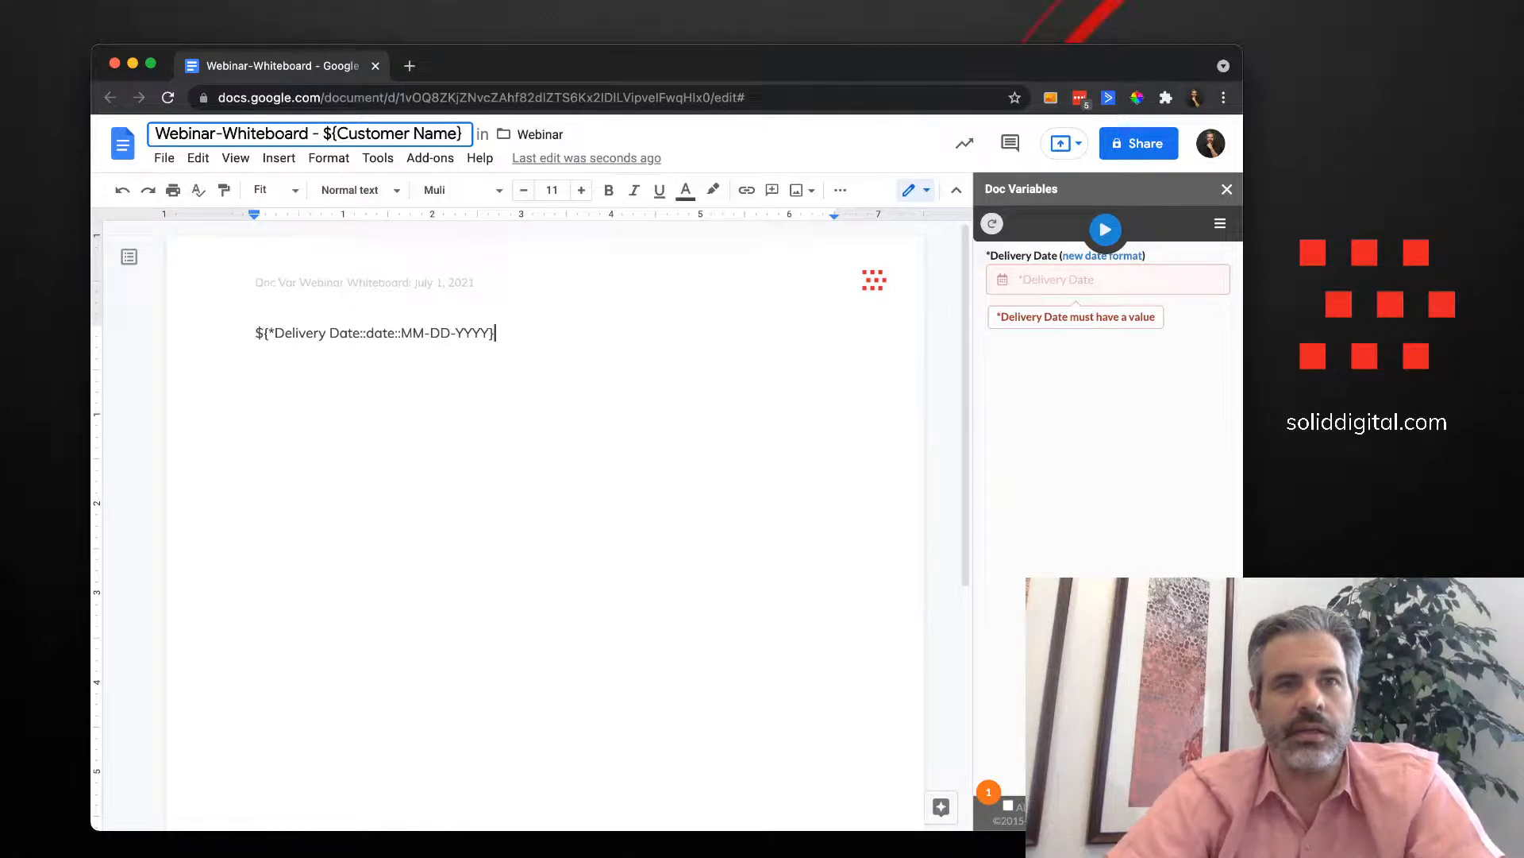
key("Return")
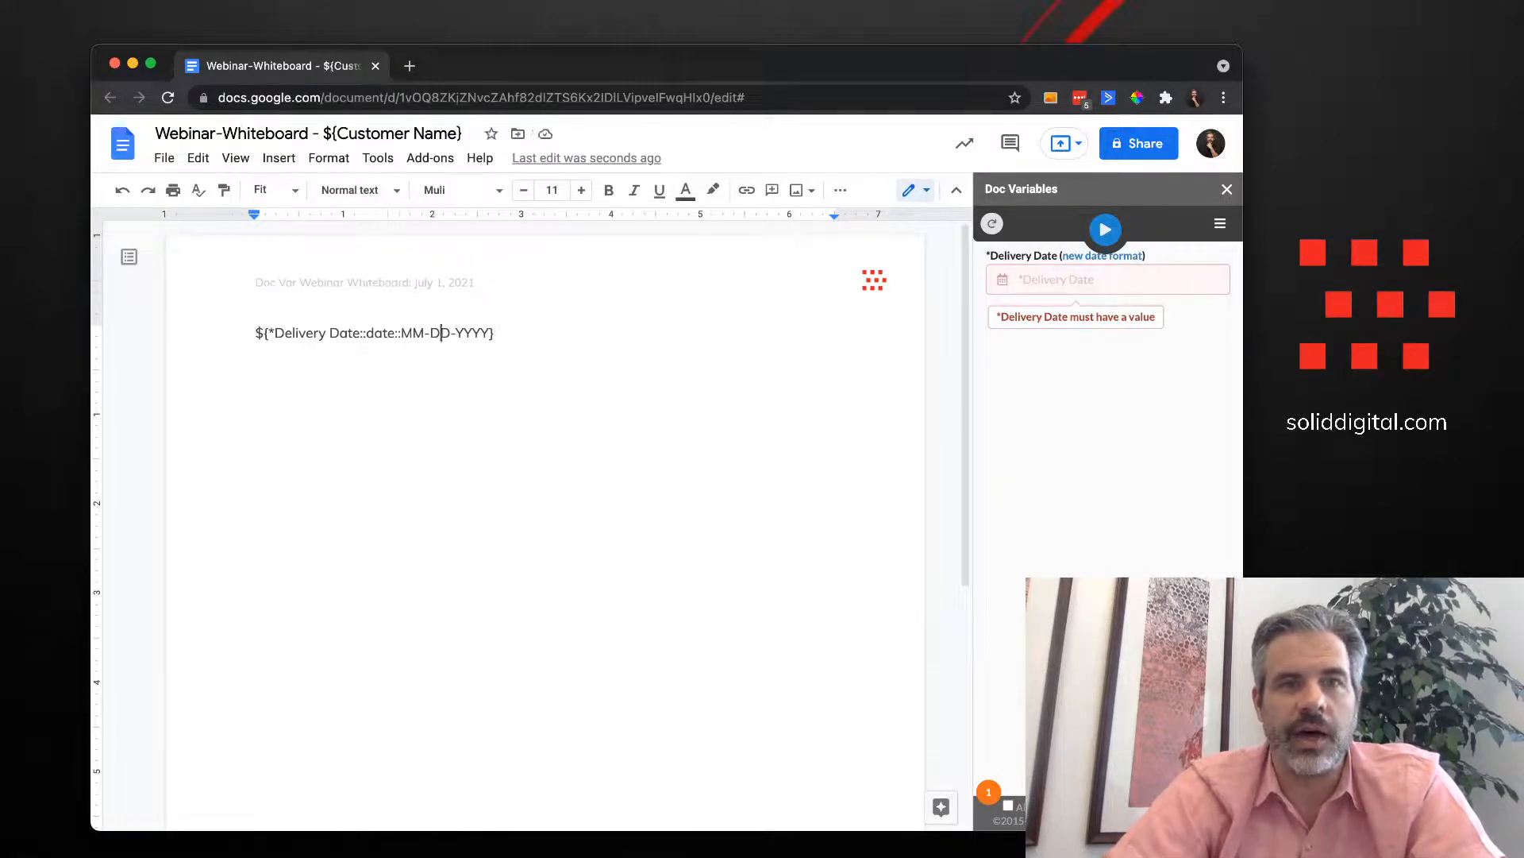
Append "For ${Customer Name}" after the date in the page header and return to the document body
left_click(493, 334)
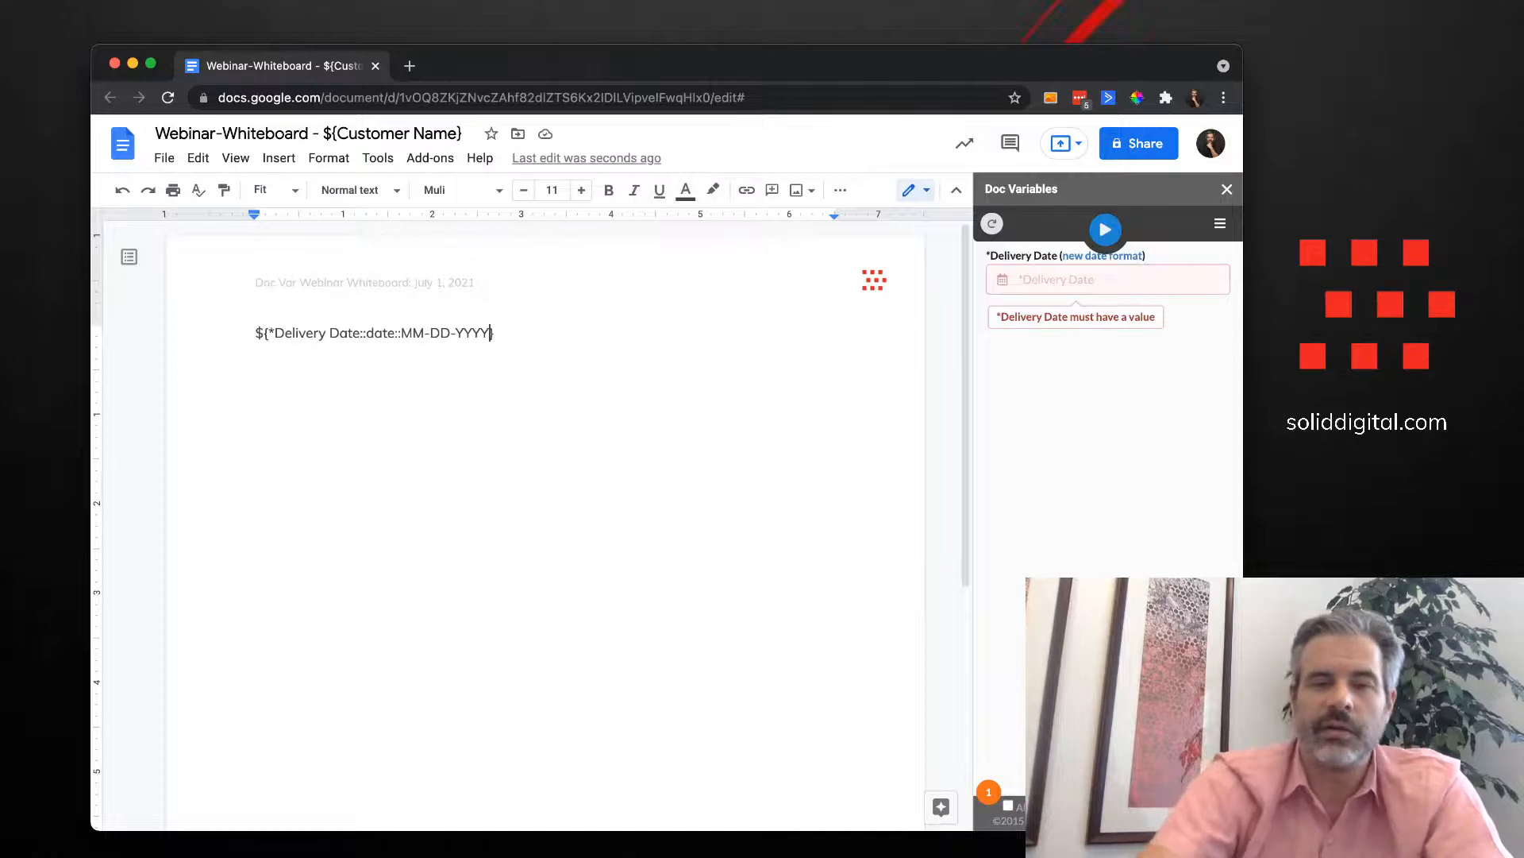
double_click(477, 282)
type("For")
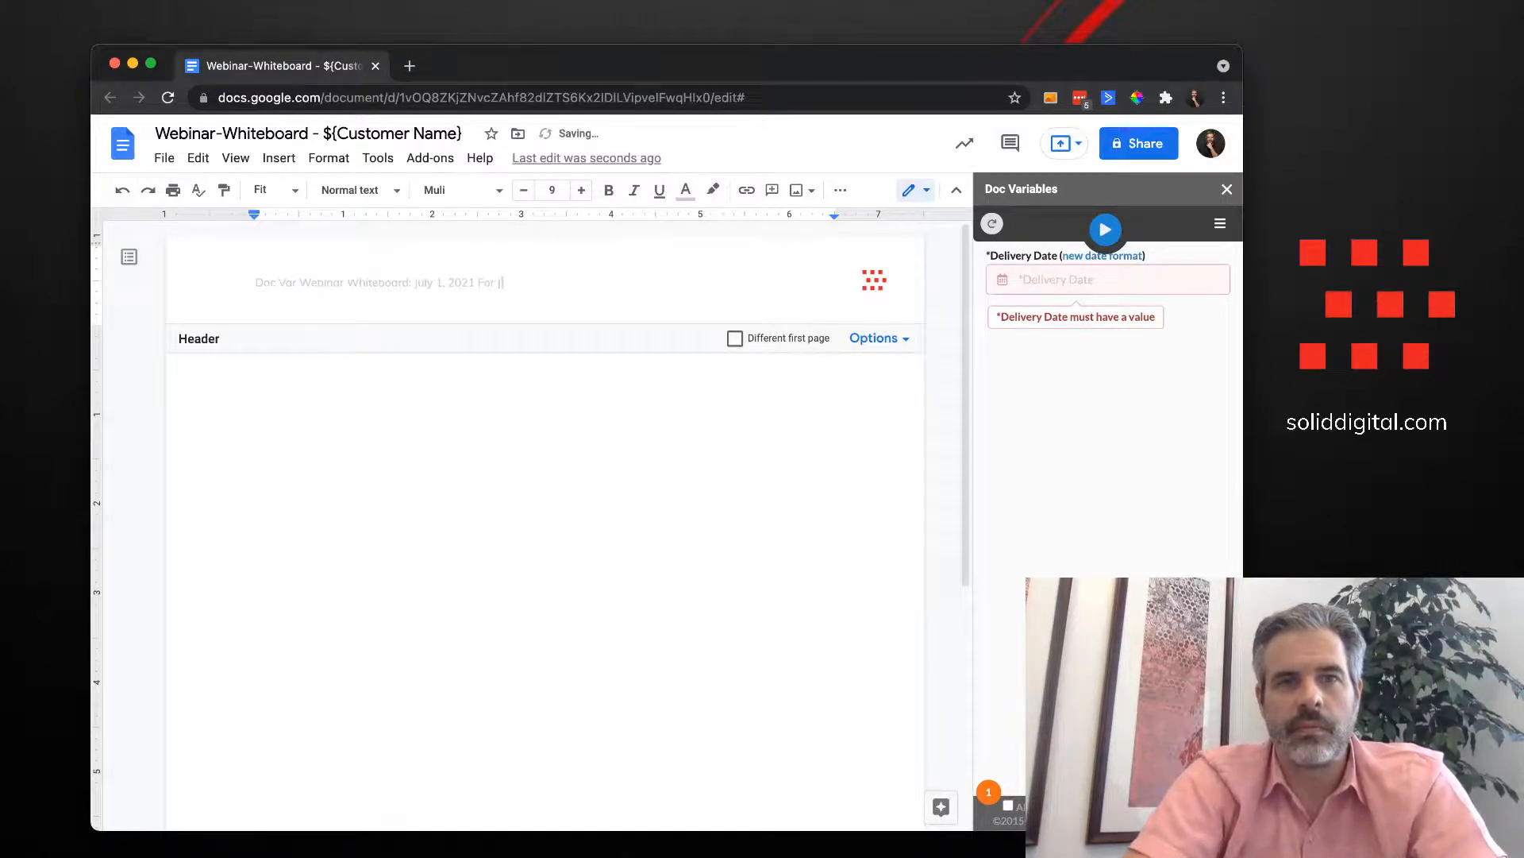
type(" ${Customer Name}")
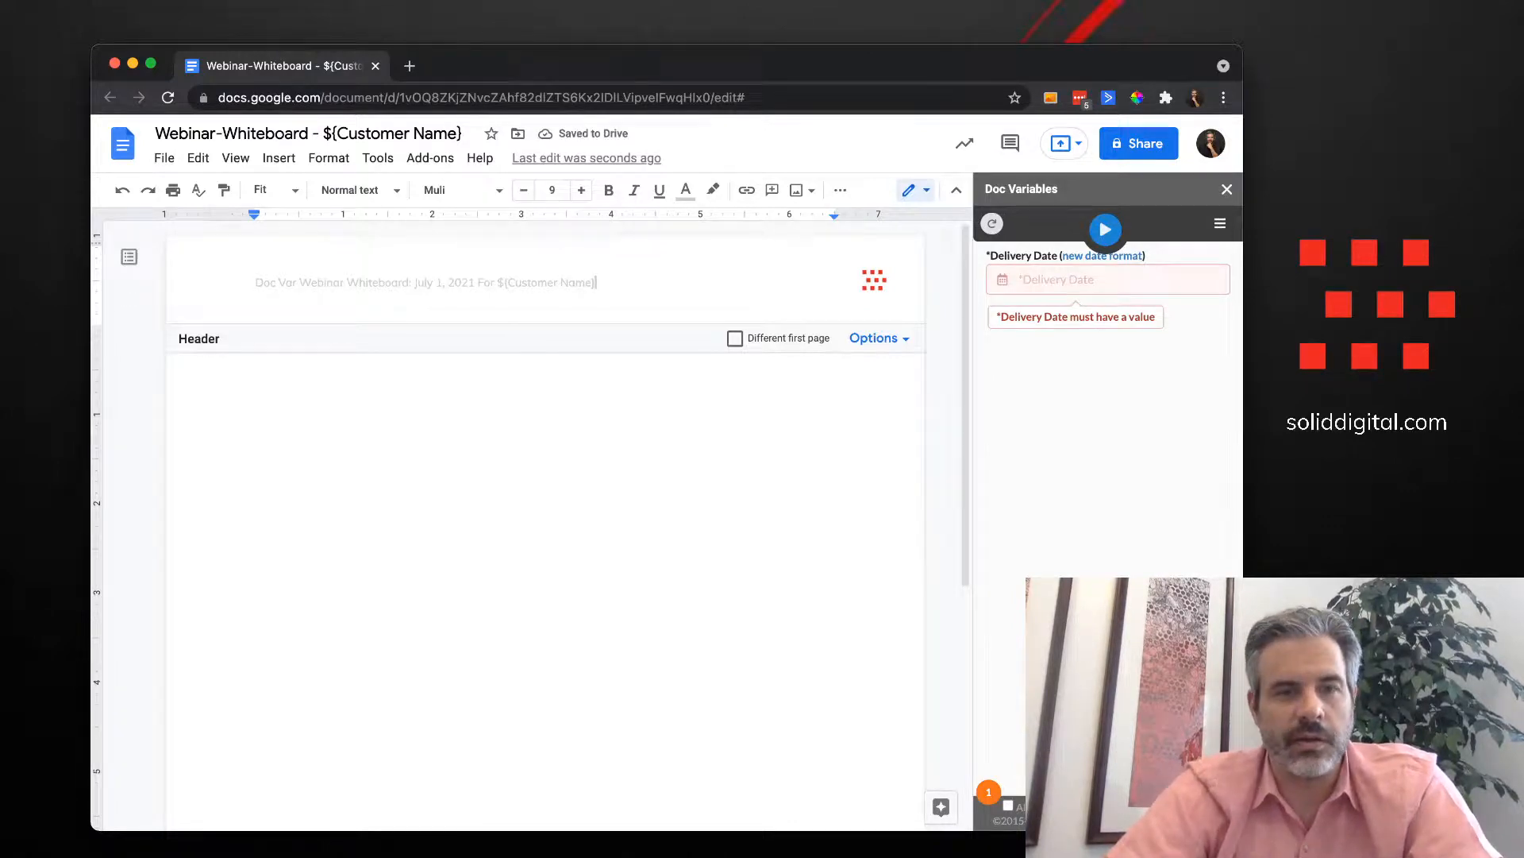
key("Escape")
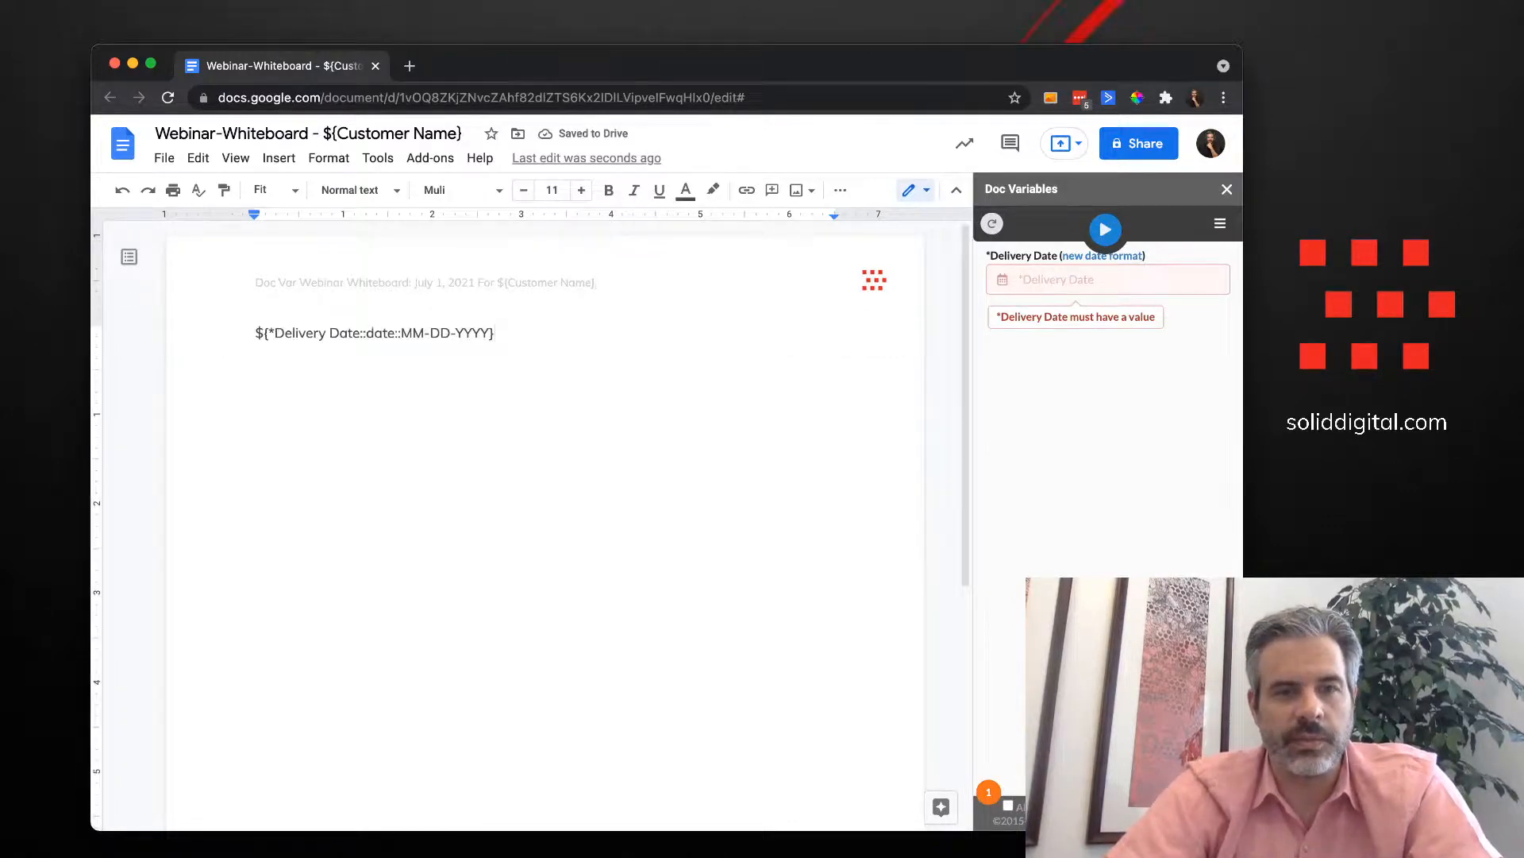
Add the line "For ${Customer Name}" below the contact details in the page footer and return to the document body
scroll(367, 283, "down", 5)
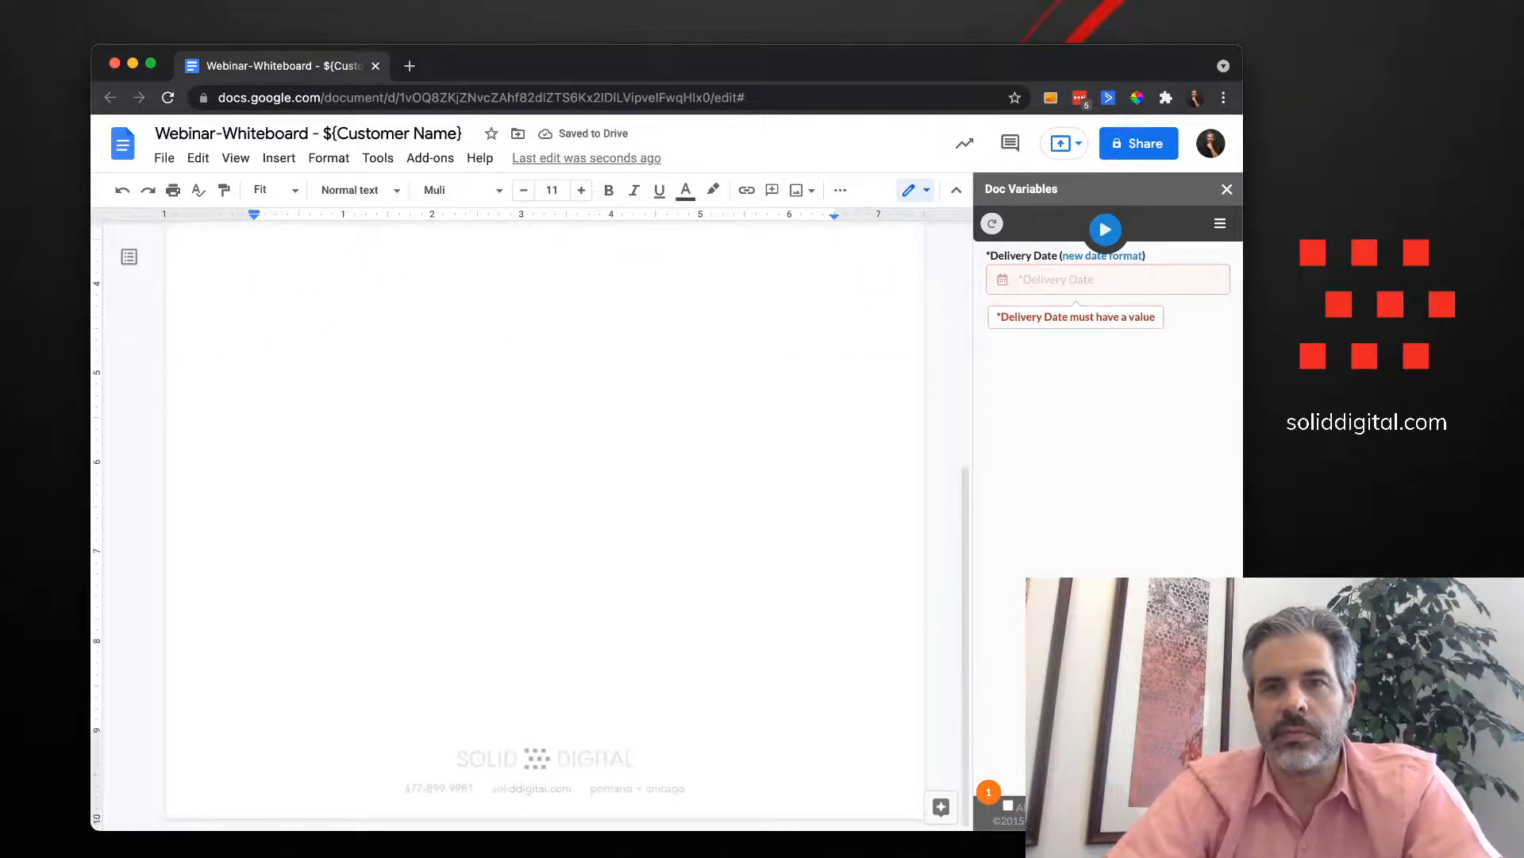
scroll(366, 283, "up", 4)
scroll(367, 476, "down", 5)
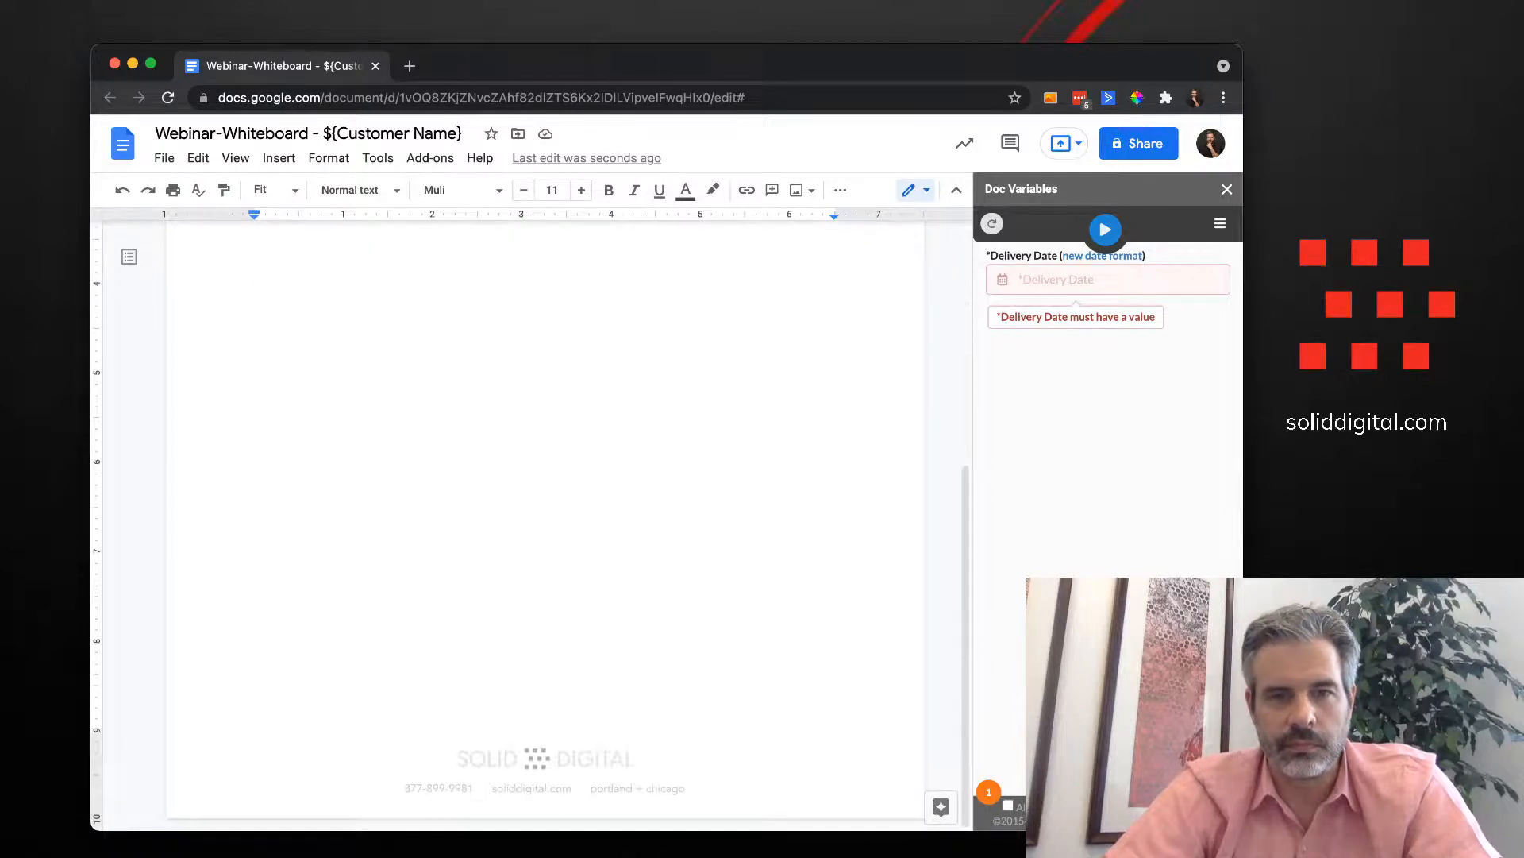
double_click(668, 788)
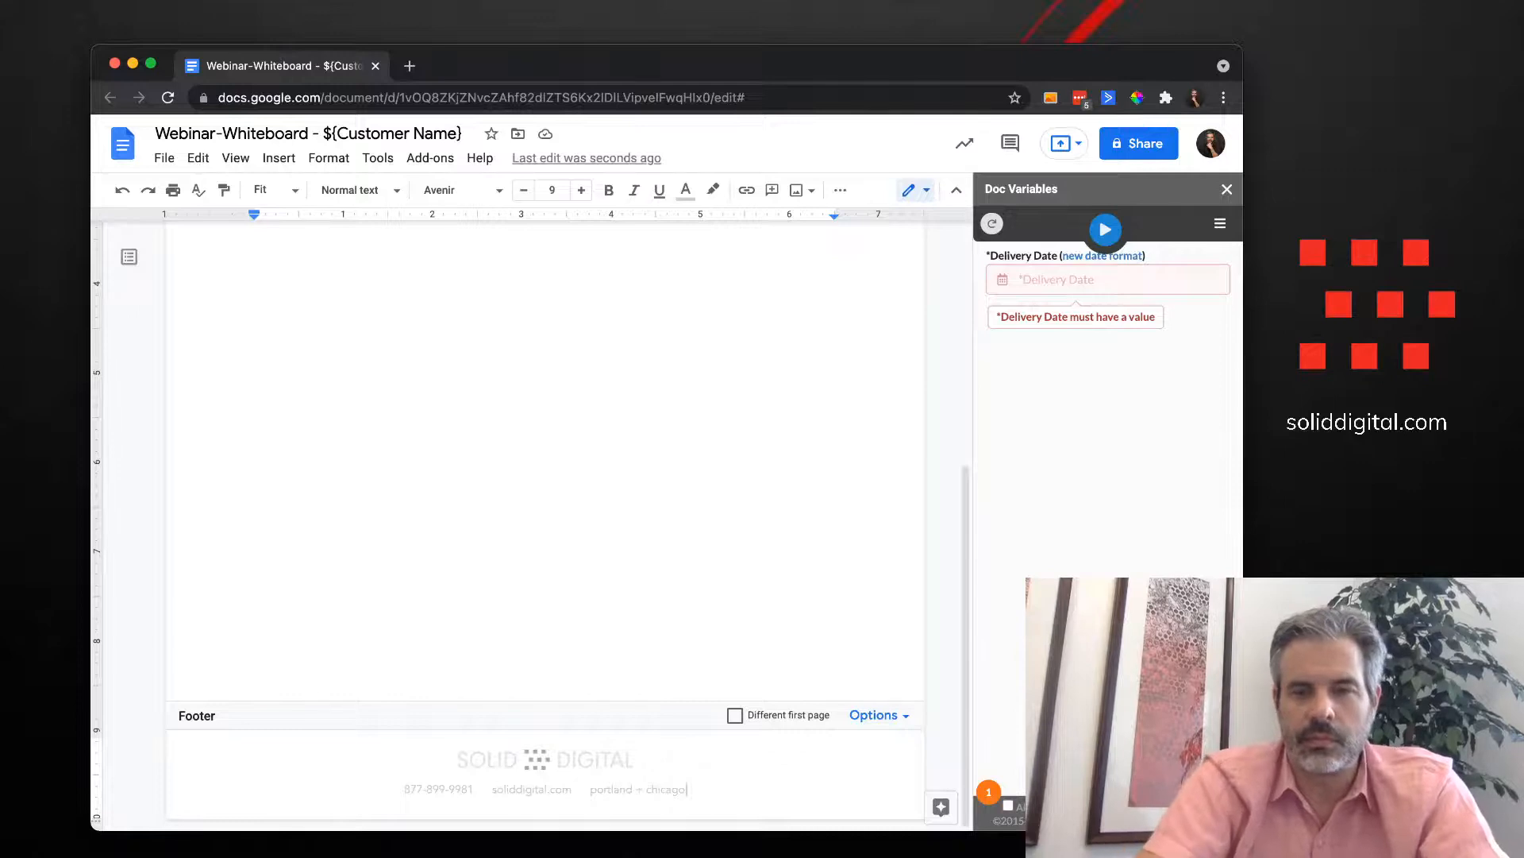
key("Return")
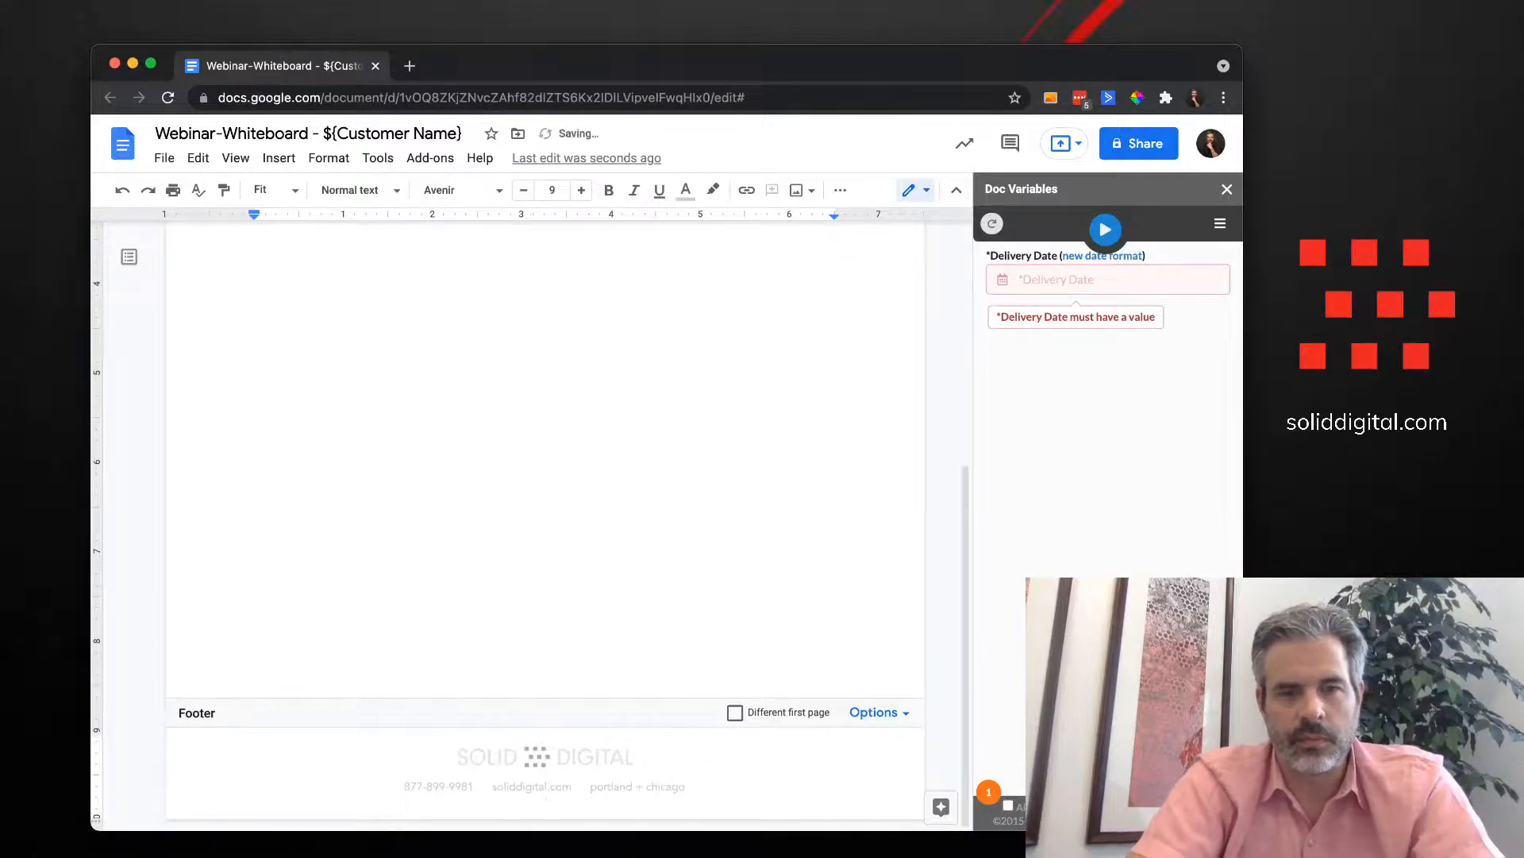
type("For s")
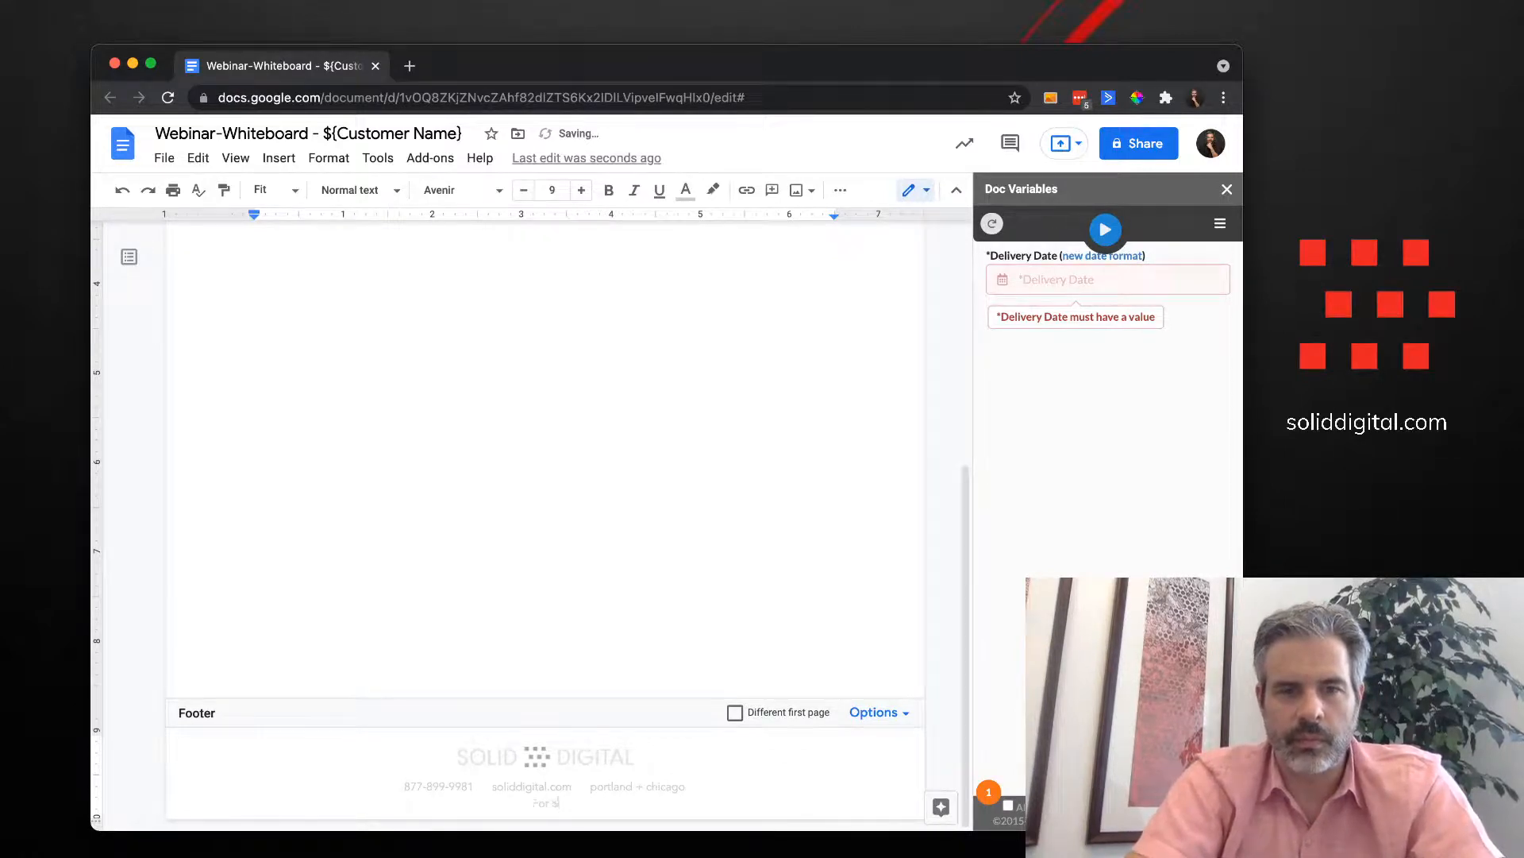
key("BackSpace")
type("${Customer Name}")
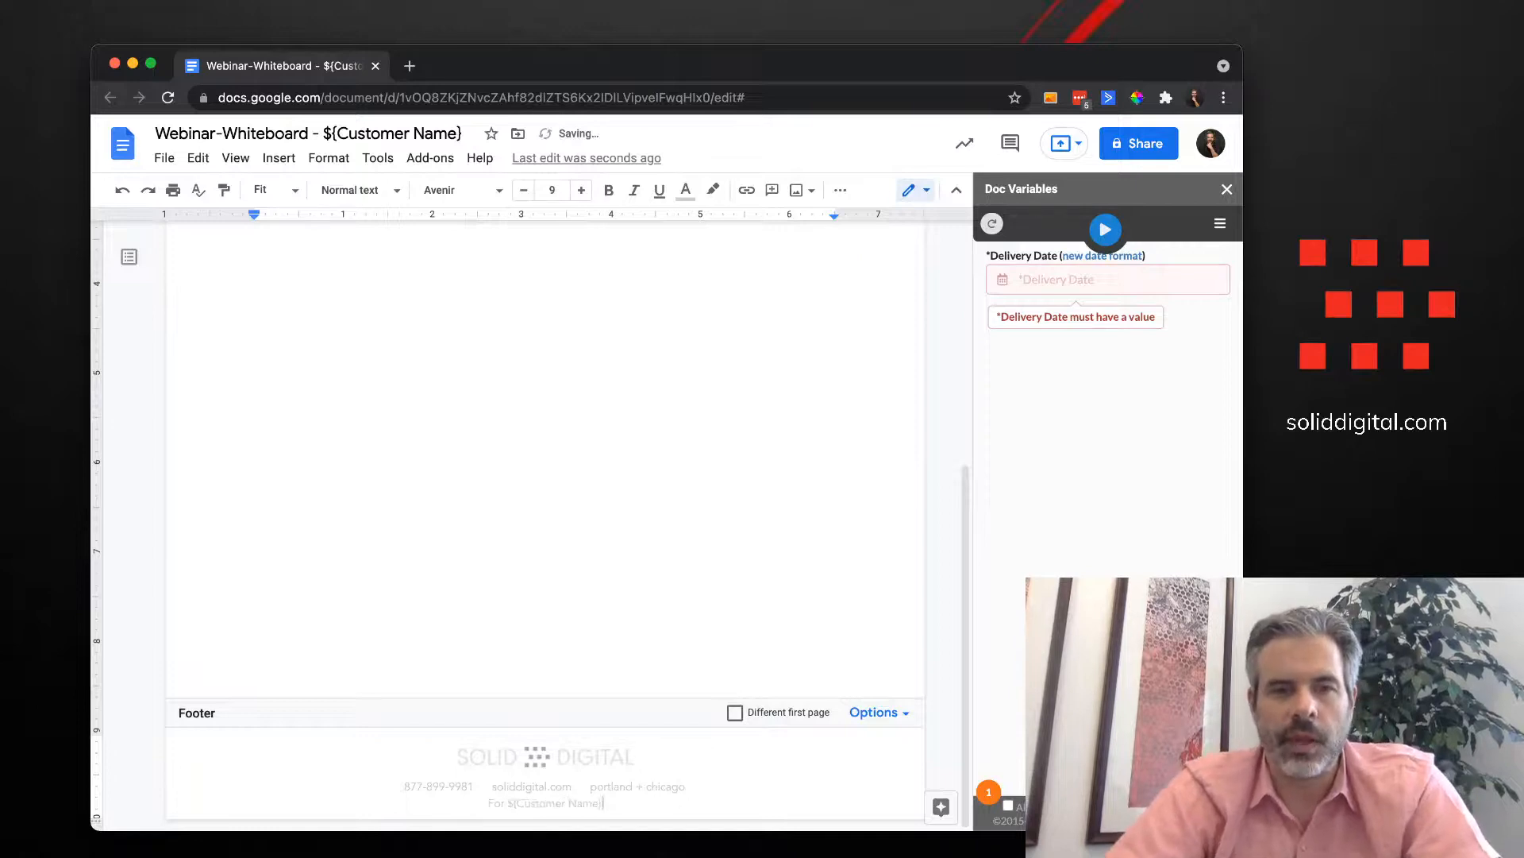
key("Escape")
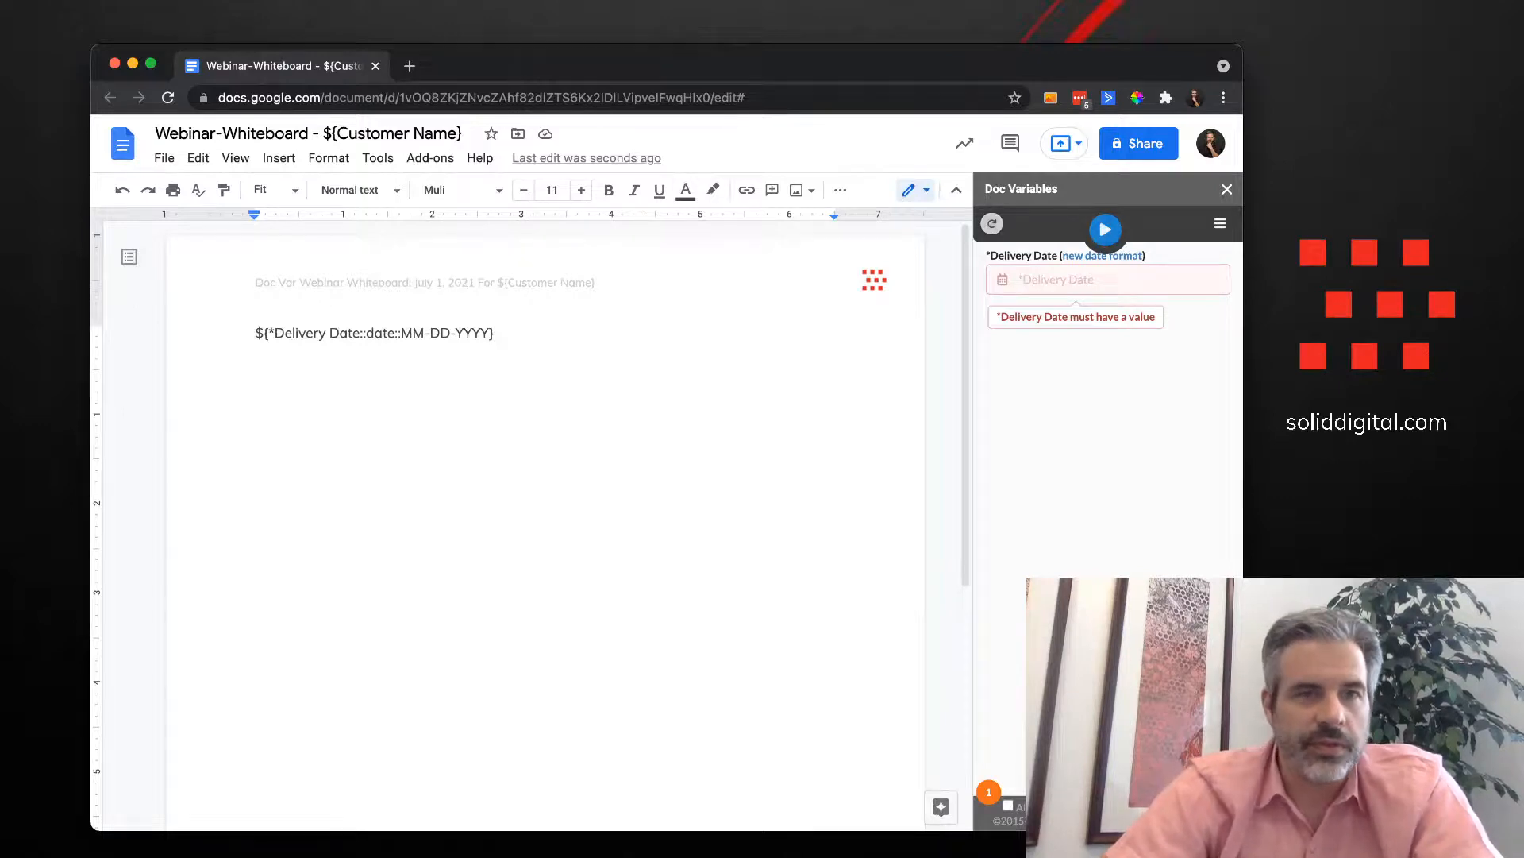
Remove the required-field asterisk from the Delivery Date variable and refresh the variable list
left_click(1105, 229)
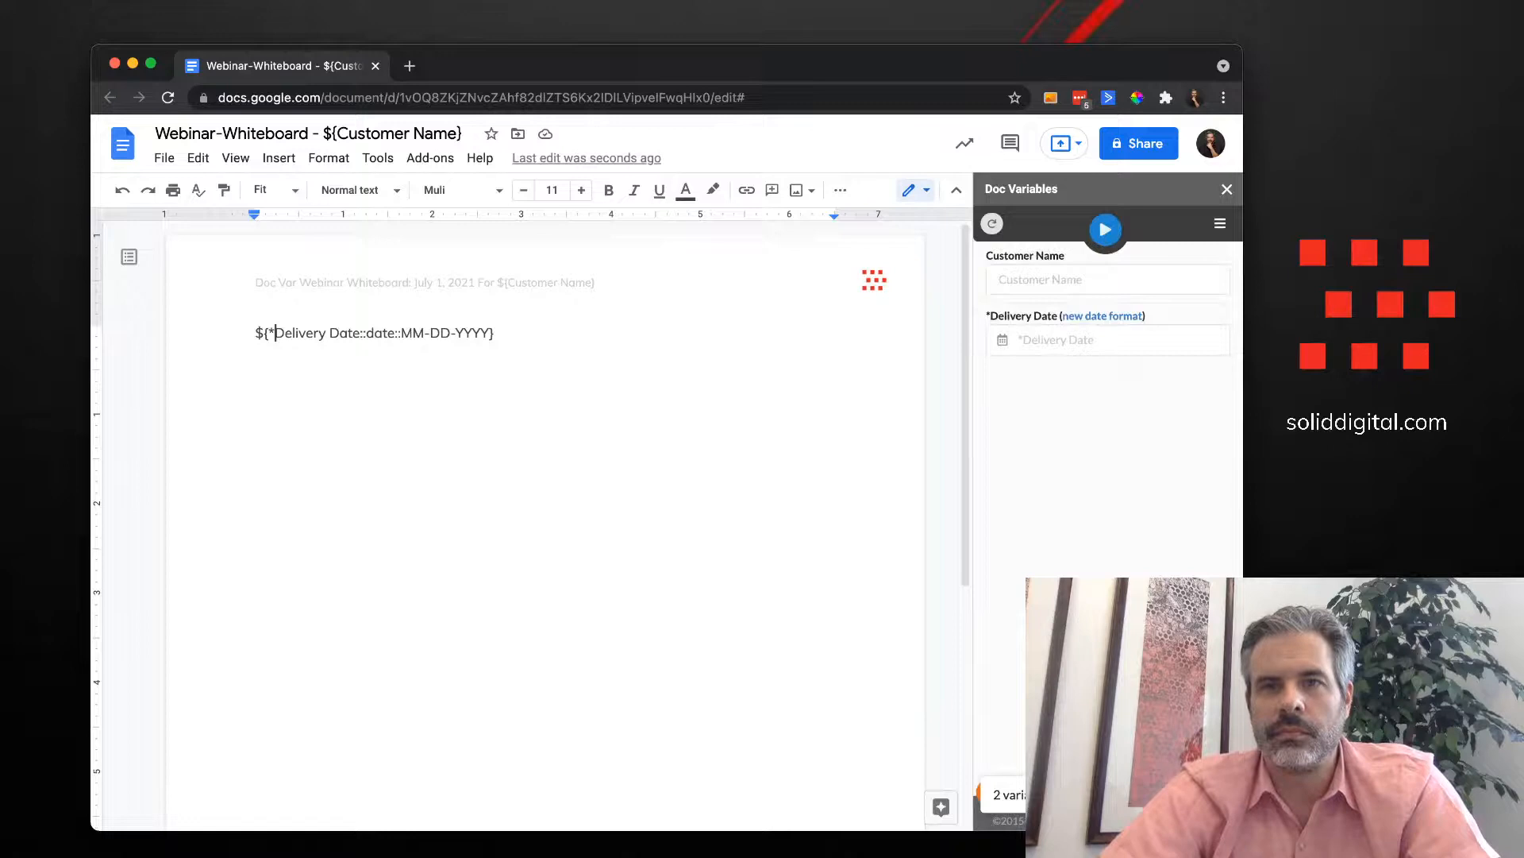
key("BackSpace")
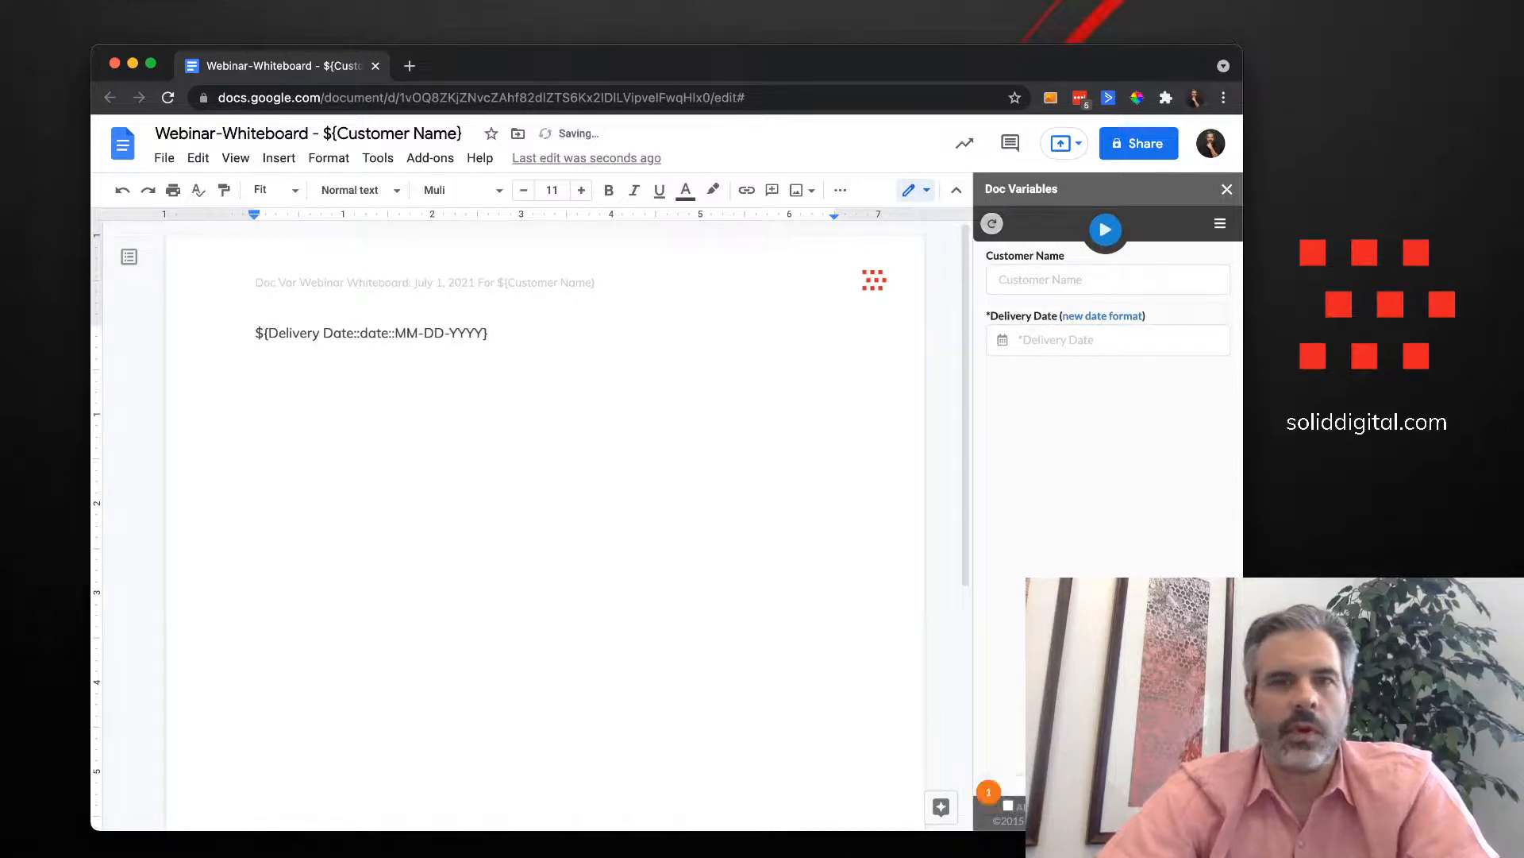
left_click(991, 223)
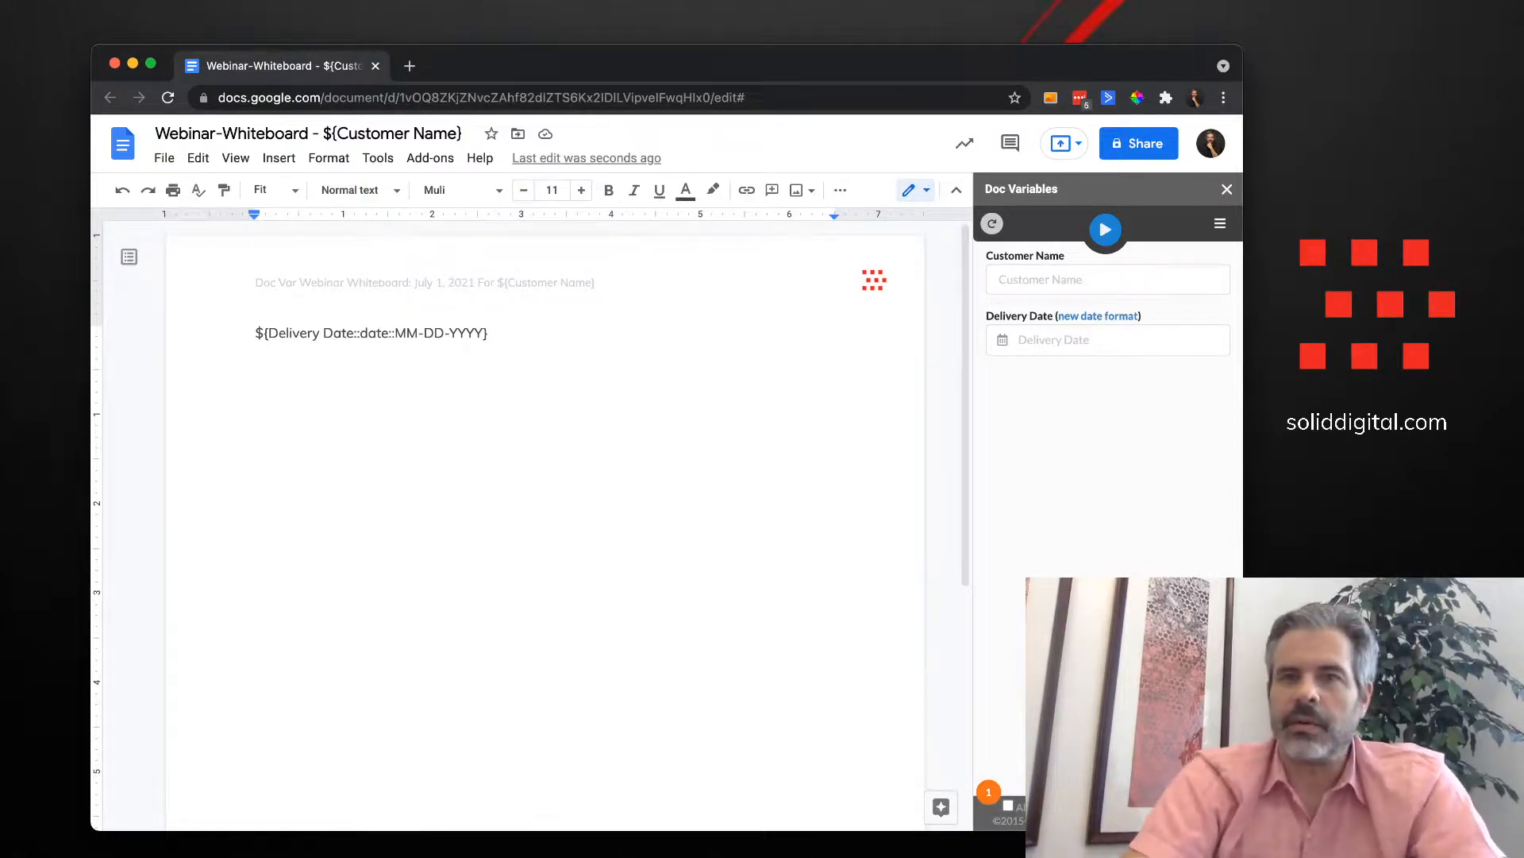
Set Customer Name to Solid Digital and Delivery Date to 07-01-2021, and open the variable replacement dialog
left_click(1107, 280)
type("Solid")
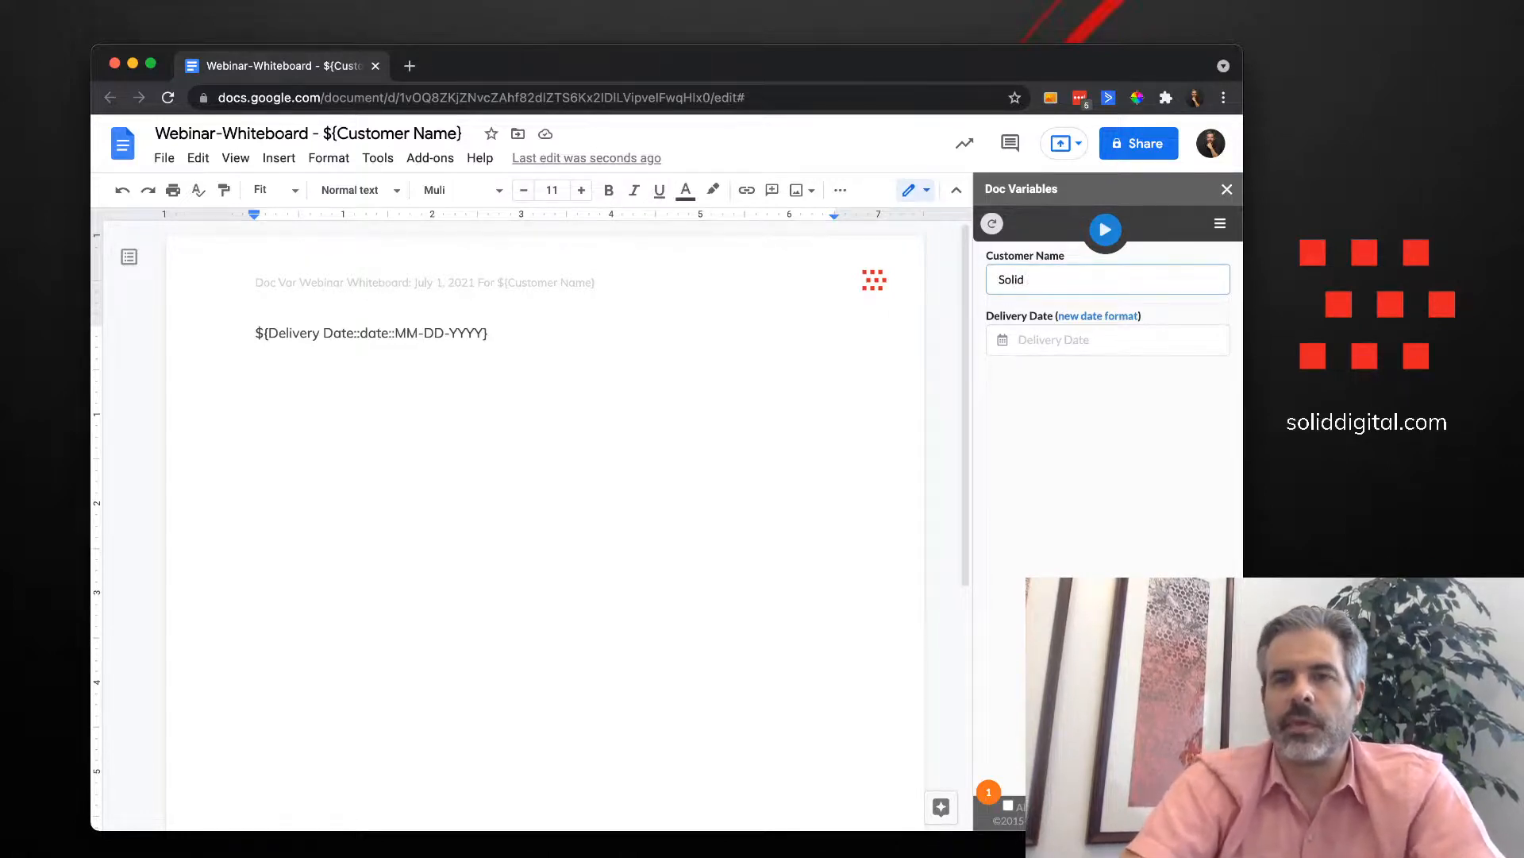
type(" Digital")
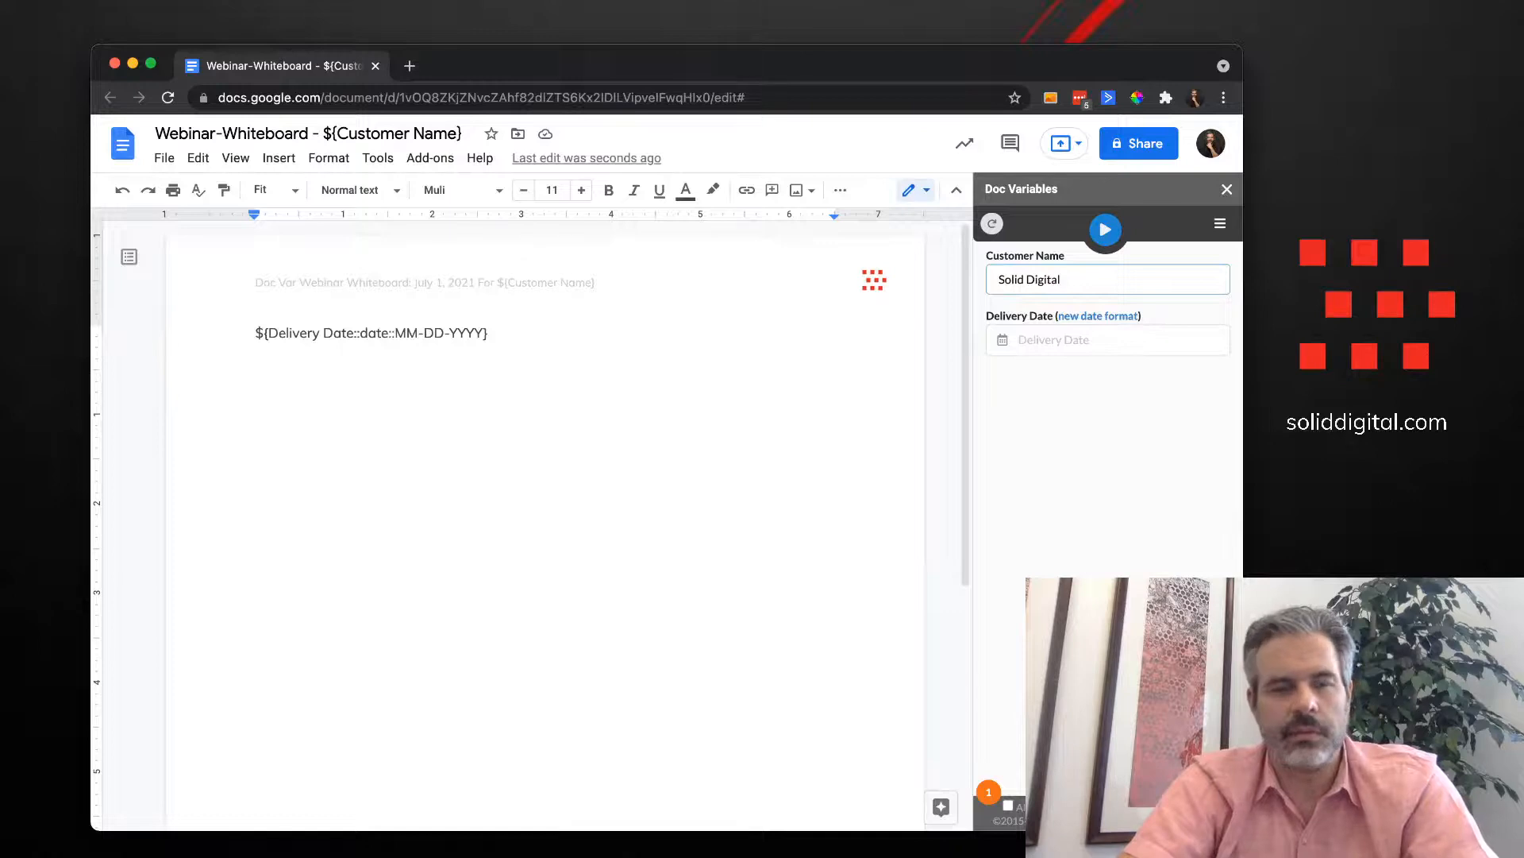
key("Tab")
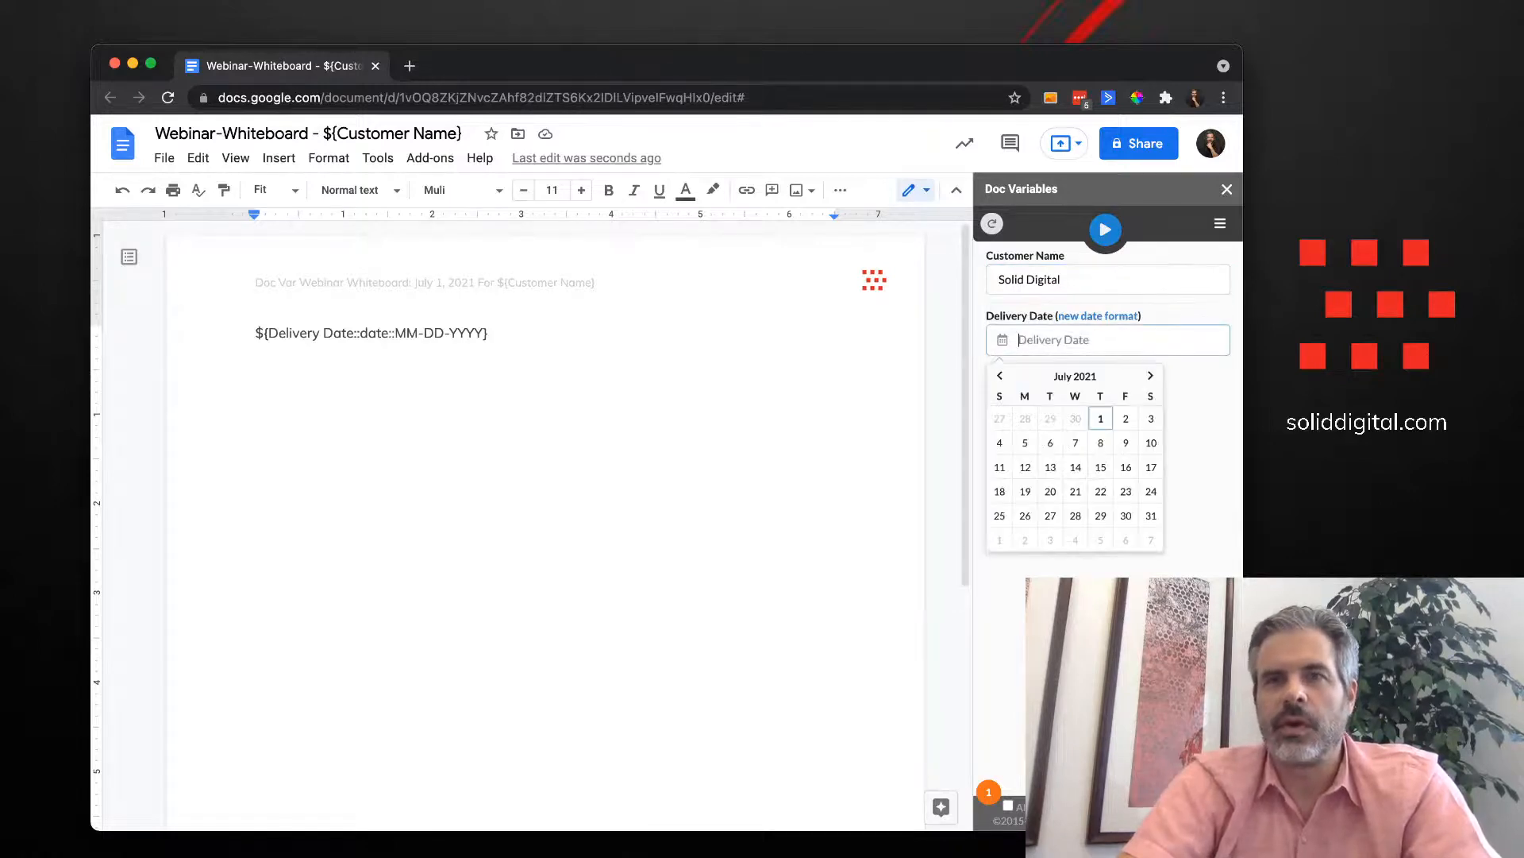
key("Return")
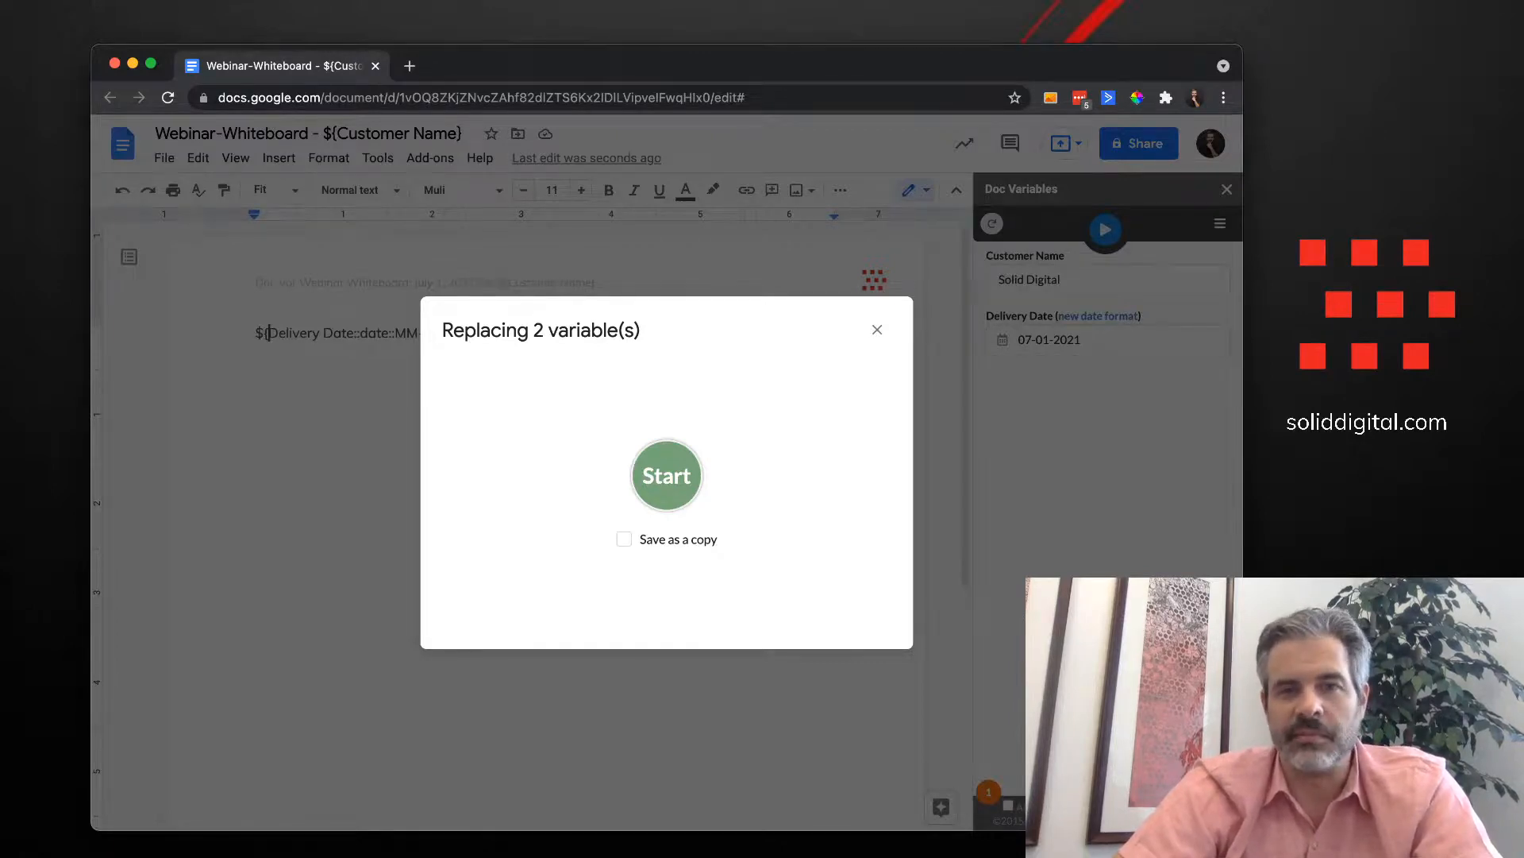
Enable saving the result as a copy and keep the name "Webinar-Whiteboard - Solid Digital"
left_click(625, 539)
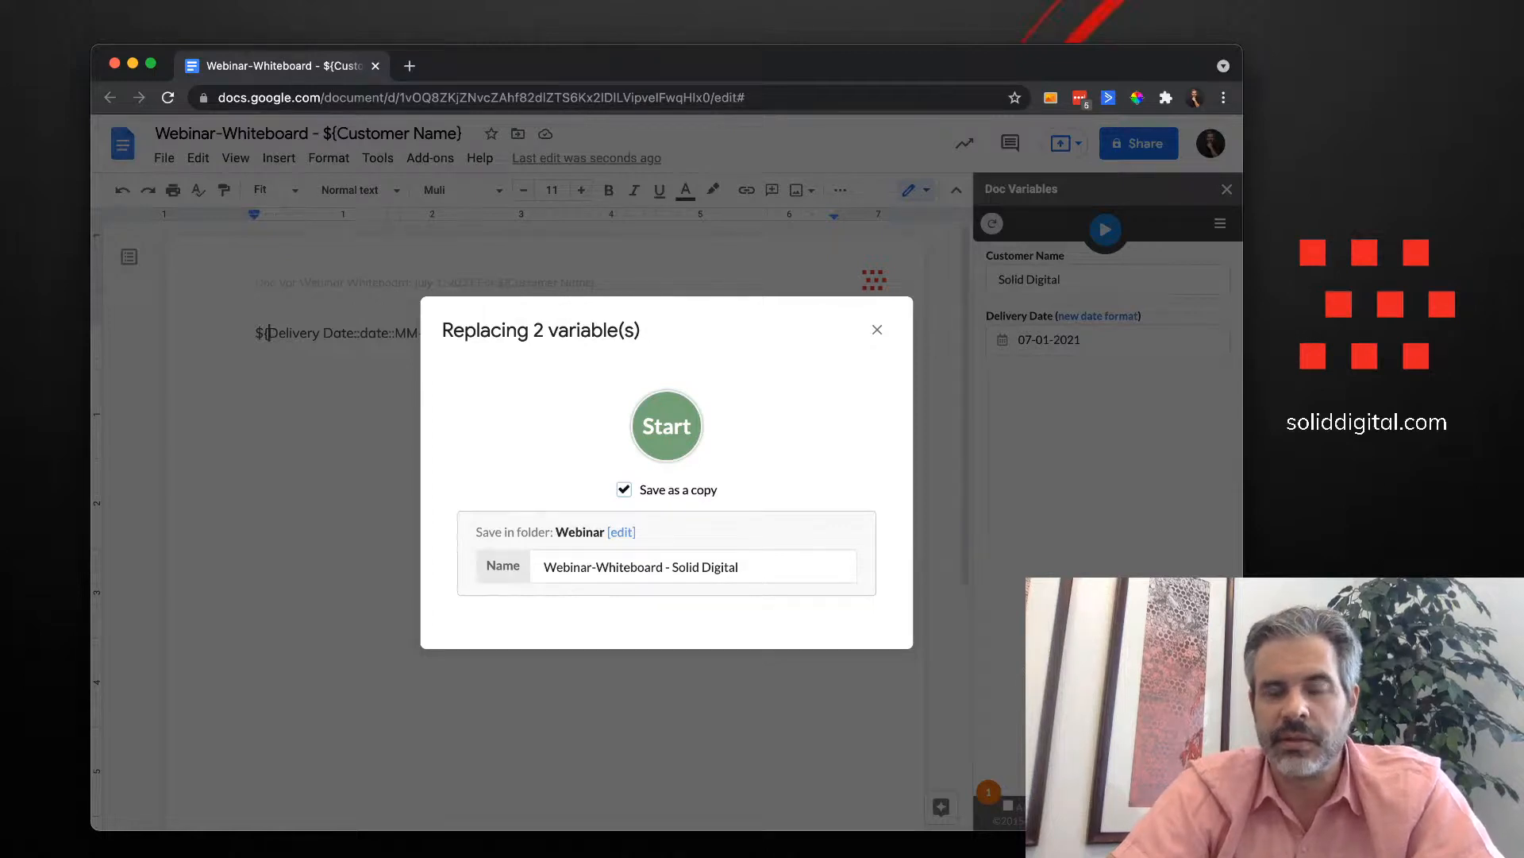
left_click_drag(543, 567, 740, 567)
left_click(740, 567)
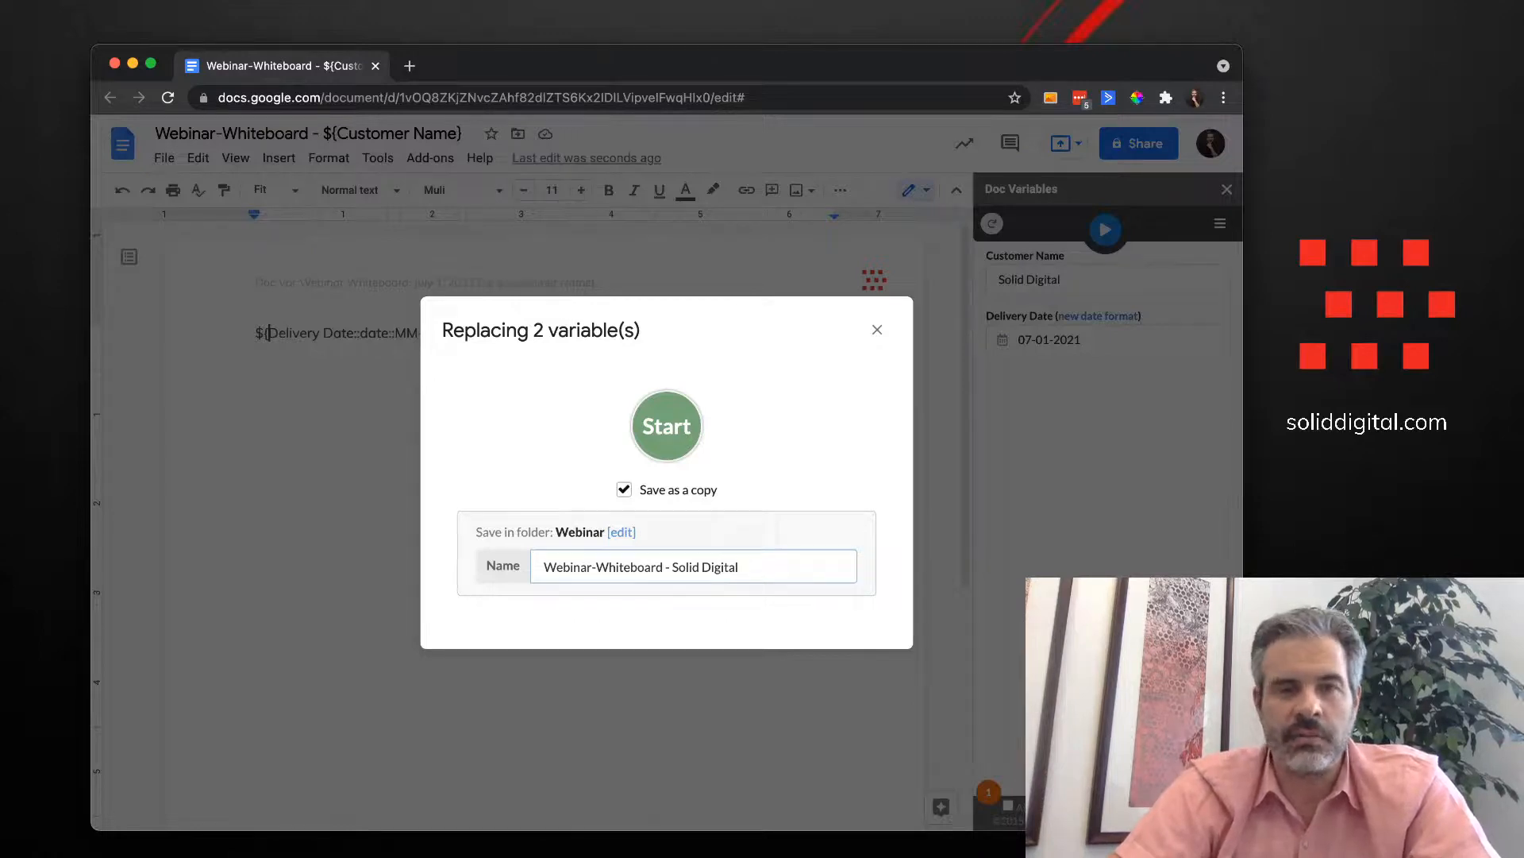
Create a folder named Solid Digital inside the Webinar folder and choose it as the copy's save location
key("Return")
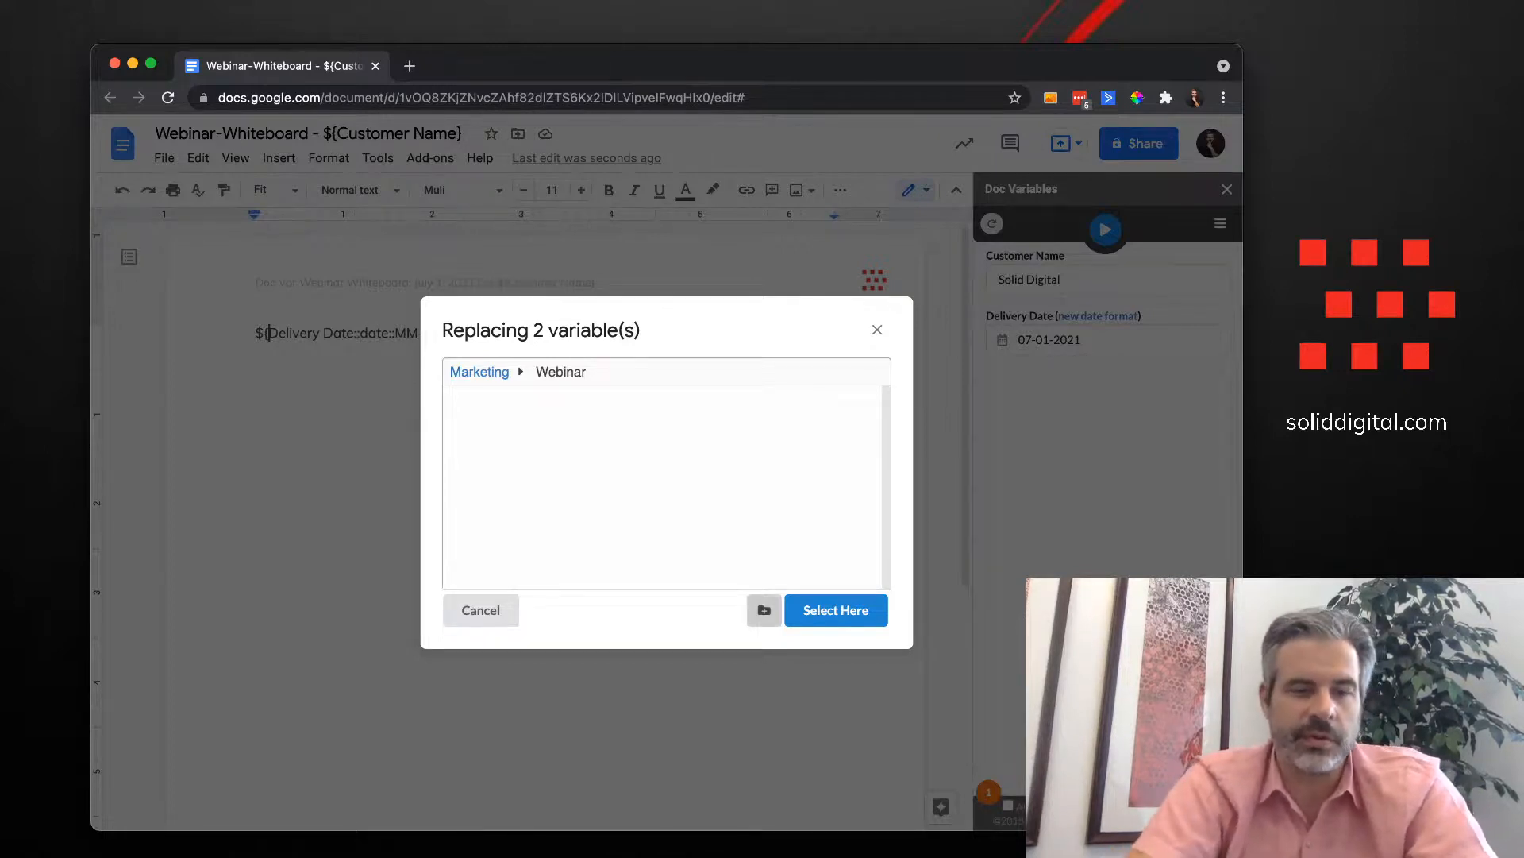
left_click(764, 609)
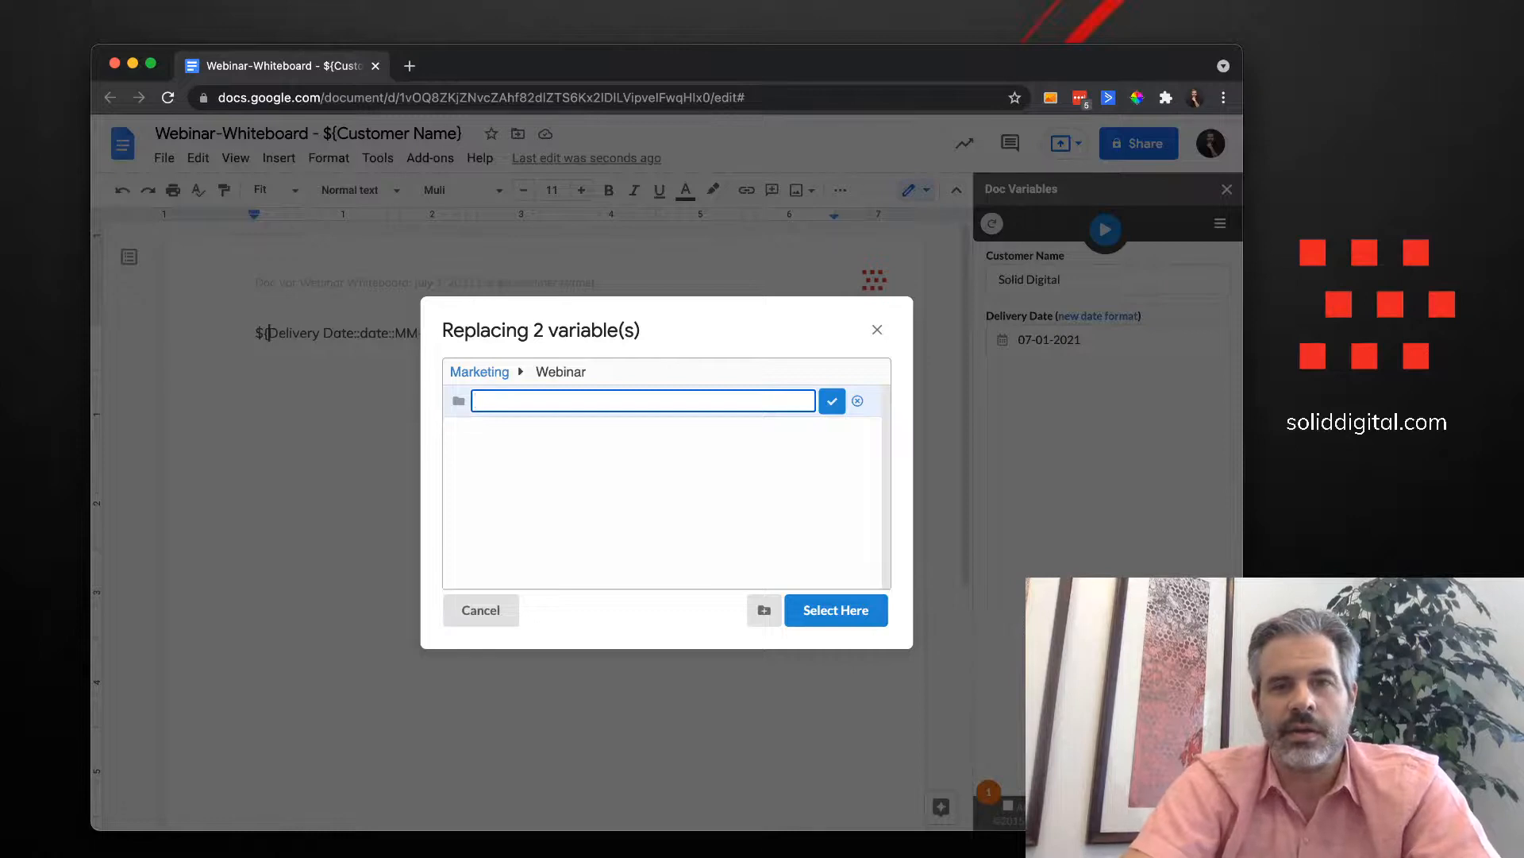
type("Solid Digital")
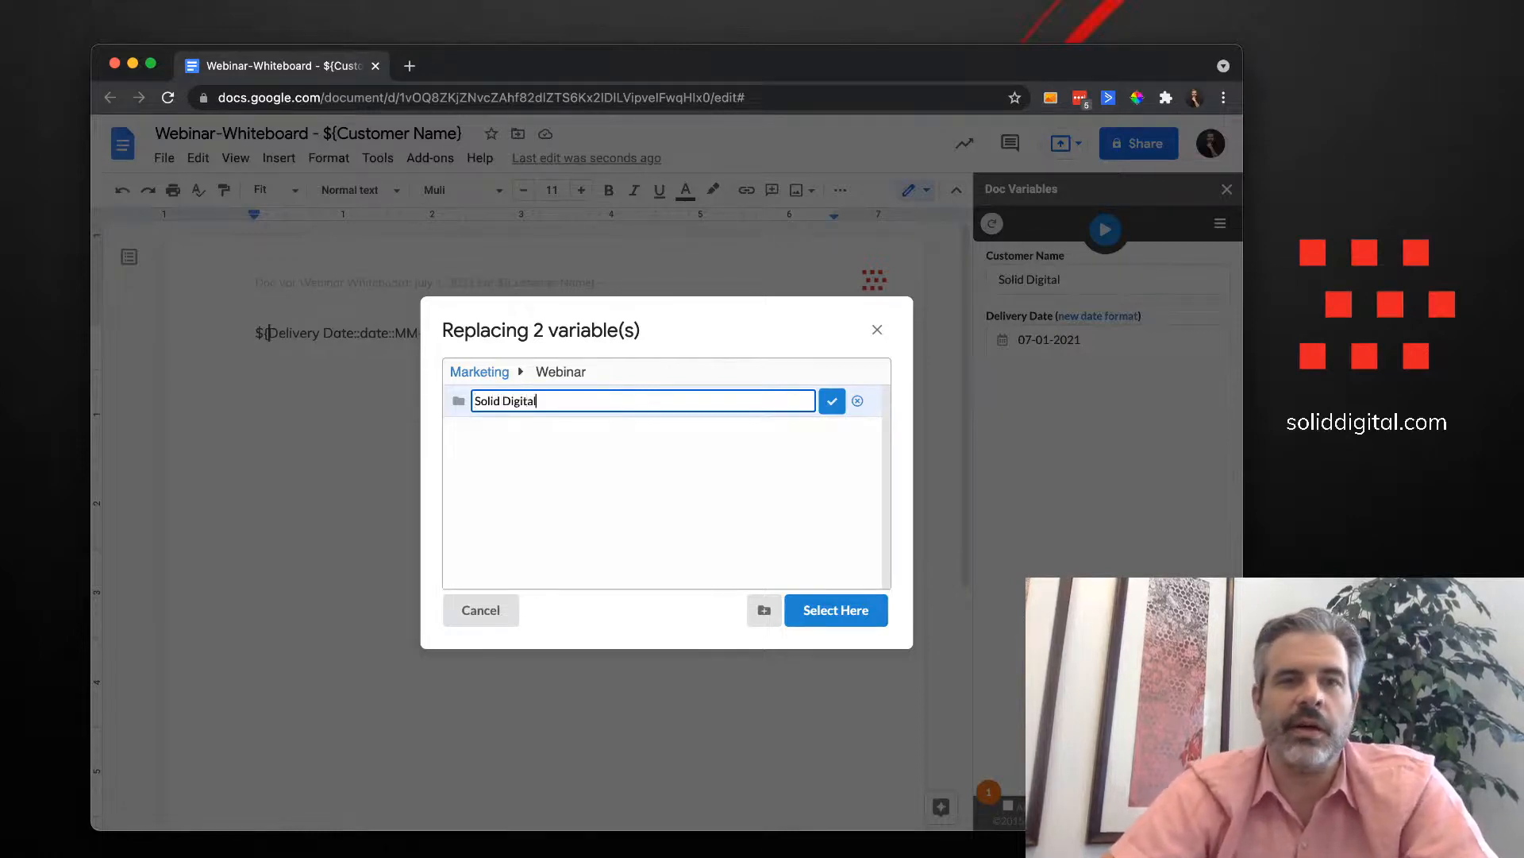
key("Return")
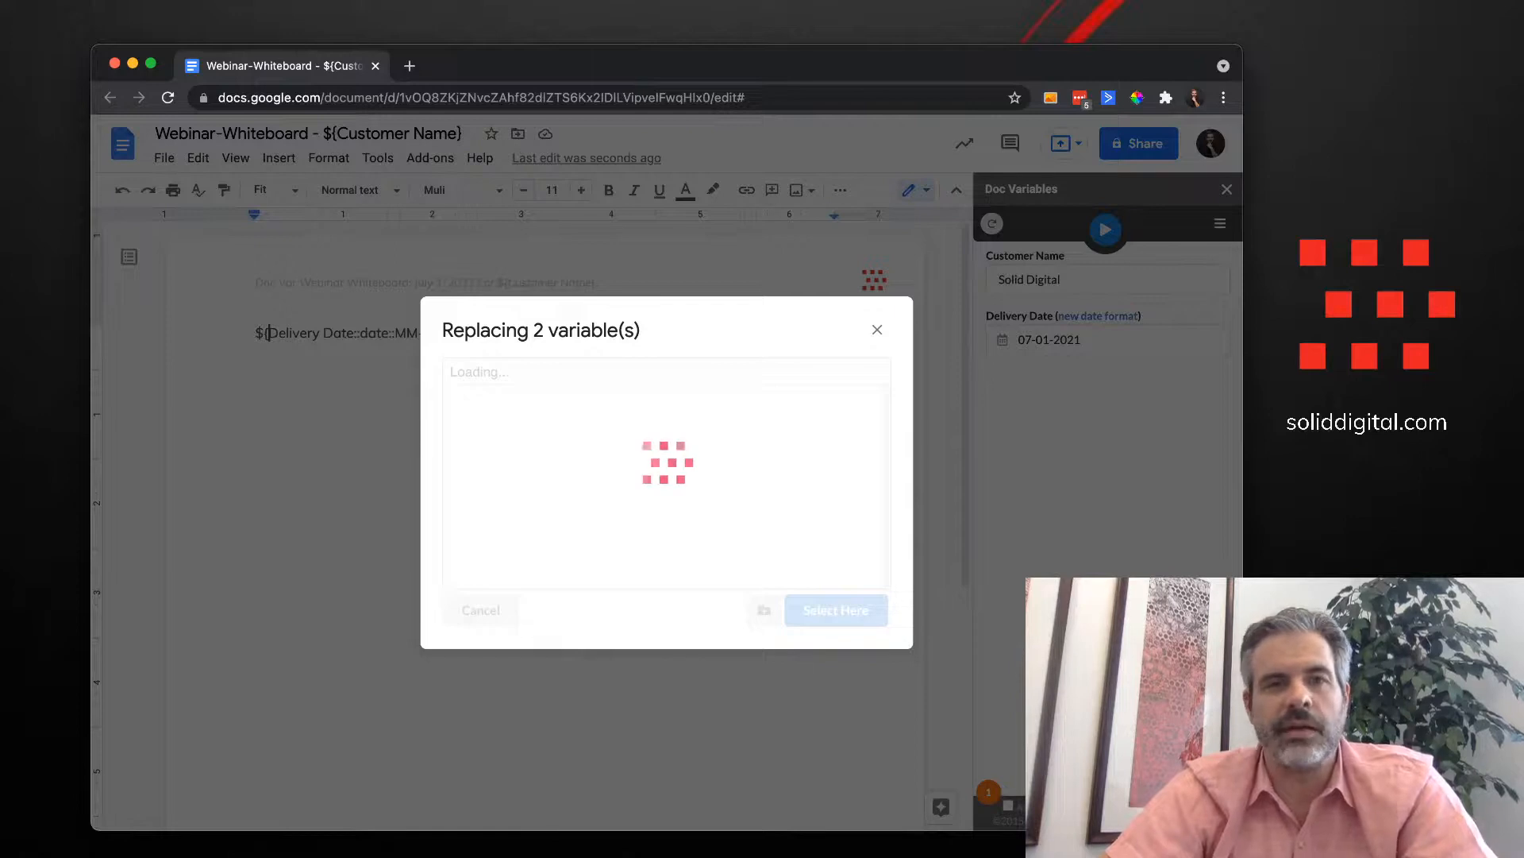
key("Return")
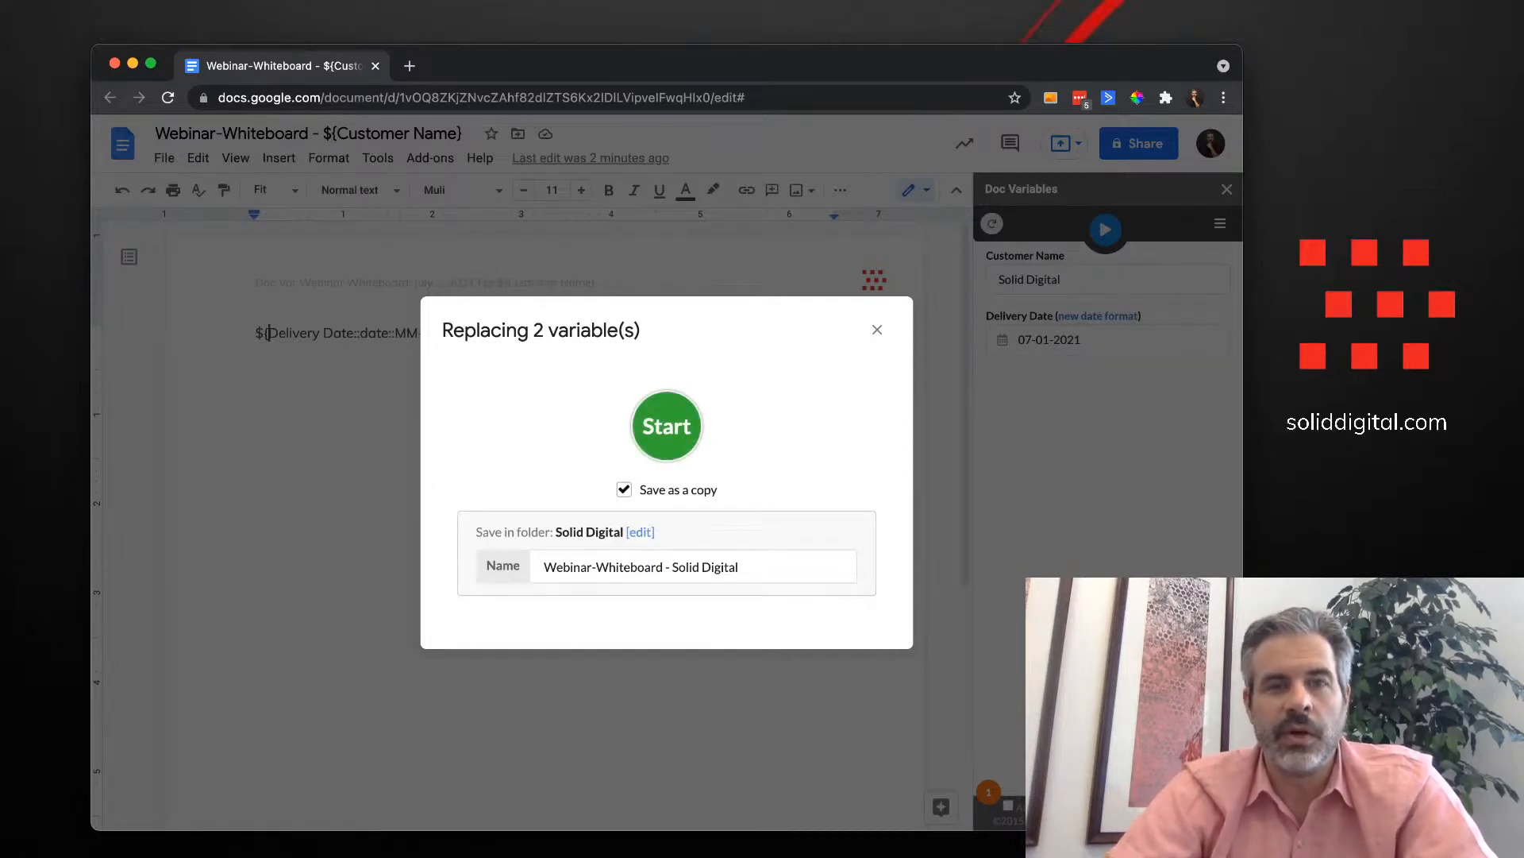
Generate the document copy, open it to check the replaced variables, and close it to return to the template
key("Return")
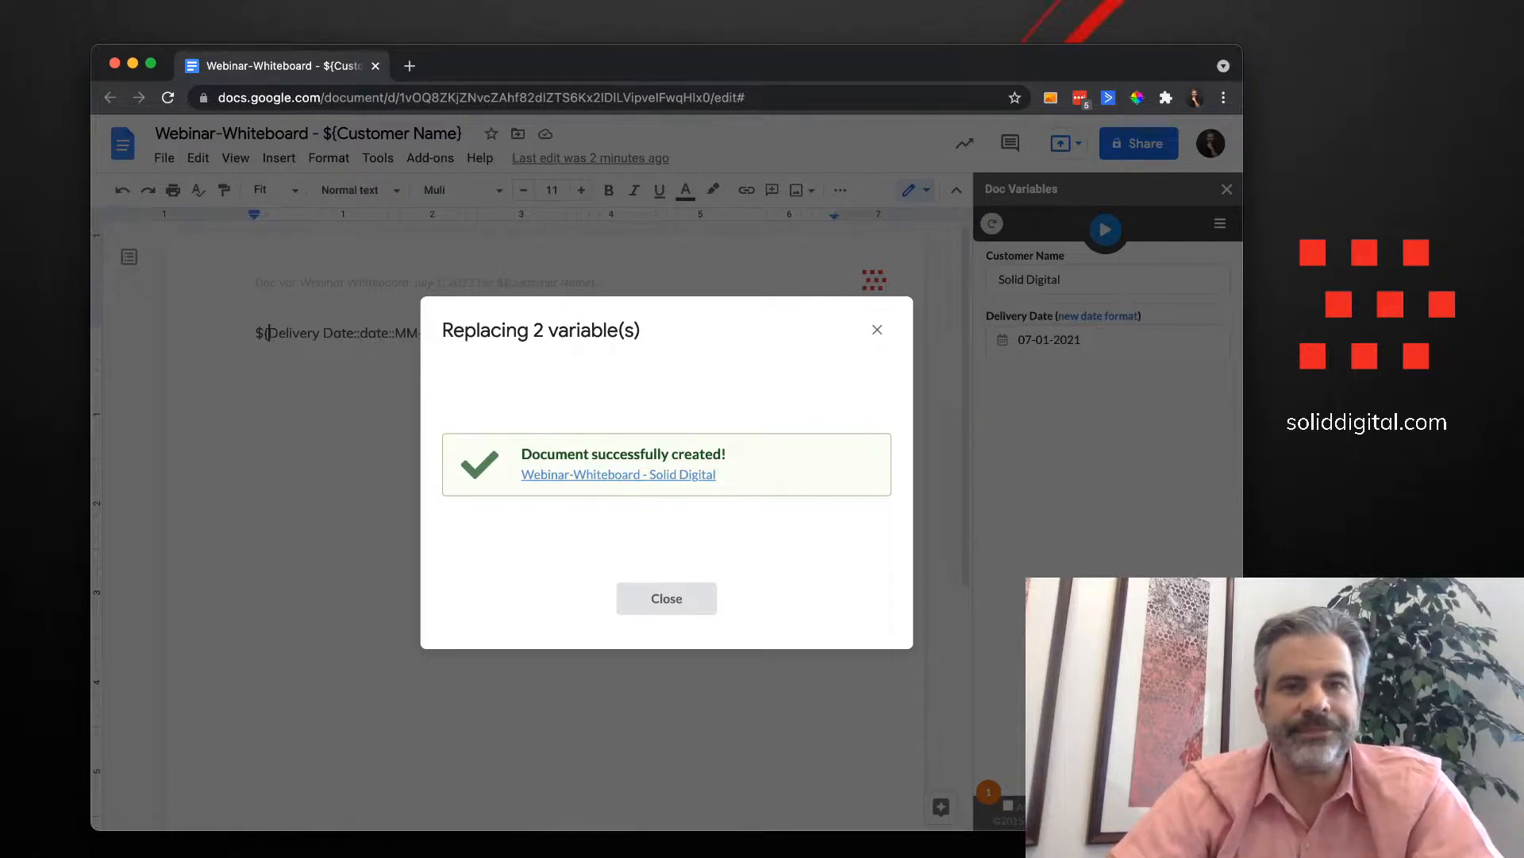
left_click(618, 474)
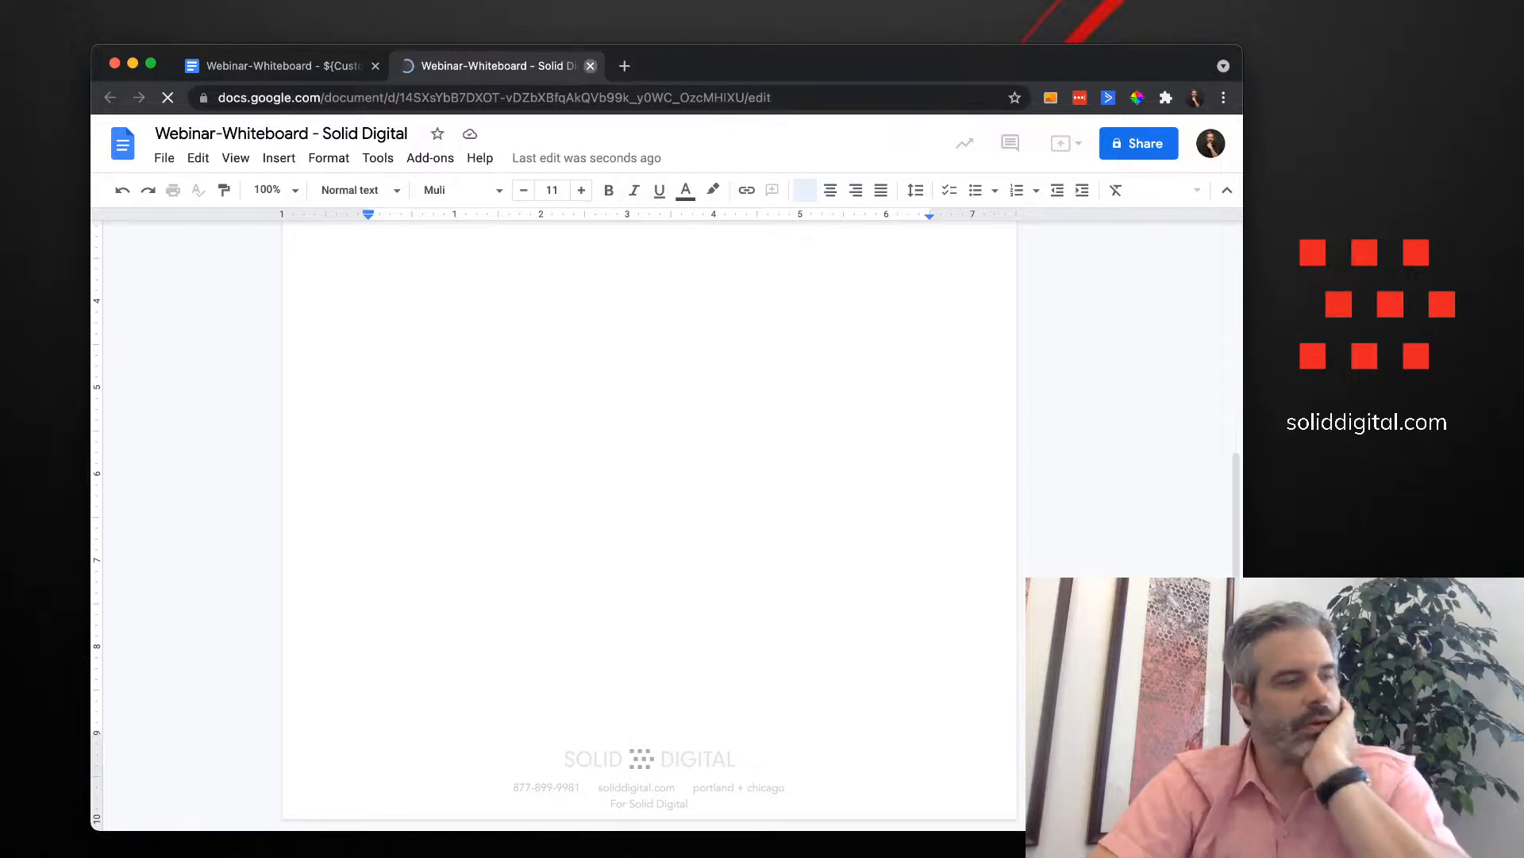
left_click(590, 66)
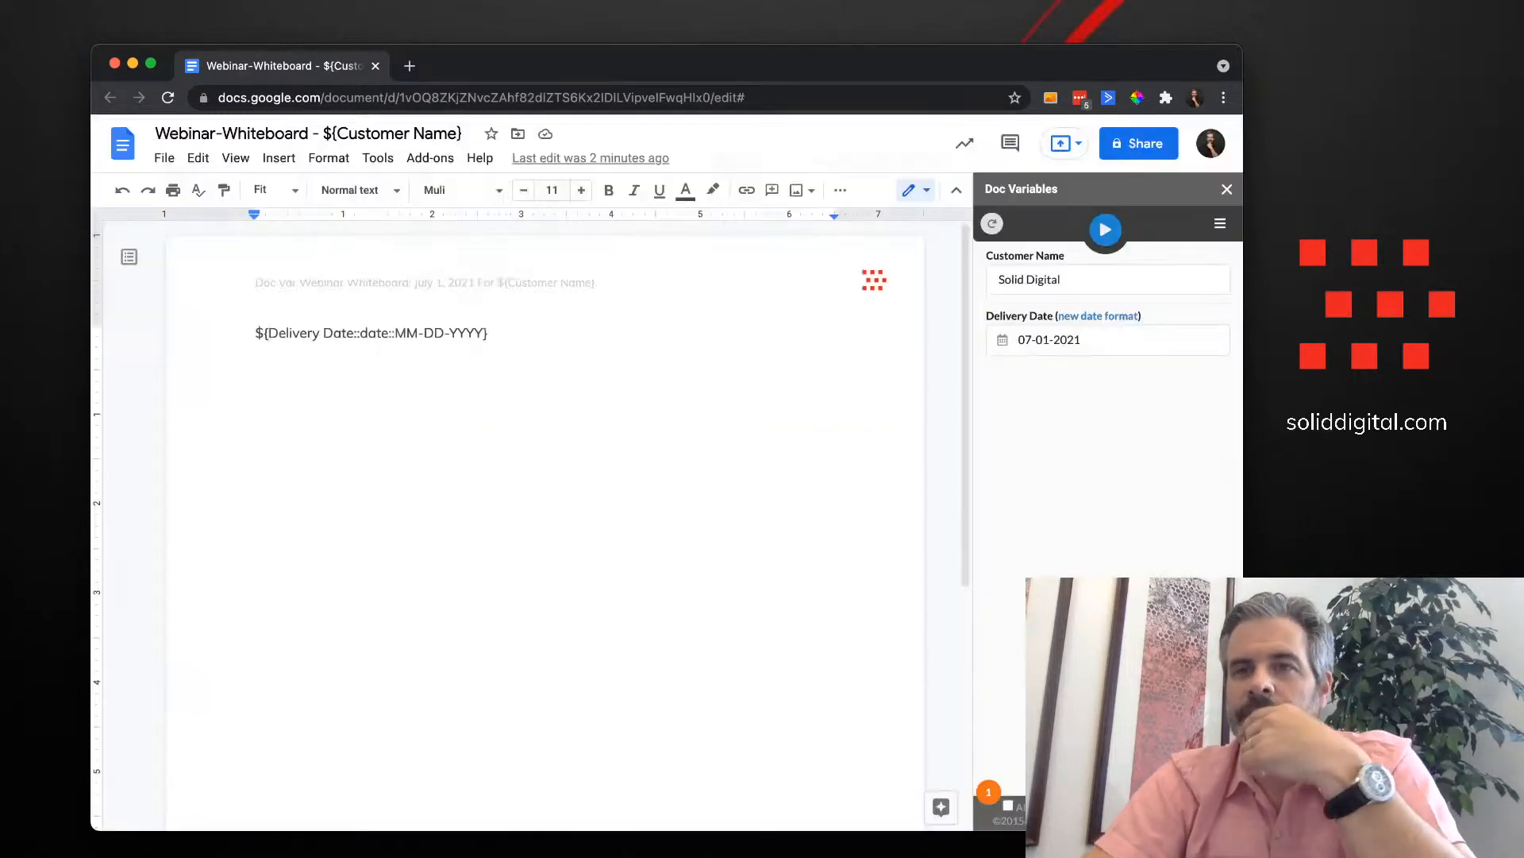
left_click(878, 329)
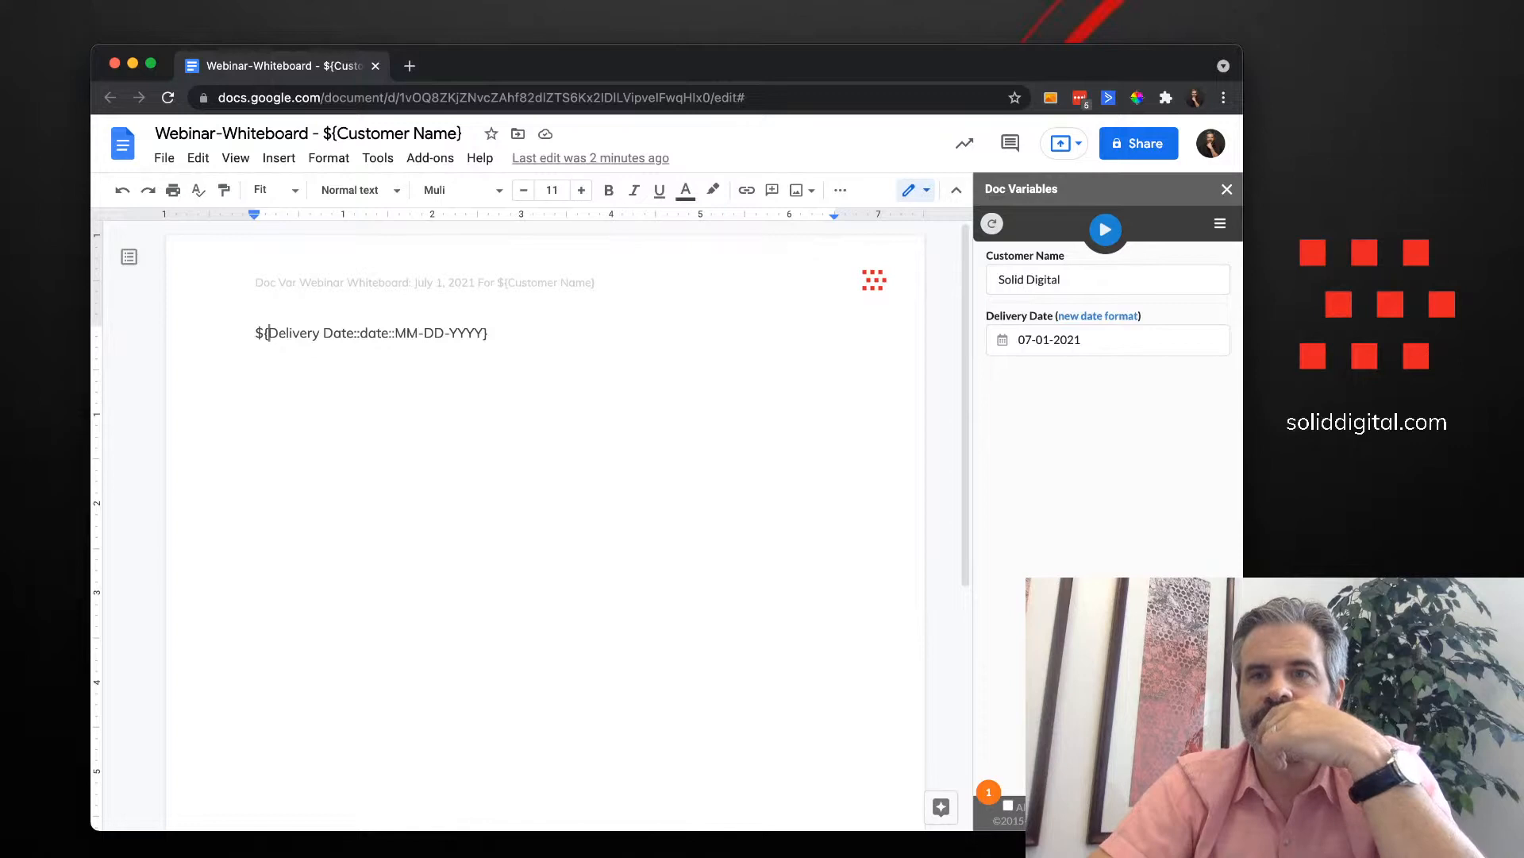
Turn on the "Always" option in the footer of the Doc Variables sidebar
left_click(1220, 223)
key("Escape")
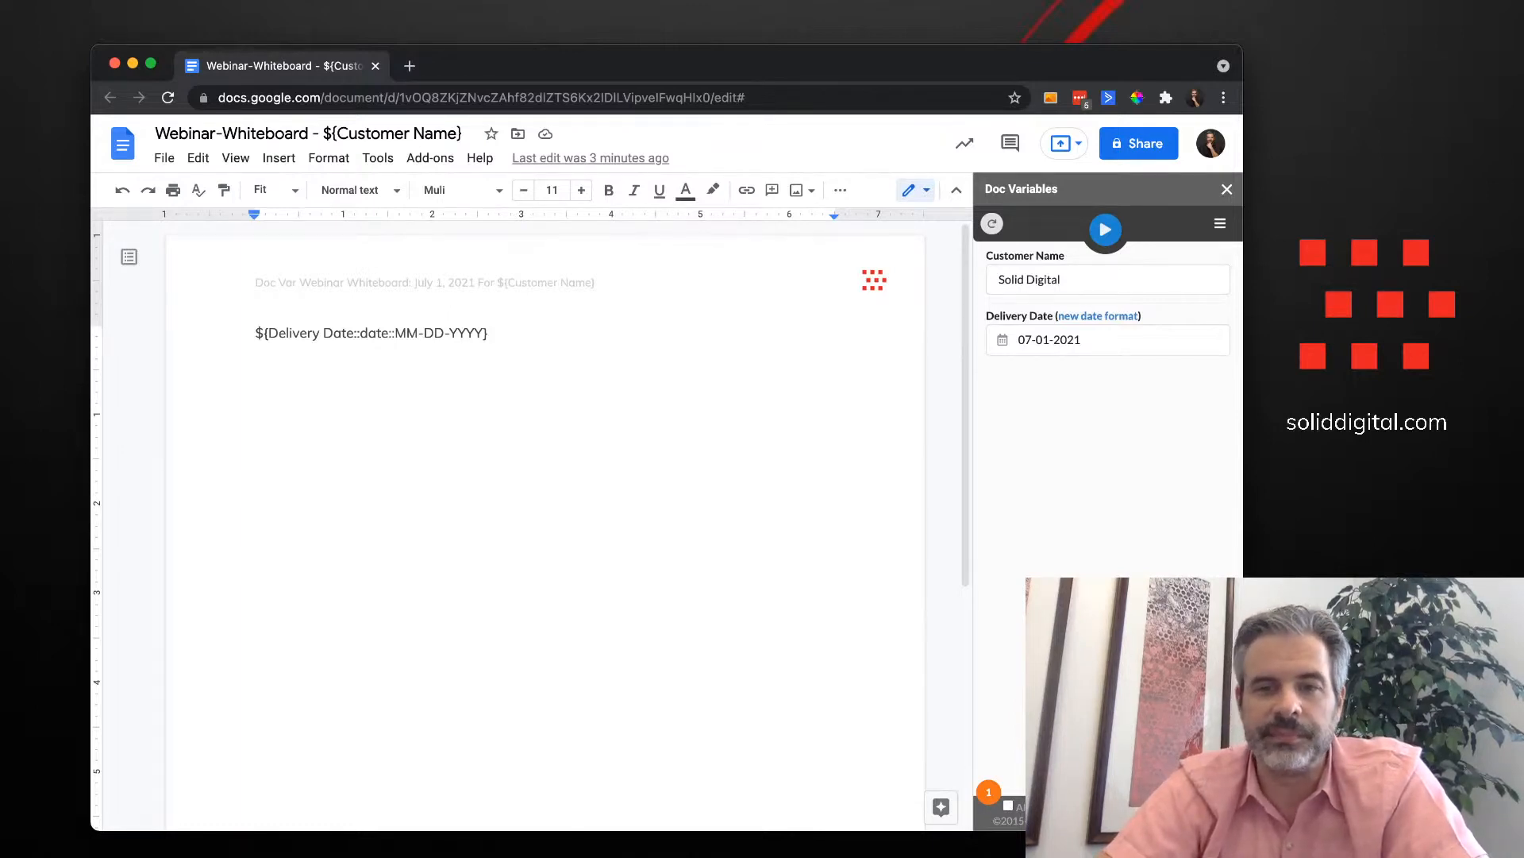
left_click(1009, 806)
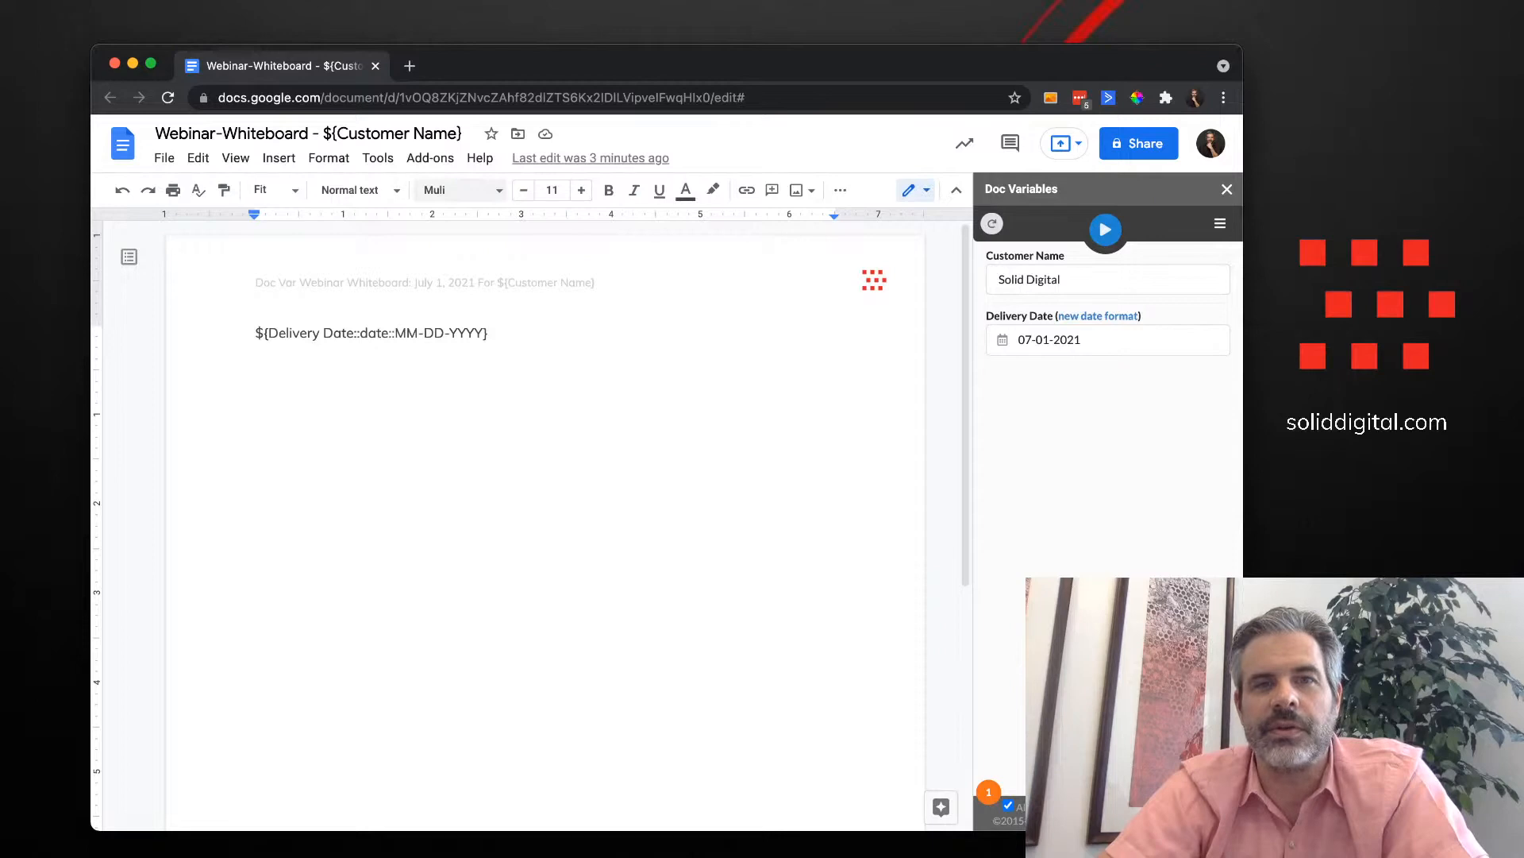
Look at the Doc Variables Start command among the document's add-ons, and place the cursor after the Delivery Date variable
left_click(430, 158)
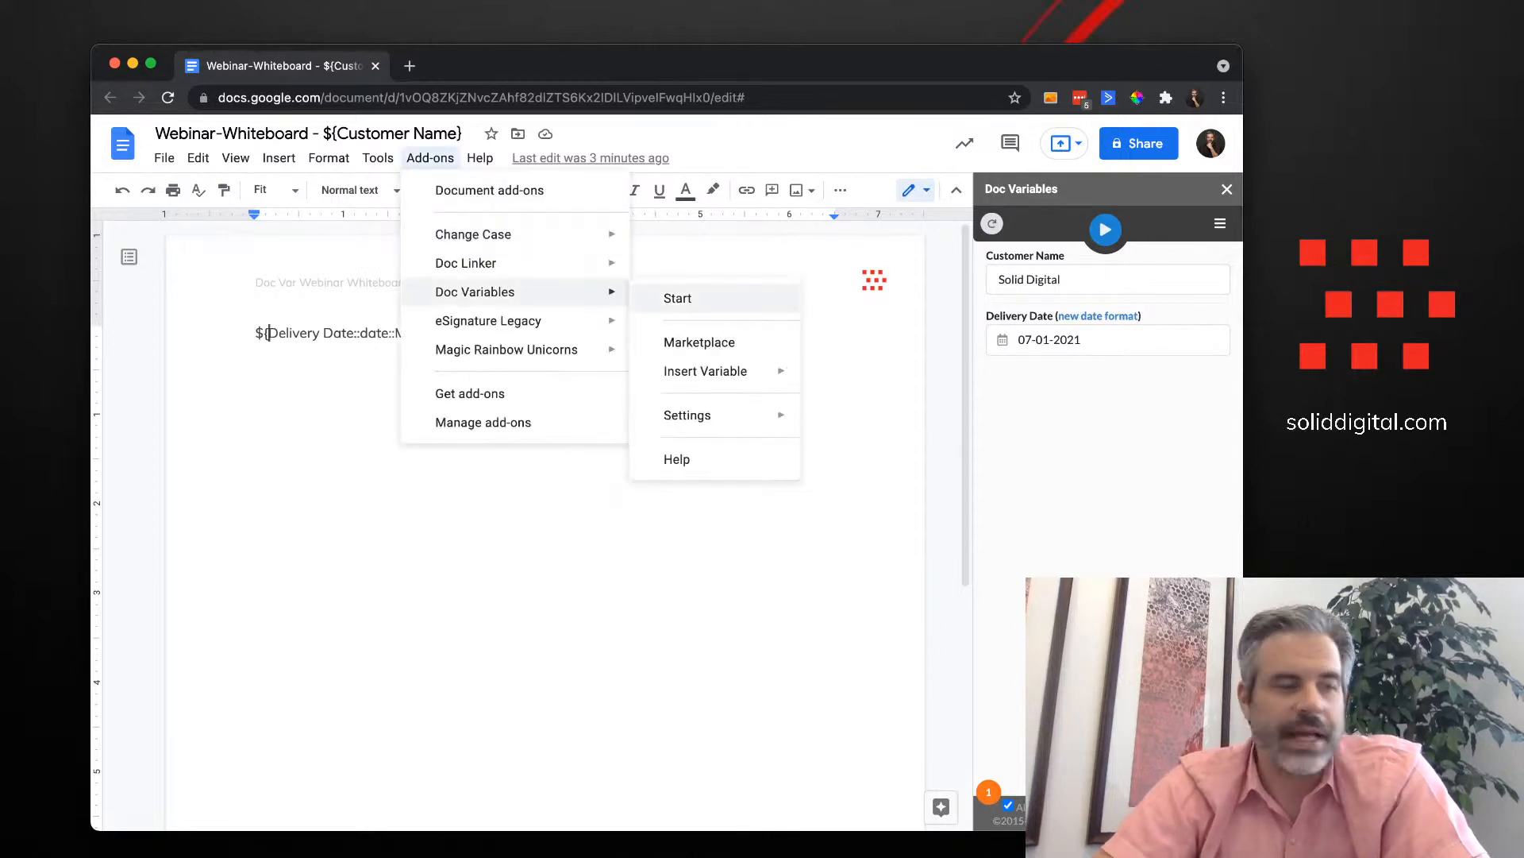
left_click(490, 332)
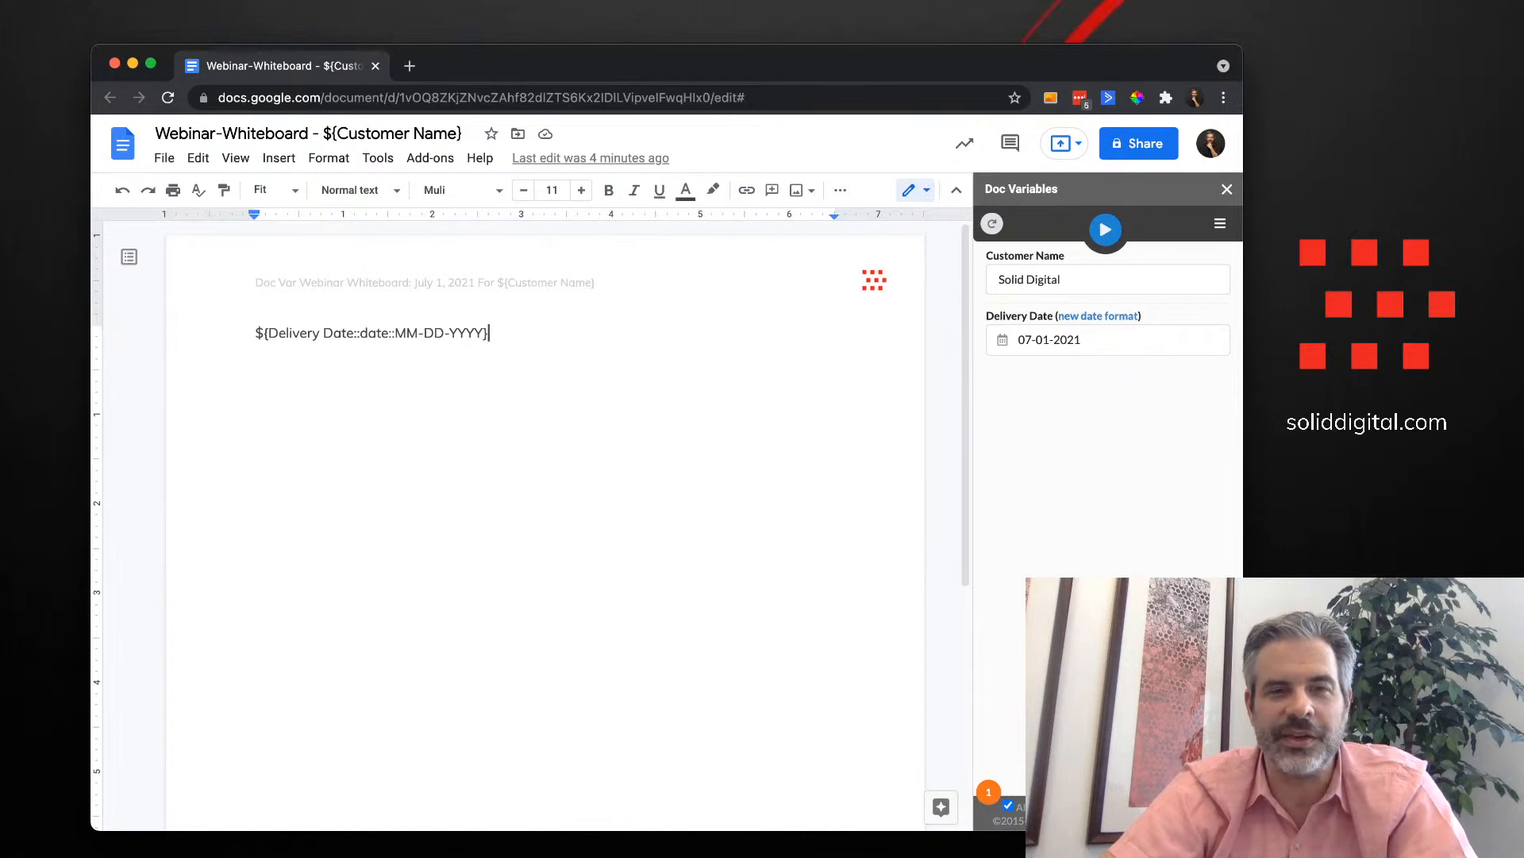
key("super+Tab")
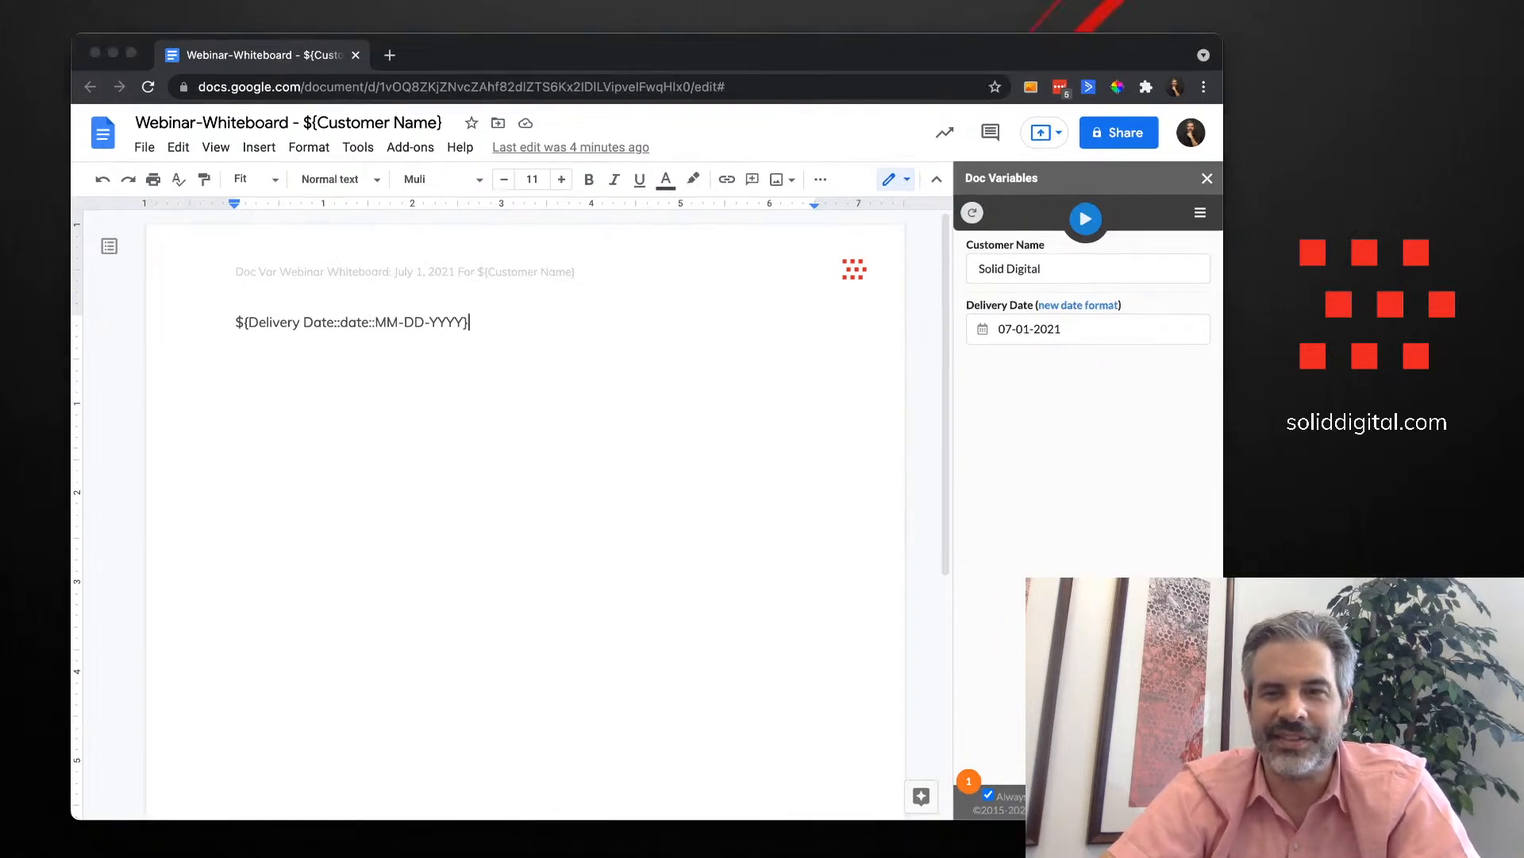